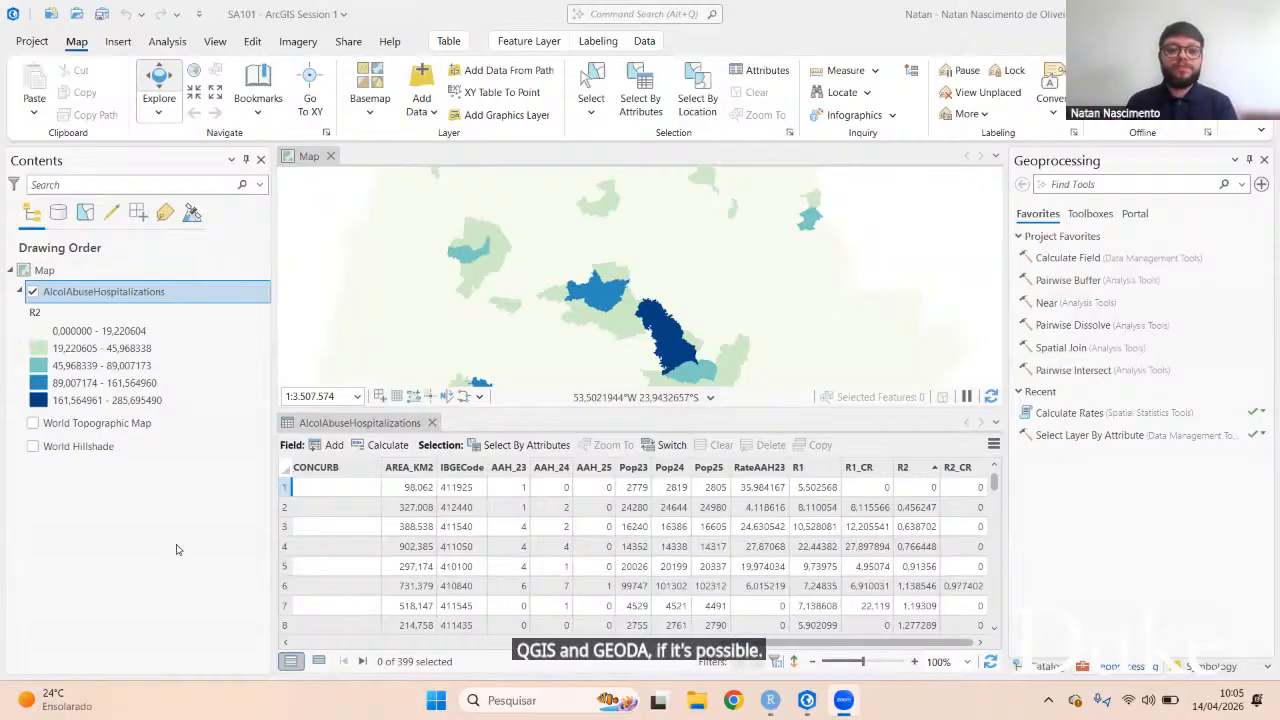
Step: Examine the rate fields in the AlcolAbuseHospitalizations attribute table, closing the table when done
left_click(432, 422)
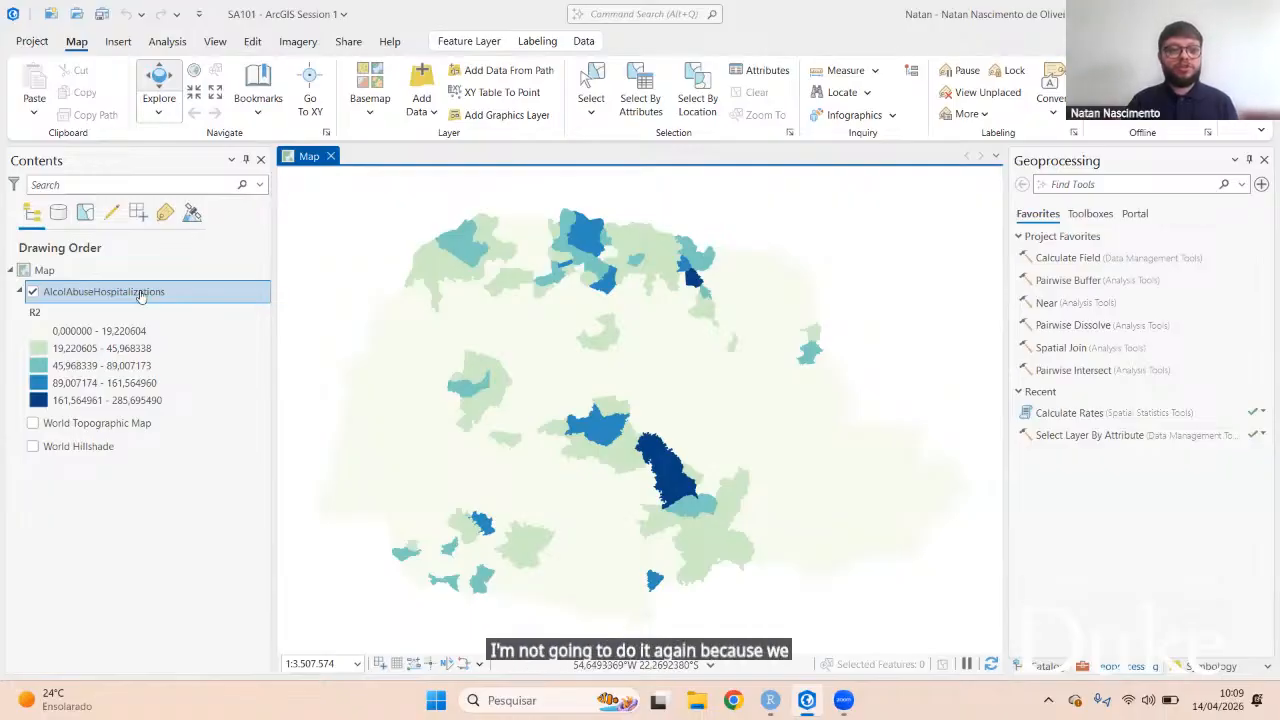
key("ctrl+t")
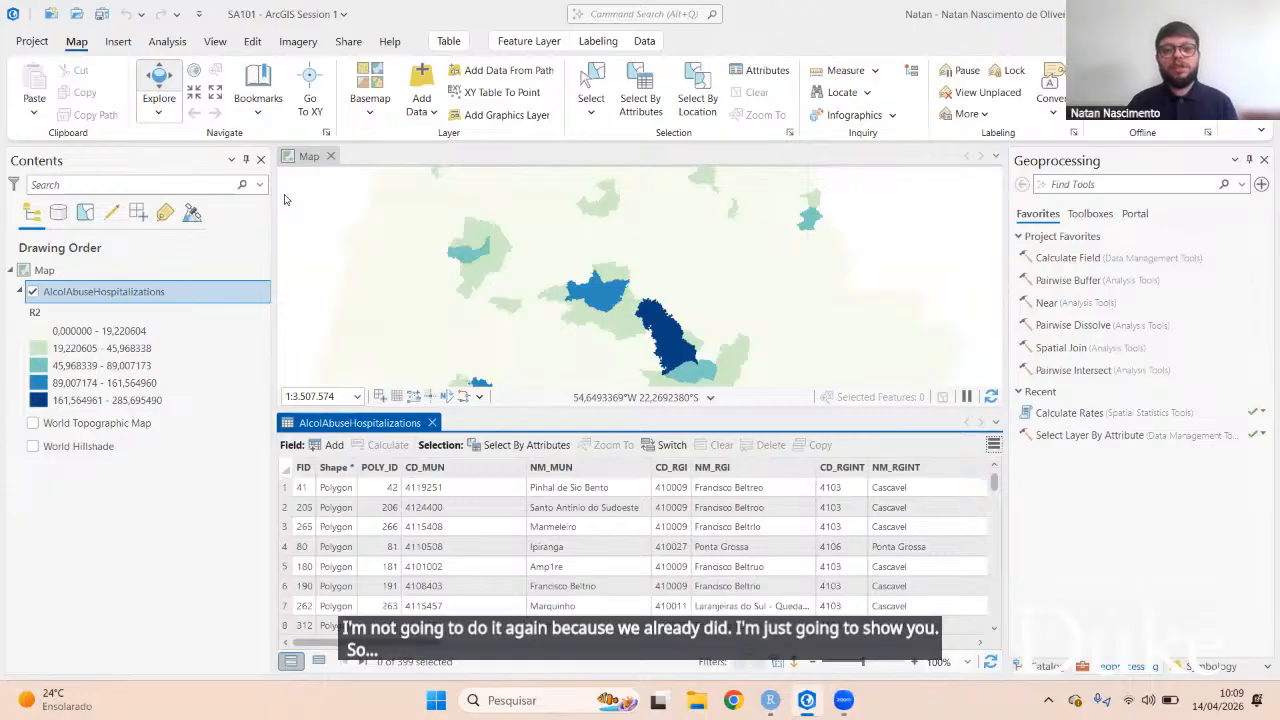
left_click(300, 487)
scroll(640, 545, "right", 5)
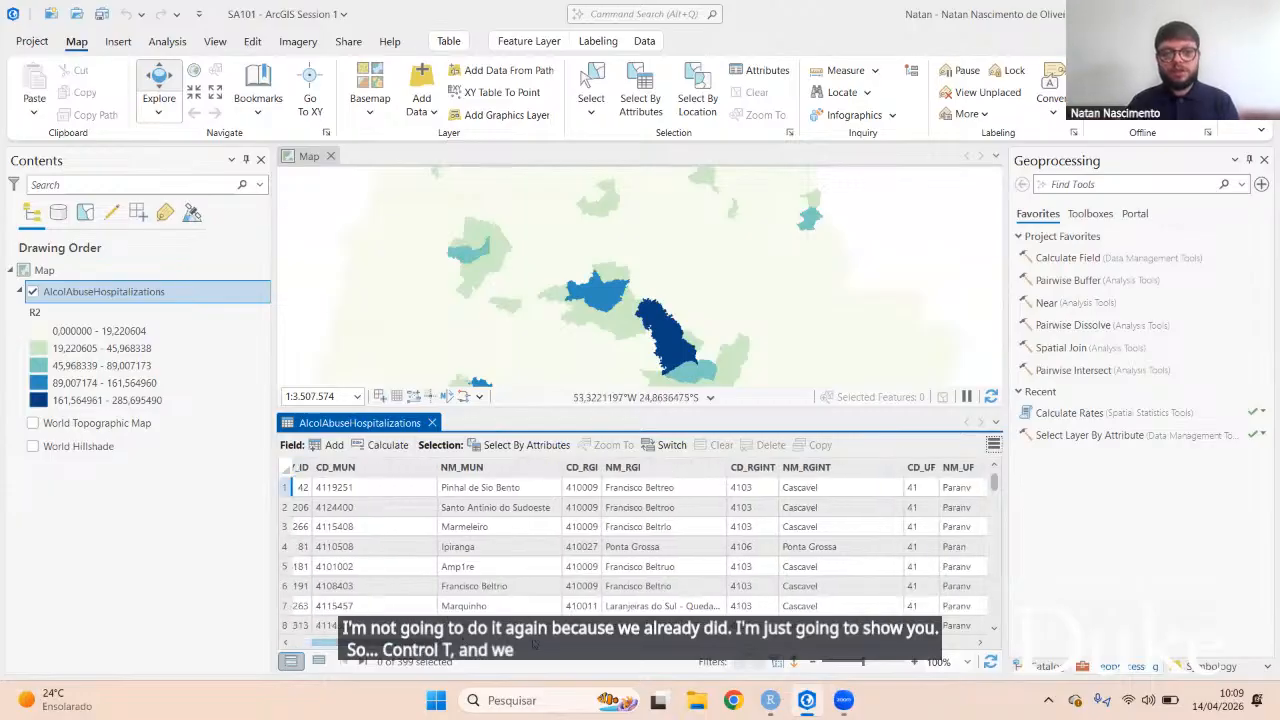
scroll(640, 545, "right", 3)
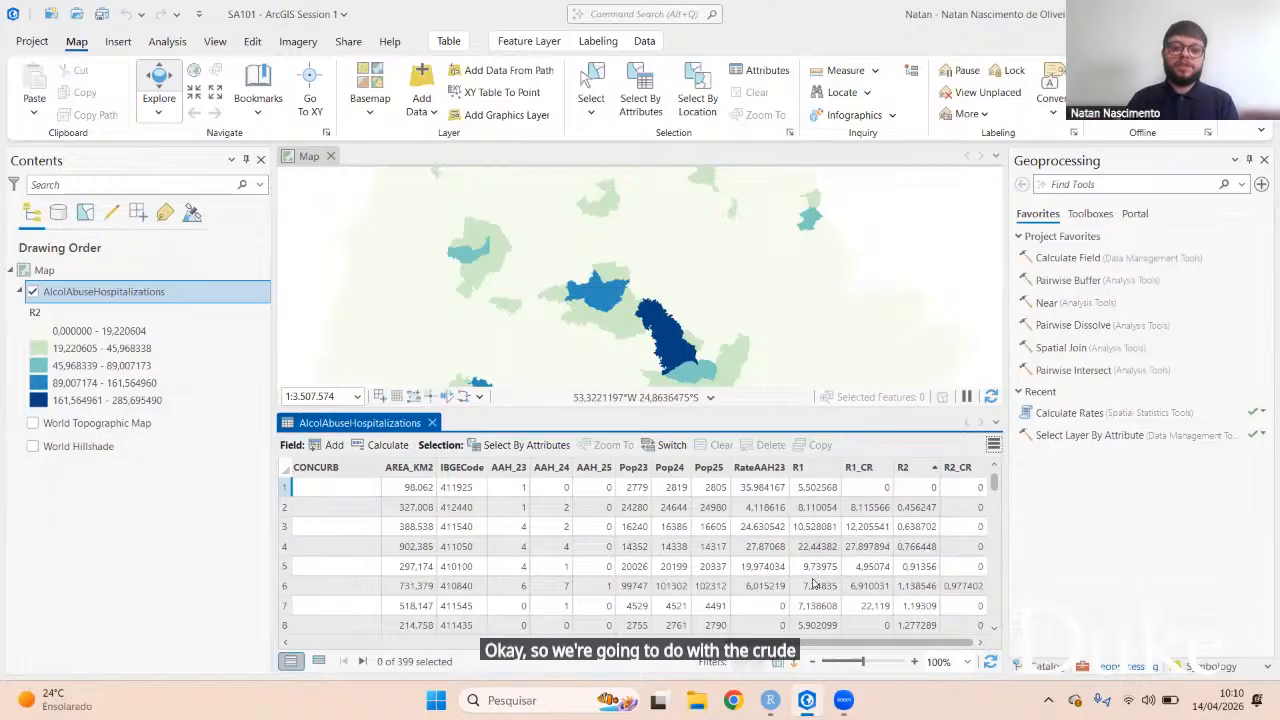
left_click(432, 422)
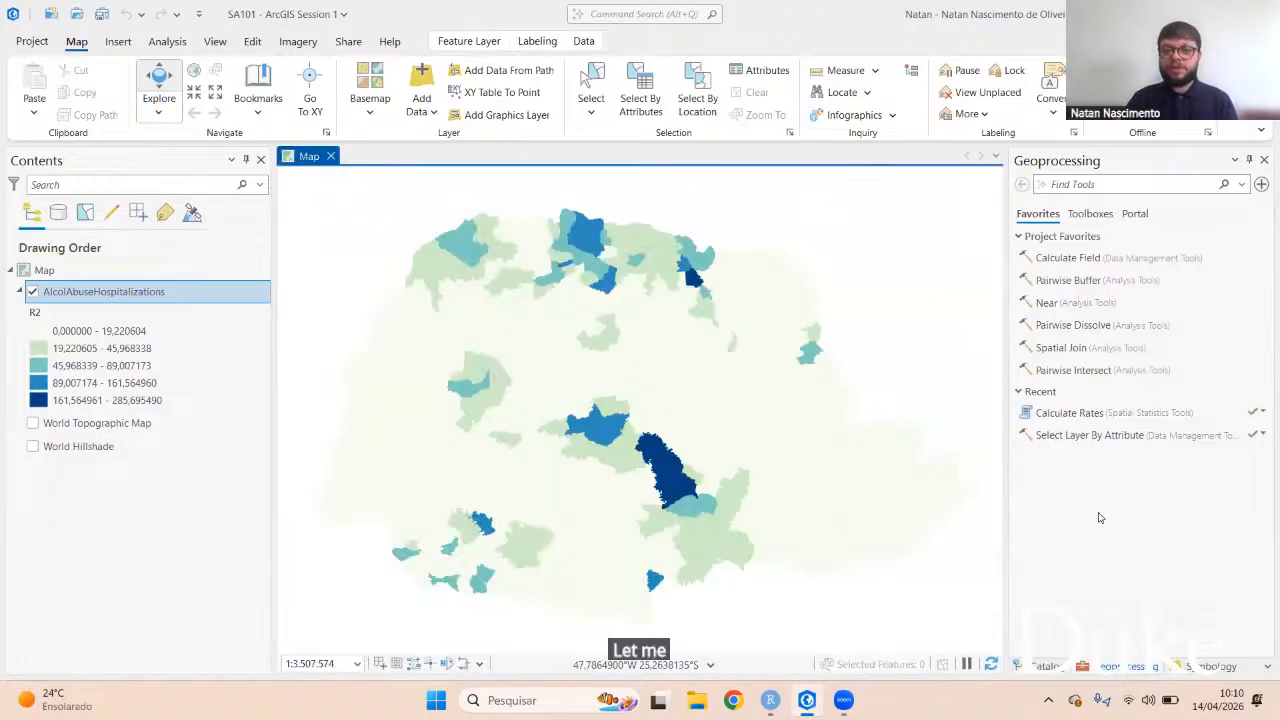
left_click(1124, 184)
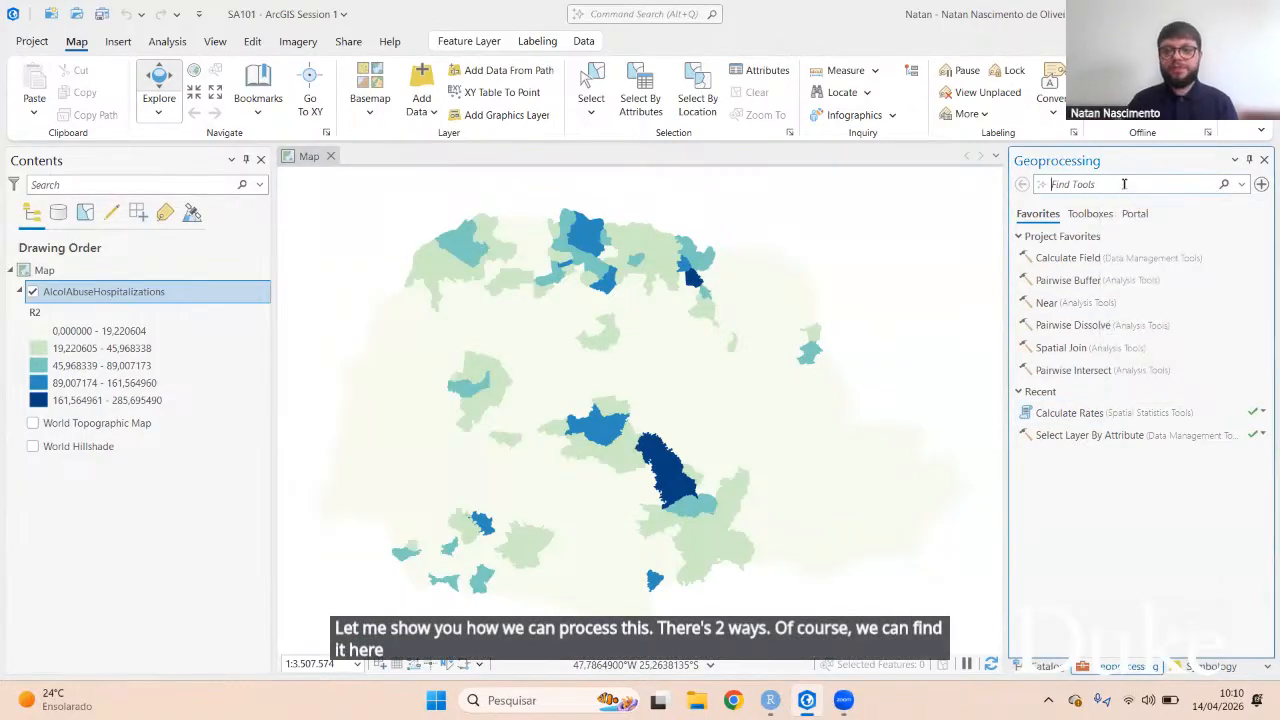
type("moran")
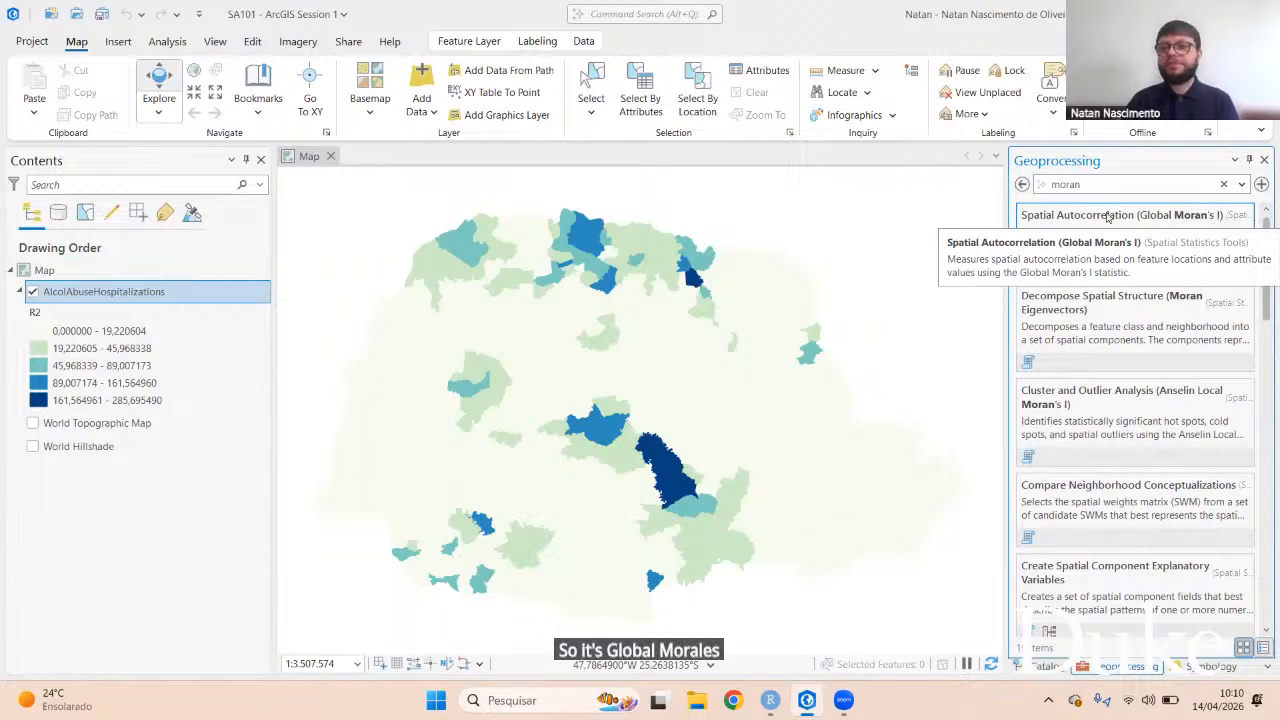
left_click(1071, 223)
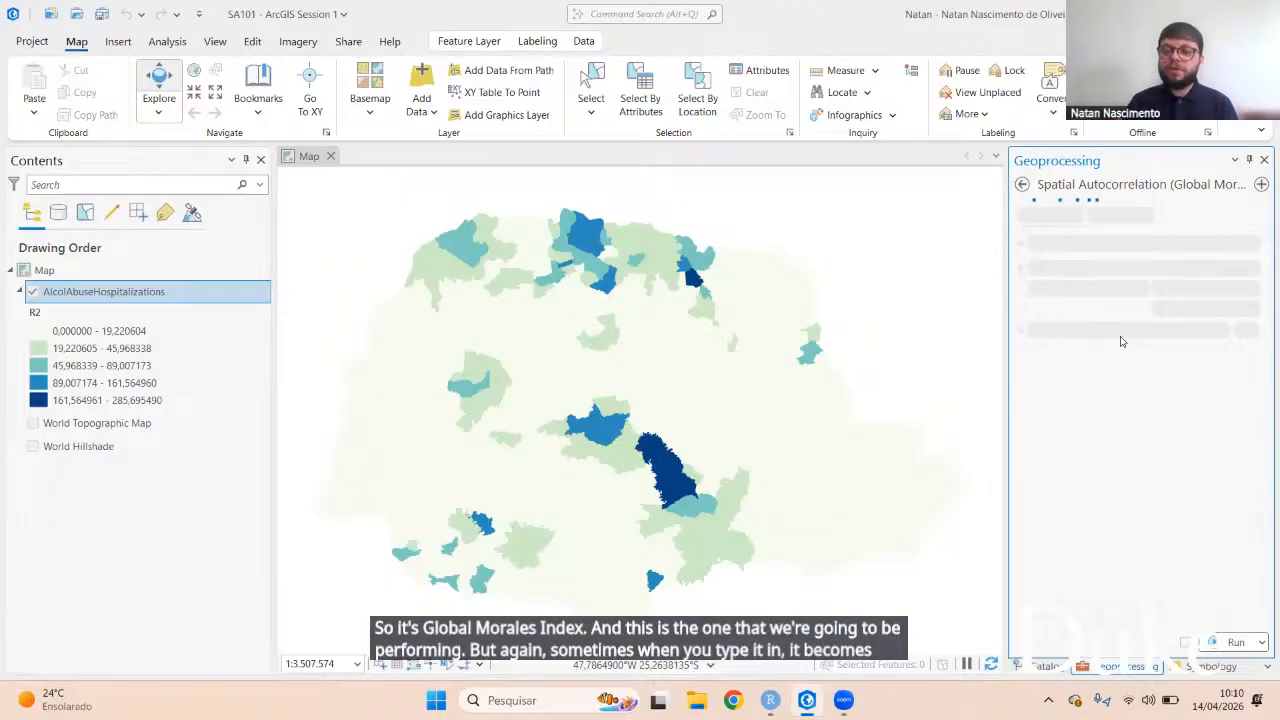
left_click(1020, 184)
left_click(1020, 184)
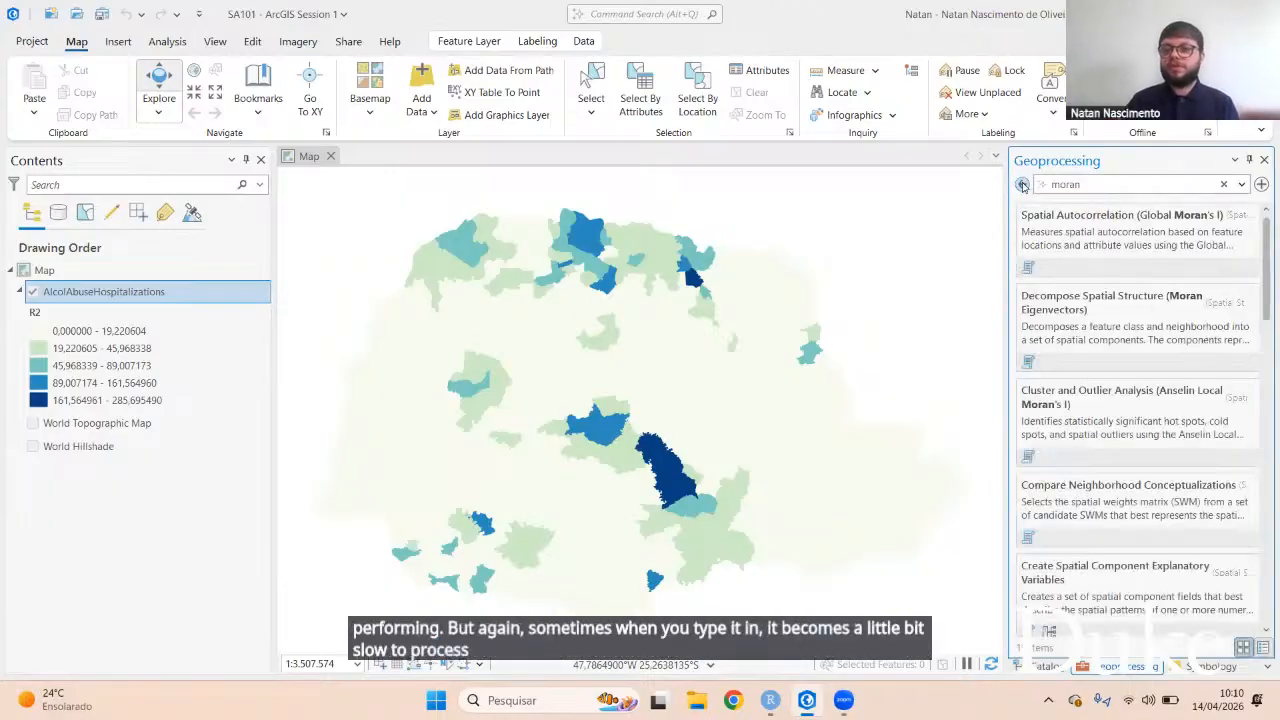
Step: Open the Spatial Autocorrelation (Global Moran's I) tool from the Analyzing Patterns toolset of the Spatial Statistics Tools
left_click(1093, 216)
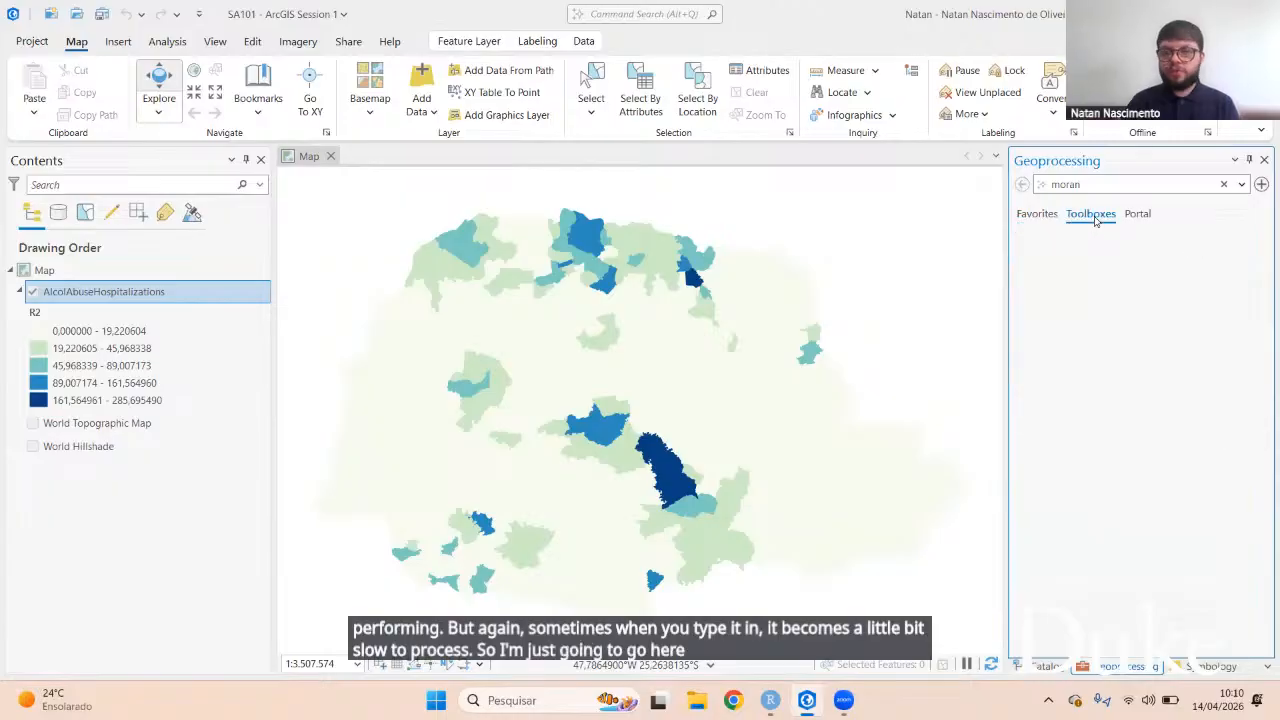
scroll(1090, 318, "down", 7)
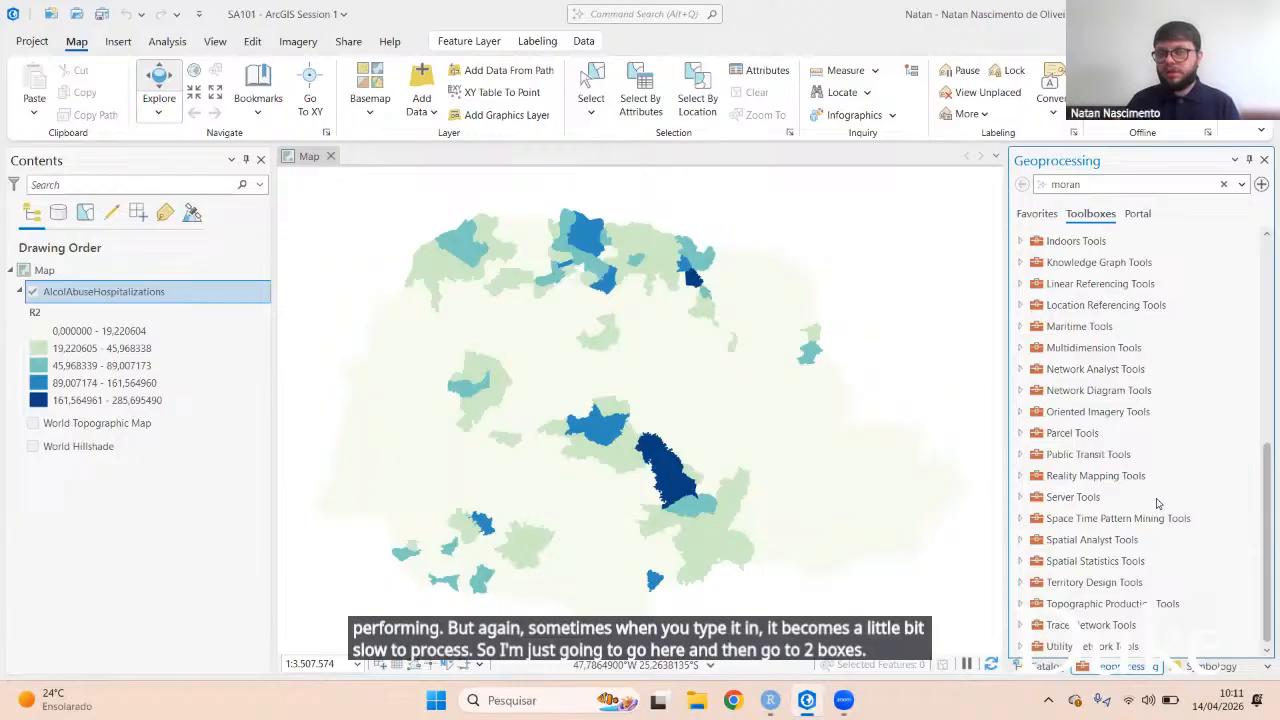
left_click(1127, 564)
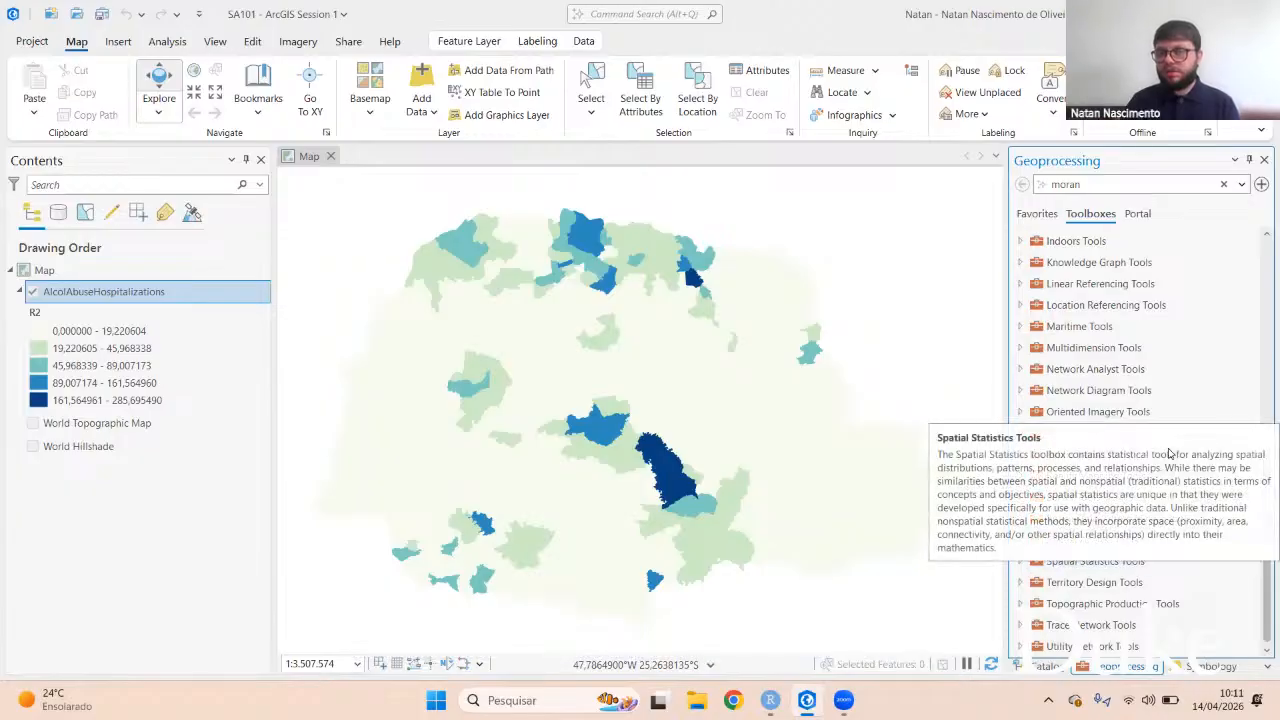
left_click(1125, 566)
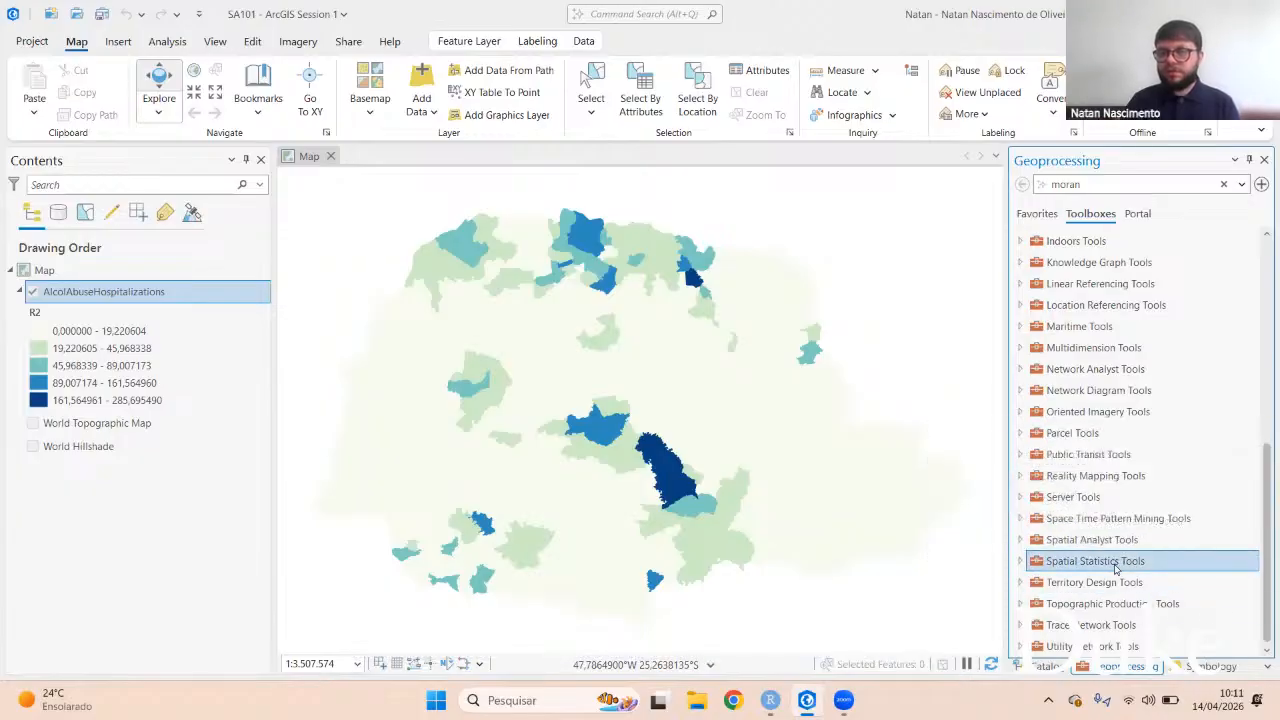
double_click(1116, 566)
scroll(1120, 500, "down", 3)
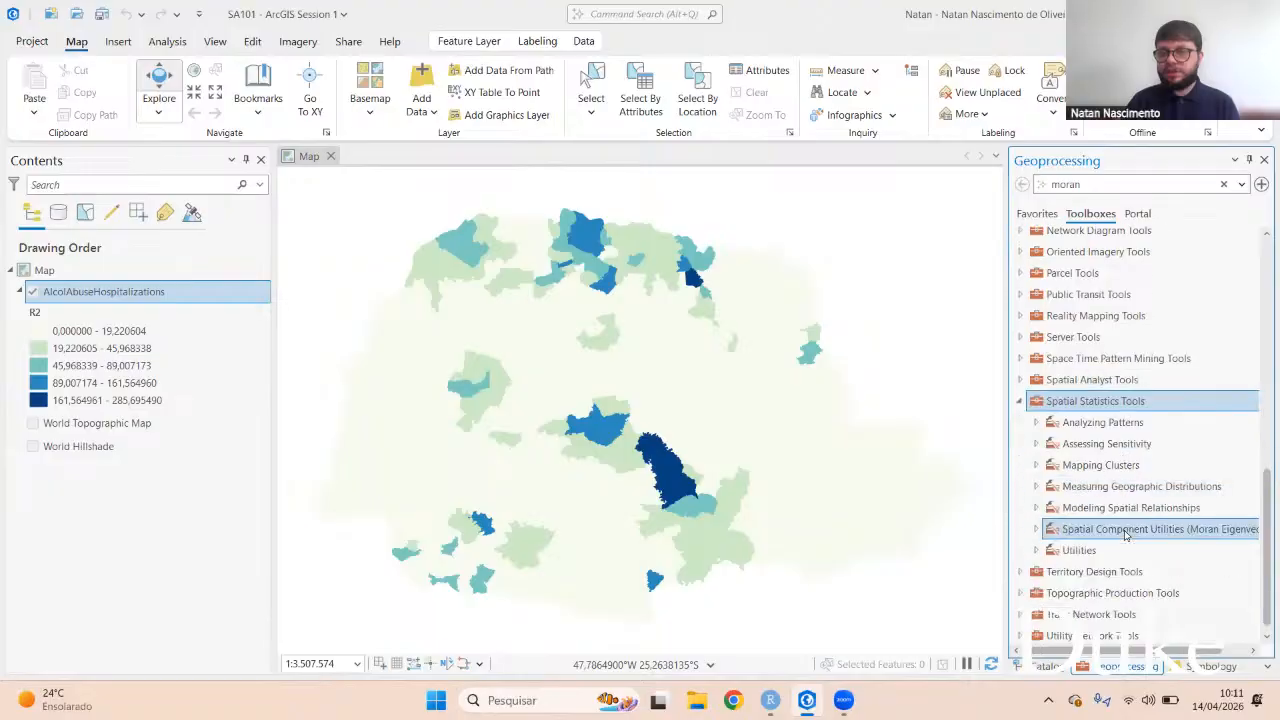
left_click(1131, 422)
double_click(1131, 422)
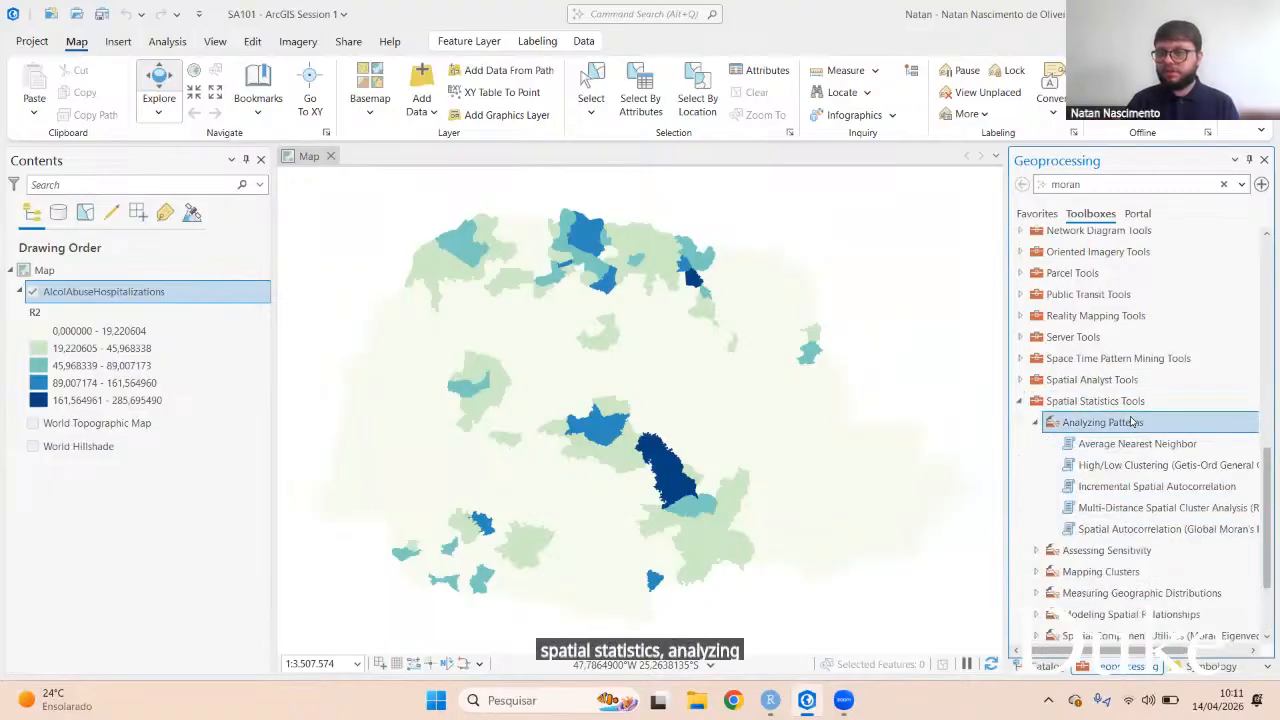
double_click(1121, 535)
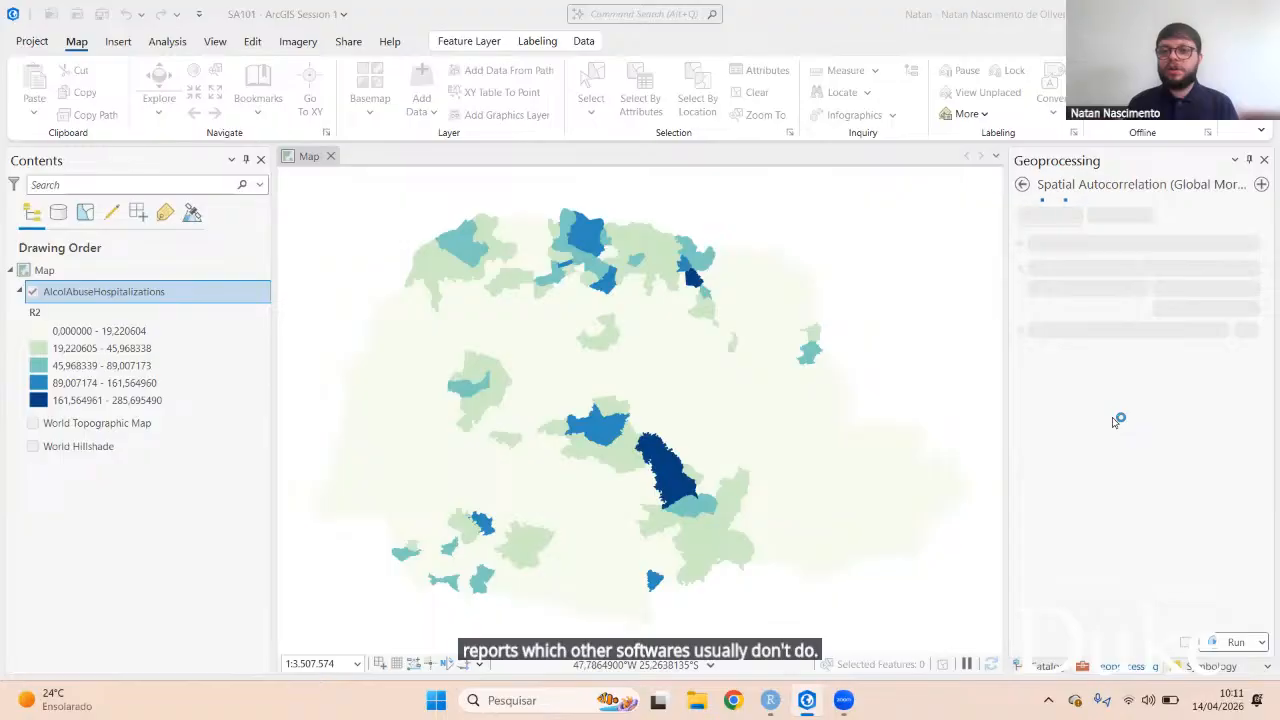
left_click(1022, 184)
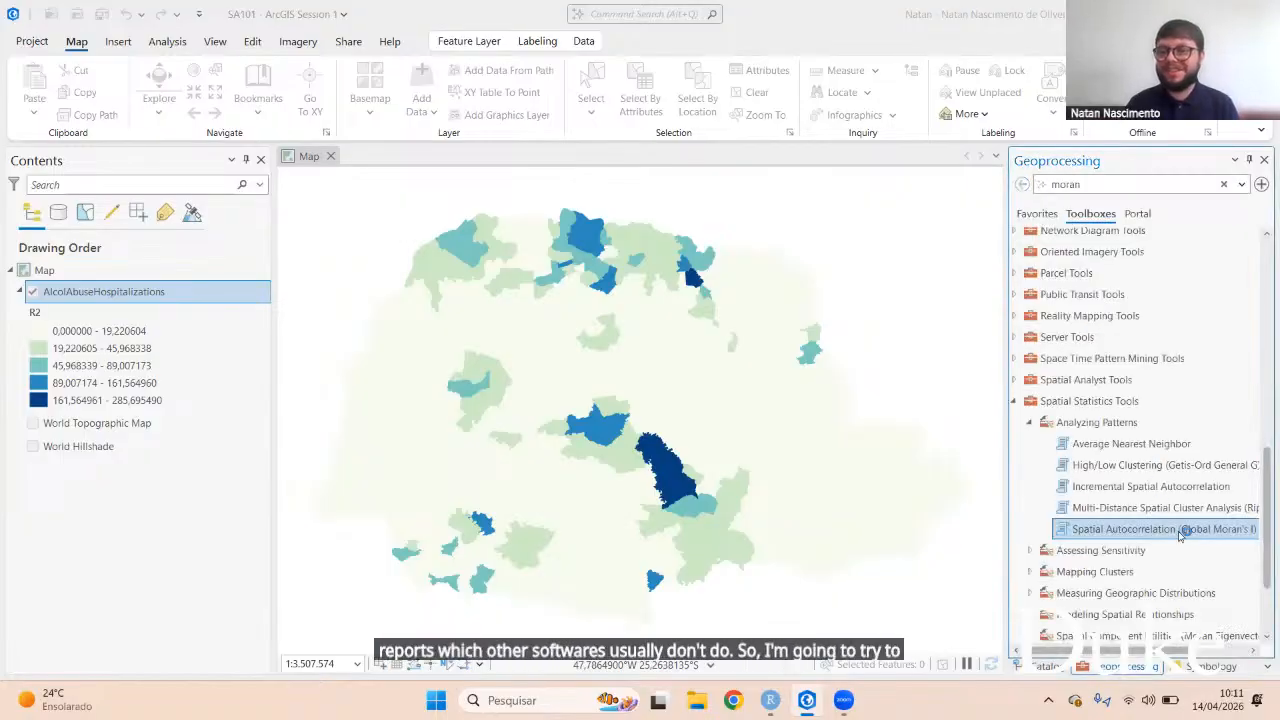
left_click(1178, 444)
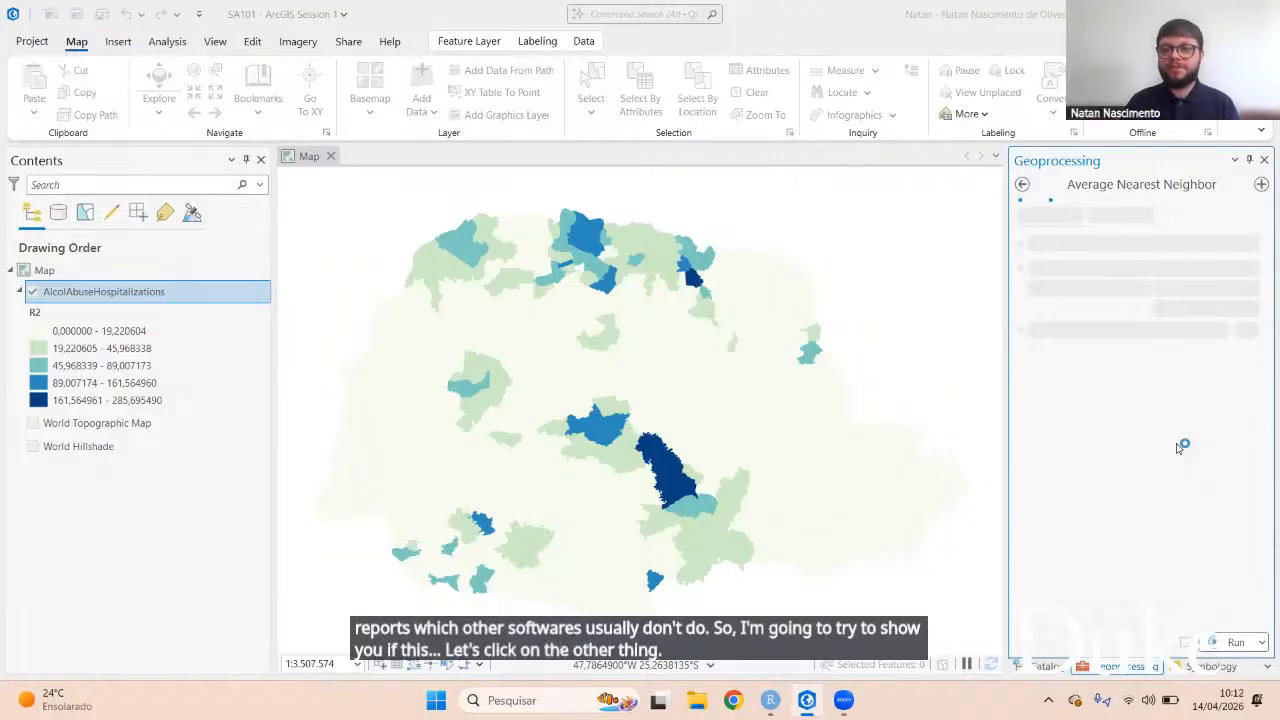
left_click(1021, 184)
Step: Reopen Spatial Autocorrelation (Global Moran's I) with AlcolAbuseHospitalizations as the input feature class and R1_CR as the input field
scroll(1110, 540, "down", 5)
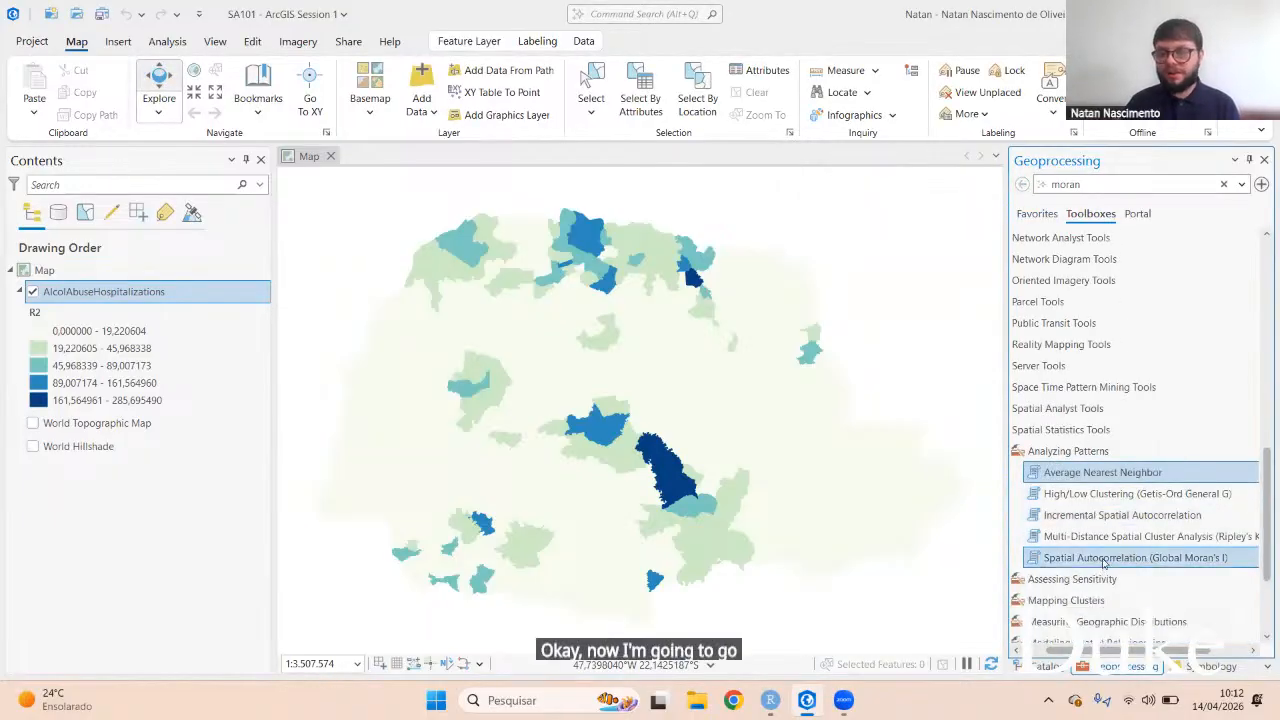
left_click(1104, 558)
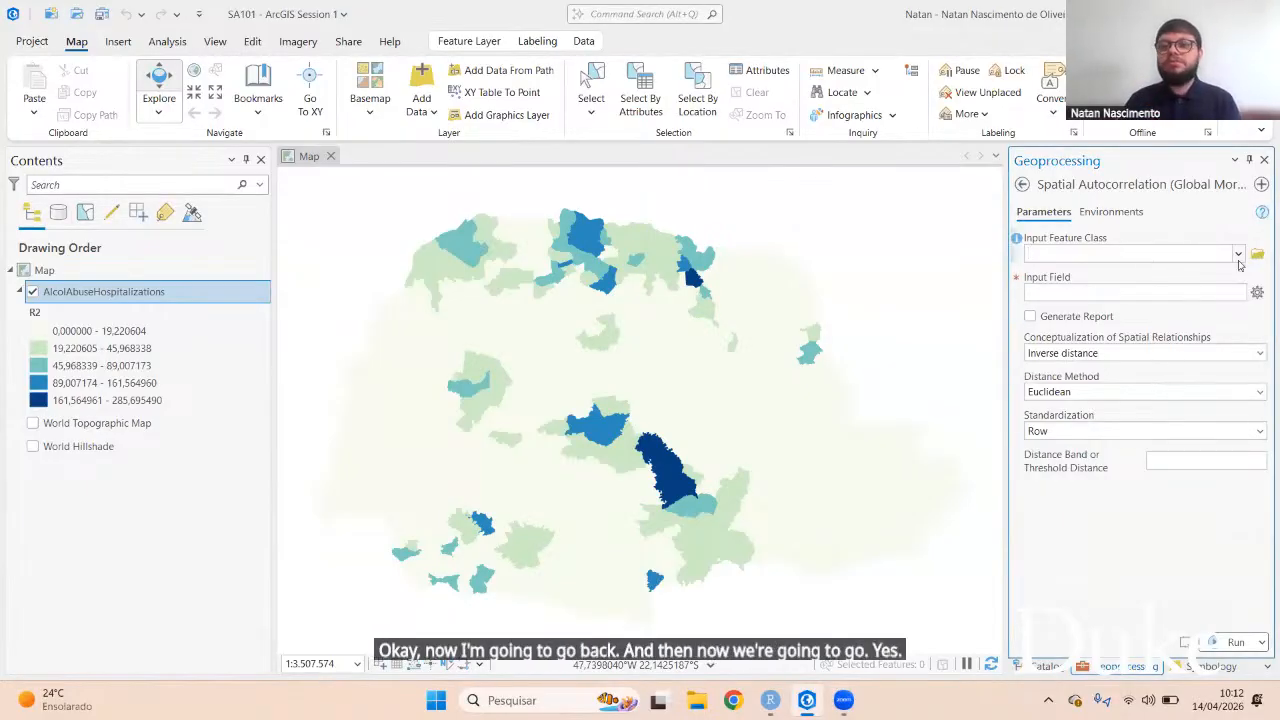
left_click(1238, 255)
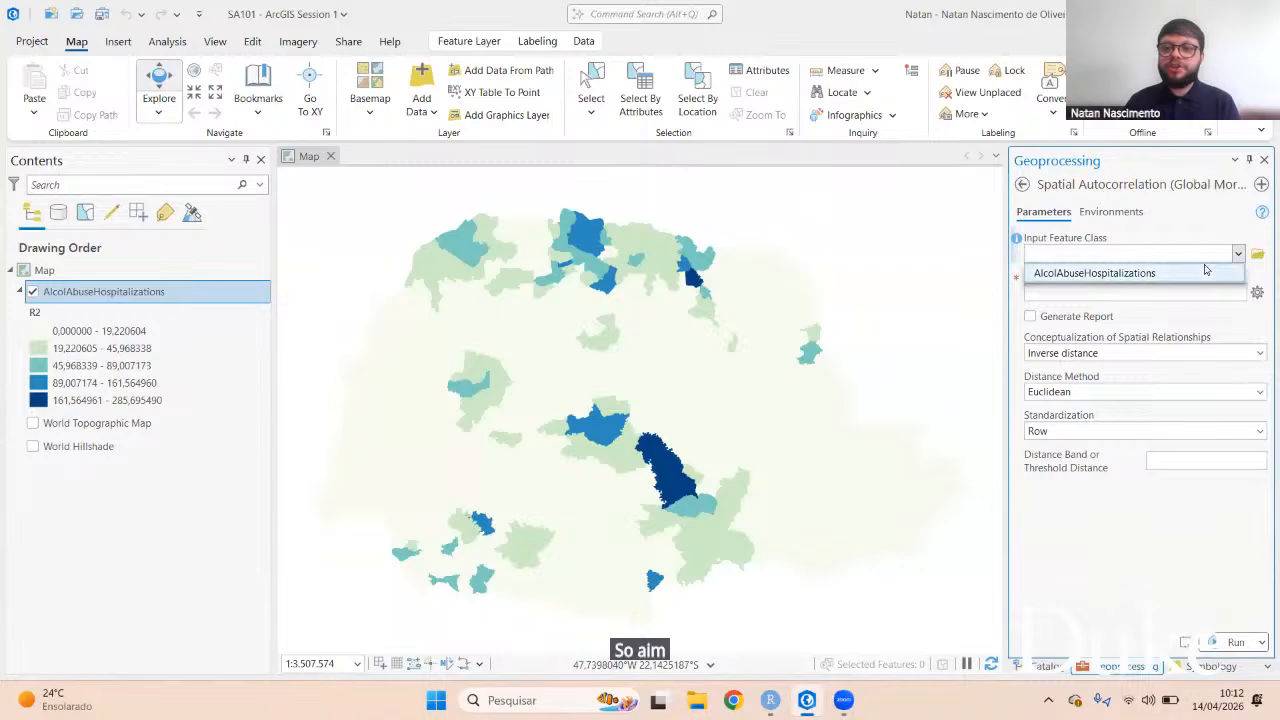
left_click(1205, 272)
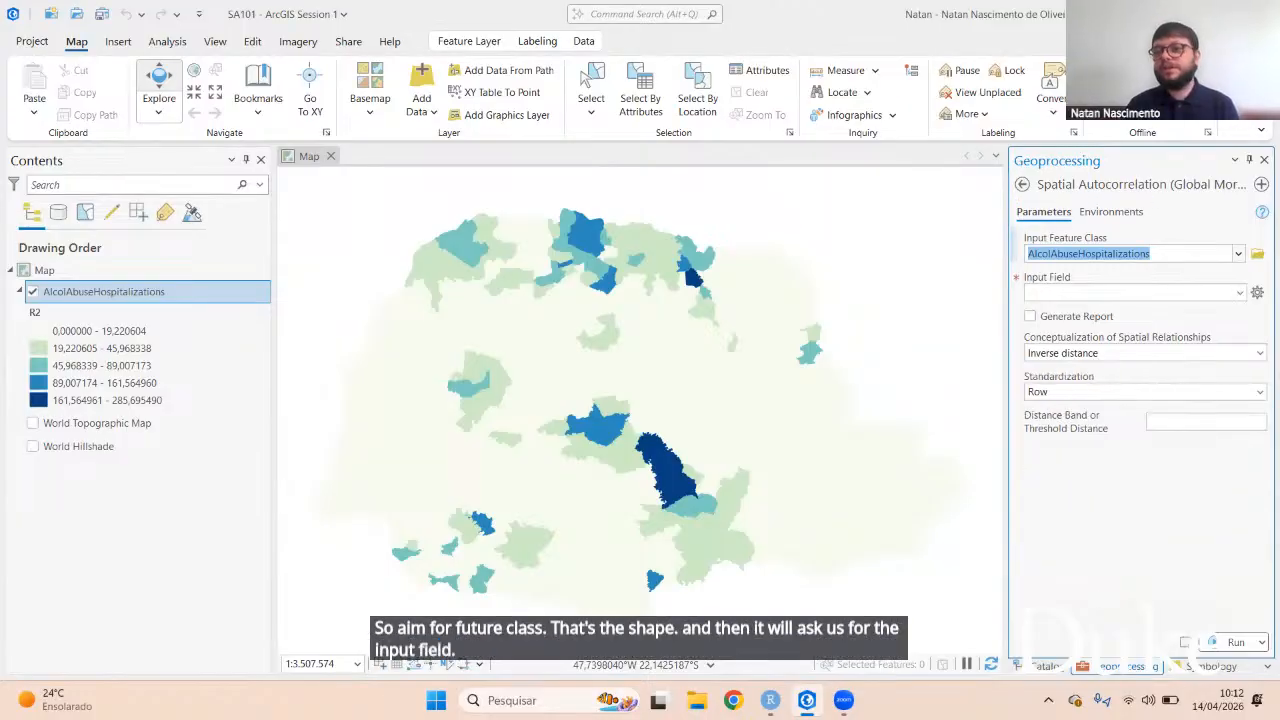
left_click(1239, 292)
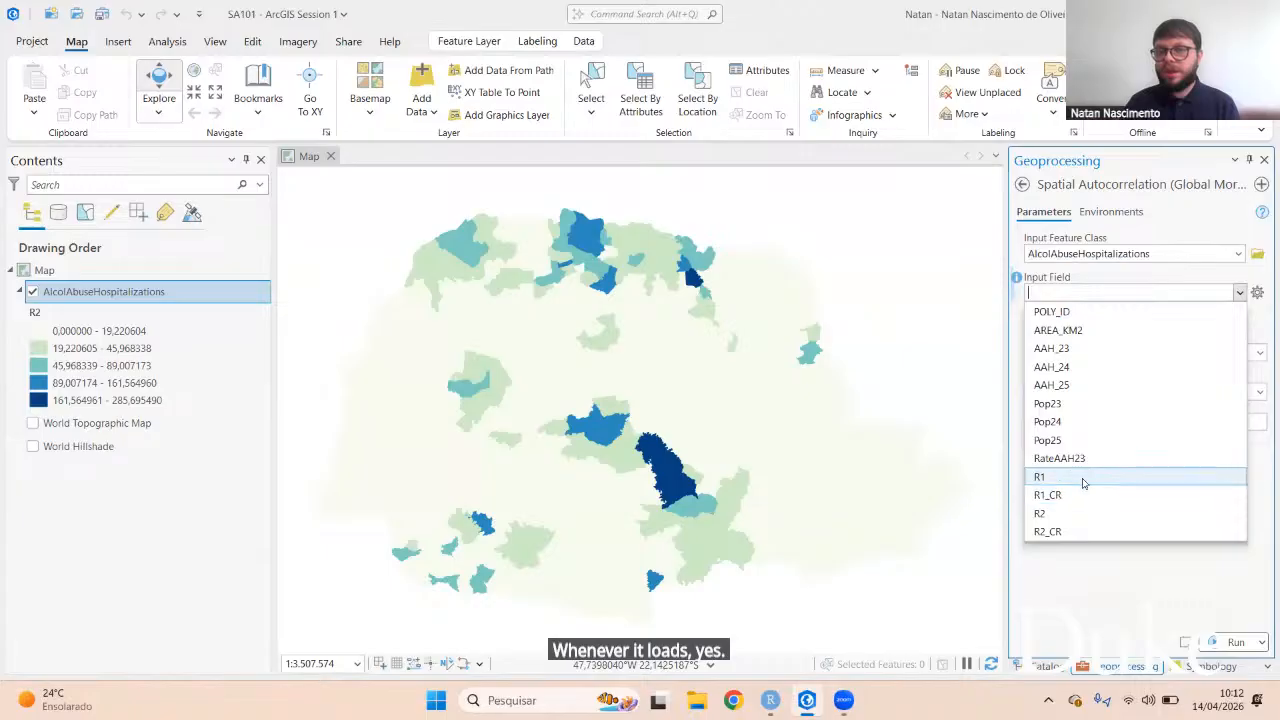
left_click(1062, 496)
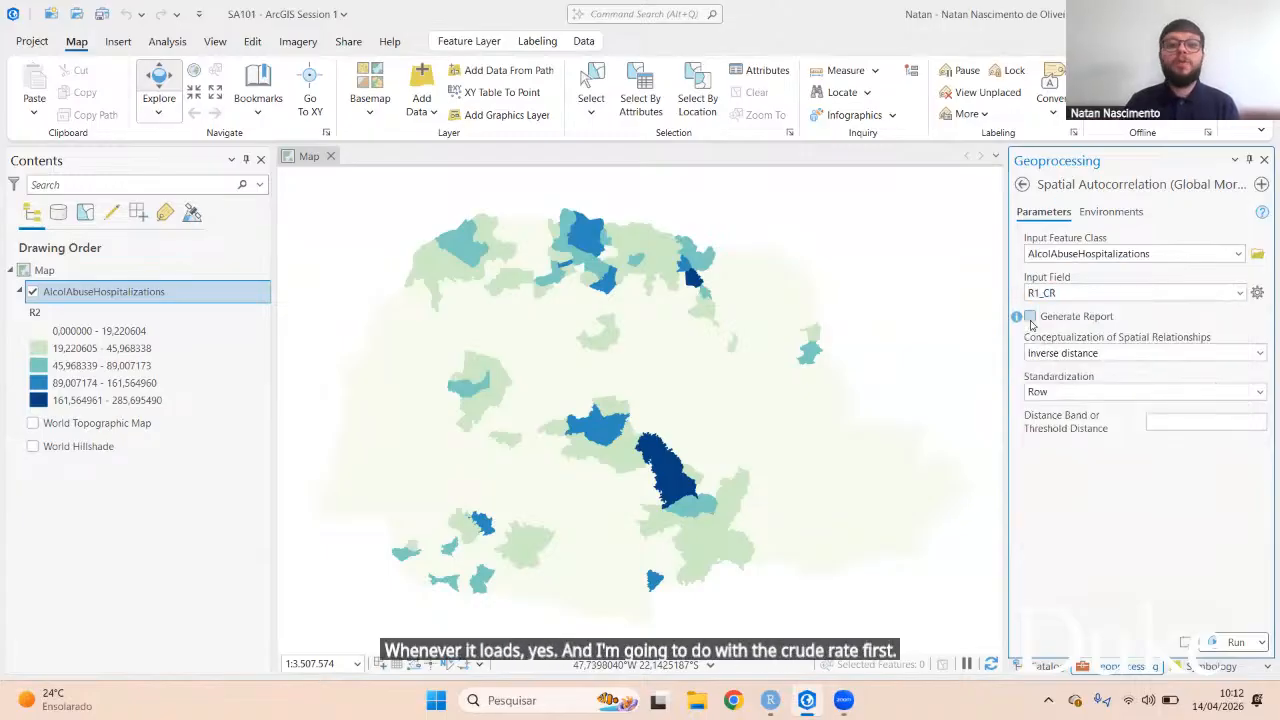
Step: Enable report generation, use Contiguity edges corners for spatial relationships with Row standardization, and run the tool
left_click(1030, 318)
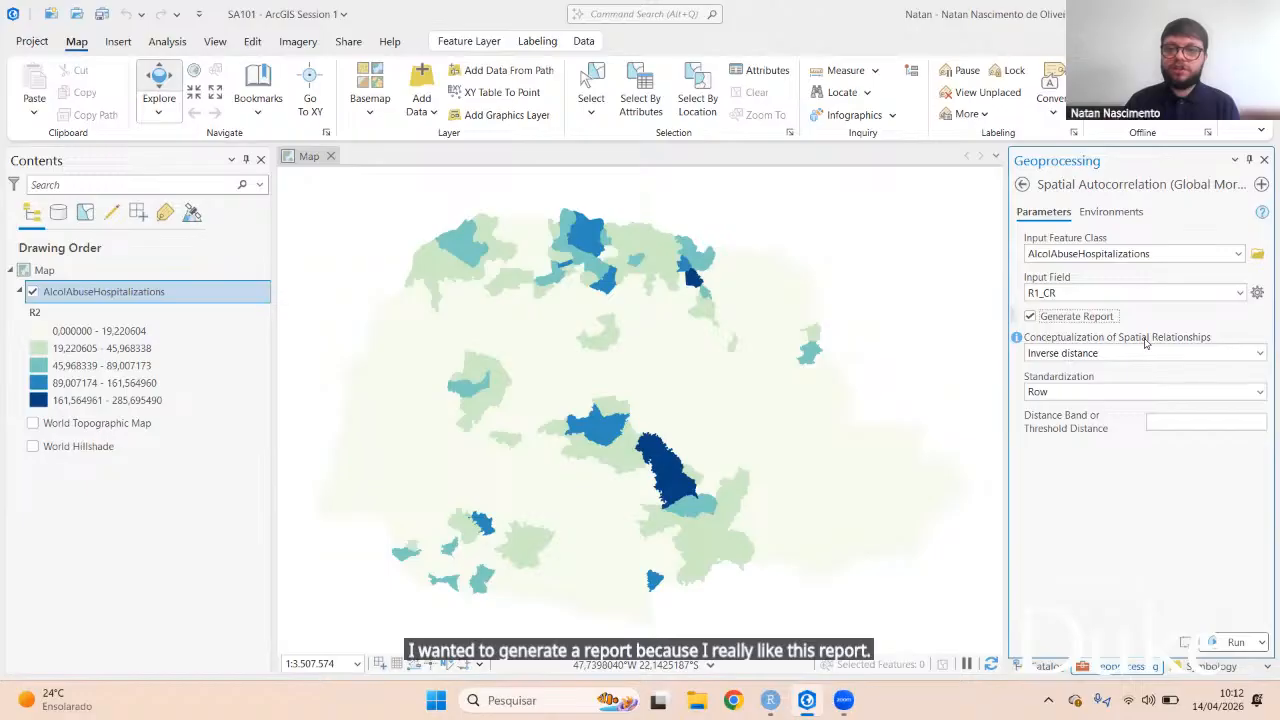
left_click(1260, 353)
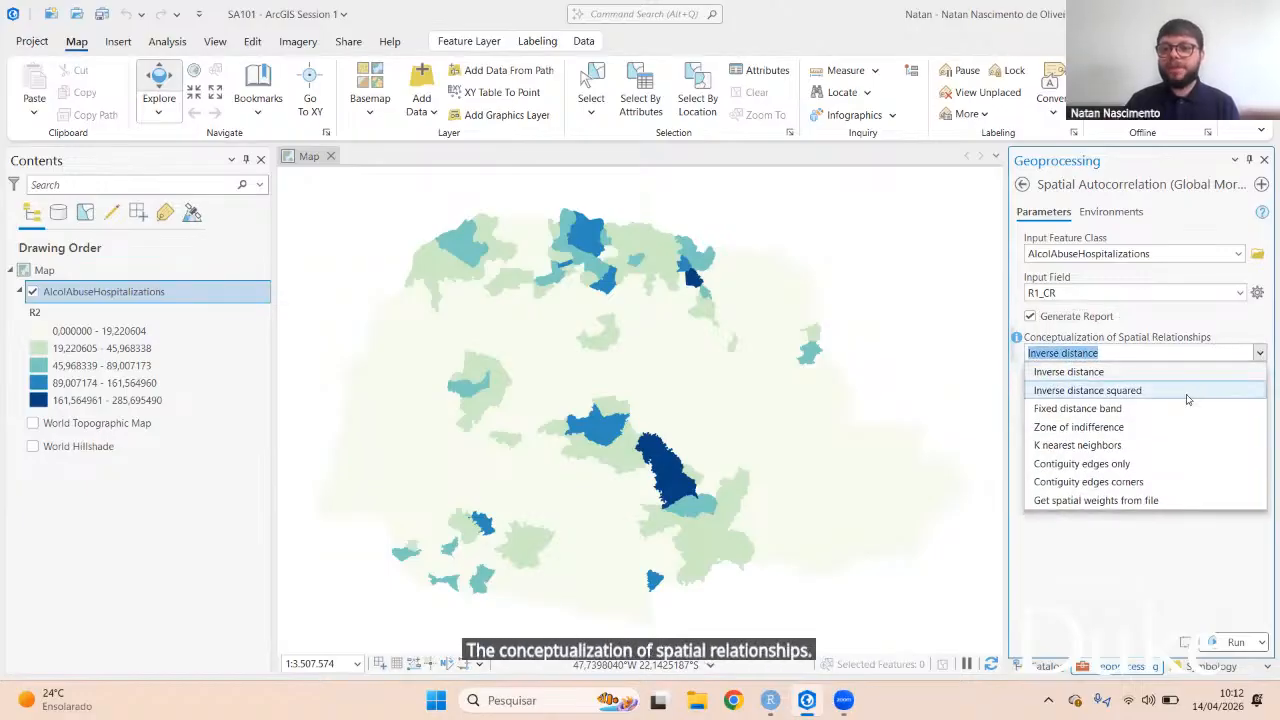
left_click(1137, 483)
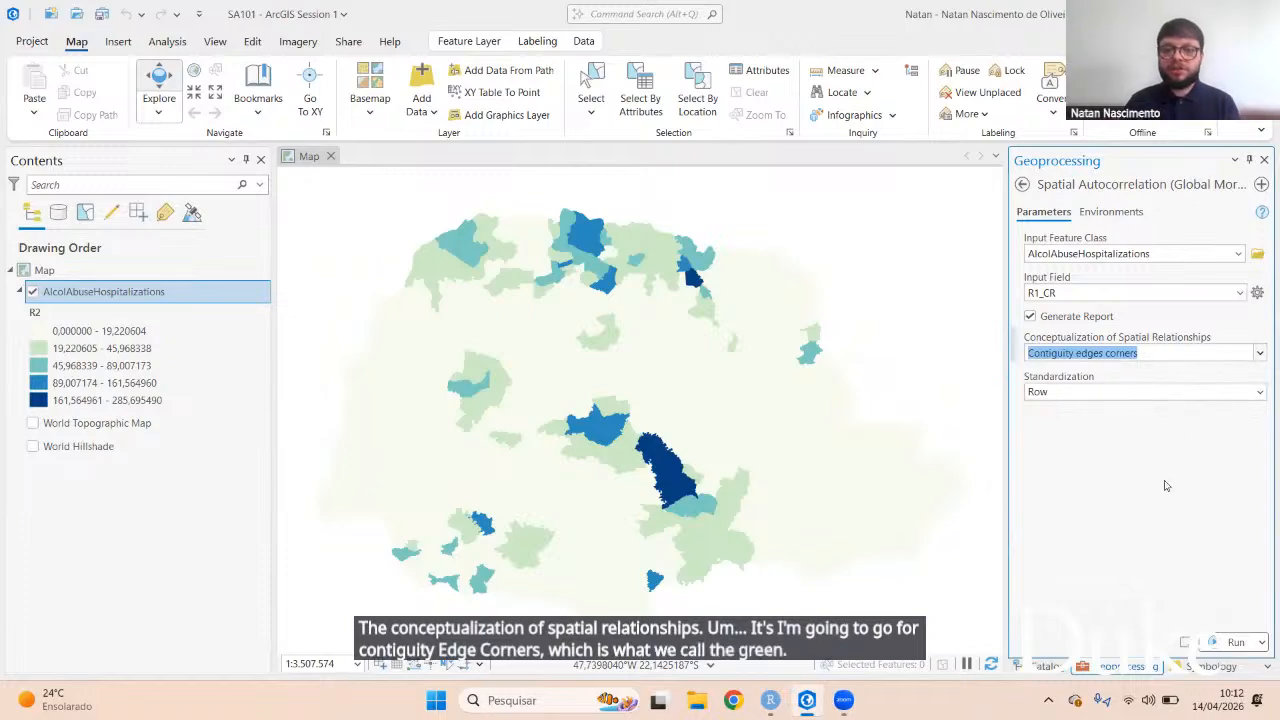
left_click(1259, 391)
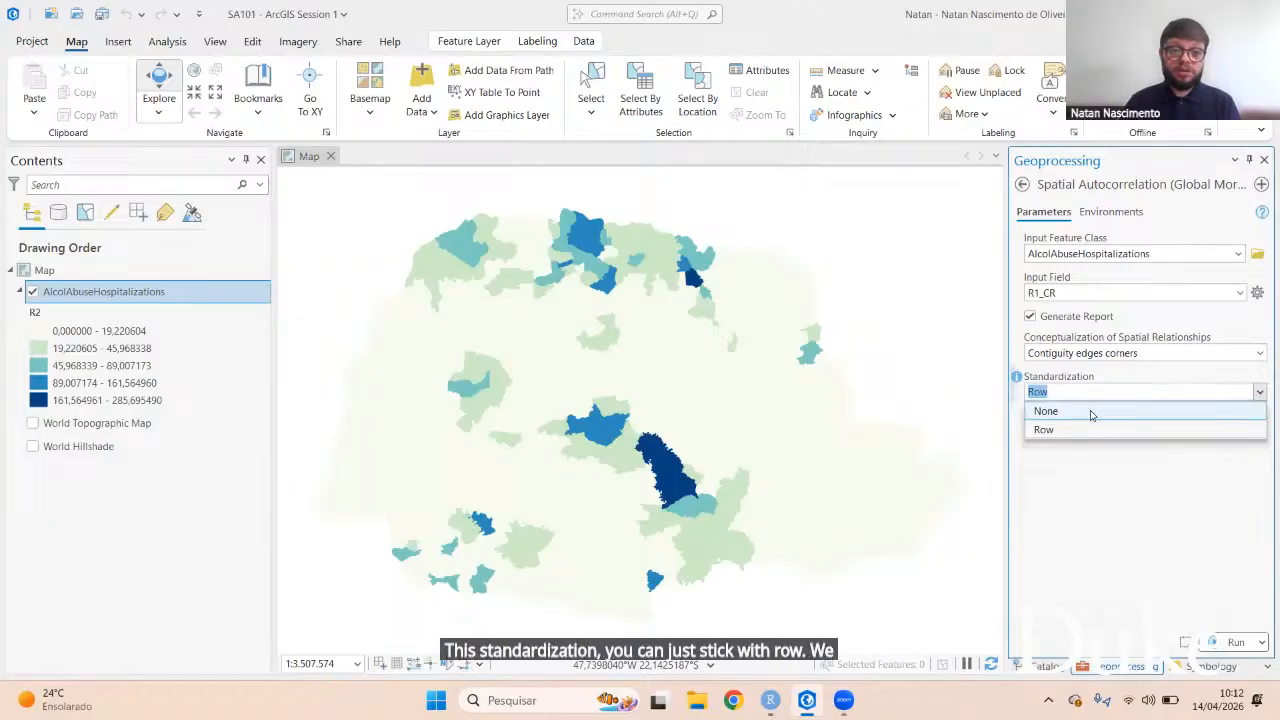
left_click(1099, 484)
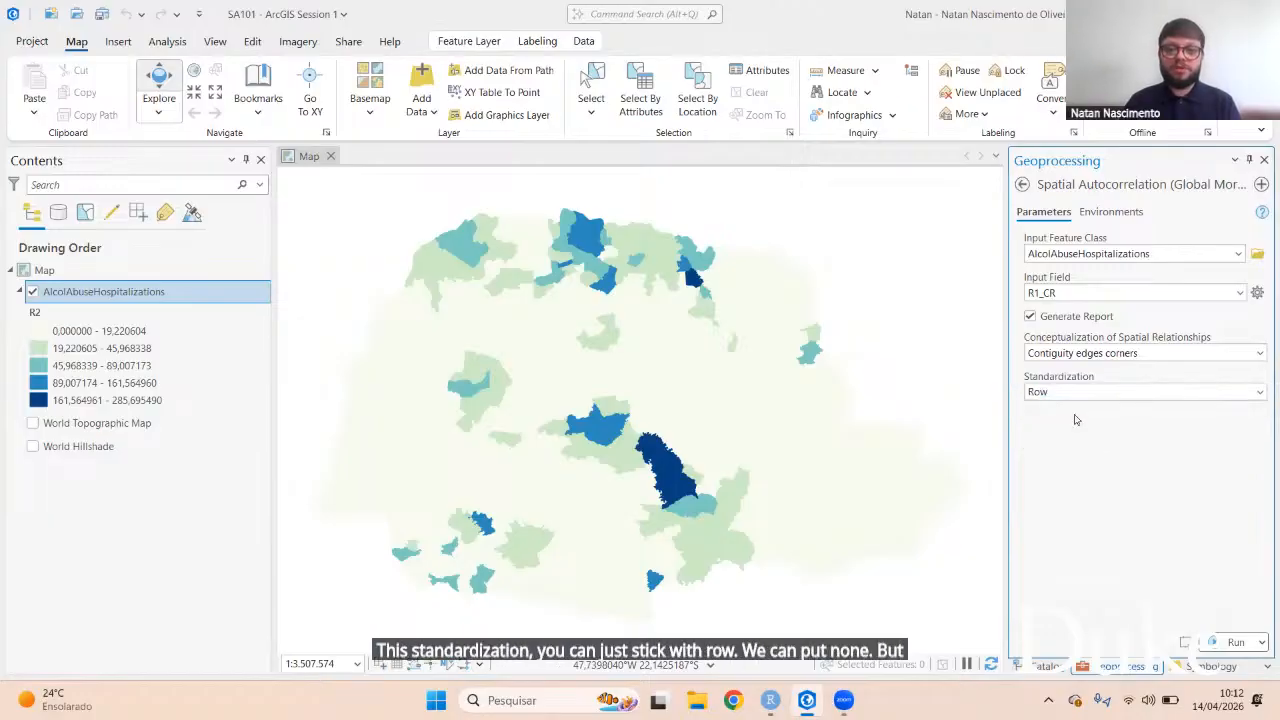
left_click(1226, 643)
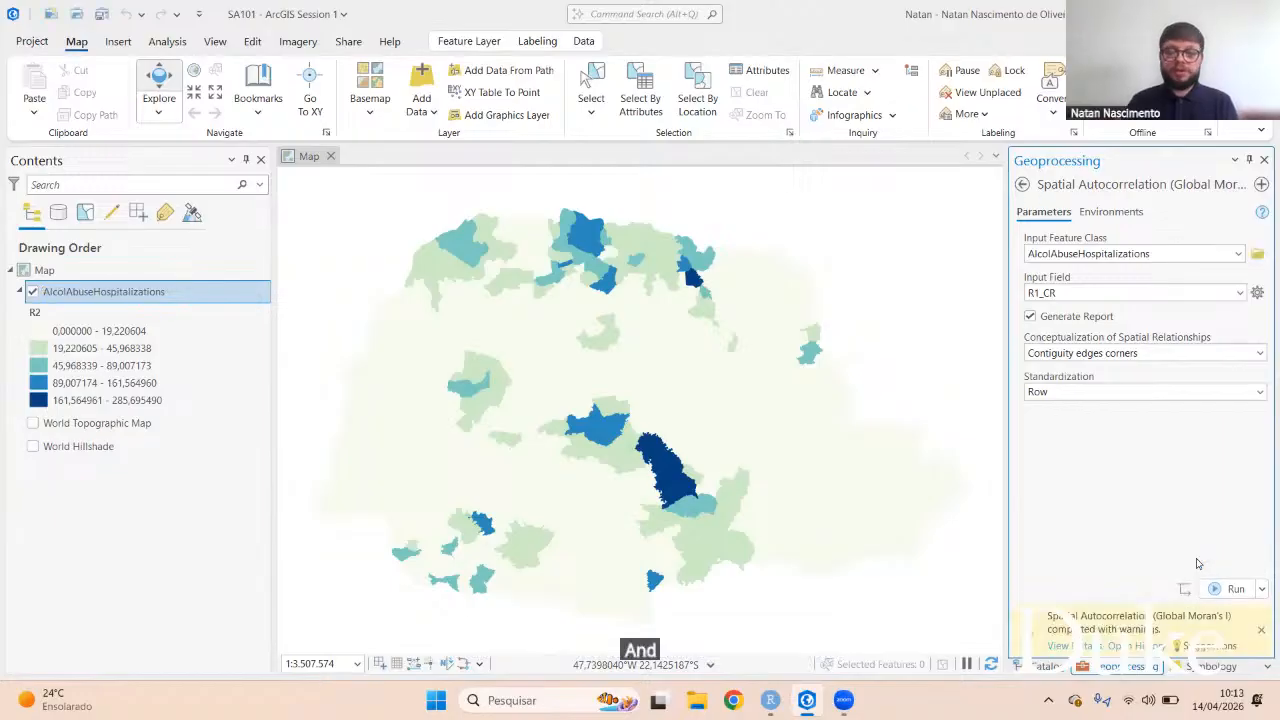
Step: Open the details of the completed Spatial Autocorrelation run and read the warning about geographic coordinates
left_click(1058, 645)
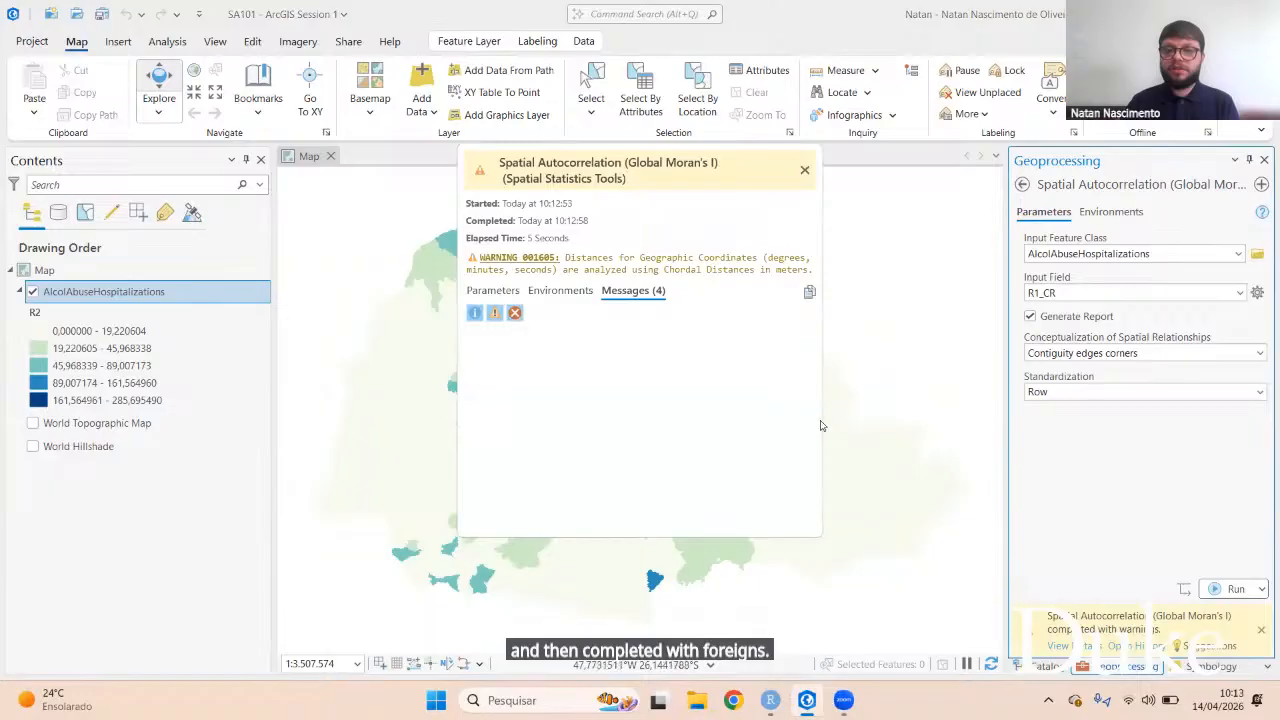
scroll(690, 362, "up", 3)
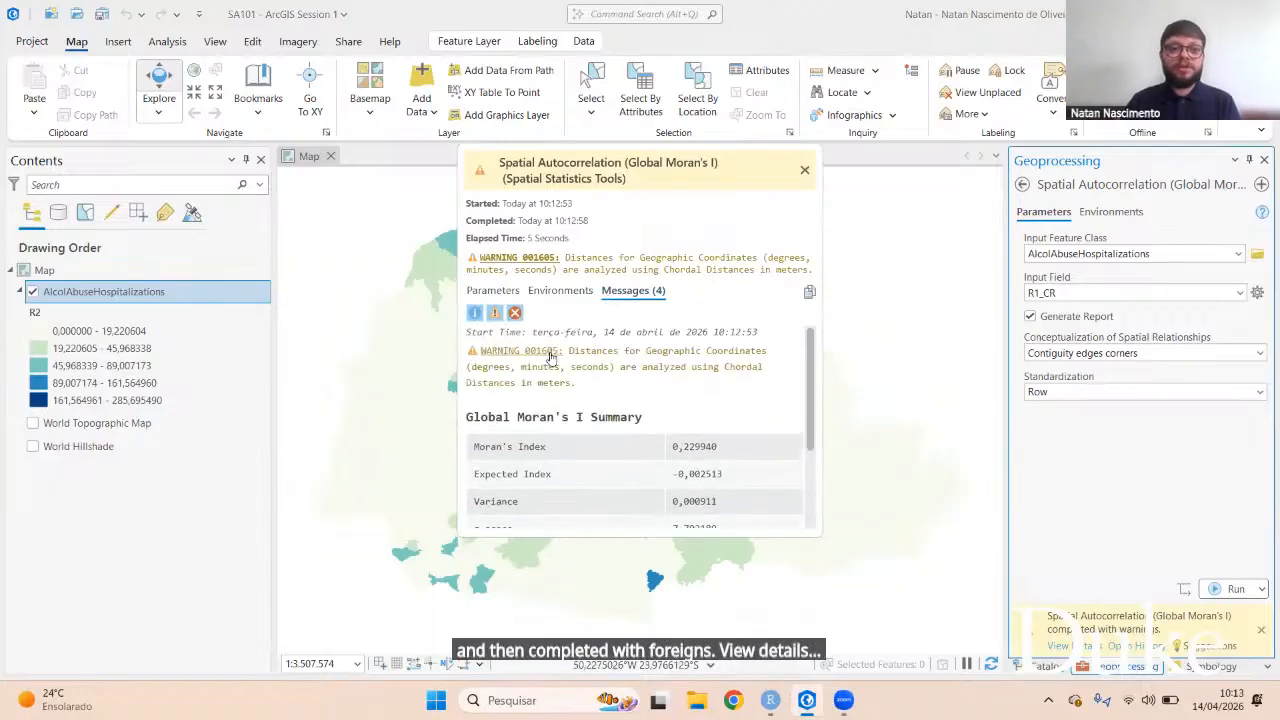
left_click_drag(569, 350, 596, 390)
left_click(630, 396)
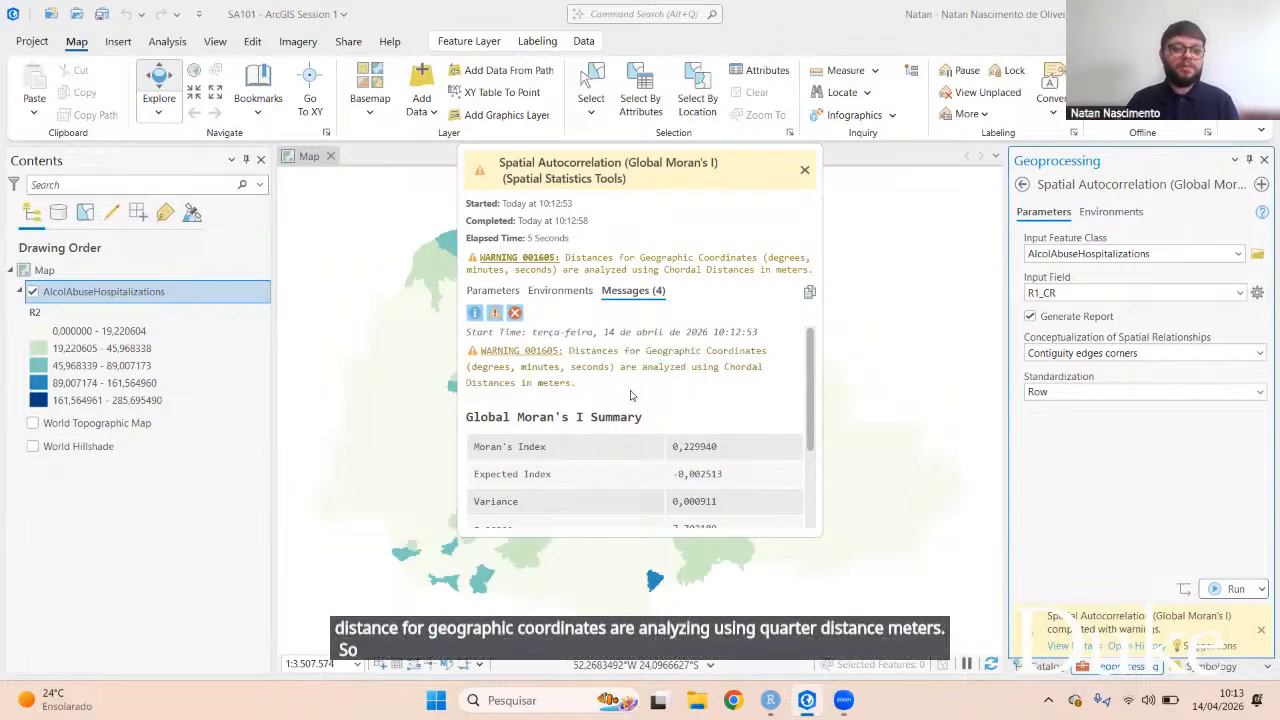
Step: Review the Global Moran's I Summary in the run messages: Moran's Index, Expected Index, Variance, z-score and p-value
scroll(630, 396, "down", 3)
scroll(630, 396, "up", 2)
scroll(618, 396, "down", 3)
scroll(810, 428, "up", 2)
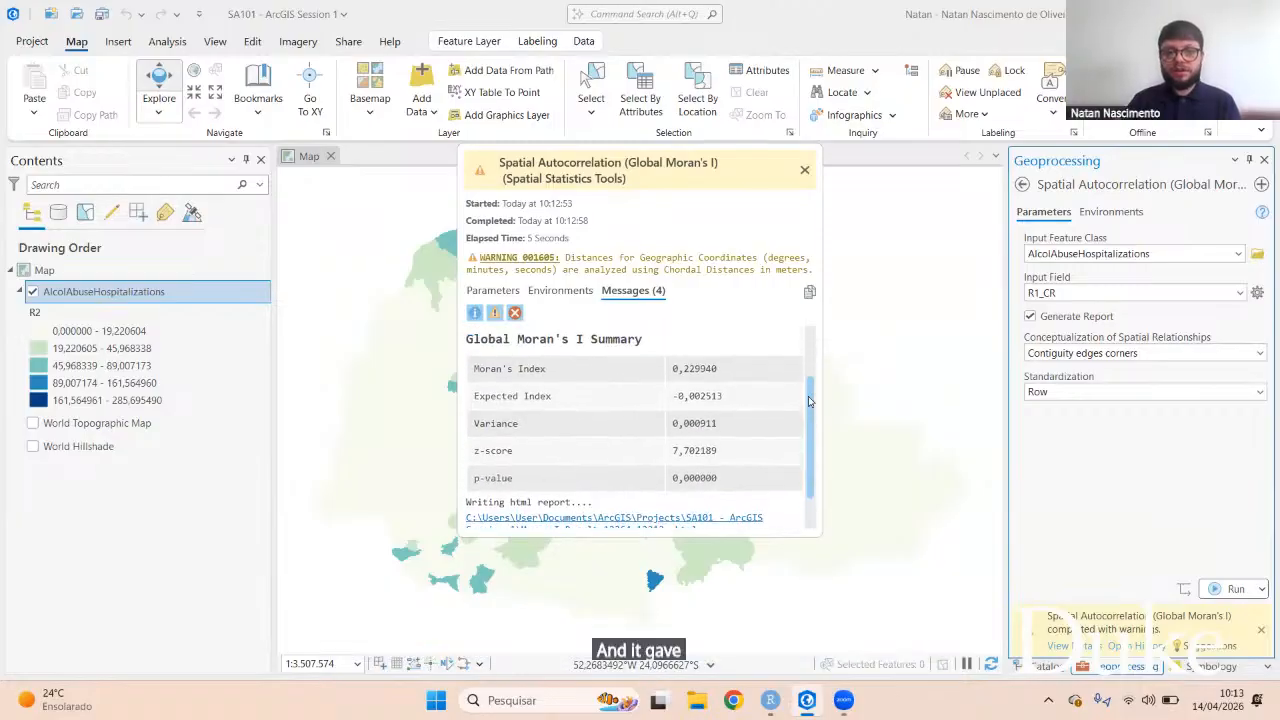
left_click_drag(476, 377, 734, 378)
left_click_drag(470, 404, 737, 404)
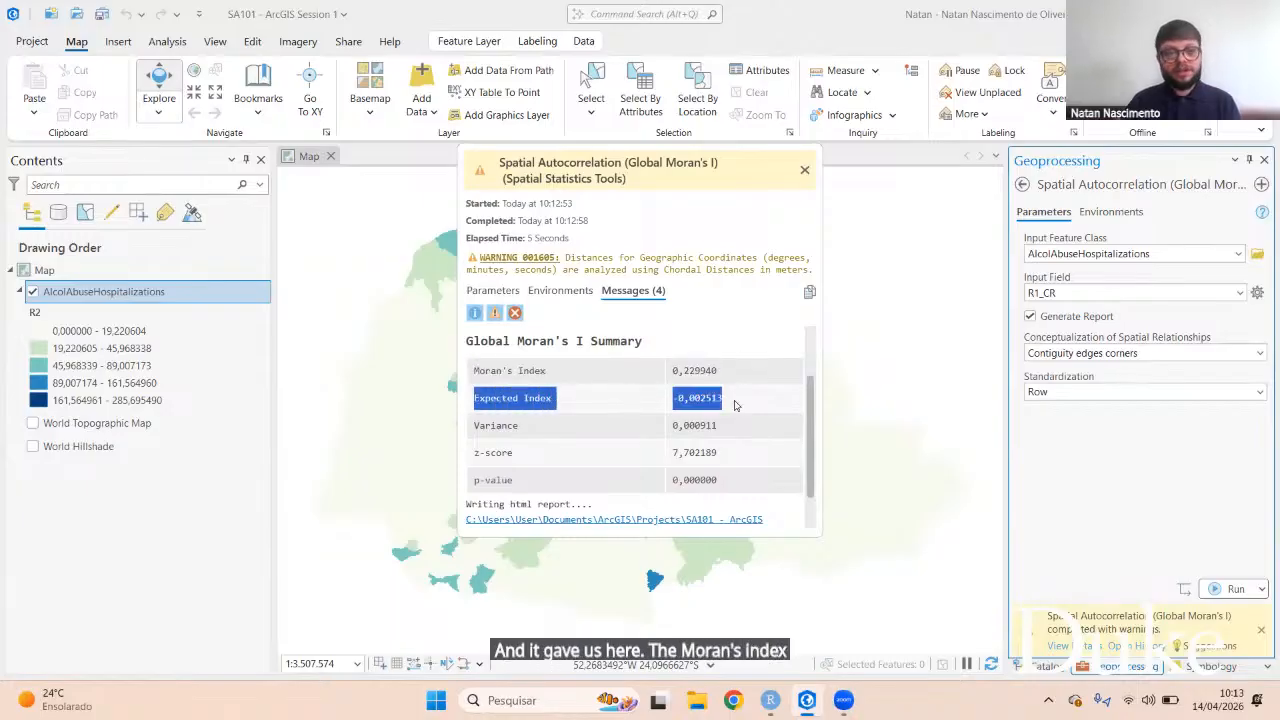
left_click_drag(474, 425, 716, 425)
left_click_drag(474, 452, 742, 486)
left_click(742, 486)
Step: Open the HTML Spatial Autocorrelation Report linked in the run messages and maximize its window
scroll(723, 462, "down", 1)
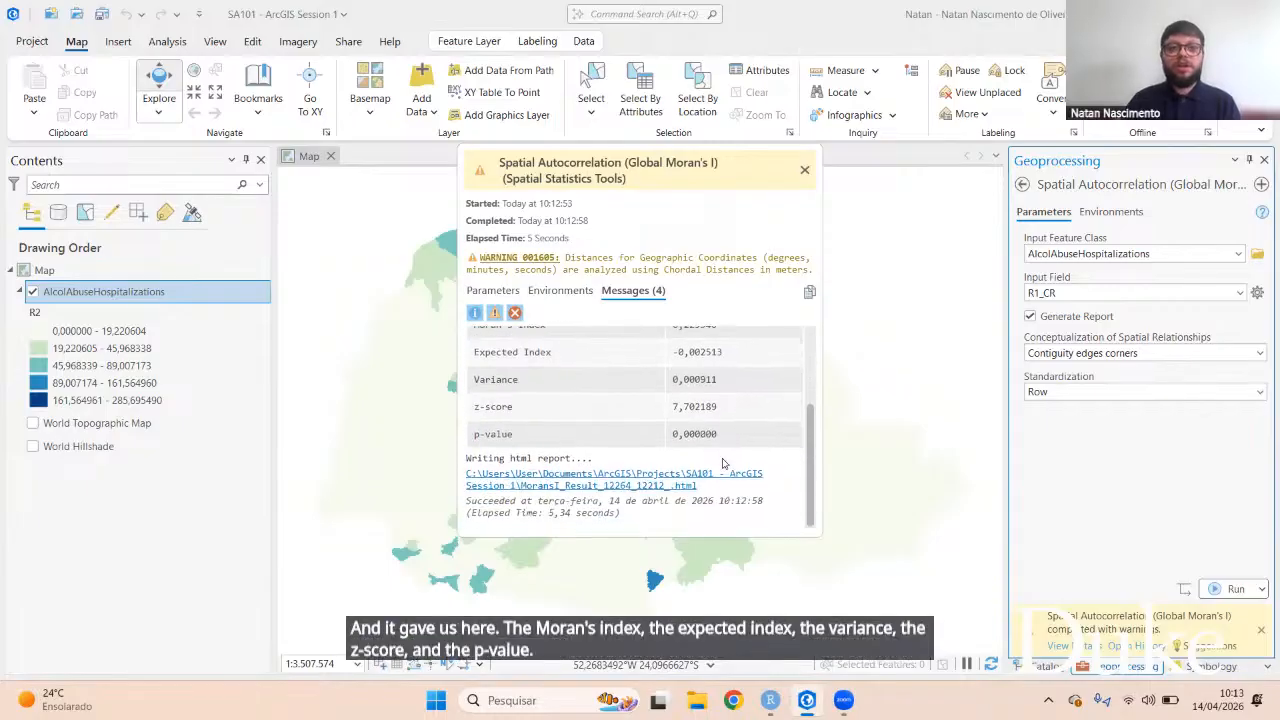
left_click(543, 486)
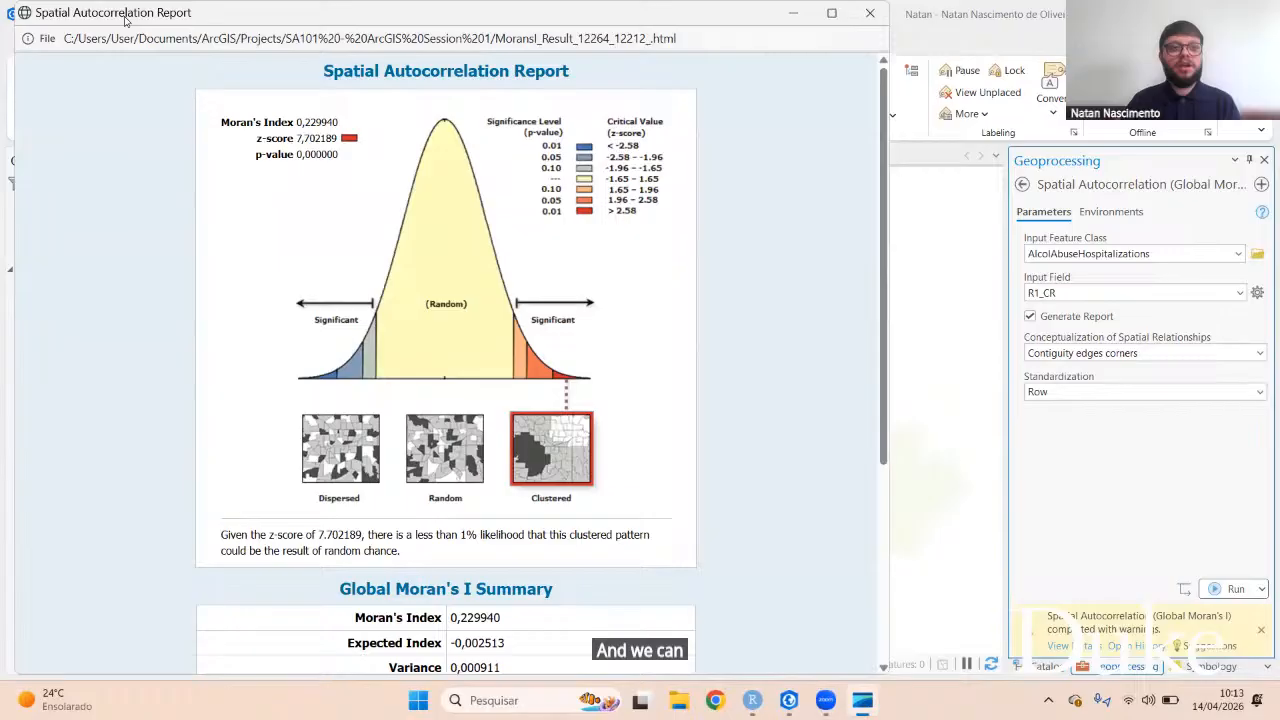
left_click_drag(130, 14, 448, 93)
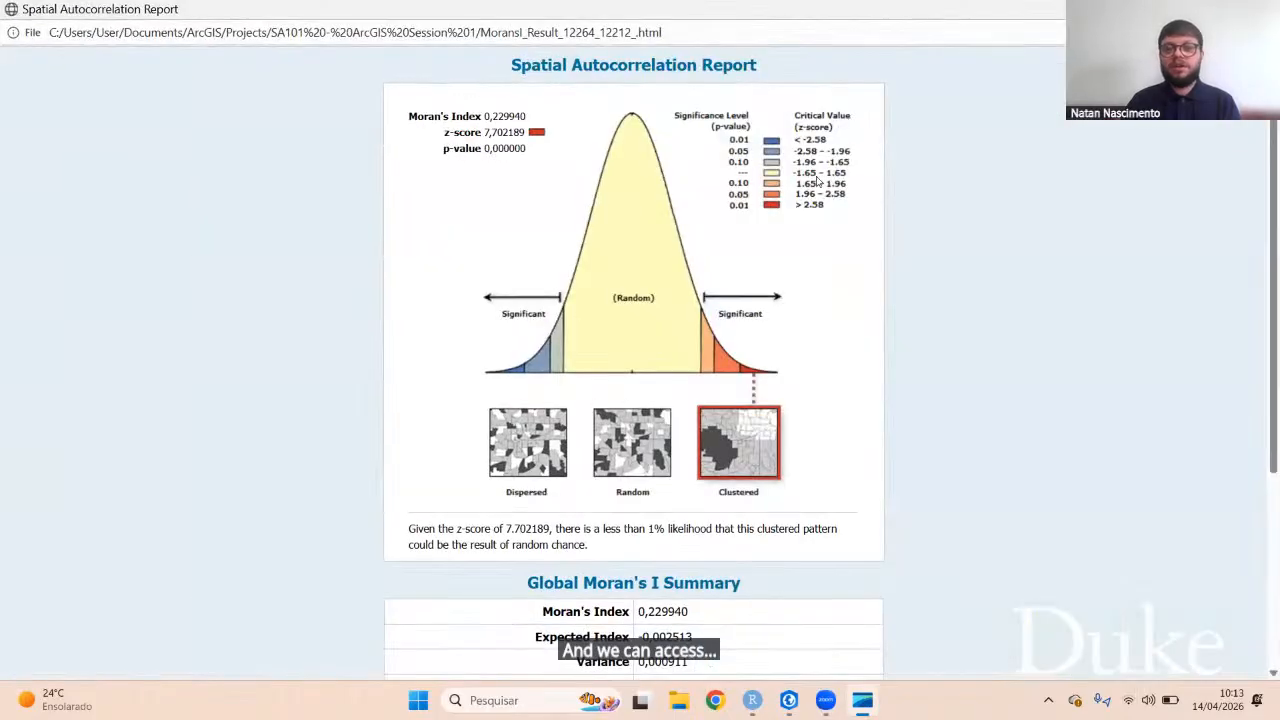
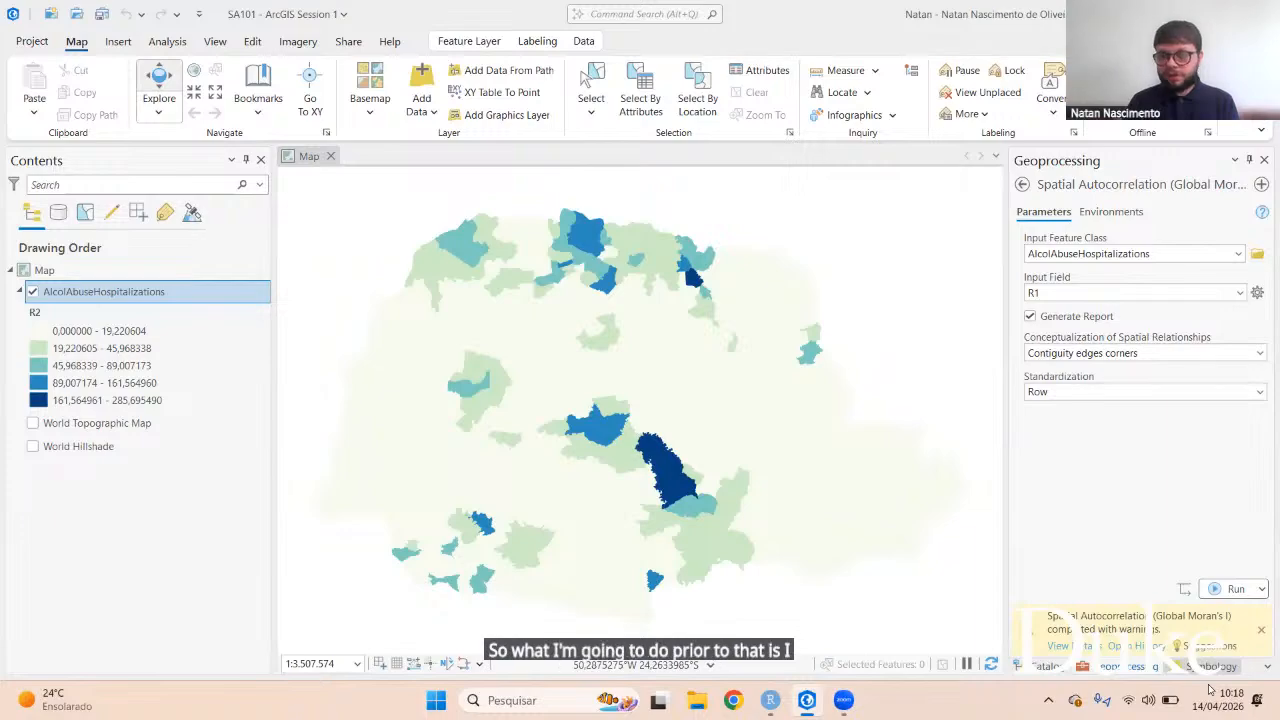
Step: Change the graduated colors symbology of the AlcolAbuseHospitalizations layer to use the R1 field
left_click(1212, 666)
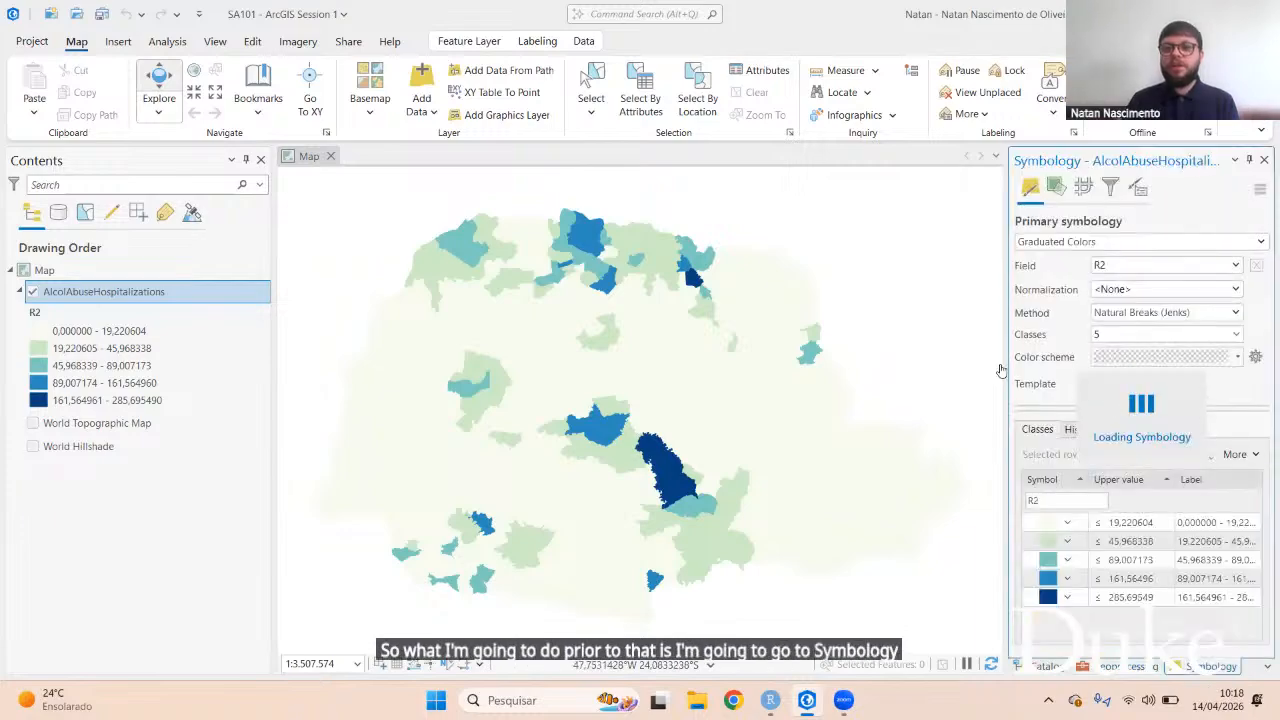
left_click(1236, 266)
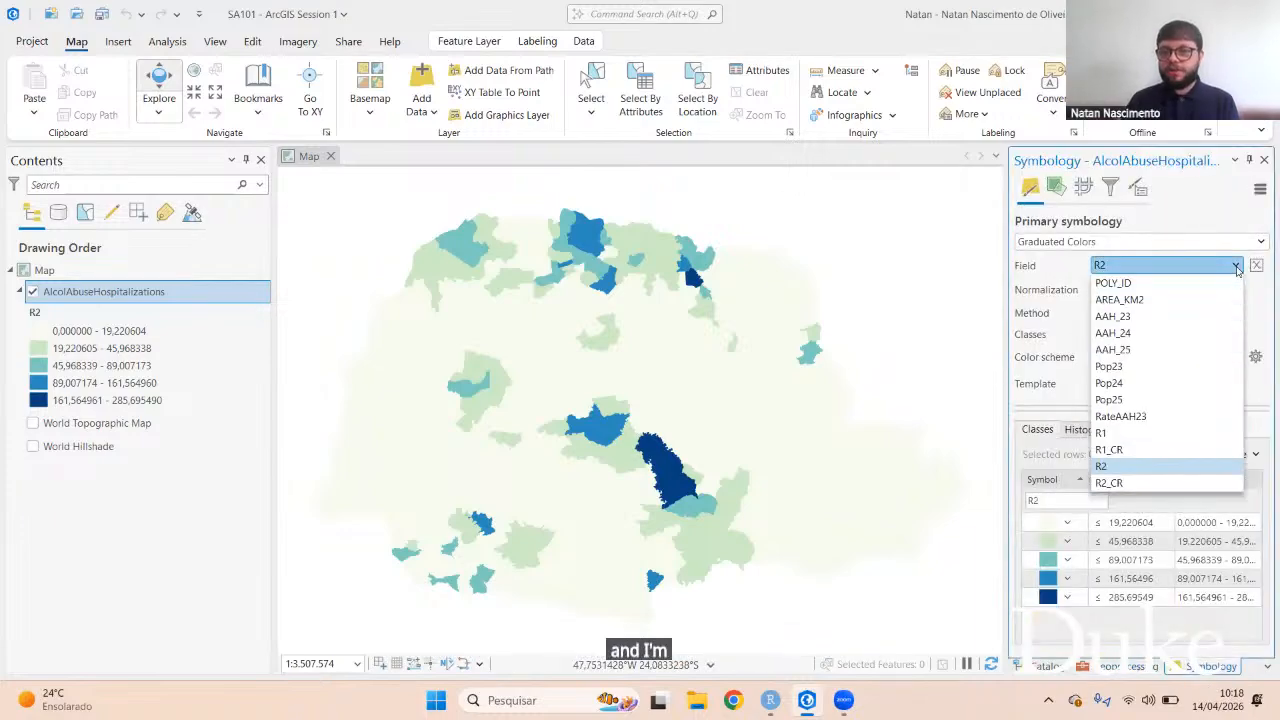
left_click(1102, 433)
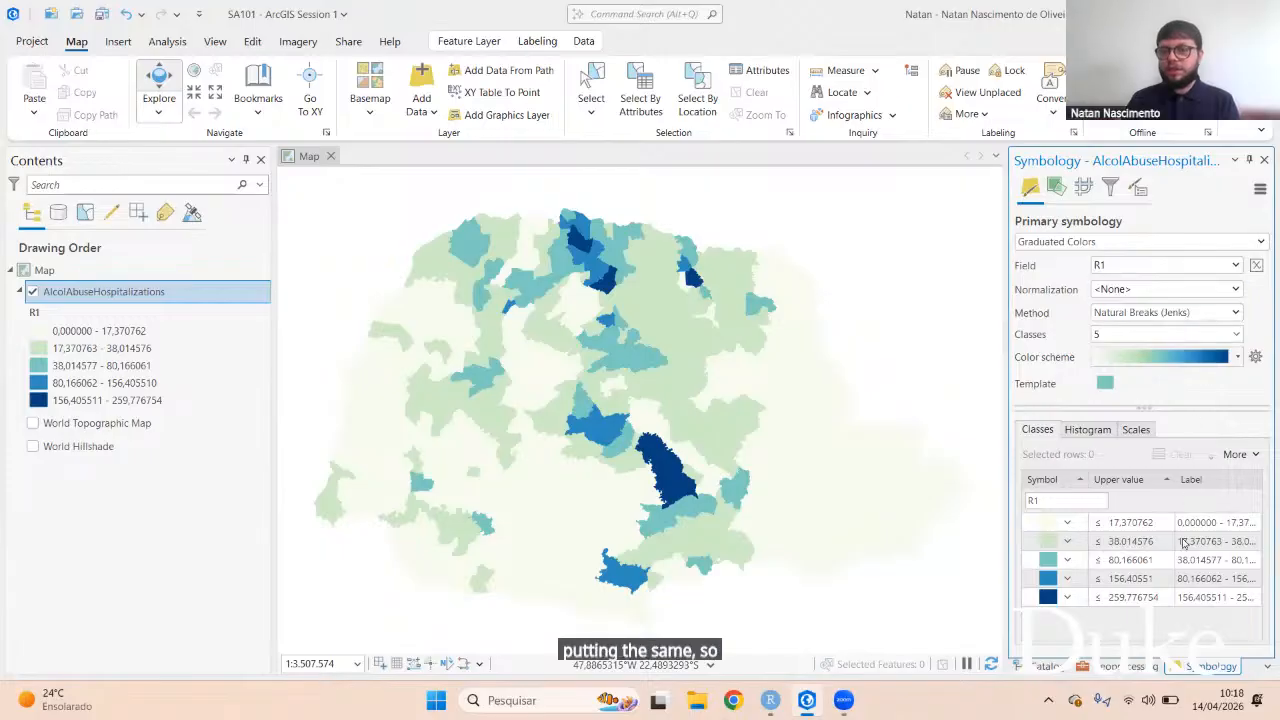
Step: Open the Cluster and Outlier Analysis (Anselin Local Moran's I) tool from the Mapping Clusters toolset of the Spatial Statistics Tools
left_click(1117, 666)
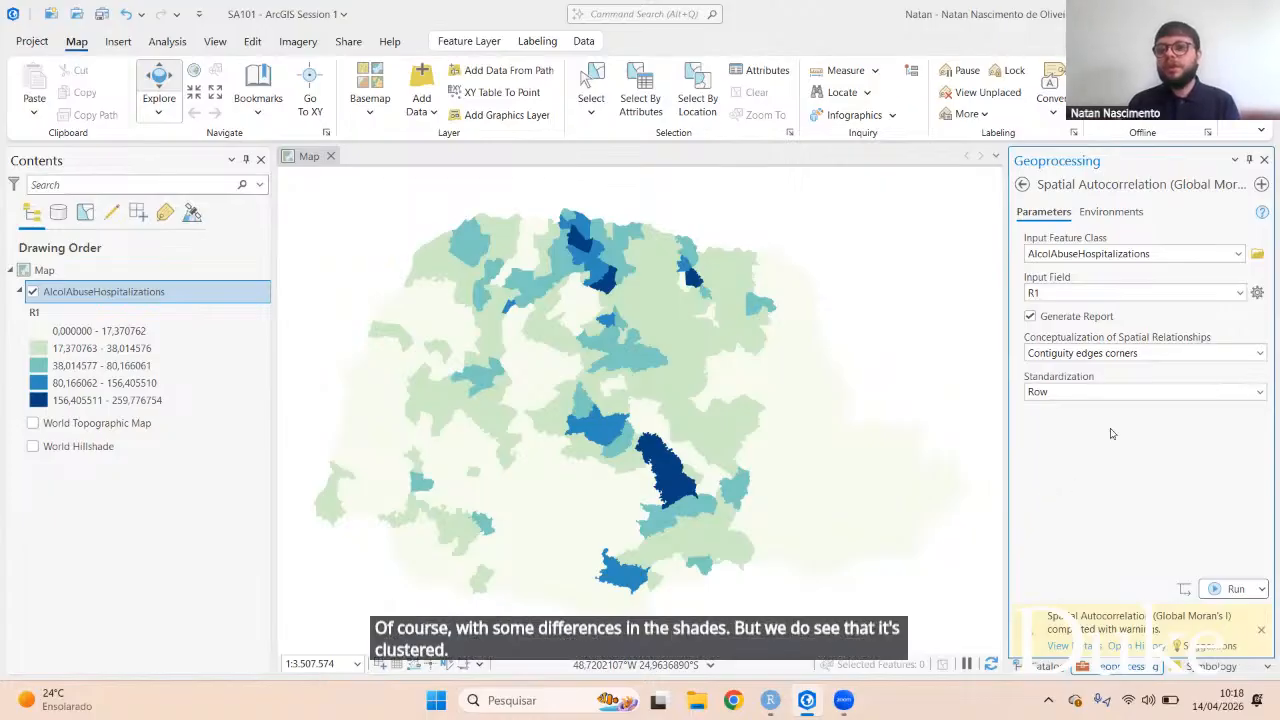
left_click(1022, 185)
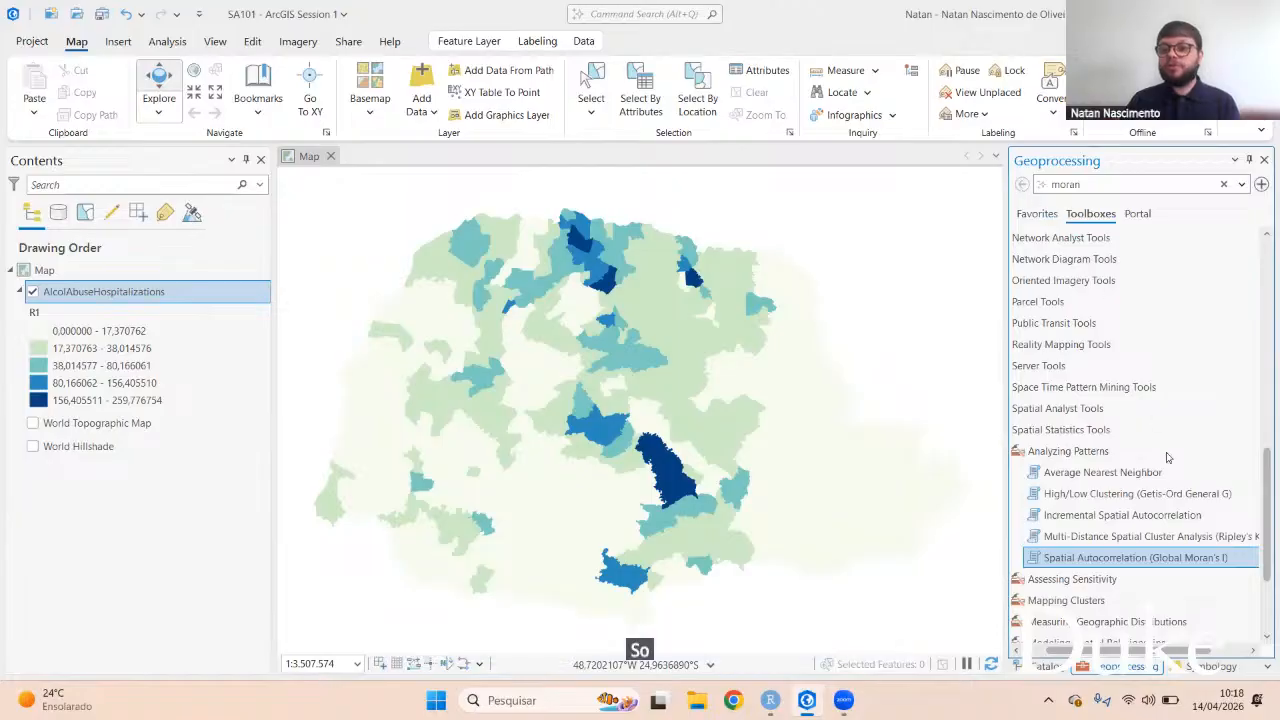
mouse_move(1120, 654)
left_mouse_down()
mouse_move(1104, 655)
mouse_move(1143, 651)
mouse_move(1131, 651)
left_mouse_up()
scroll(1136, 560, "down", 1)
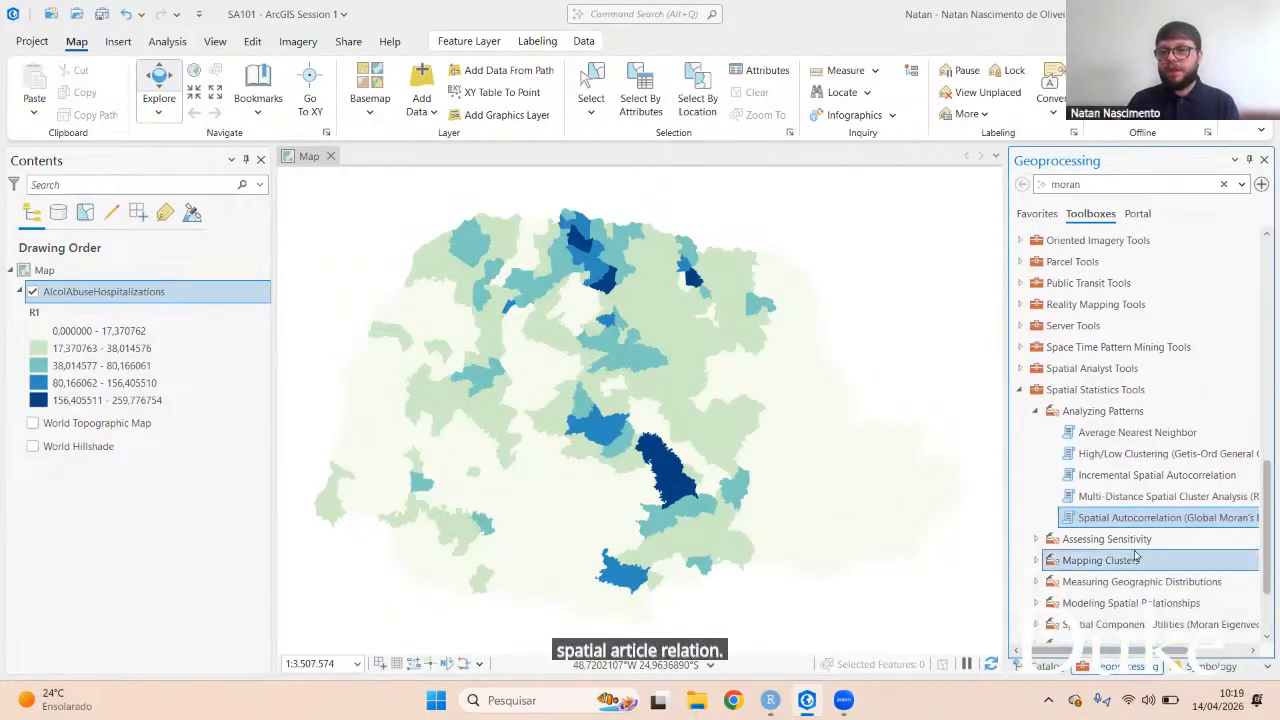
scroll(1130, 570, "down", 2)
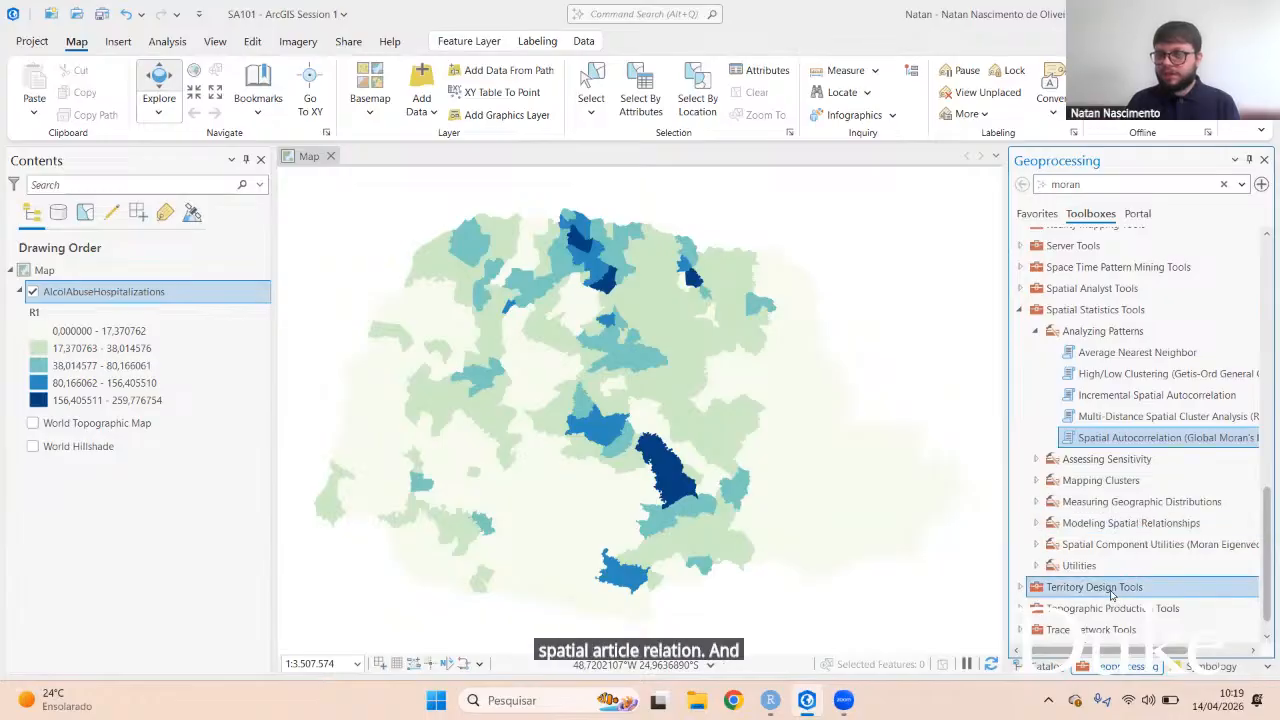
left_click(1037, 481)
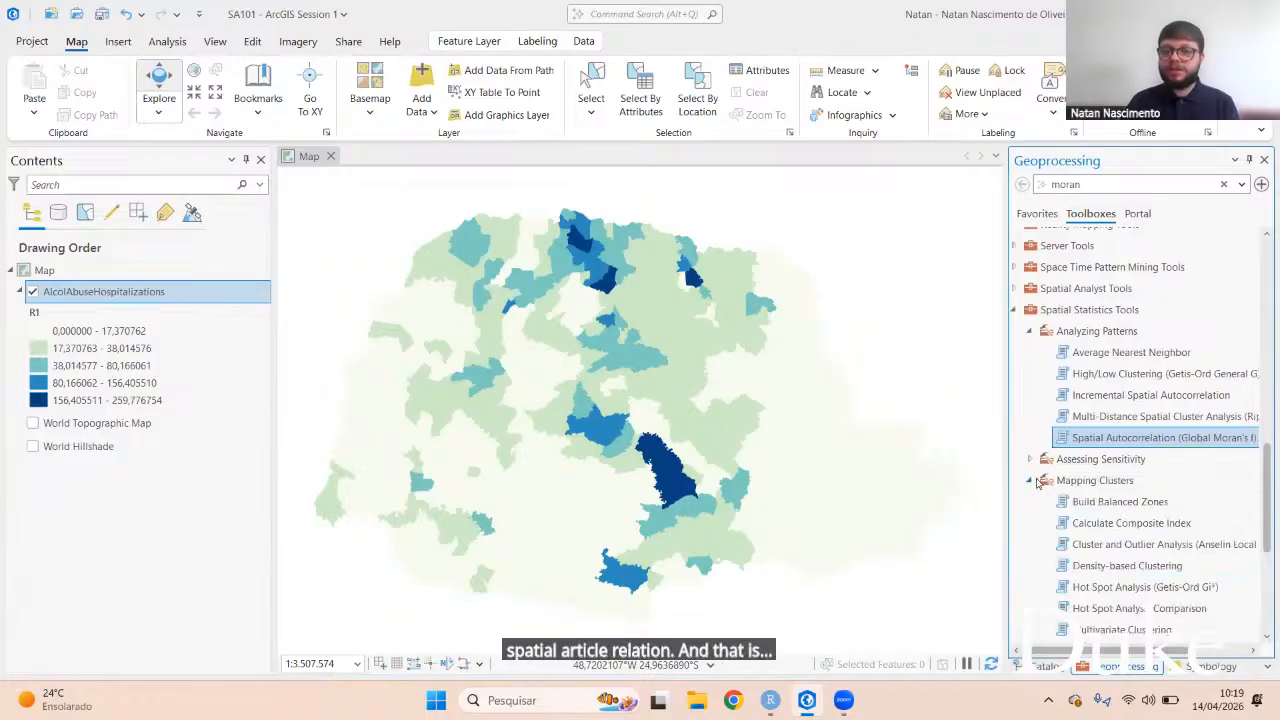
scroll(1135, 487, "down", 4)
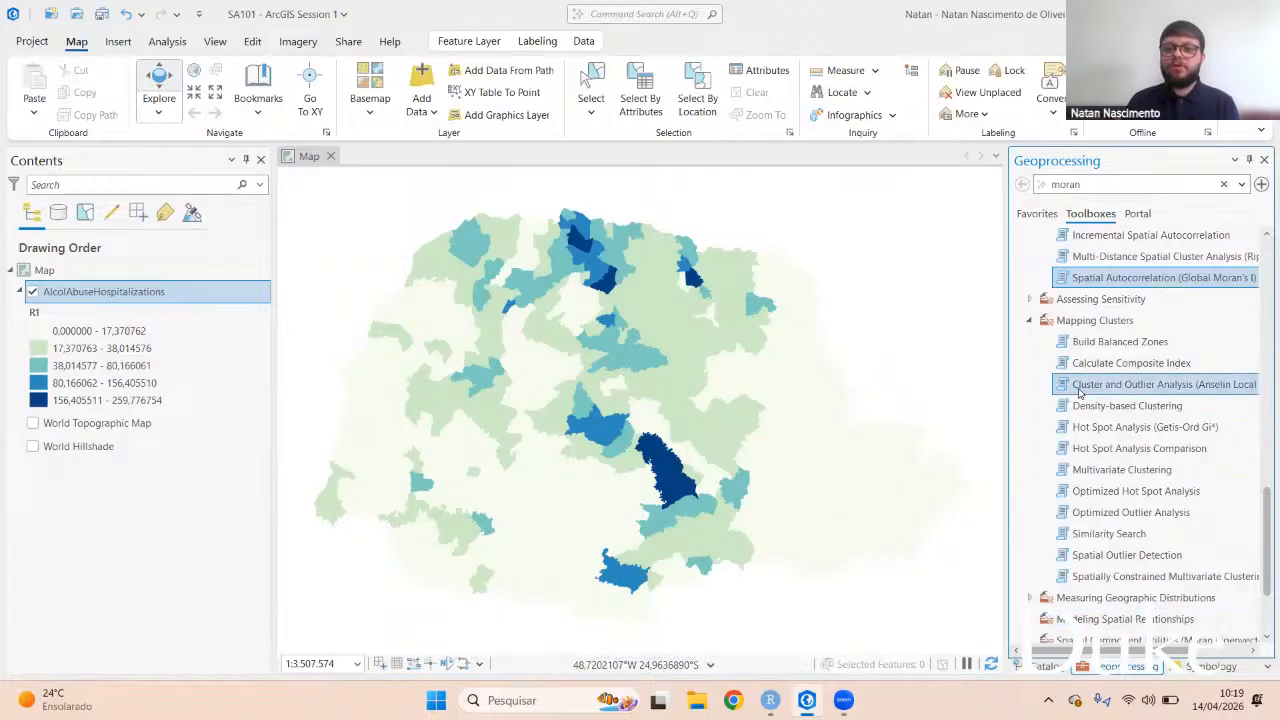
left_click(1157, 390)
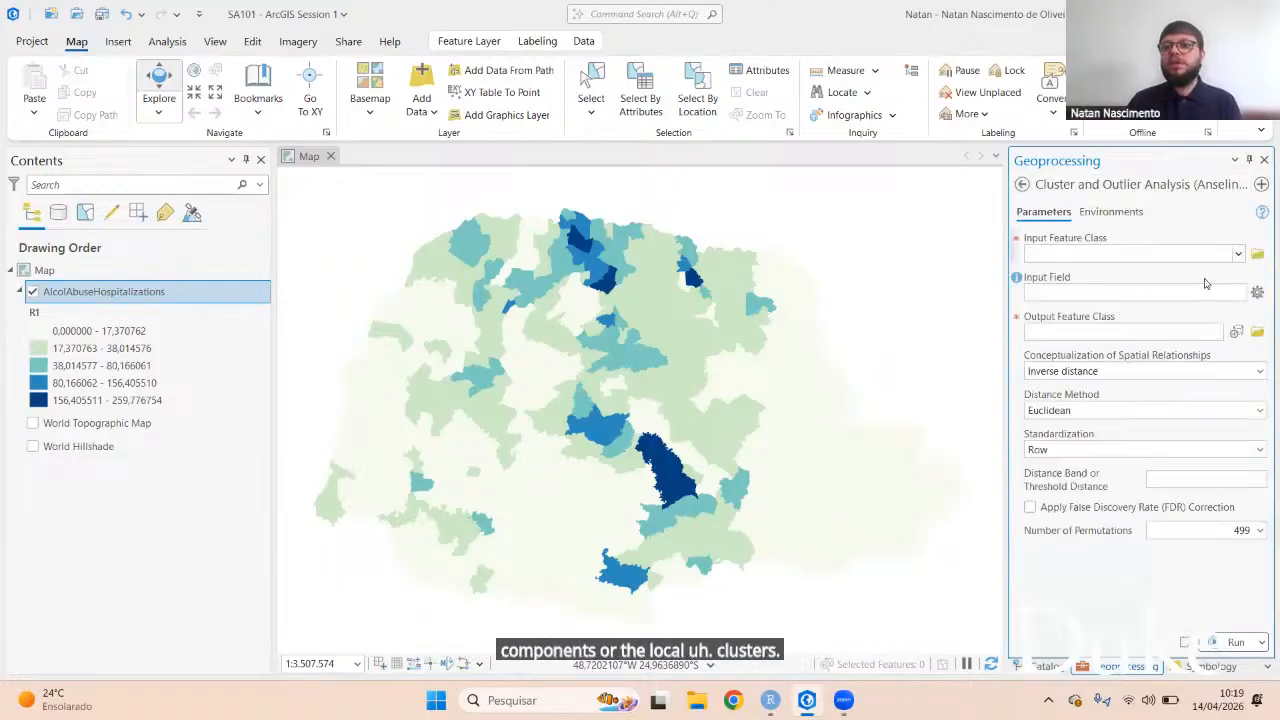
Step: Set AlcolAbuseHospitalizations as the input feature class and R1 as the input field for the cluster and outlier analysis
left_click(1238, 254)
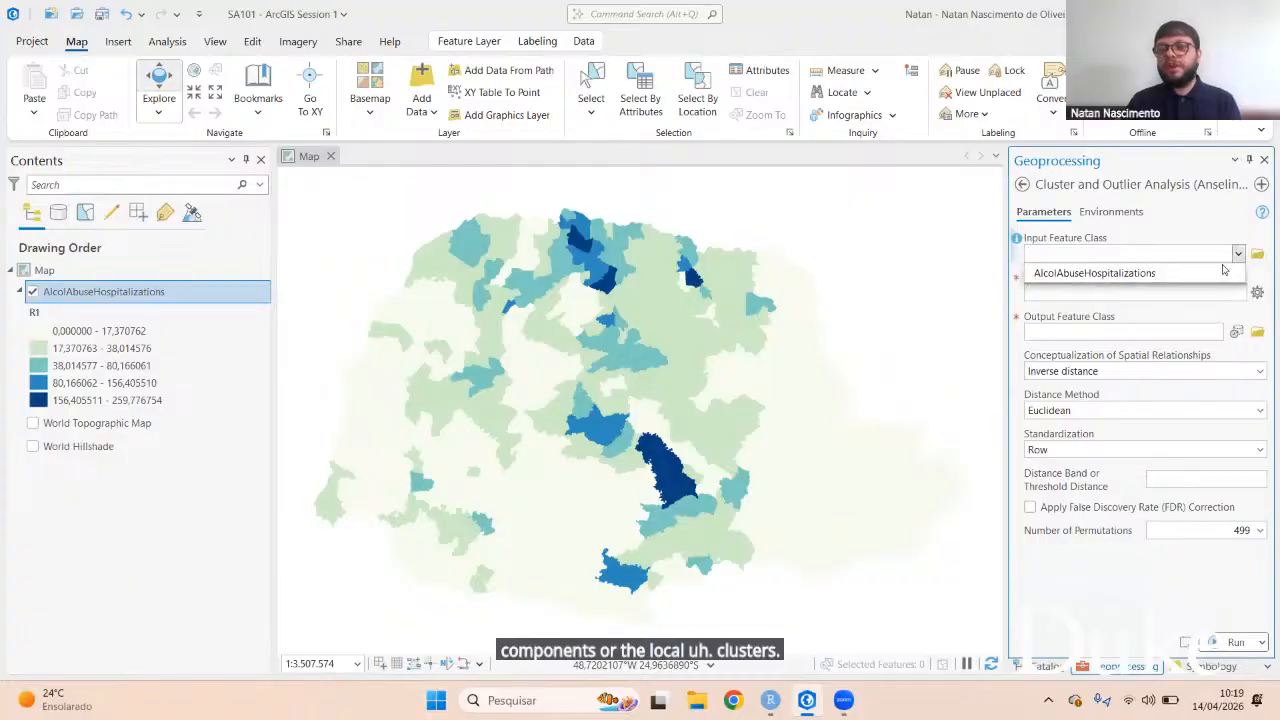
left_click(1070, 274)
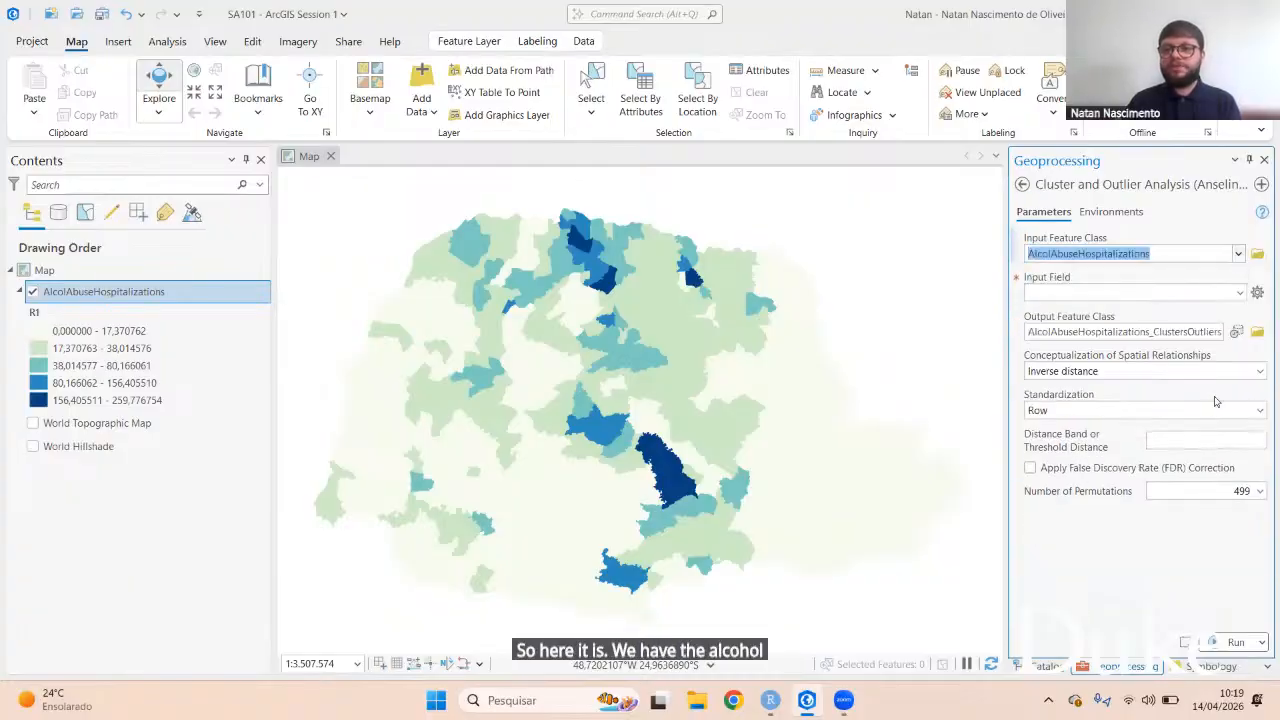
left_click(1240, 292)
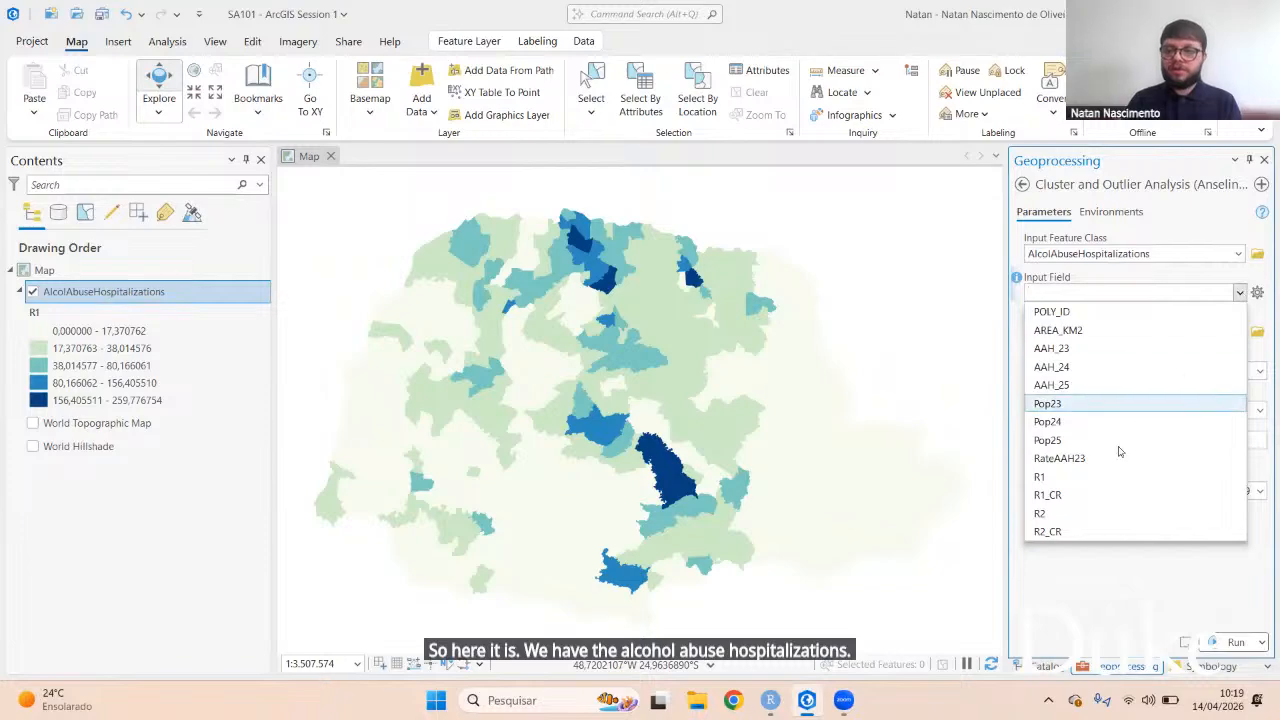
left_click(1086, 477)
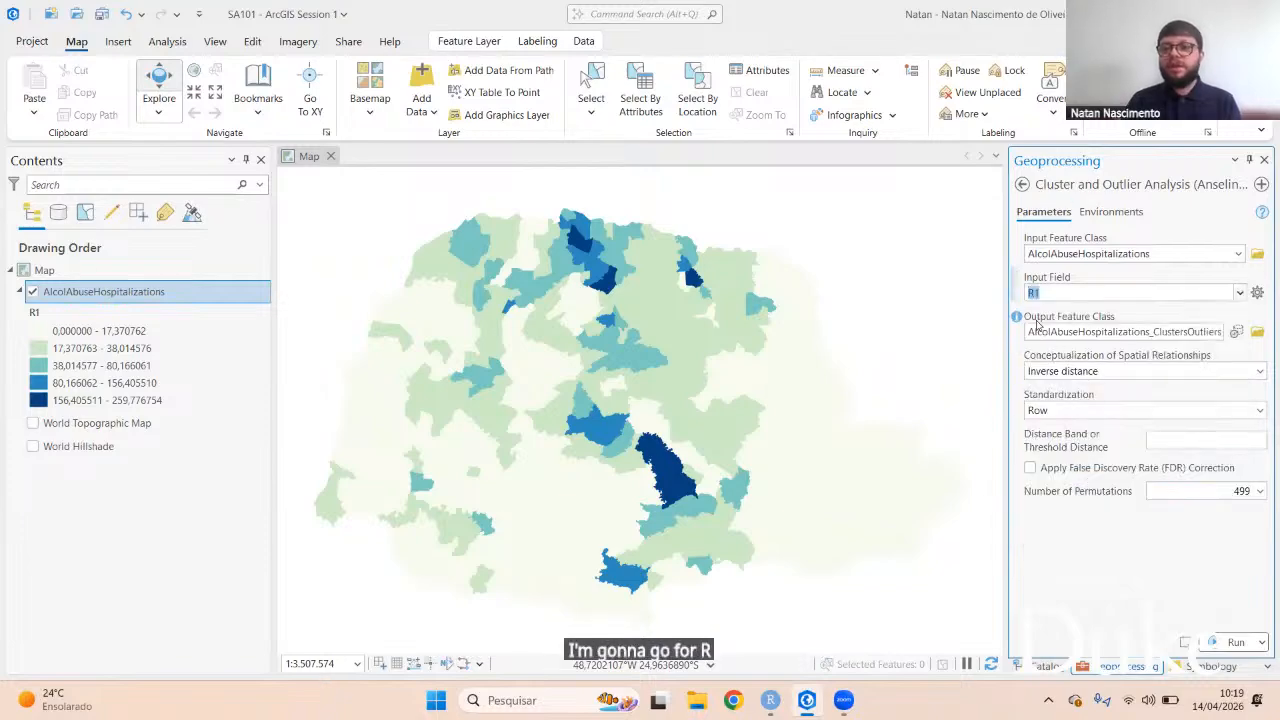
Step: Name the output feature class of the cluster and outlier analysis AAH_LISA_24
left_click(1190, 332)
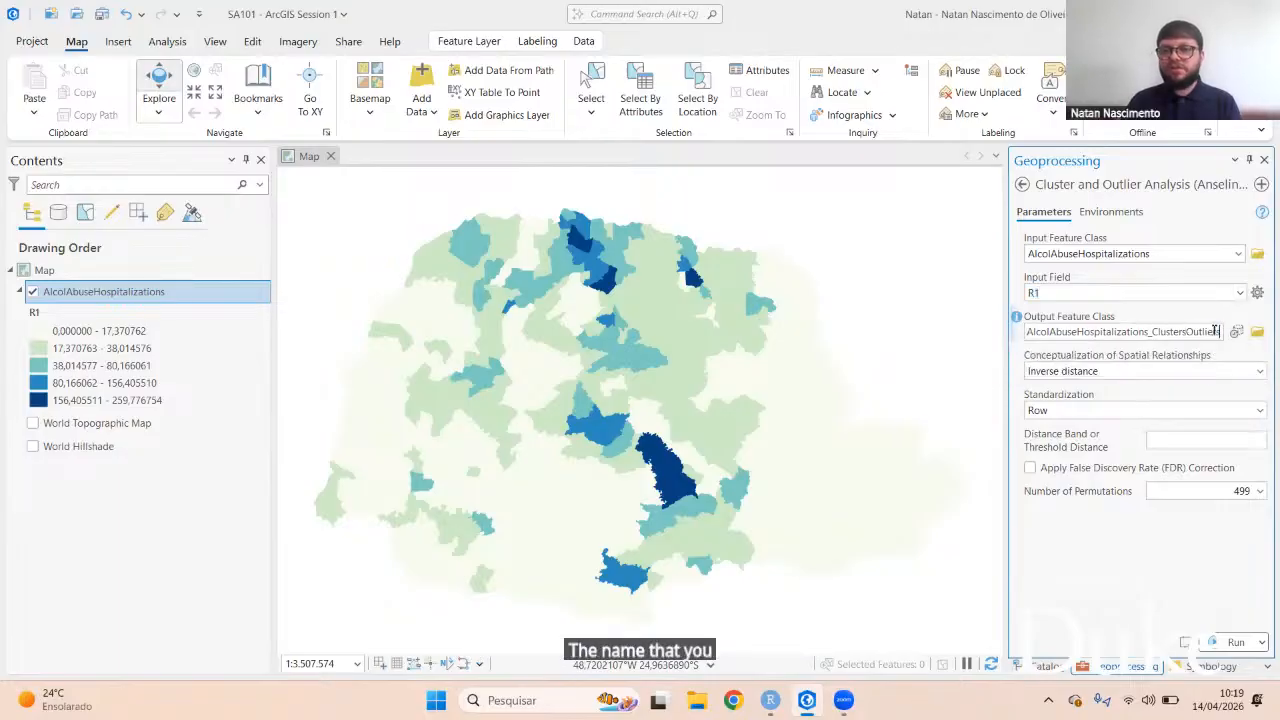
left_click_drag(1218, 331, 1032, 332)
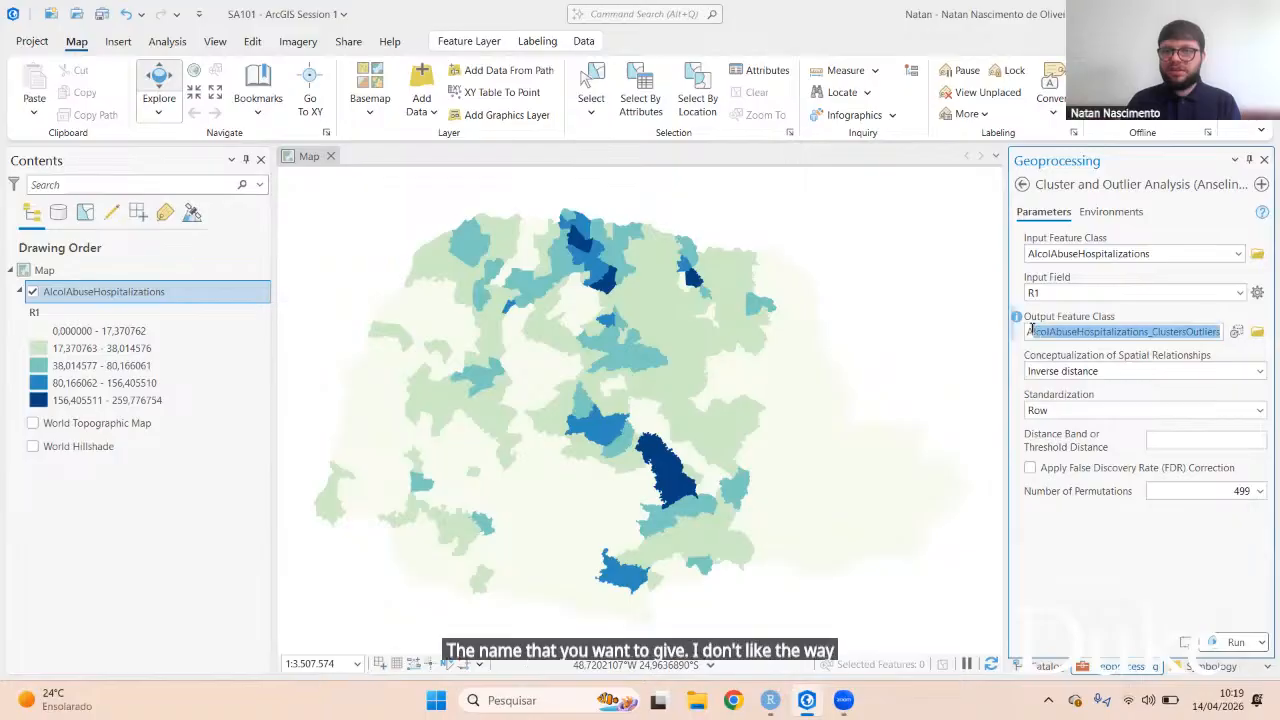
type("AH_")
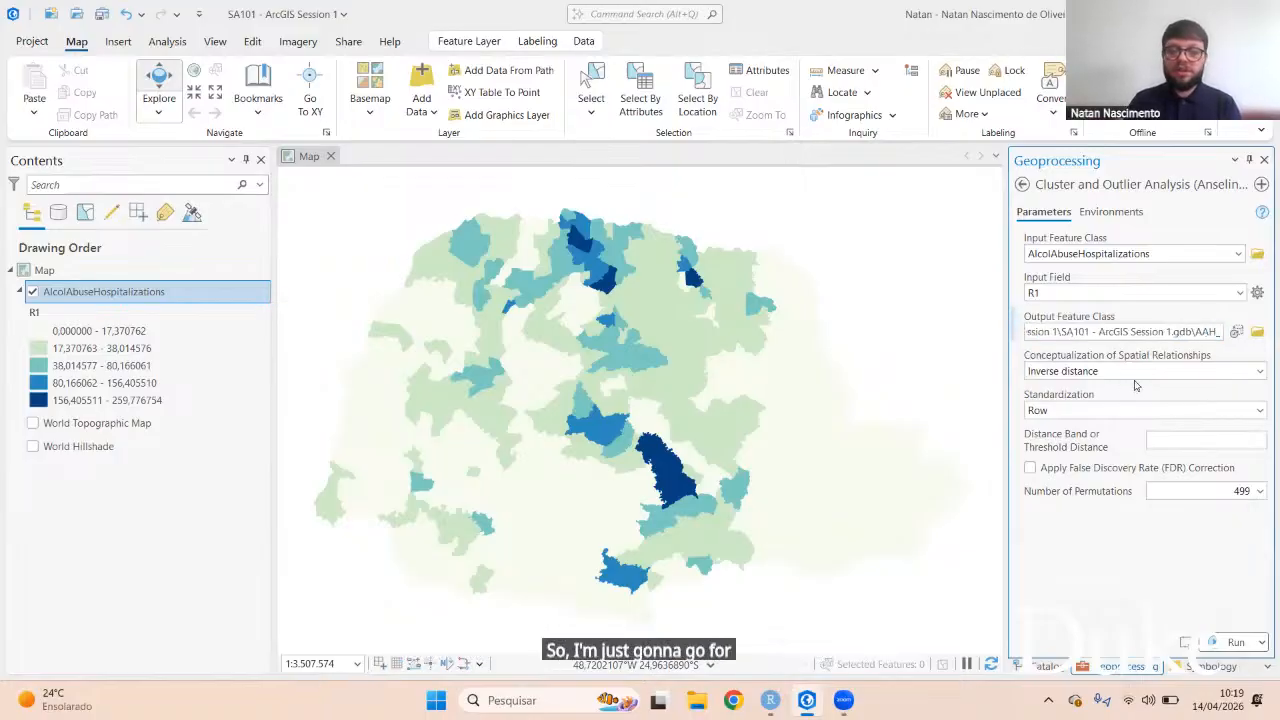
type("LISA")
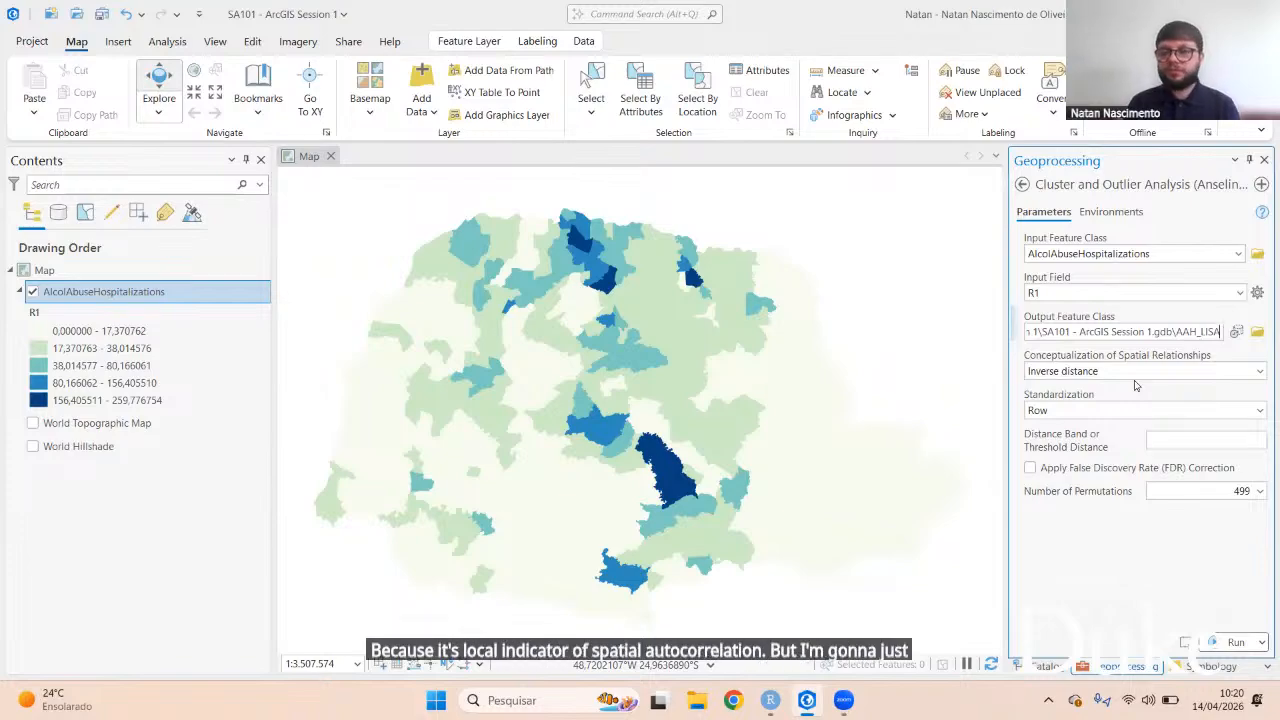
type("_")
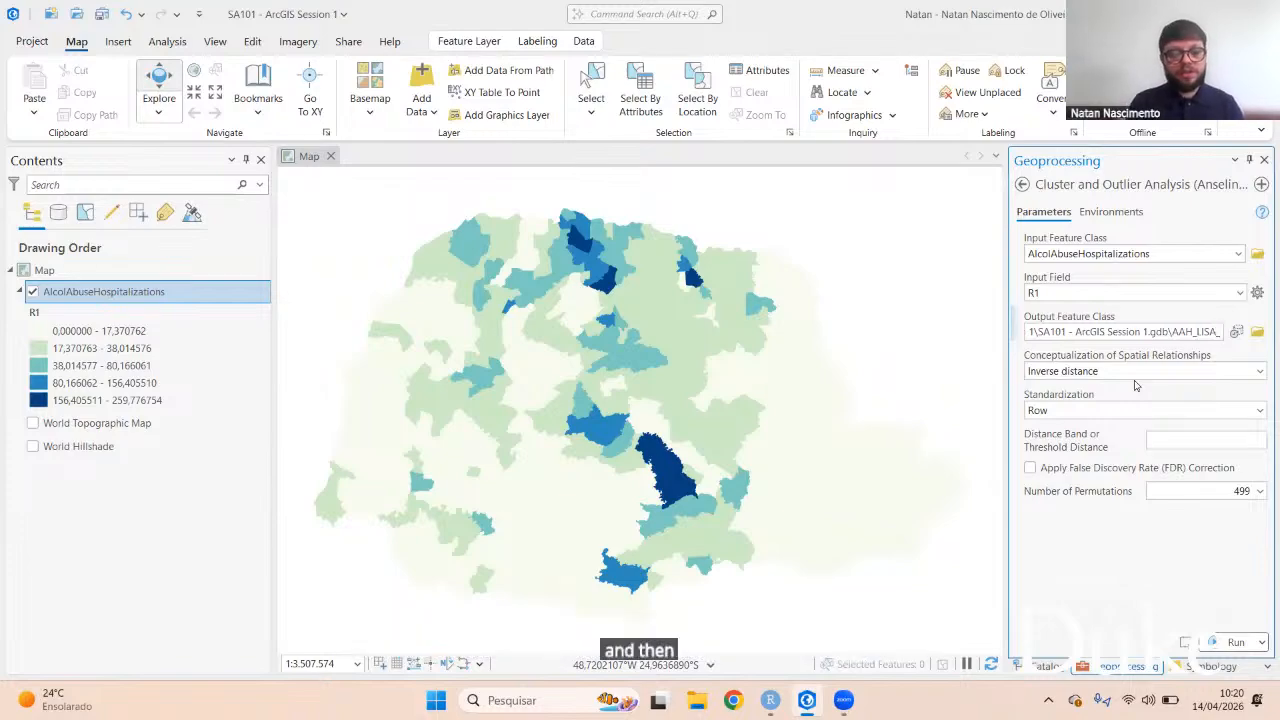
type("24")
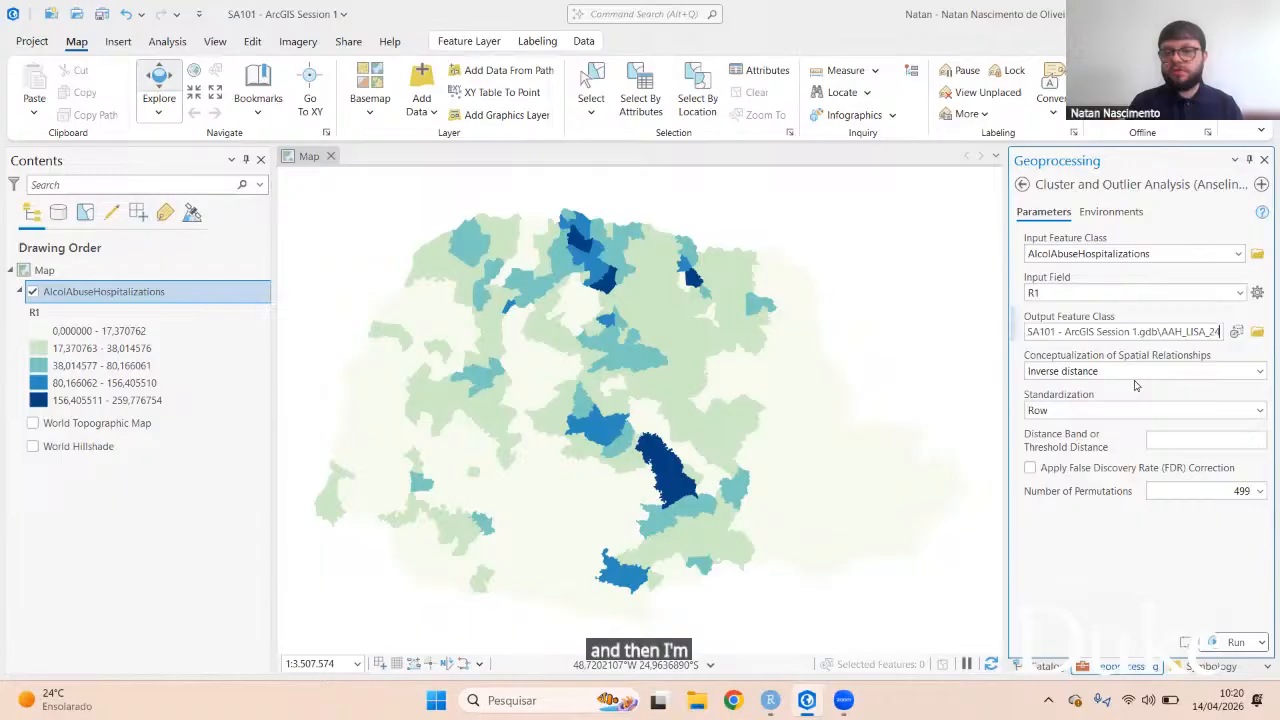
left_click(1110, 570)
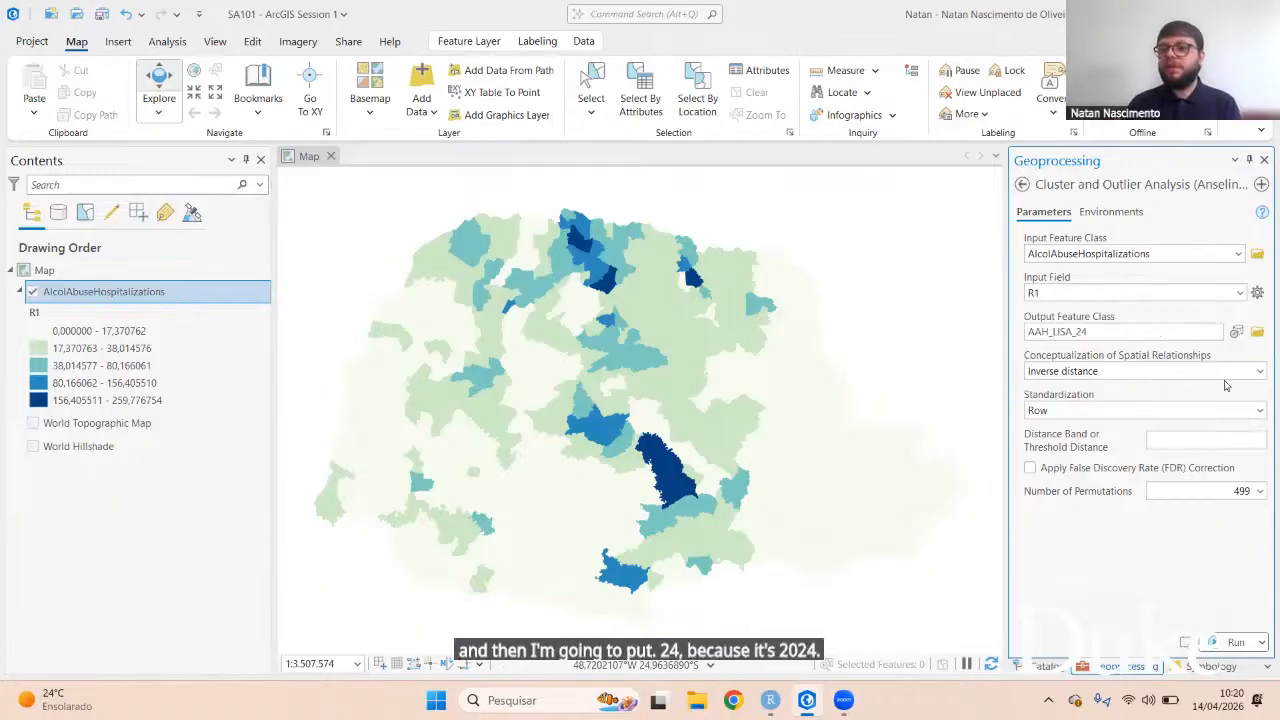
Step: Use Contiguity edges corners for spatial relationships with 999 permutations, and run the cluster and outlier analysis
left_click(1259, 371)
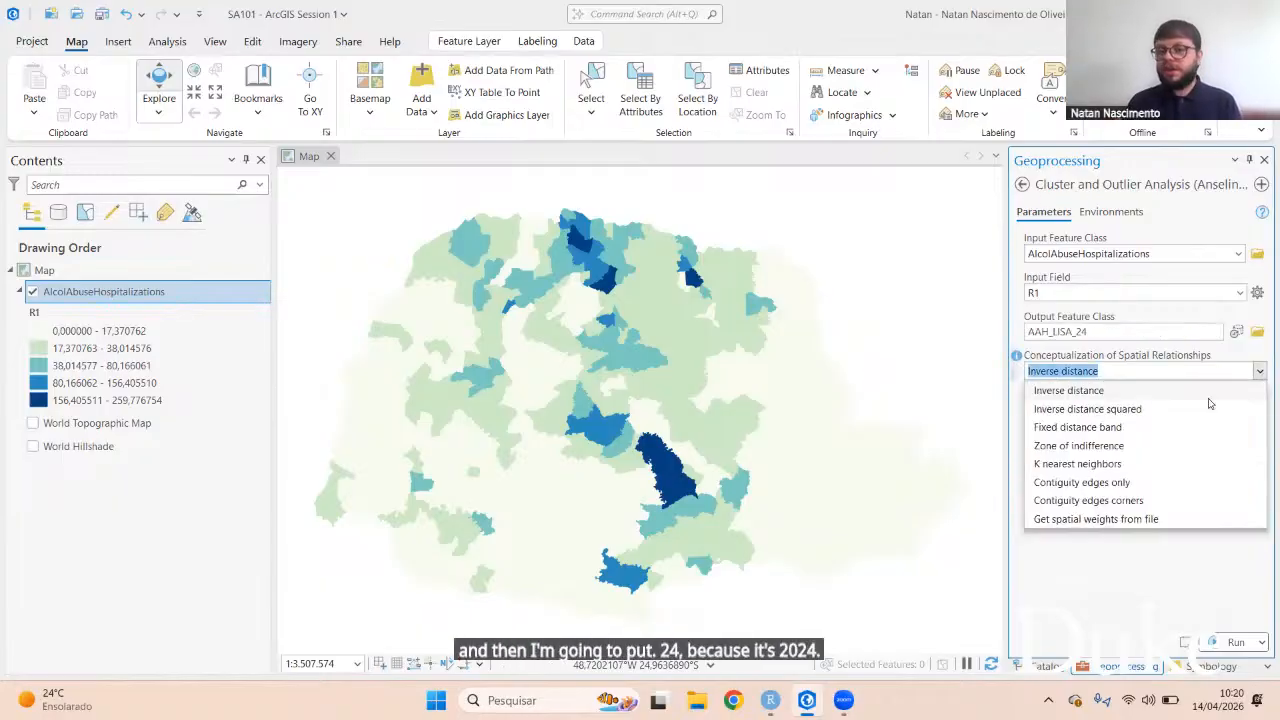
left_click(1094, 502)
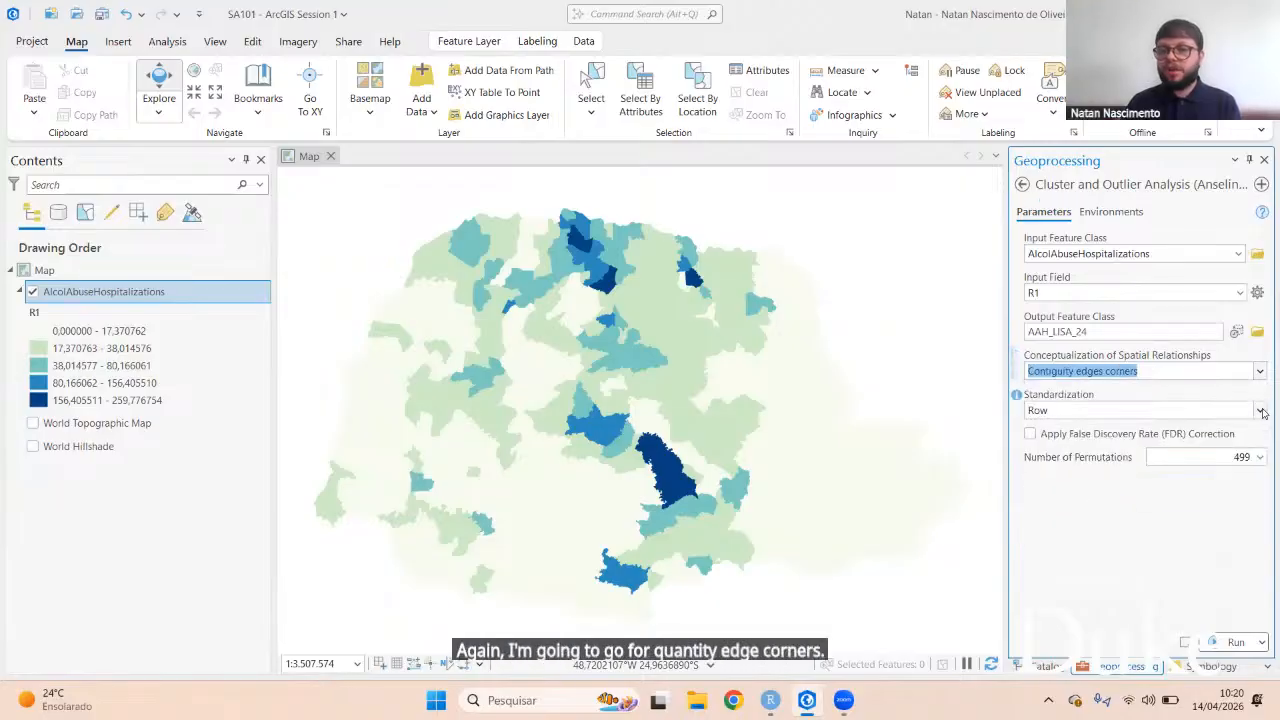
left_click(1261, 460)
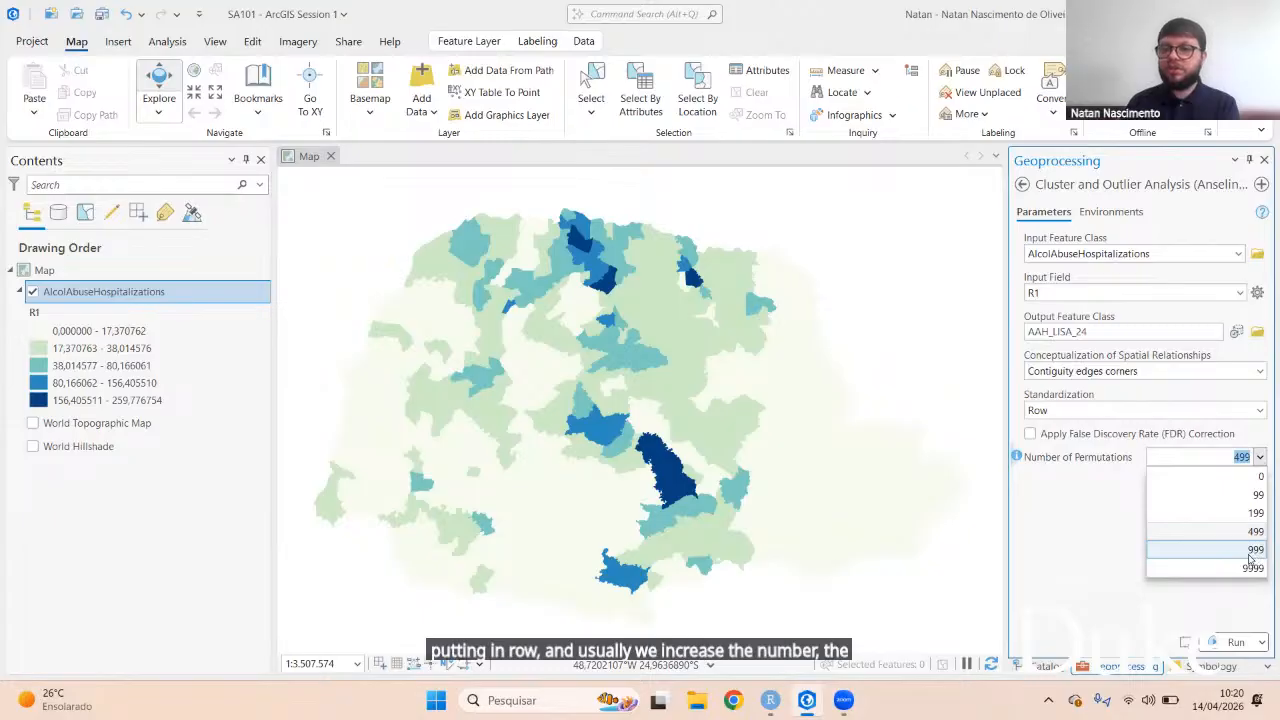
left_click(1250, 553)
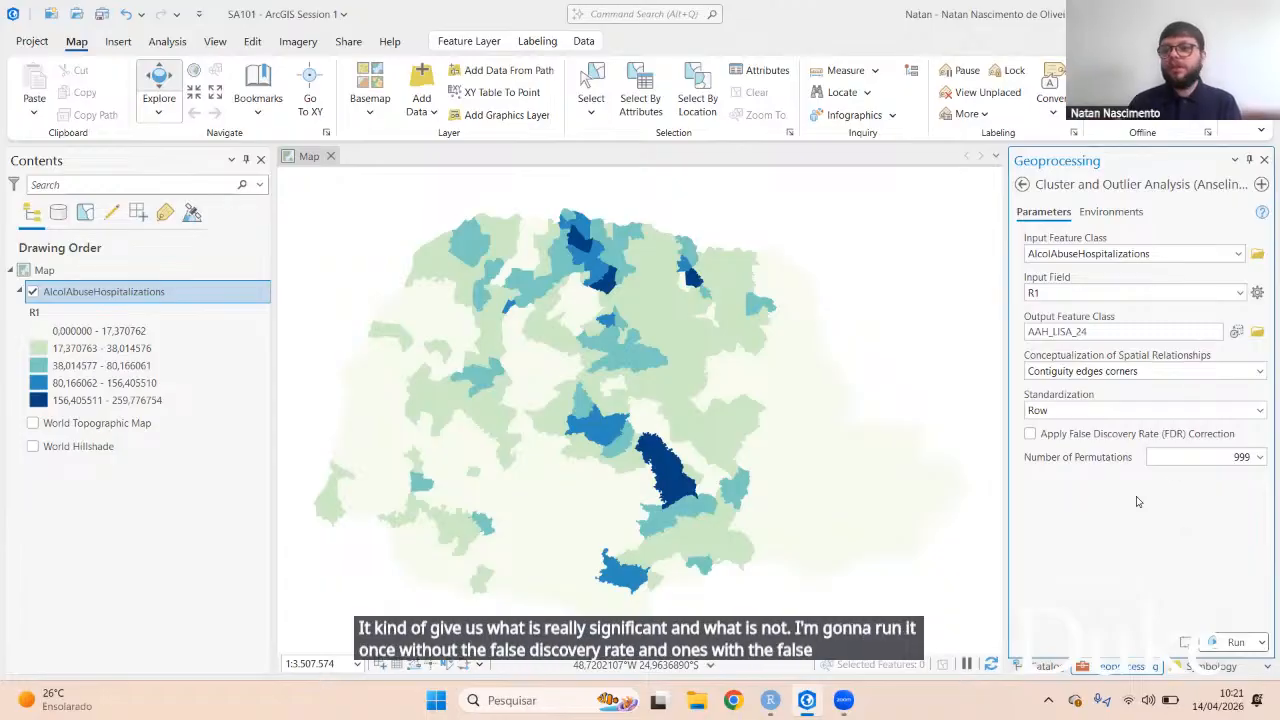
left_click(1236, 642)
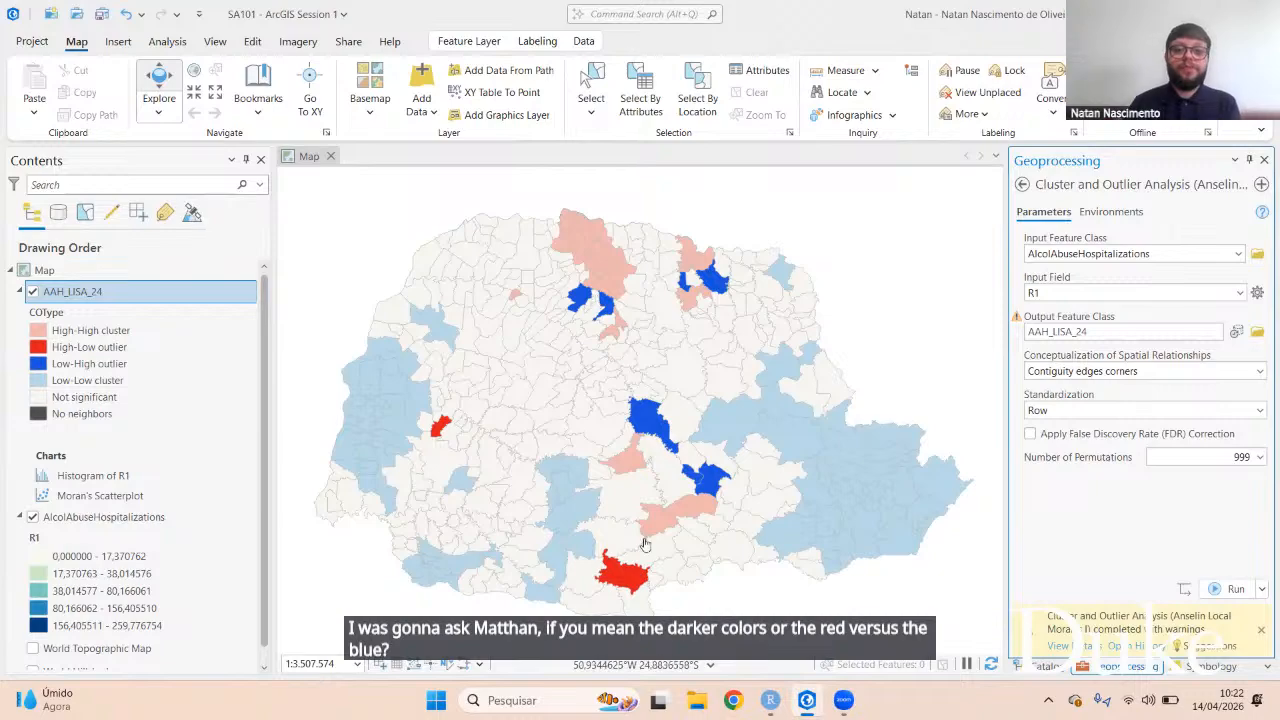
Step: View the attributes of the southern High-Low outlier and the High-High cluster municipality just northeast of it
left_click(620, 583)
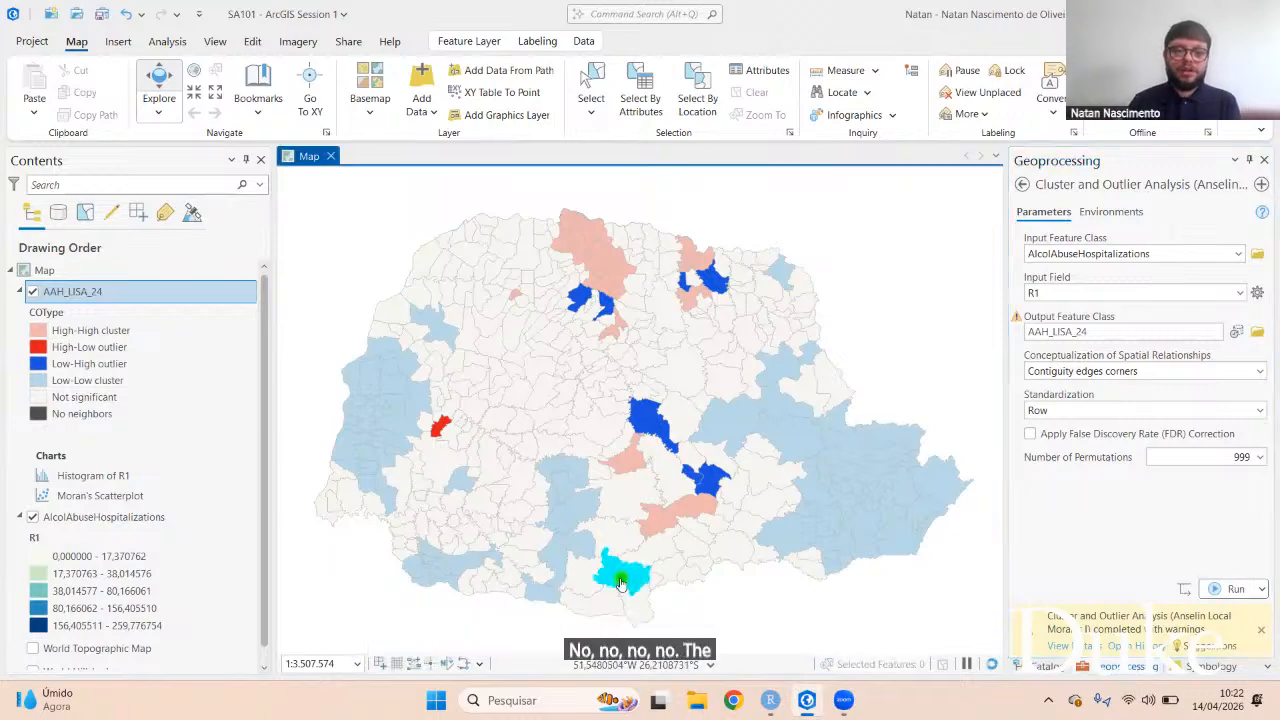
right_click(620, 583)
key("Escape")
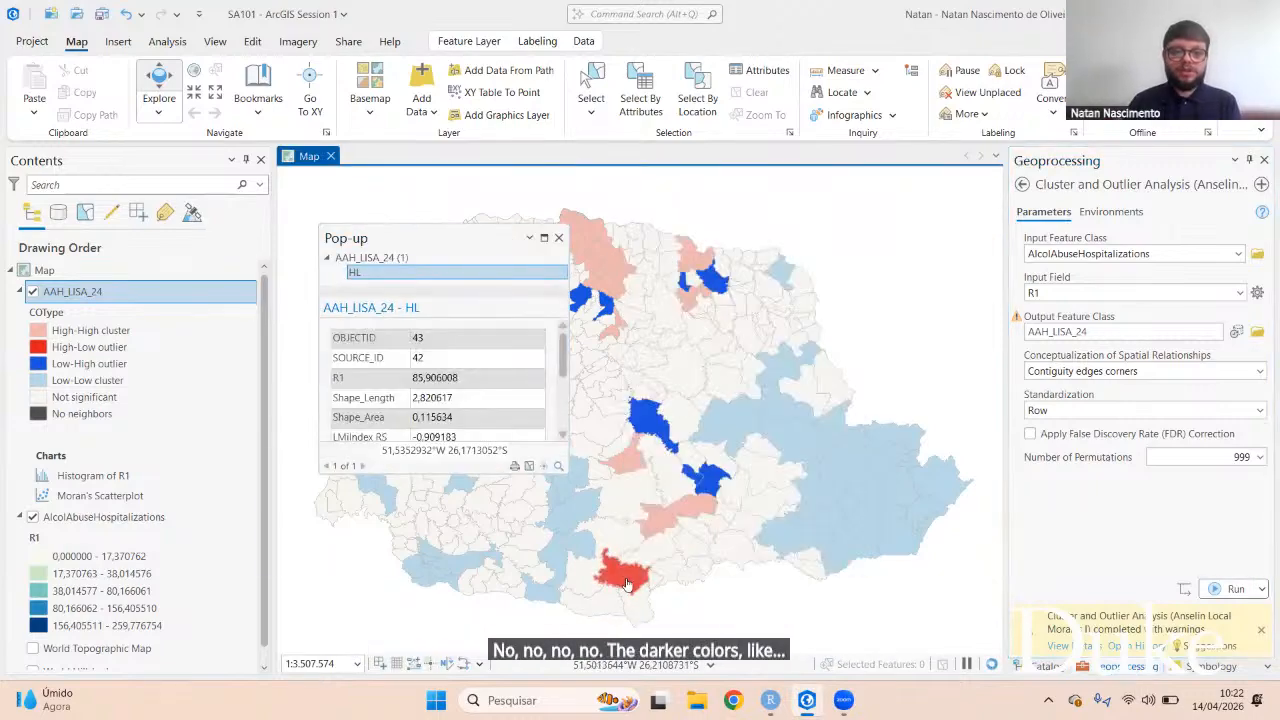
left_click(676, 528)
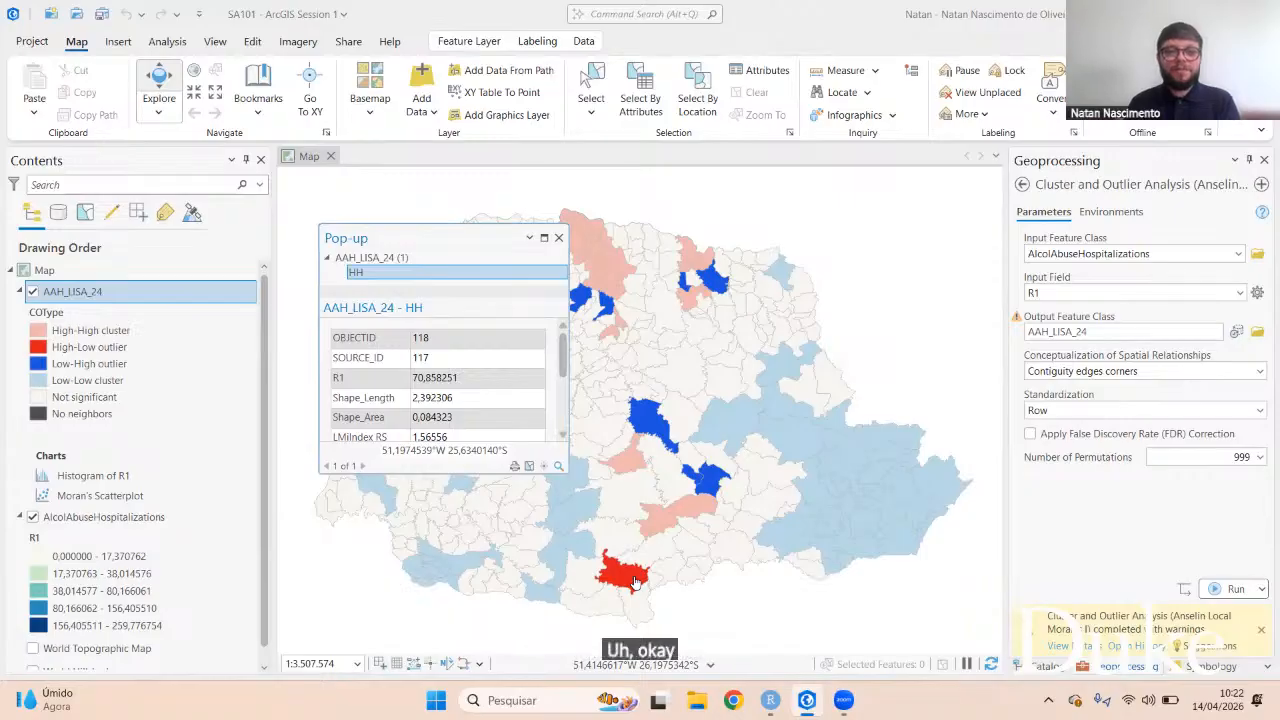
left_click(558, 237)
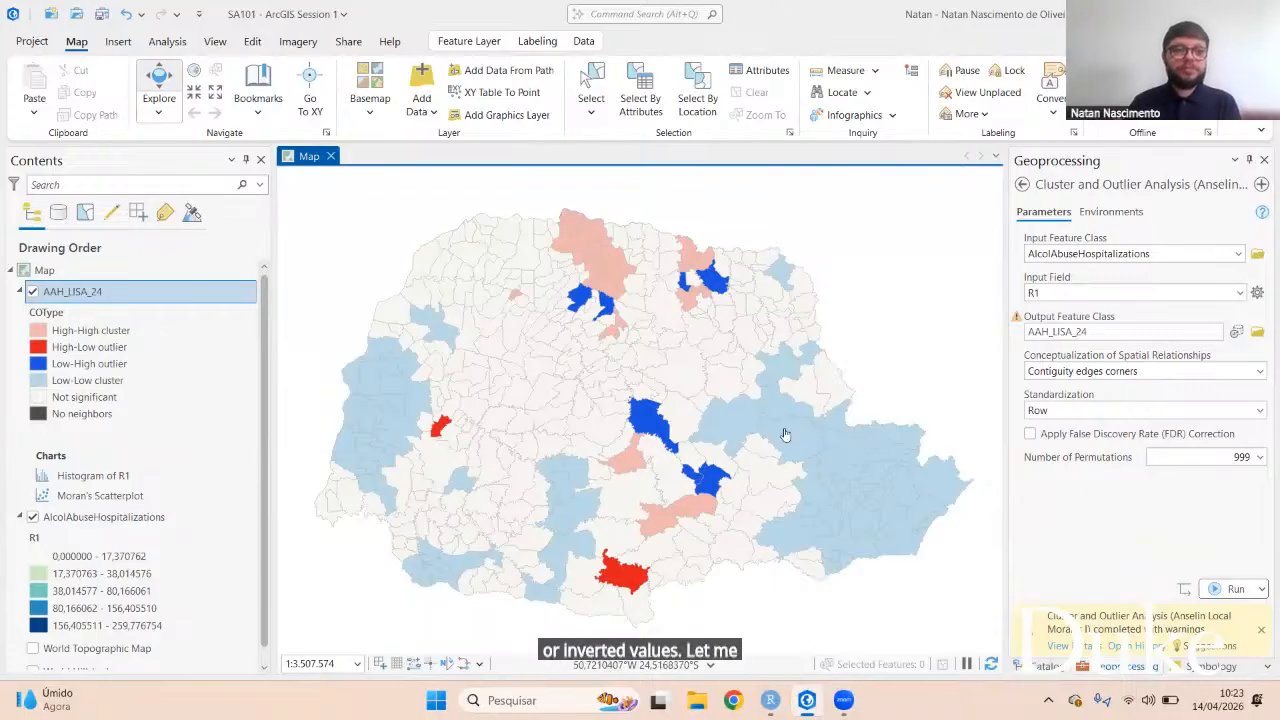
Step: Pick out the High-High cluster class and examine the full LISA attributes of a municipality inside the large northern High-High cluster
left_click(128, 333)
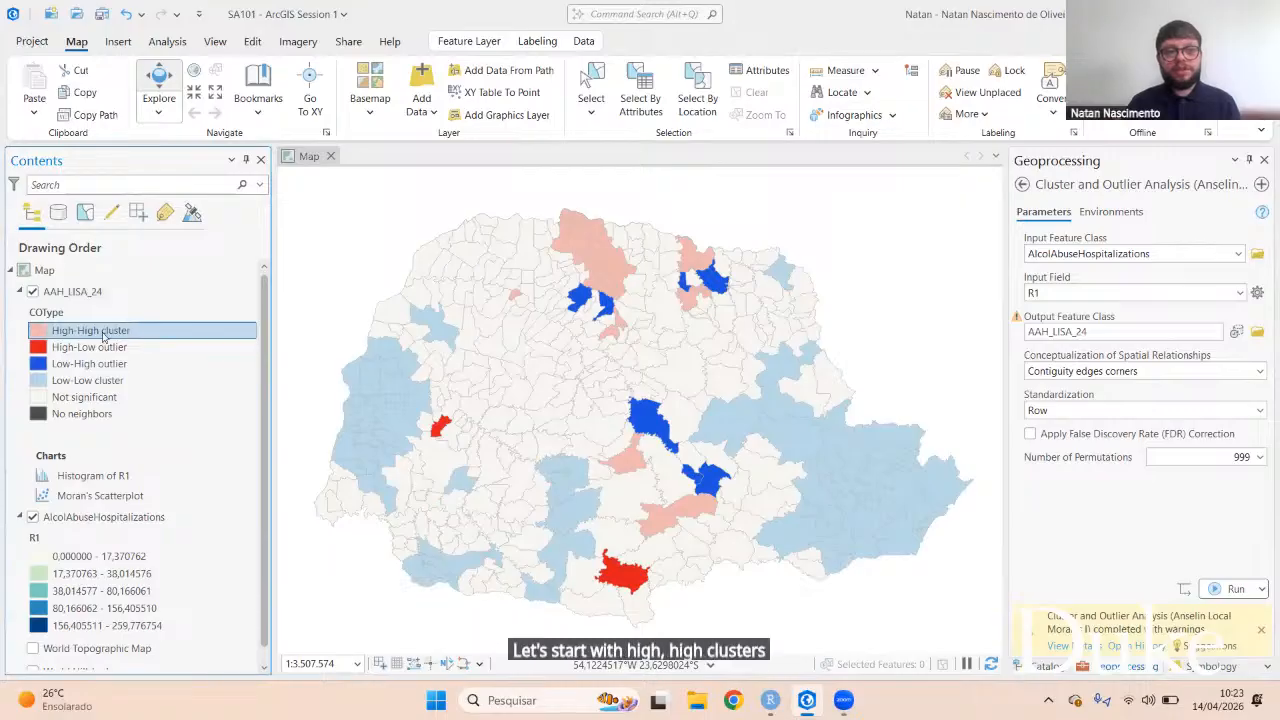
left_click(577, 248)
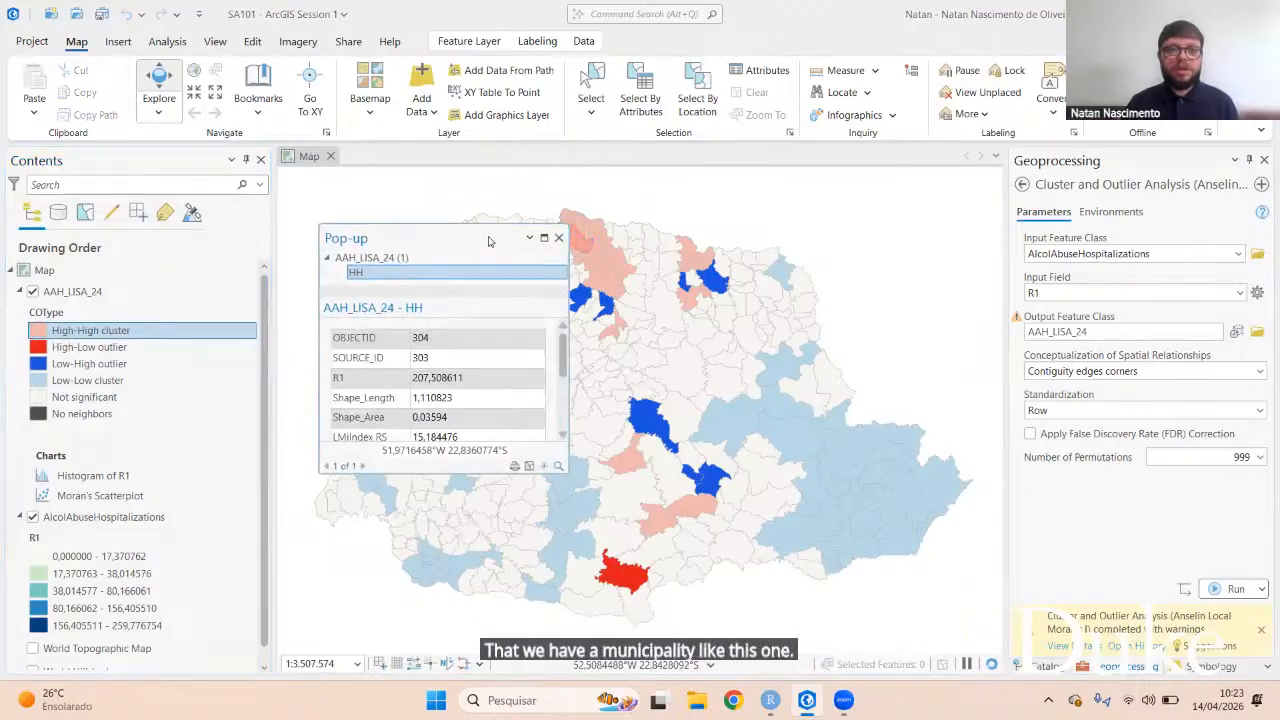
left_click_drag(500, 241, 916, 251)
scroll(918, 344, "down", 5)
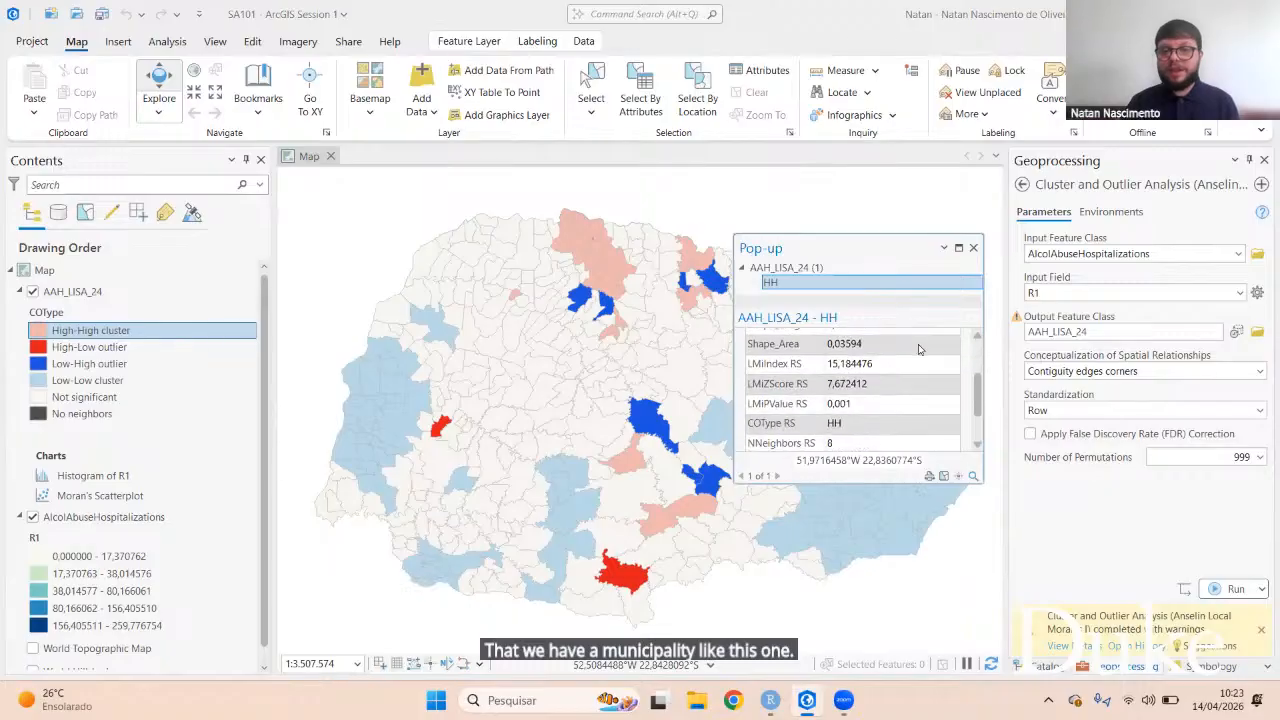
scroll(898, 410, "up", 2)
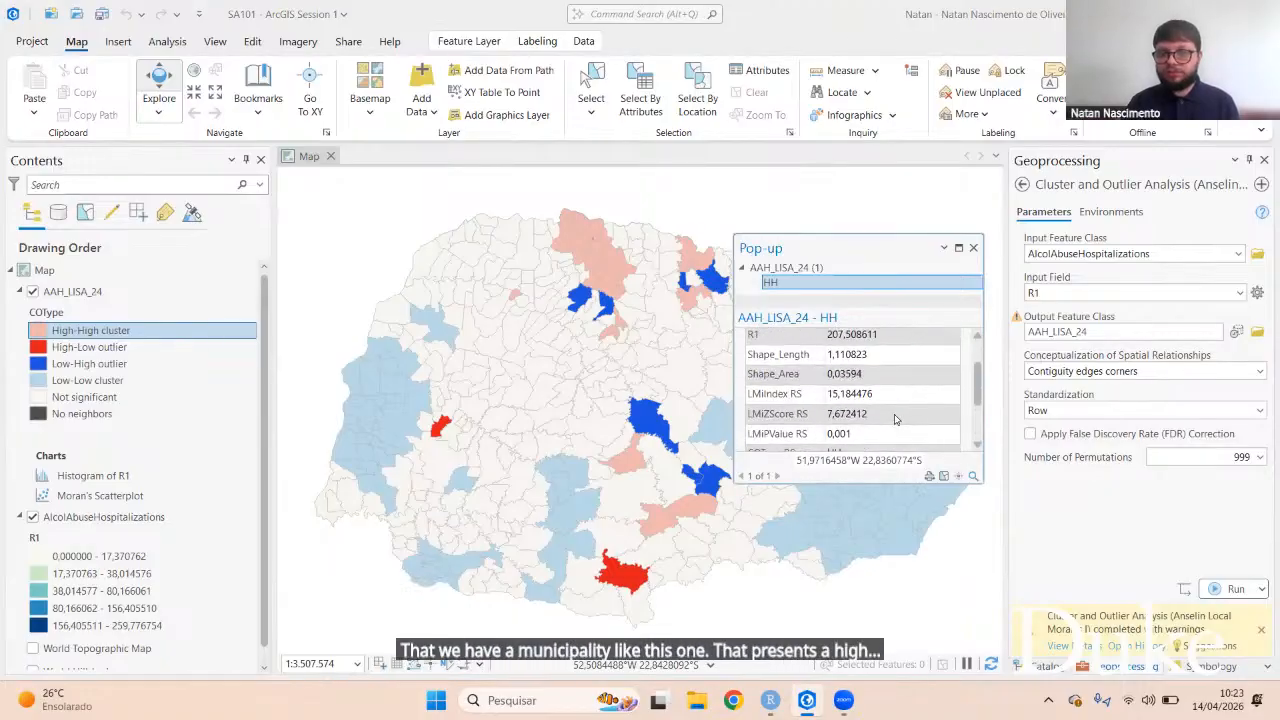
scroll(895, 419, "down", 2)
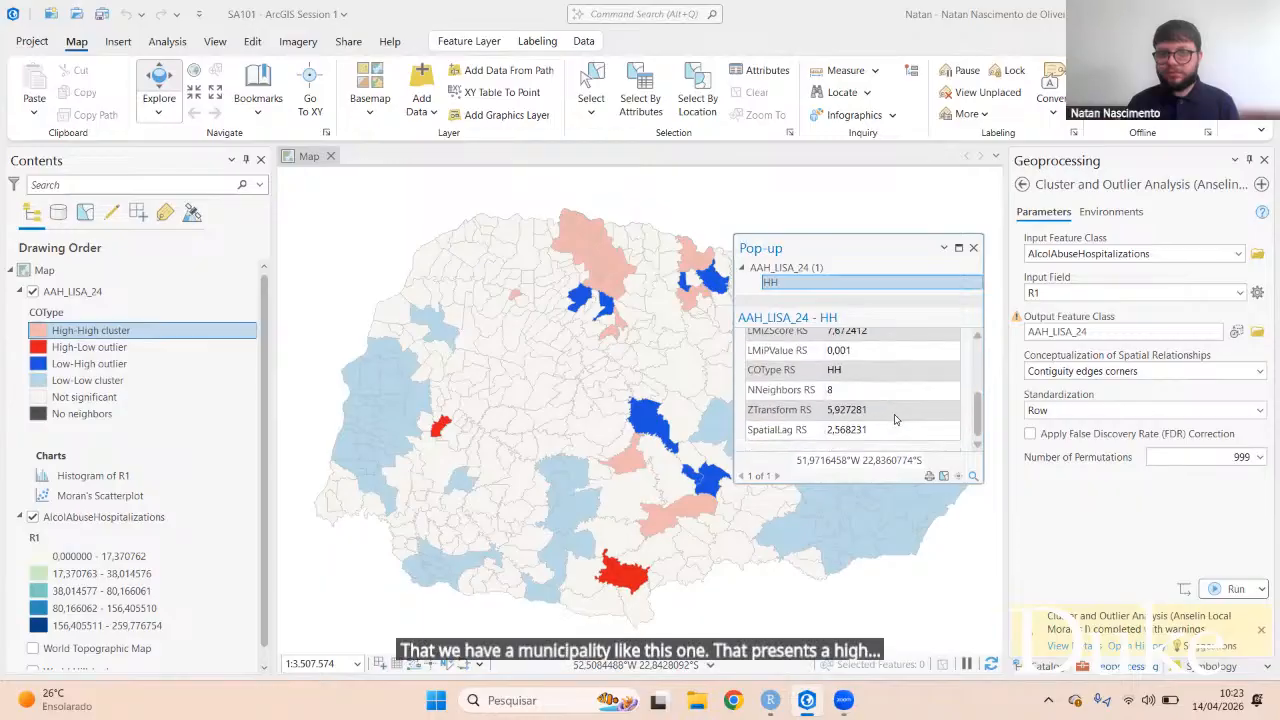
scroll(895, 419, "up", 3)
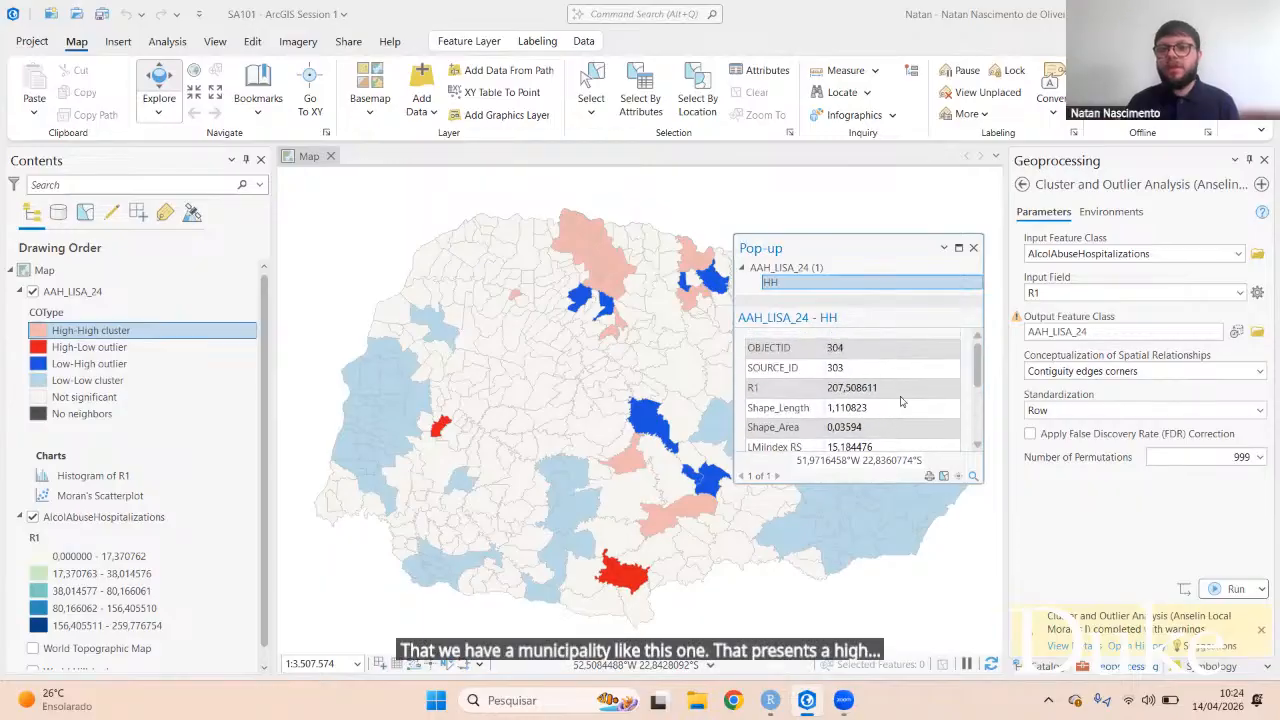
left_click(973, 248)
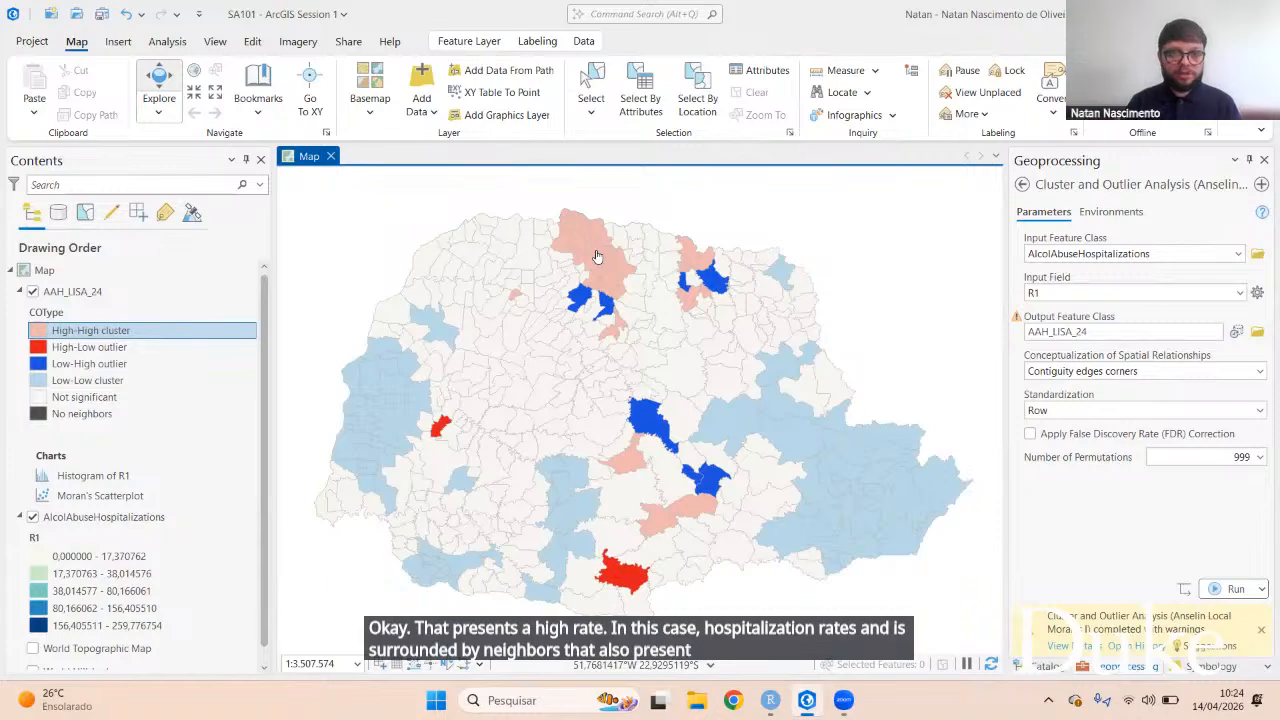
Step: Check the R1 rates of several neighboring municipalities within the large northern High-High cluster
left_click(565, 221)
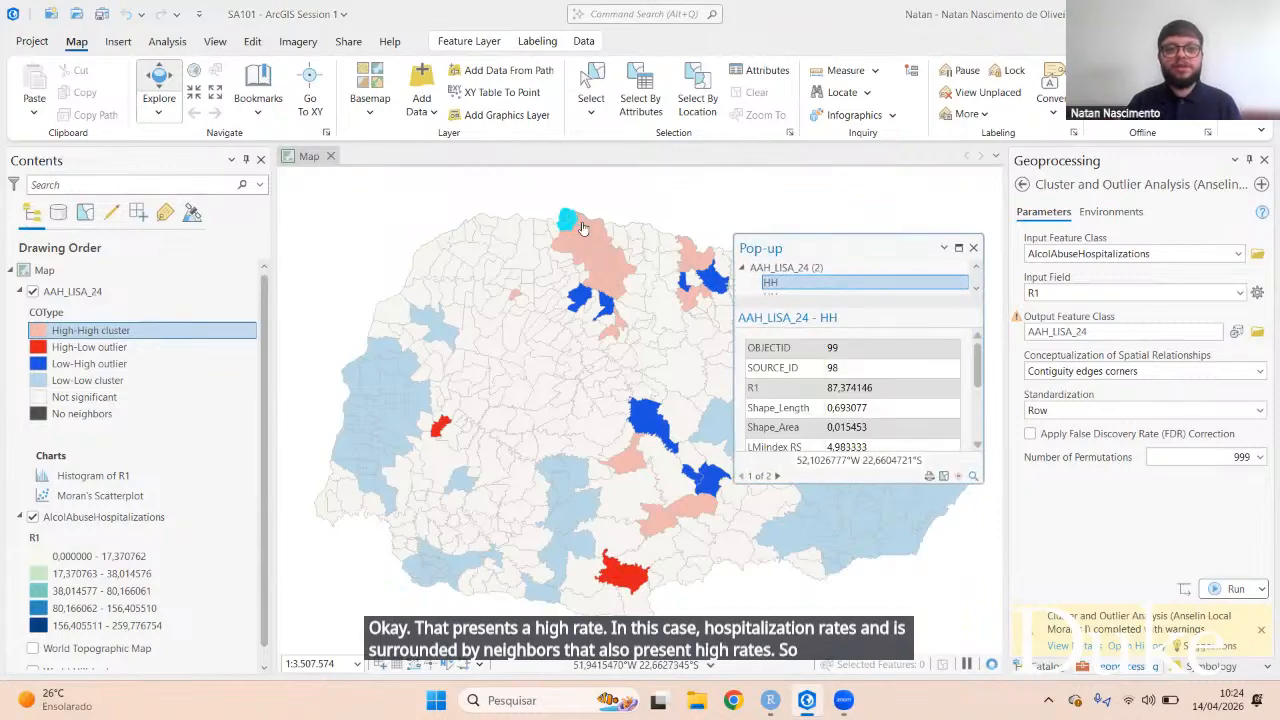
left_click(583, 256)
left_click(594, 262)
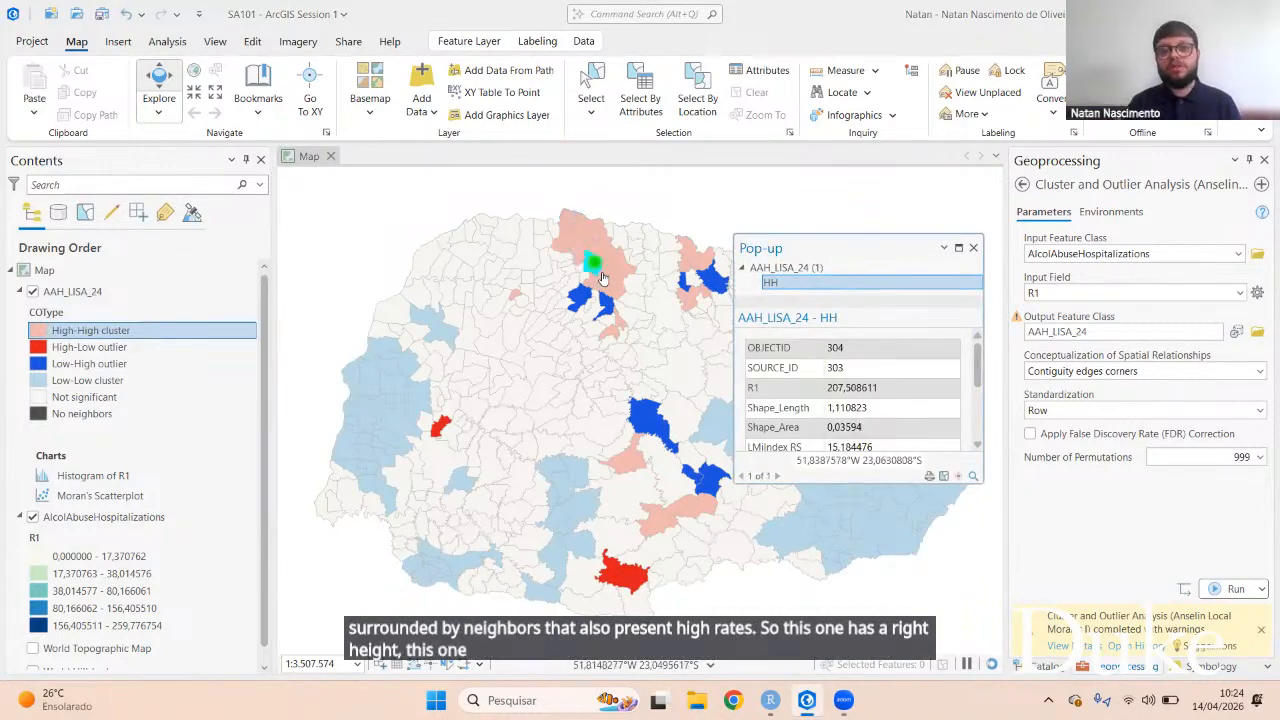
left_click(601, 272)
left_click(615, 262)
left_click(598, 250)
left_click(605, 274)
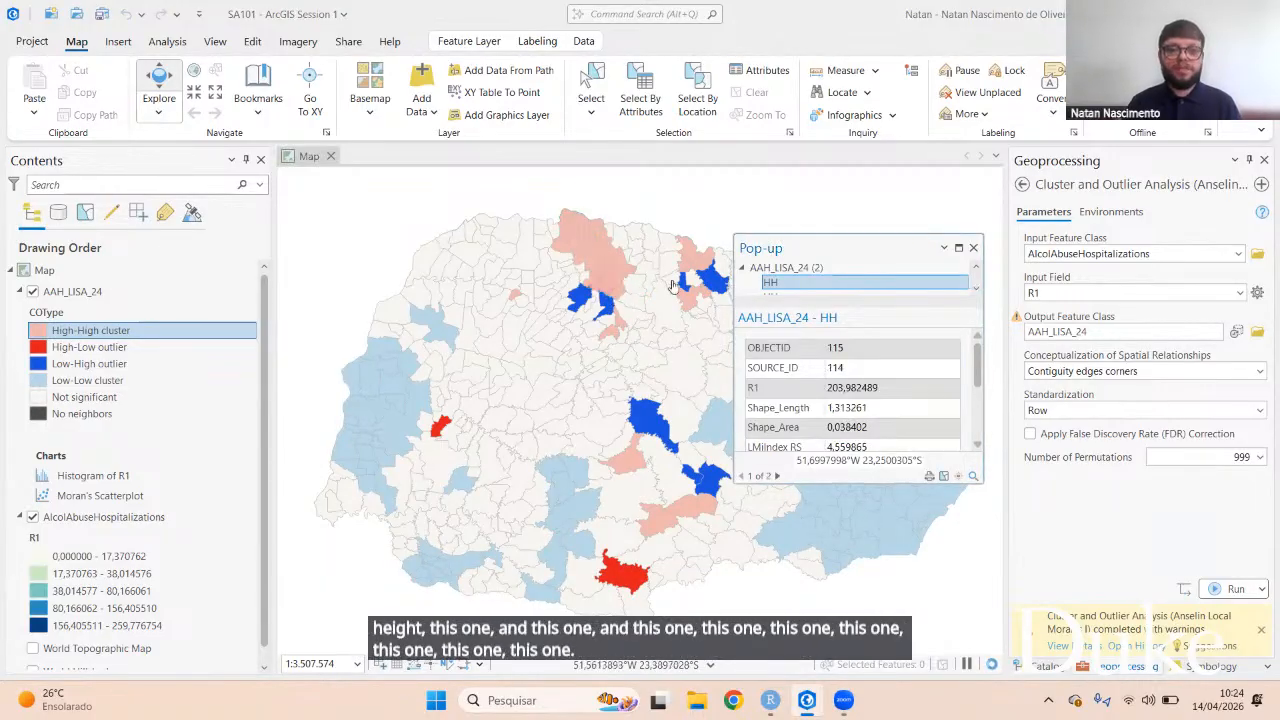
left_click(973, 249)
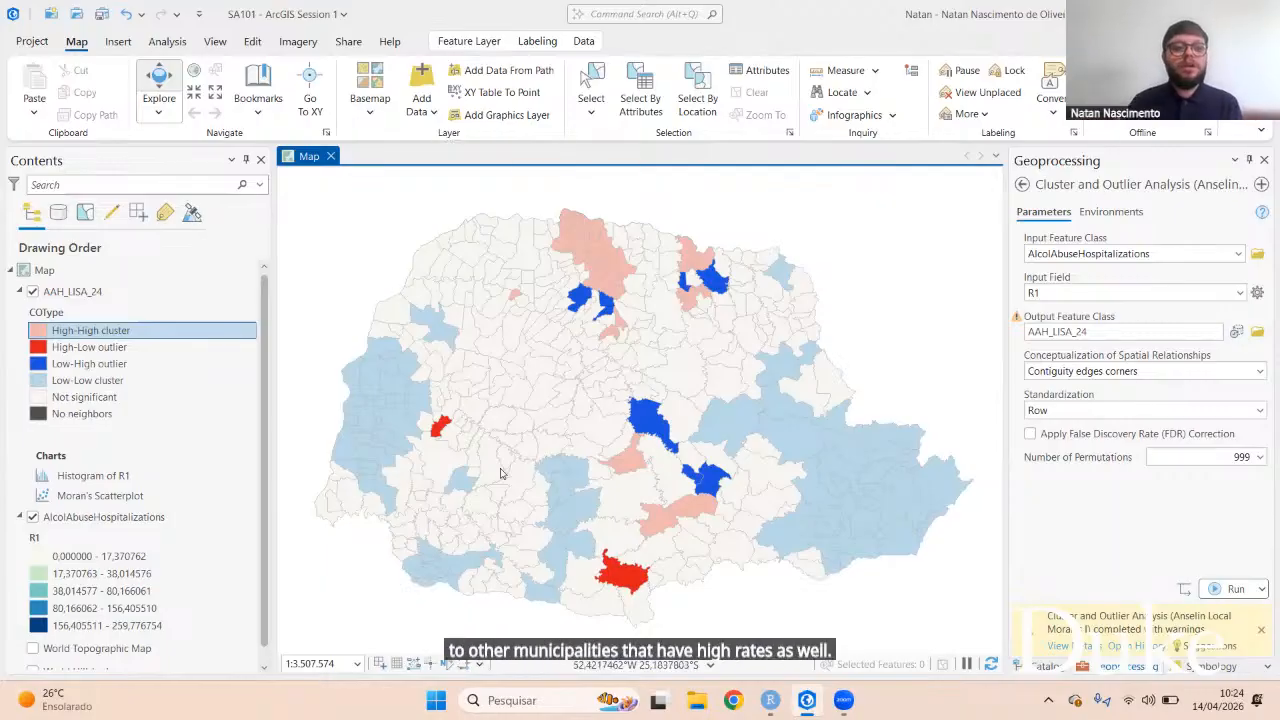
Step: Pick out the High-Low outlier class and view the attributes of the large southern outlier municipality
left_click(134, 350)
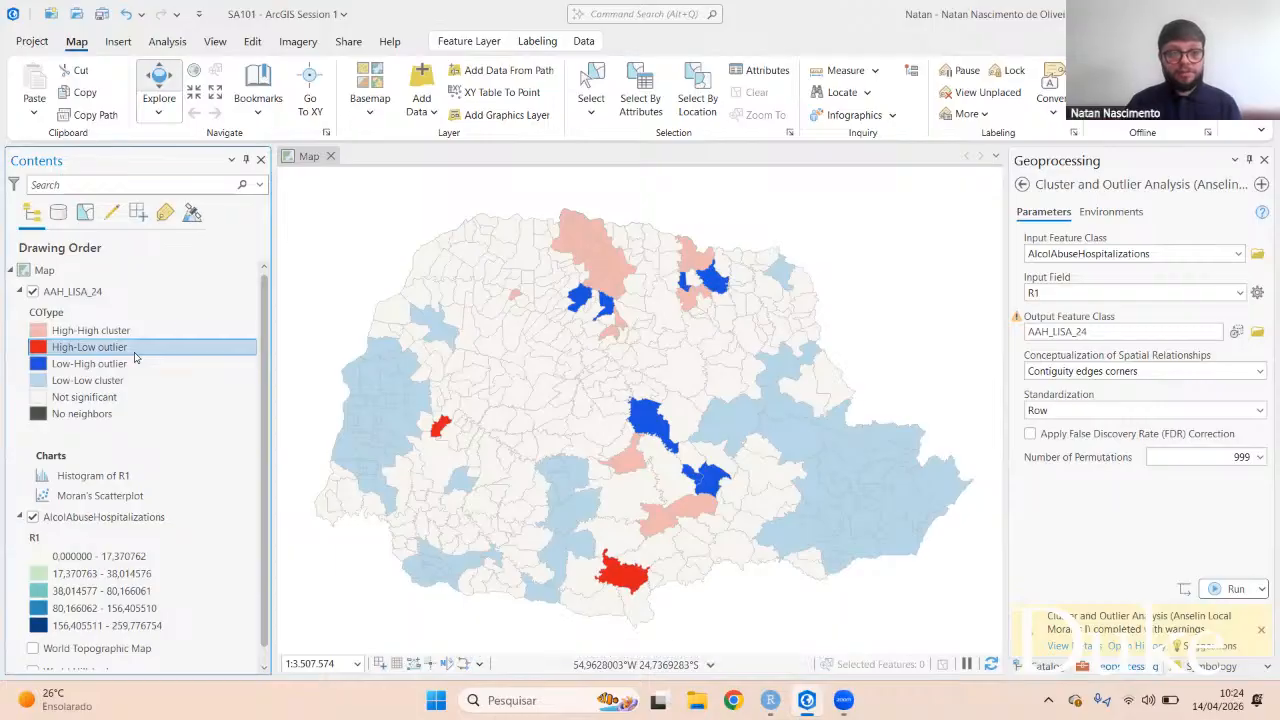
left_click(622, 587)
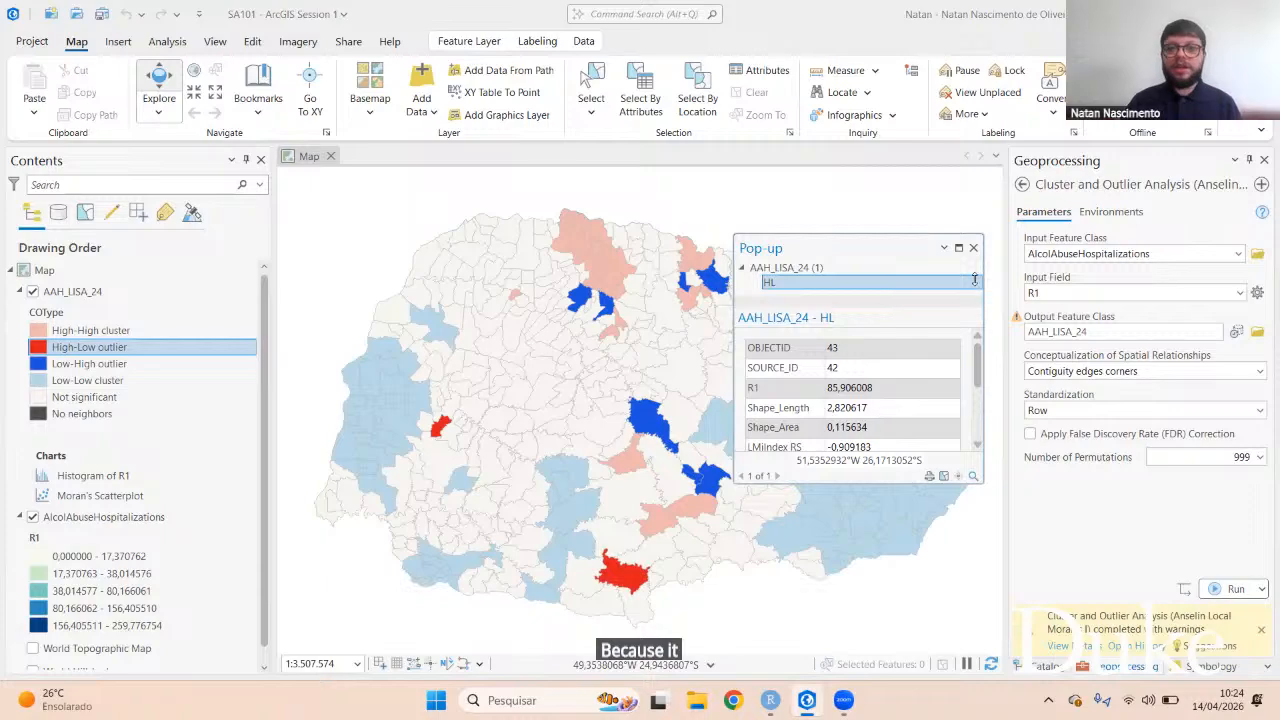
left_click(973, 247)
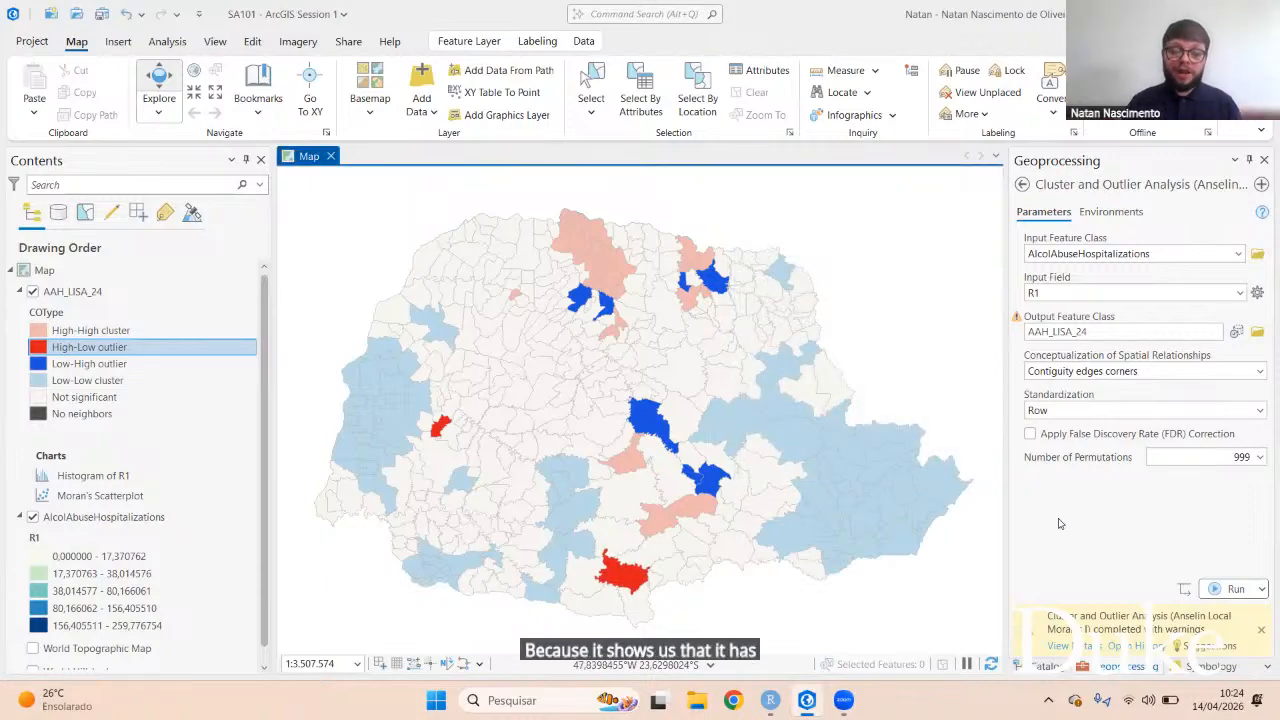
Step: Check the R1 rates of the non-significant municipalities west, south and east of the southern High-Low outlier
left_click(581, 582)
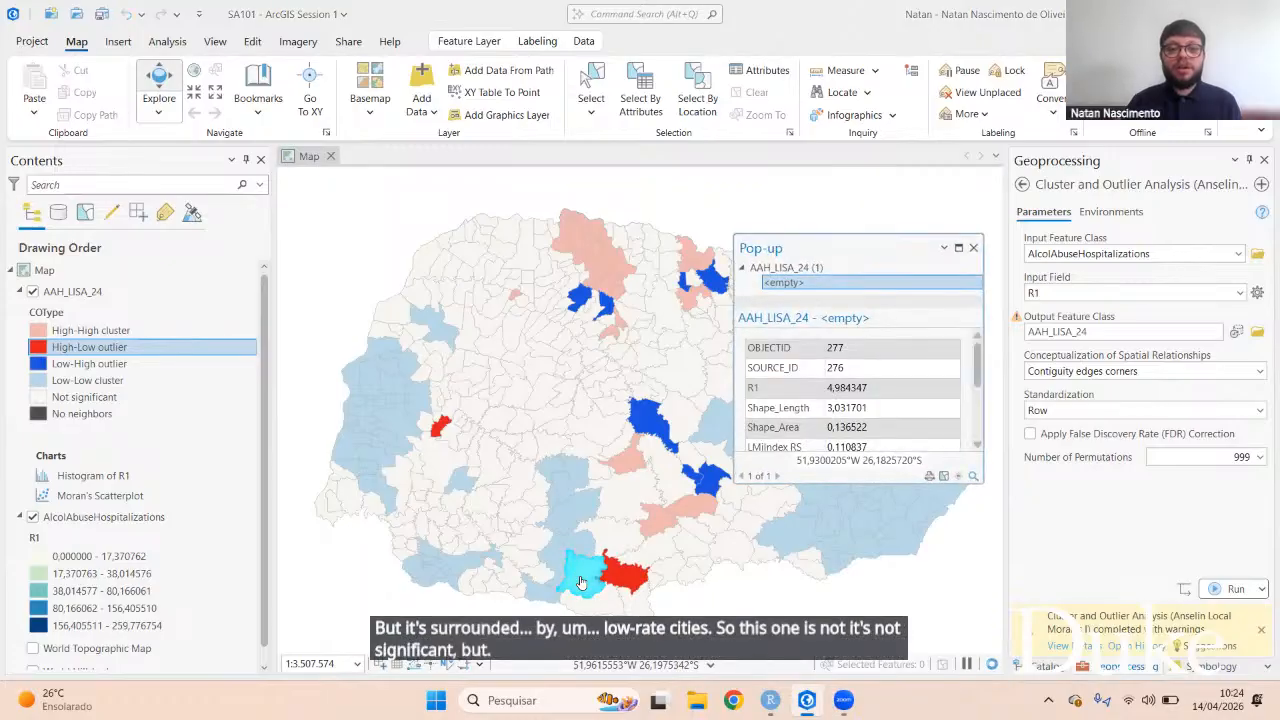
left_click(597, 606)
left_click(632, 612)
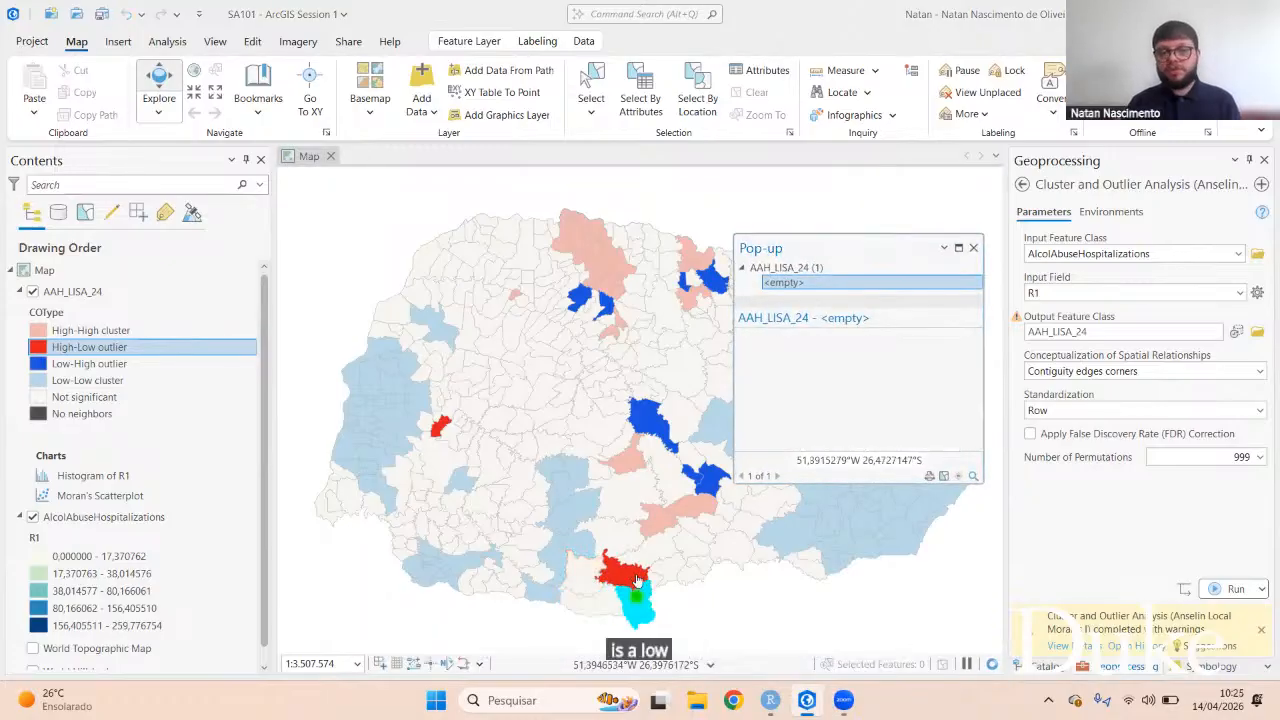
left_click(656, 590)
left_click(658, 586)
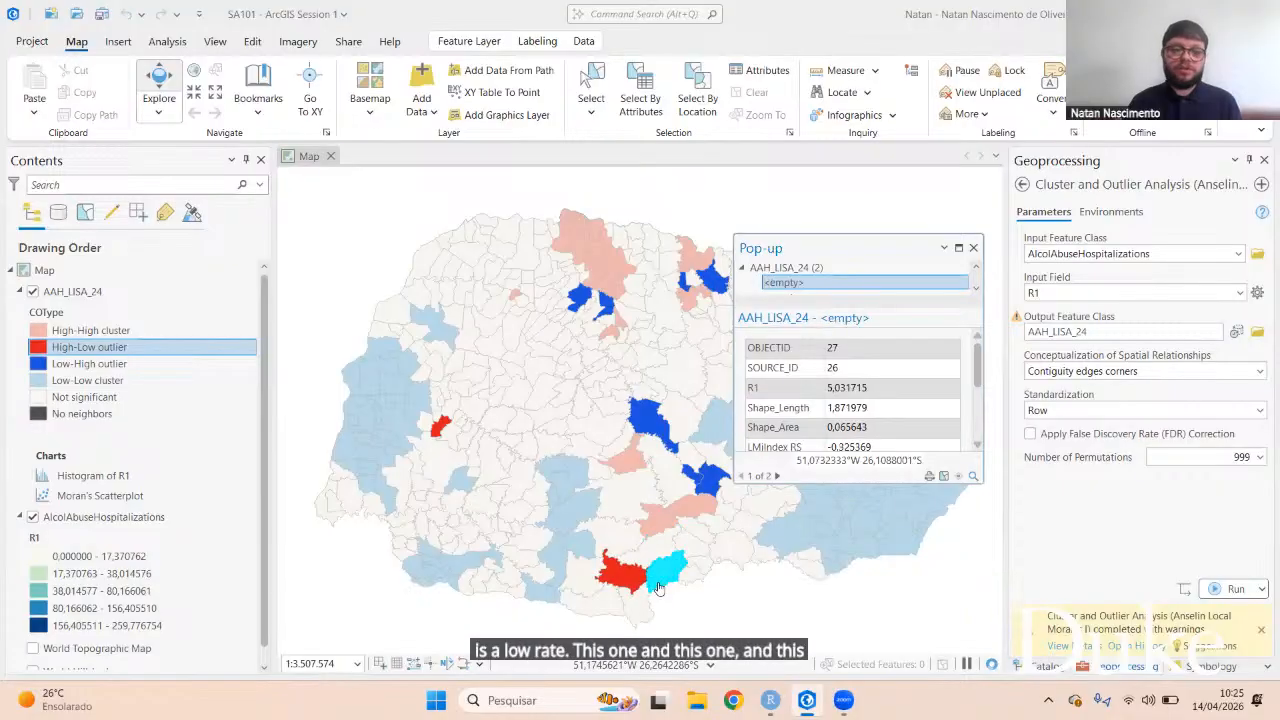
left_click(973, 247)
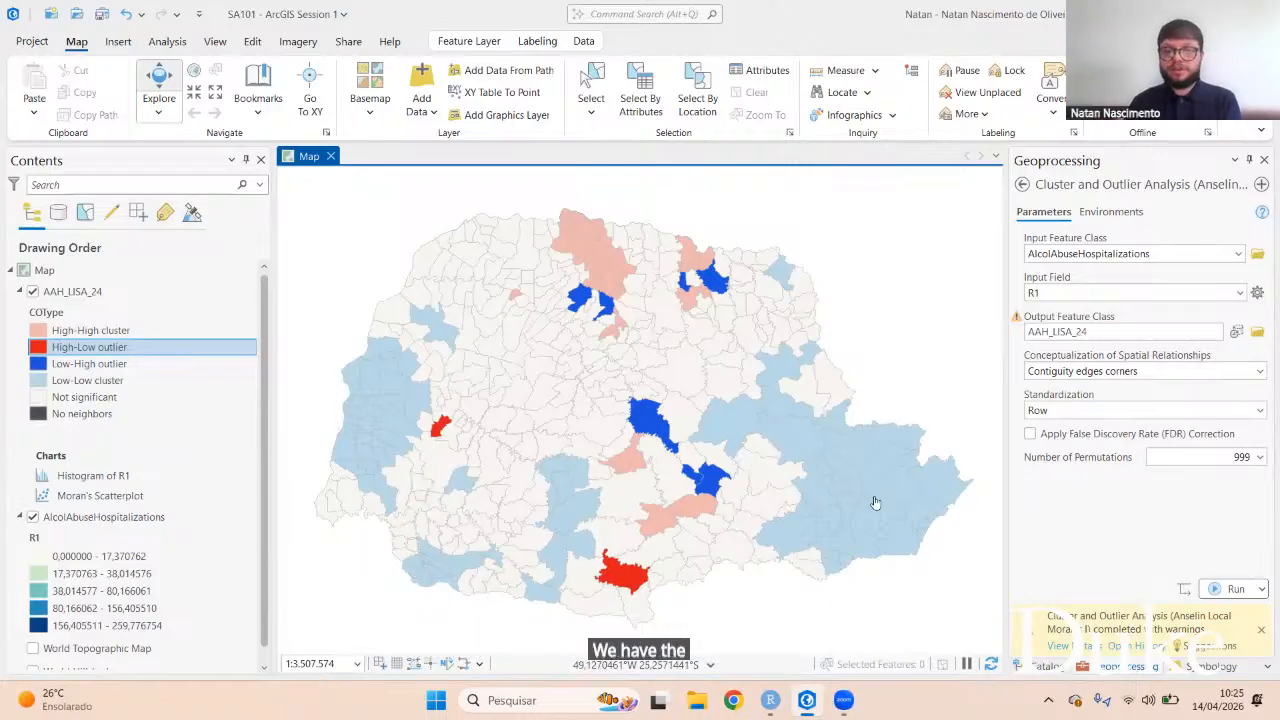
Step: Examine the R1 rate and local Moran's index of a Low-Low cluster municipality in the northeast
left_click(795, 356)
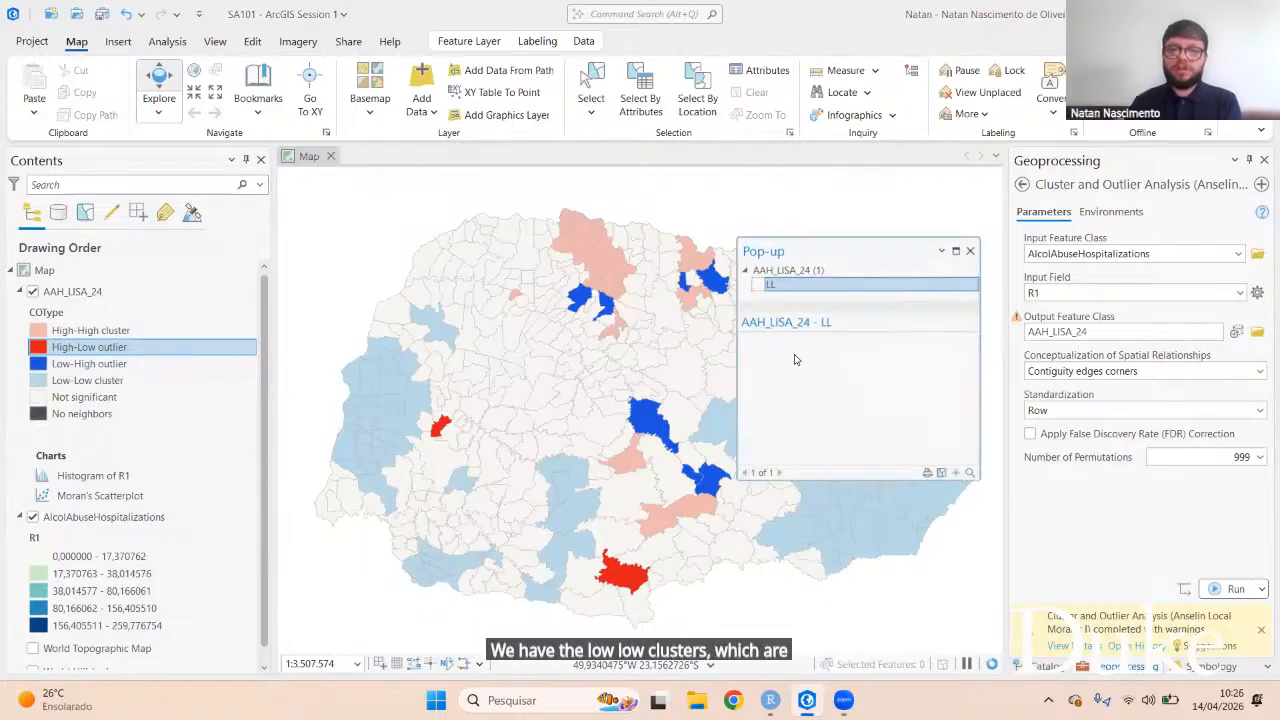
scroll(860, 400, "down", 3)
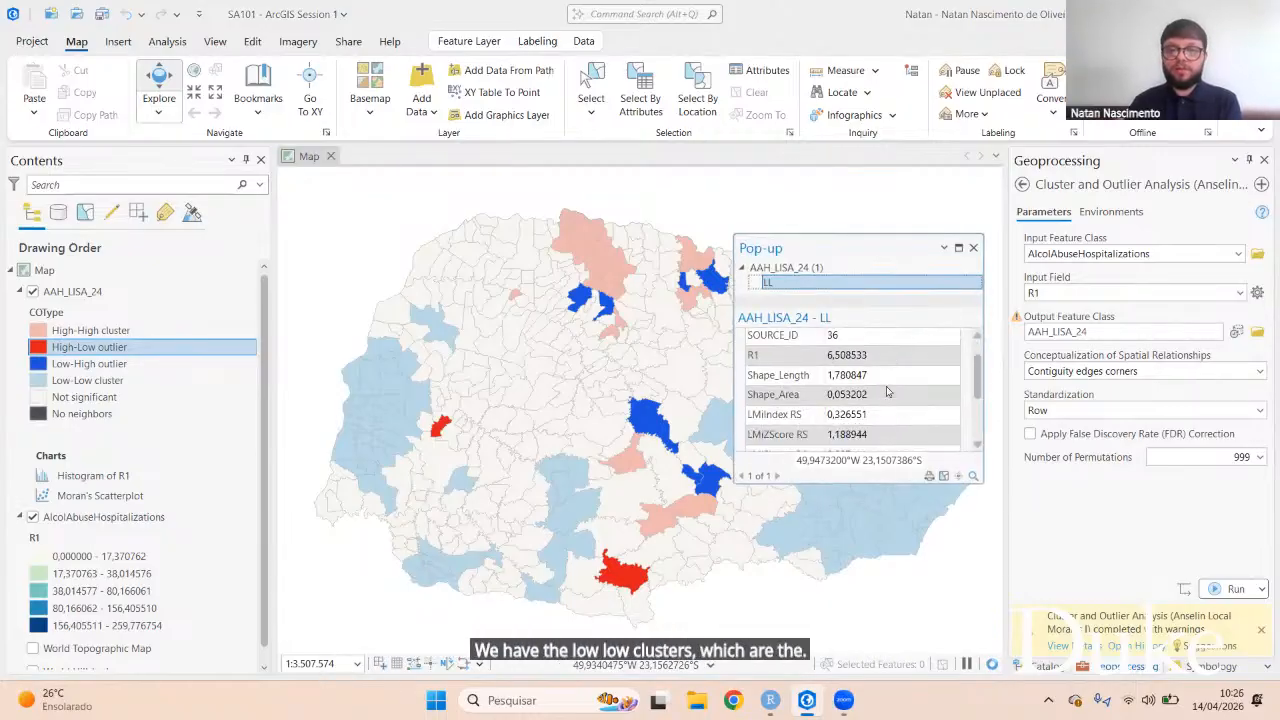
left_click(973, 247)
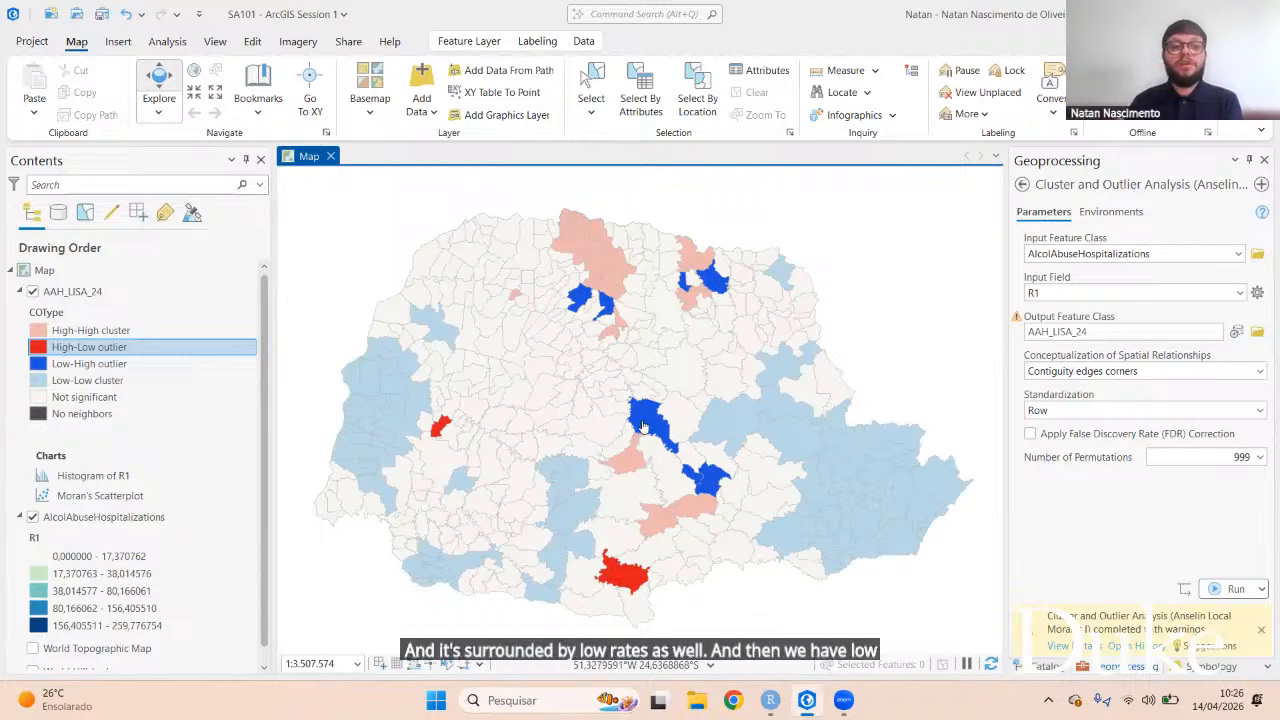
Step: Examine the R1 rate of the western Low-High outlier bordering the large northern High-High cluster, checking an adjacent High-High municipality too
left_click(578, 304)
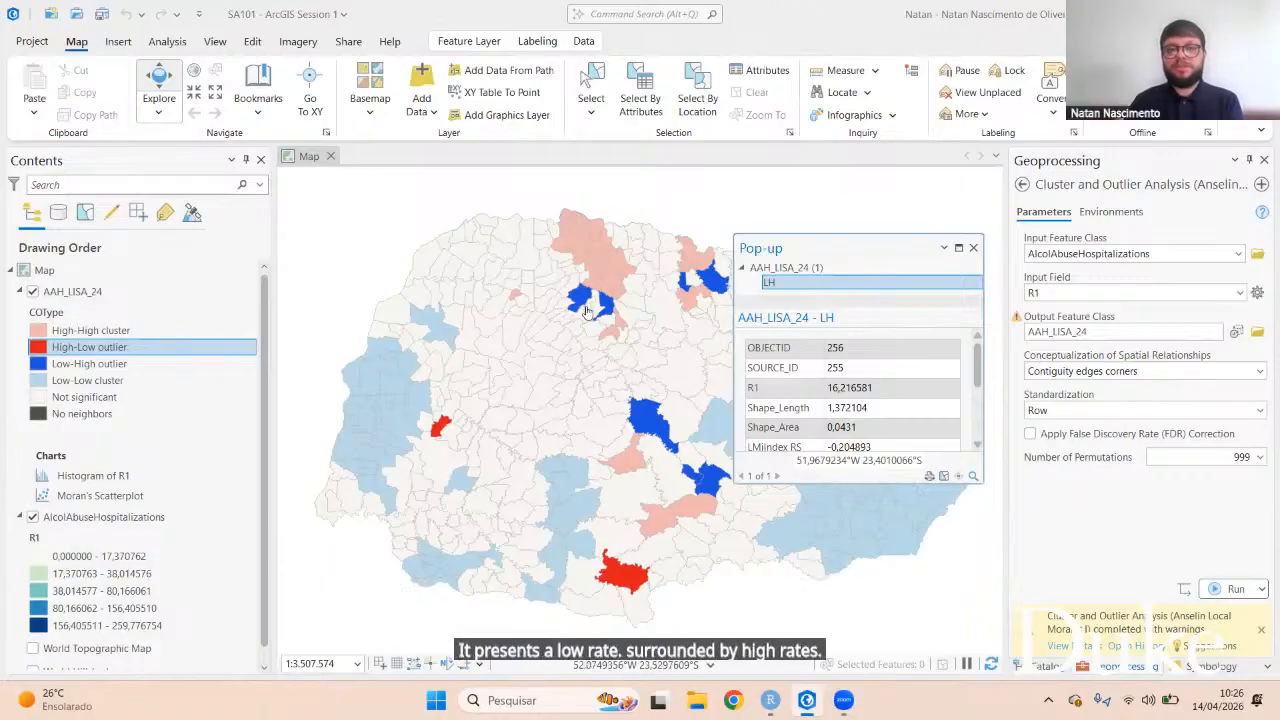
left_click(971, 249)
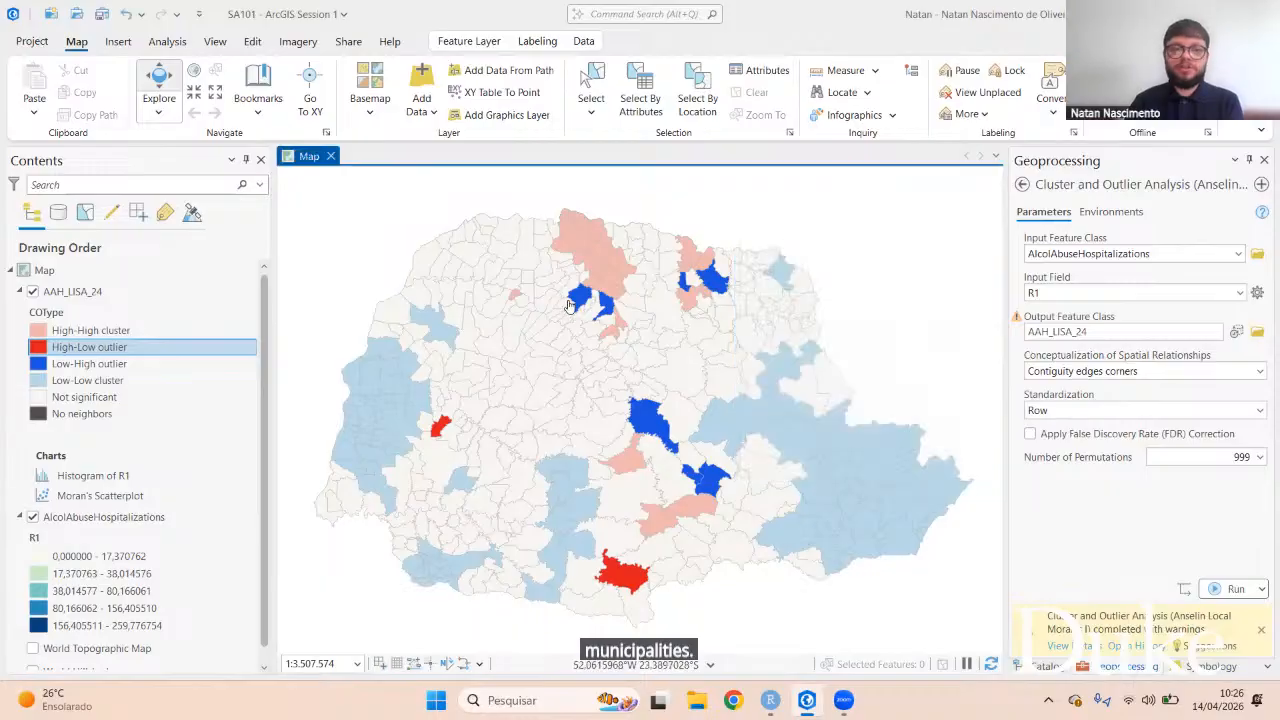
scroll(580, 296, "up", 3)
scroll(580, 296, "up", 3)
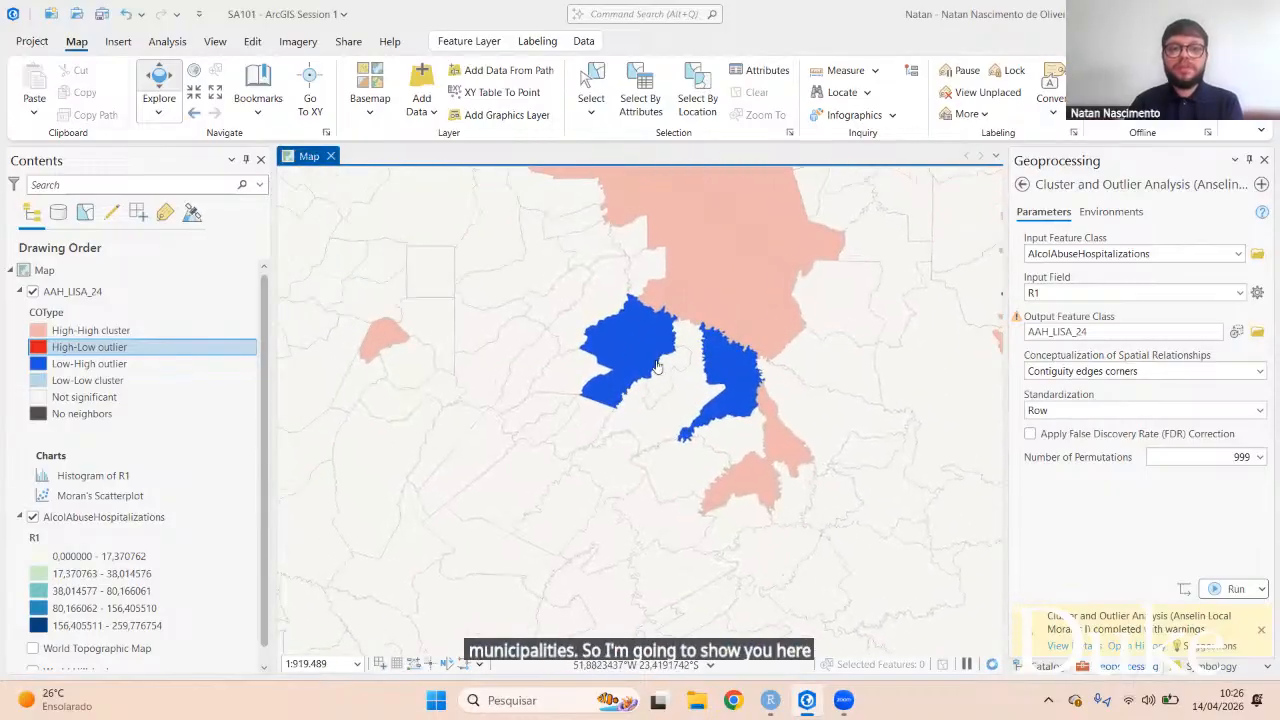
left_click(632, 347)
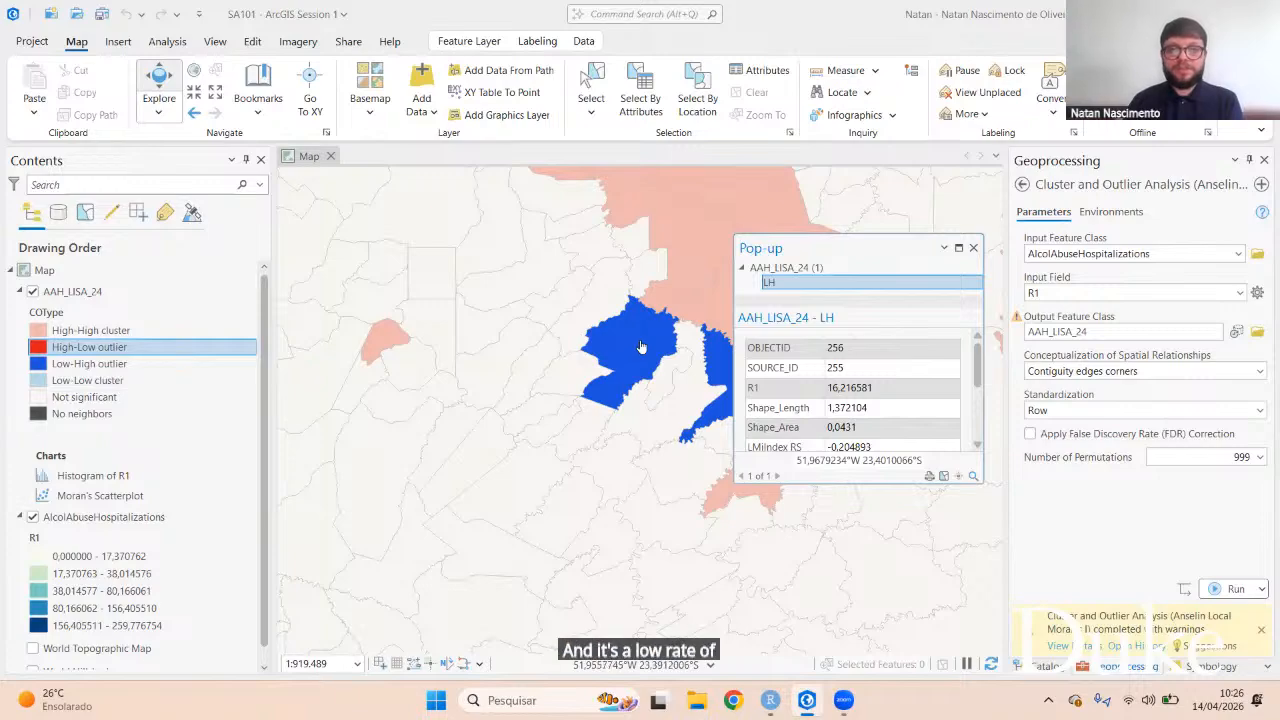
left_click(671, 299)
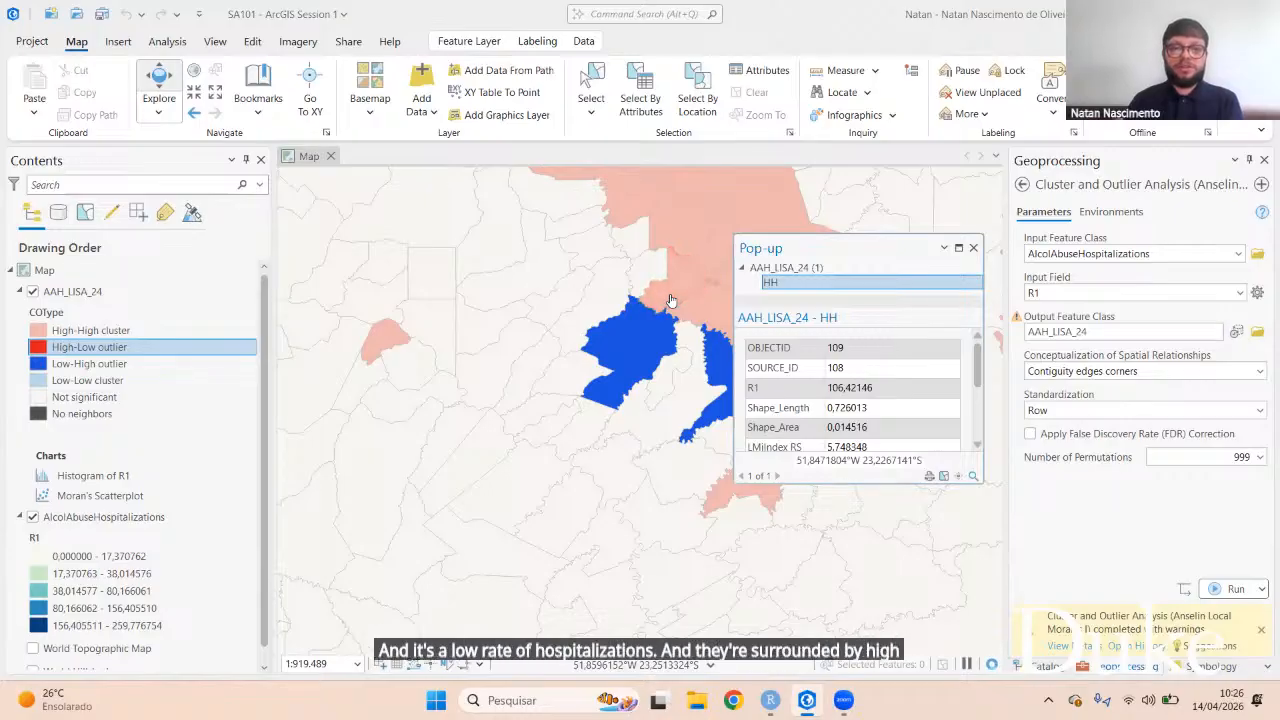
left_click(643, 341)
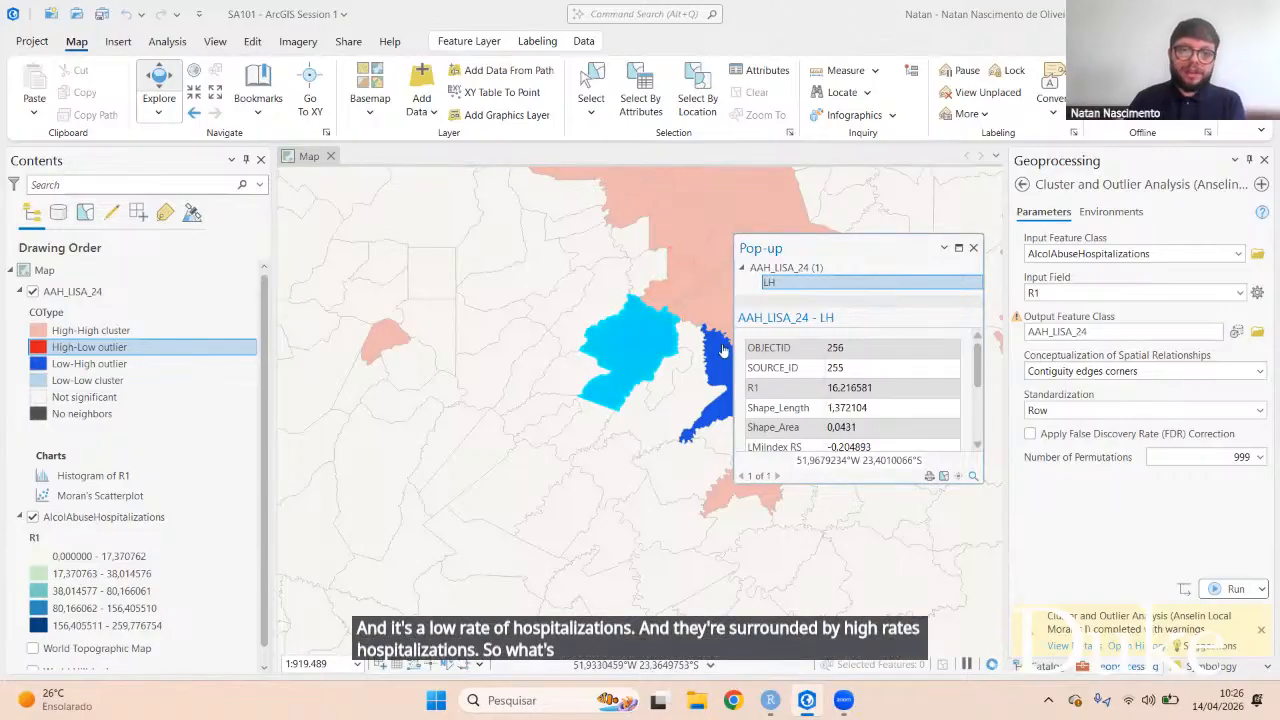
left_click(824, 395)
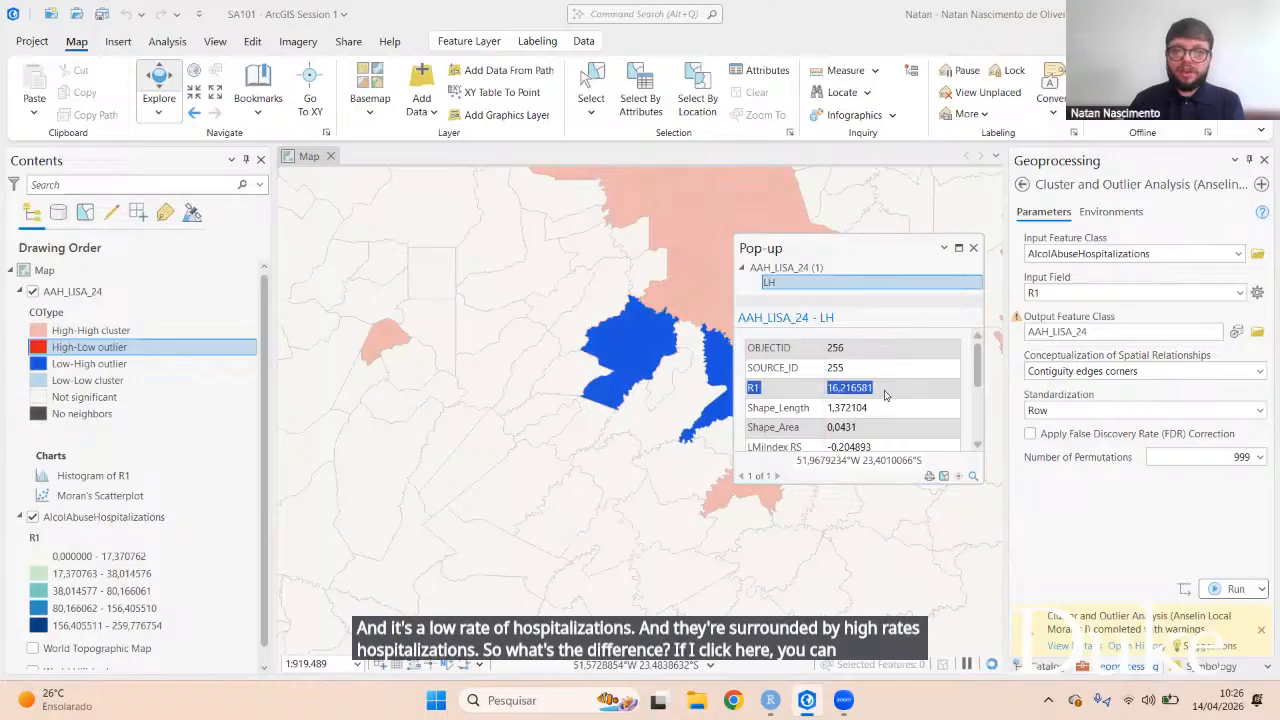
double_click(845, 388)
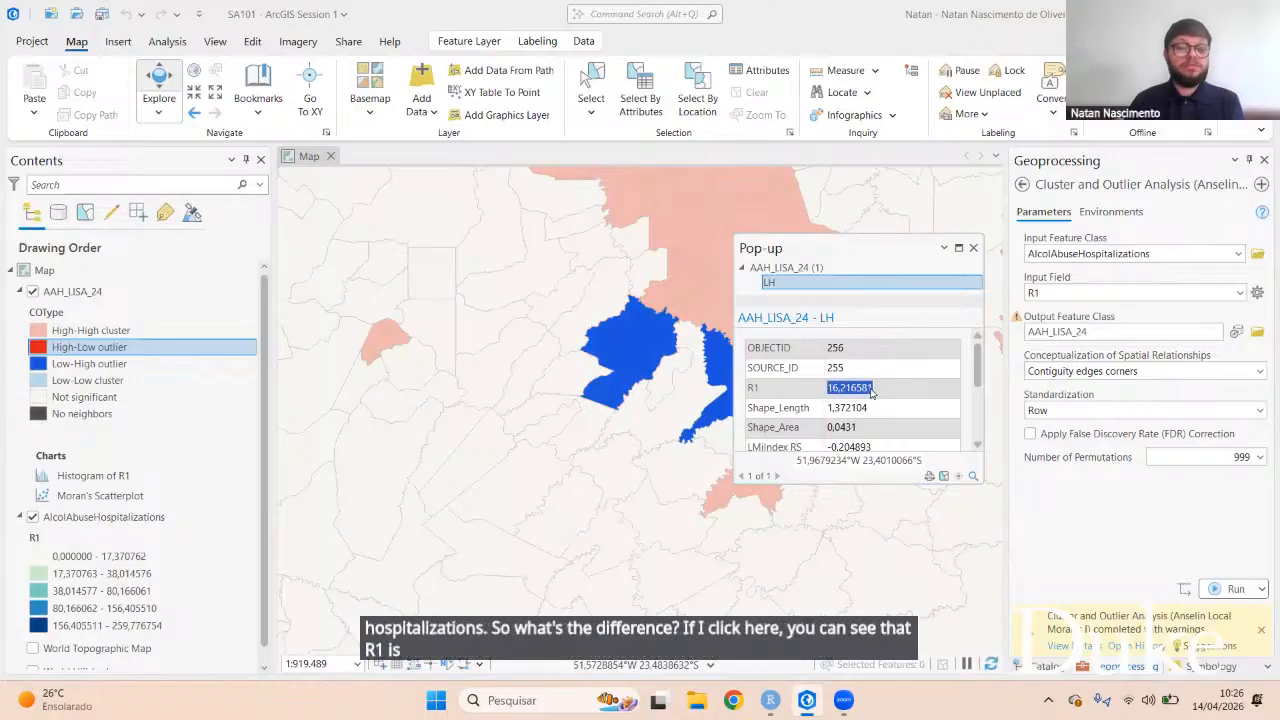
Step: Compare the R1 rates of the two High-High municipalities adjoining the western Low-High outlier
left_click(655, 303)
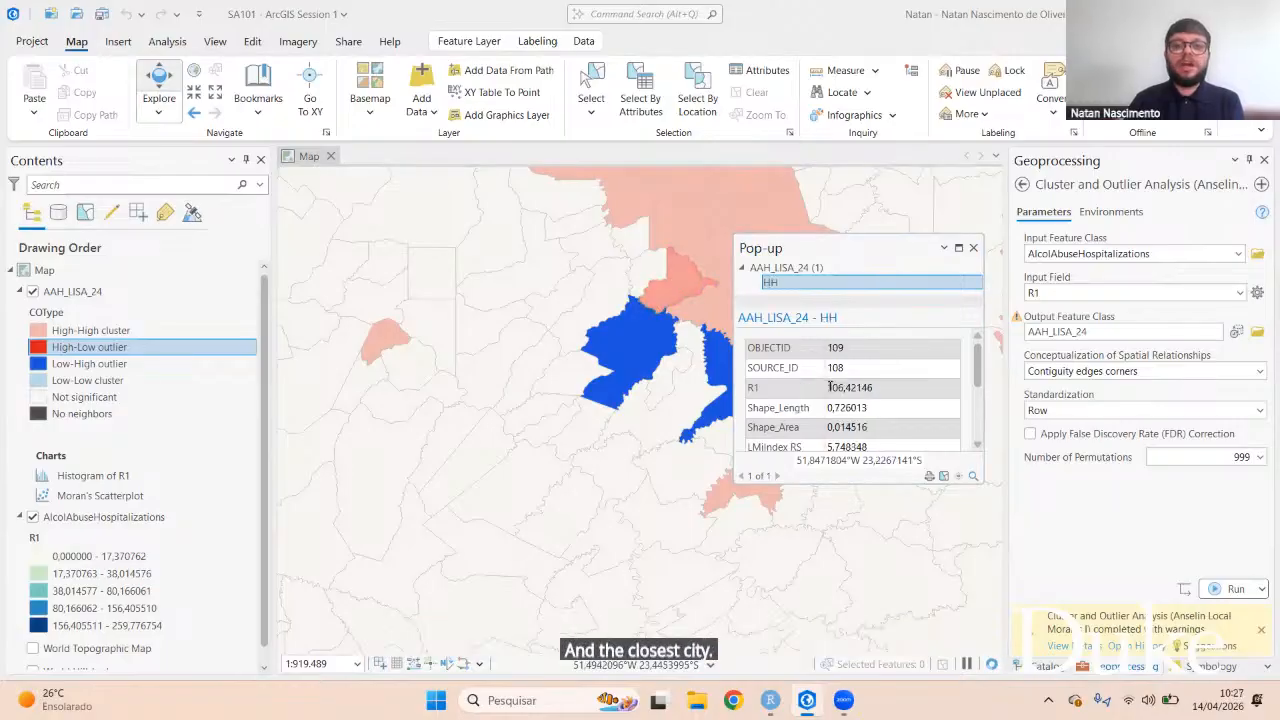
left_click_drag(829, 387, 845, 389)
left_click(690, 316)
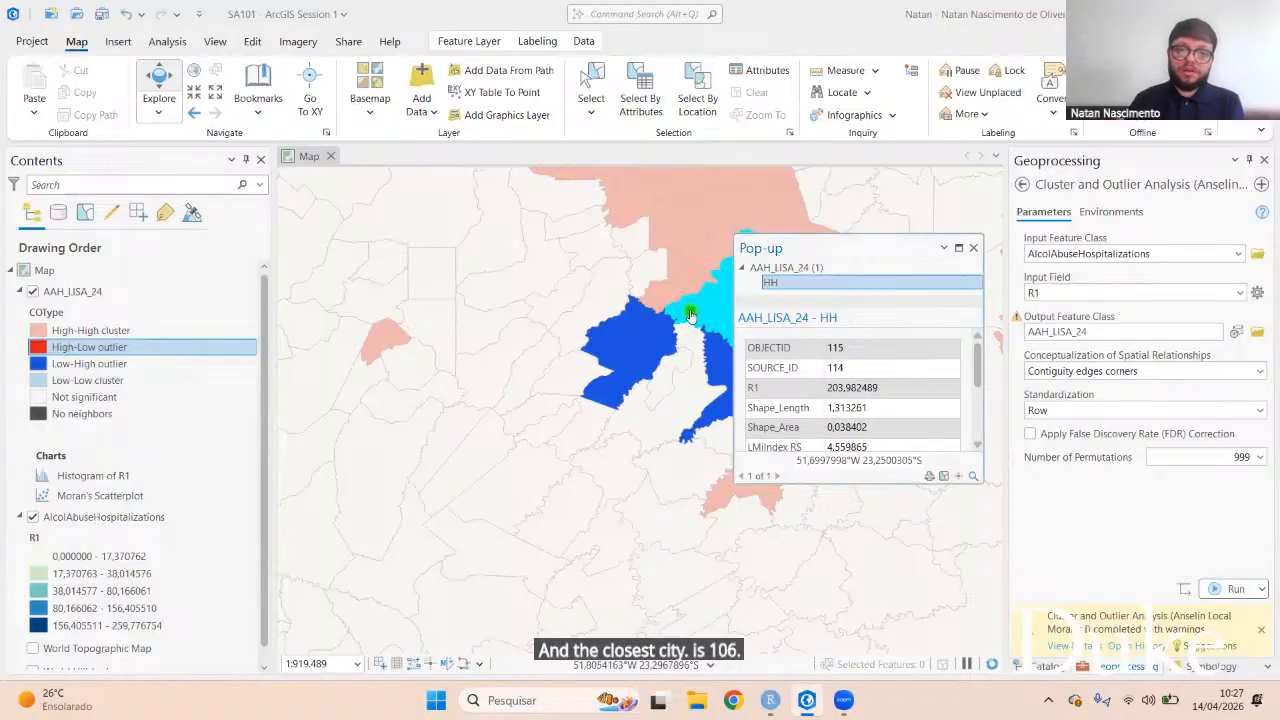
Step: Compare the R1 rate of the western Low-High outlier with those of the High-High municipalities to its north and northeast
left_click_drag(827, 389, 840, 387)
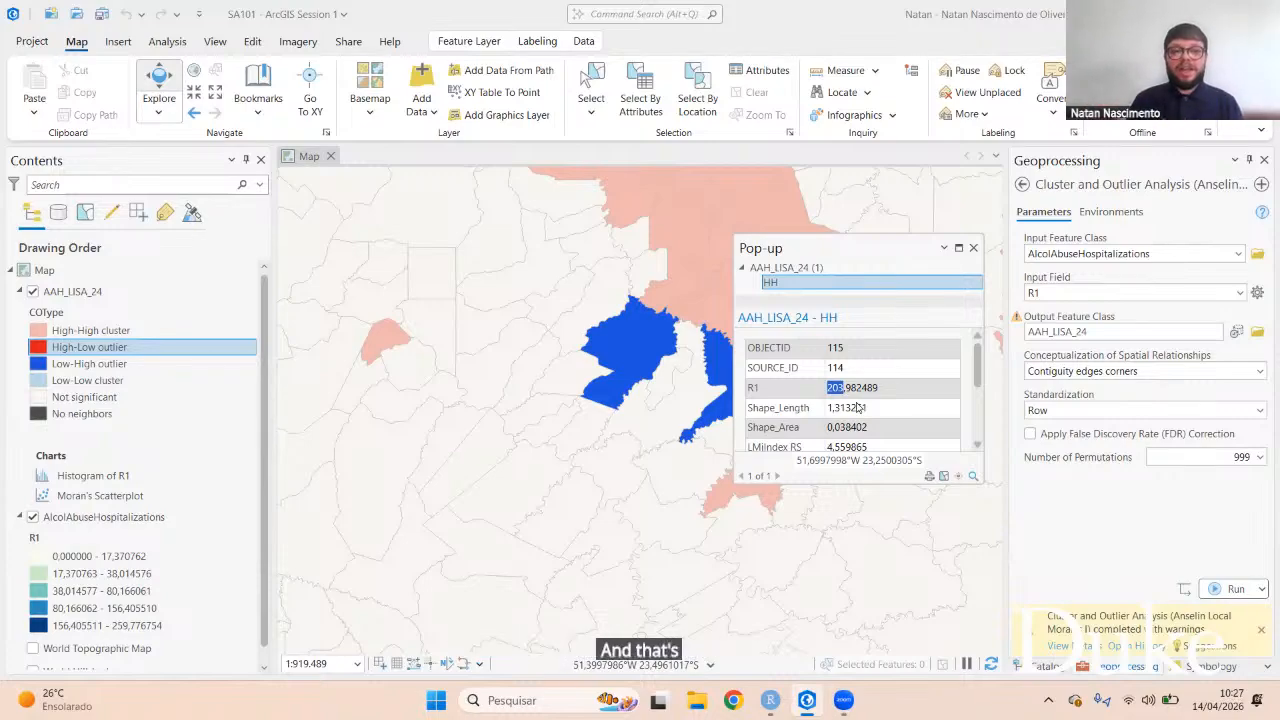
left_click(629, 345)
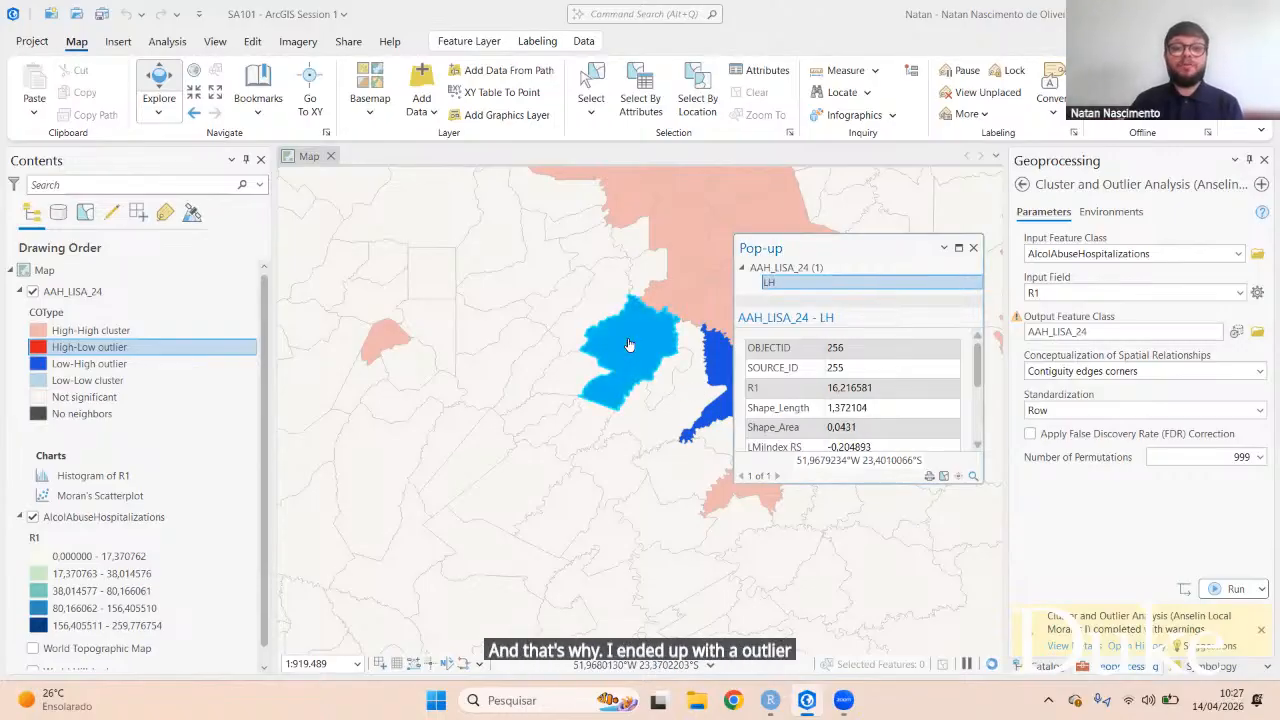
left_click(658, 302)
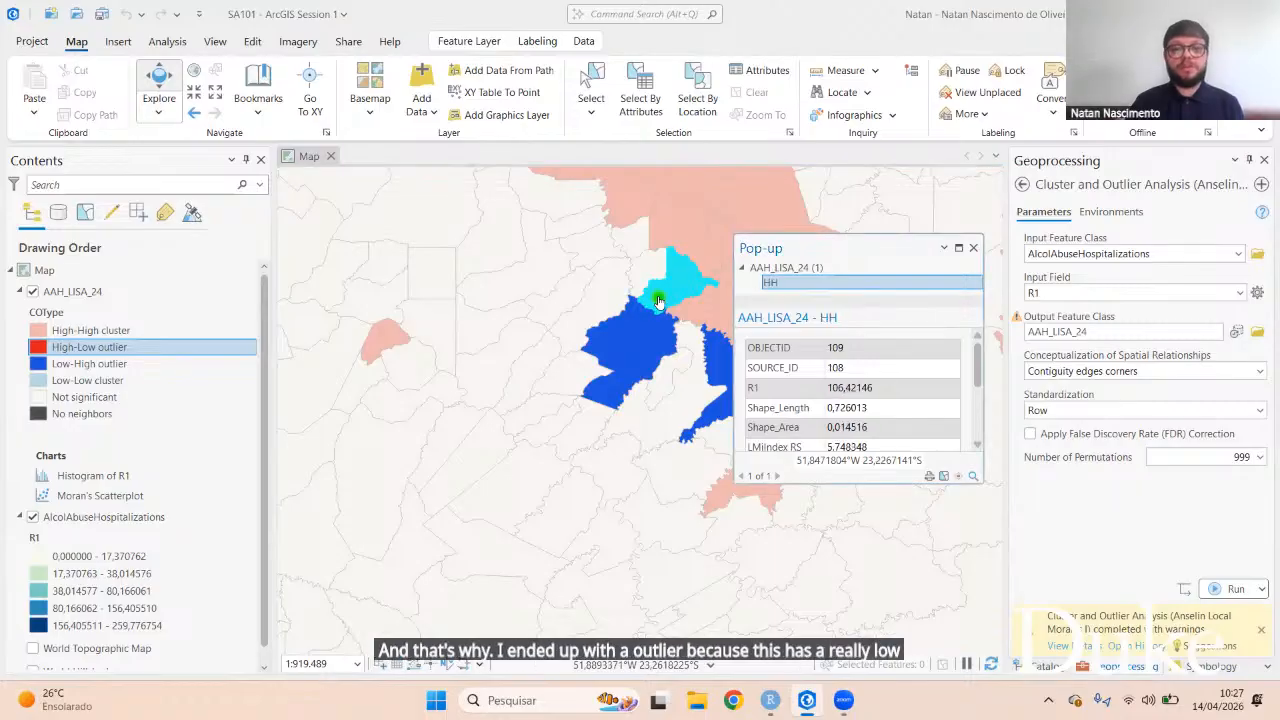
left_click(703, 316)
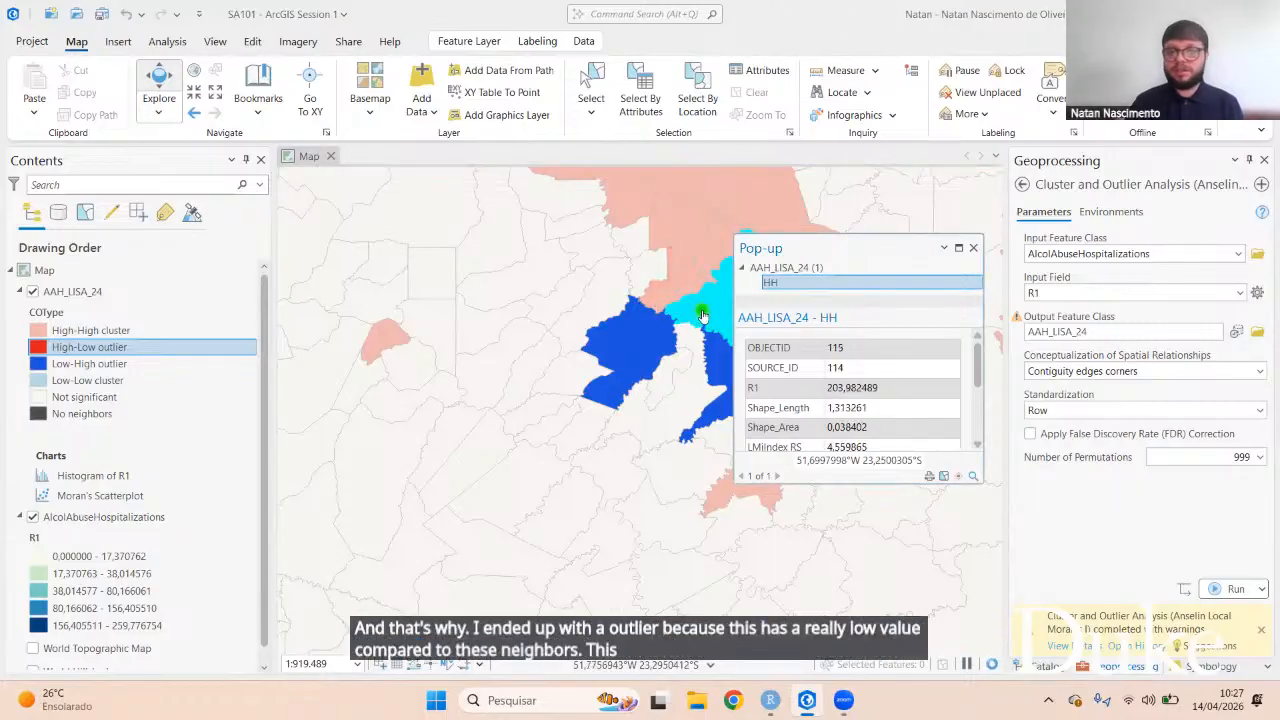
left_click(690, 250)
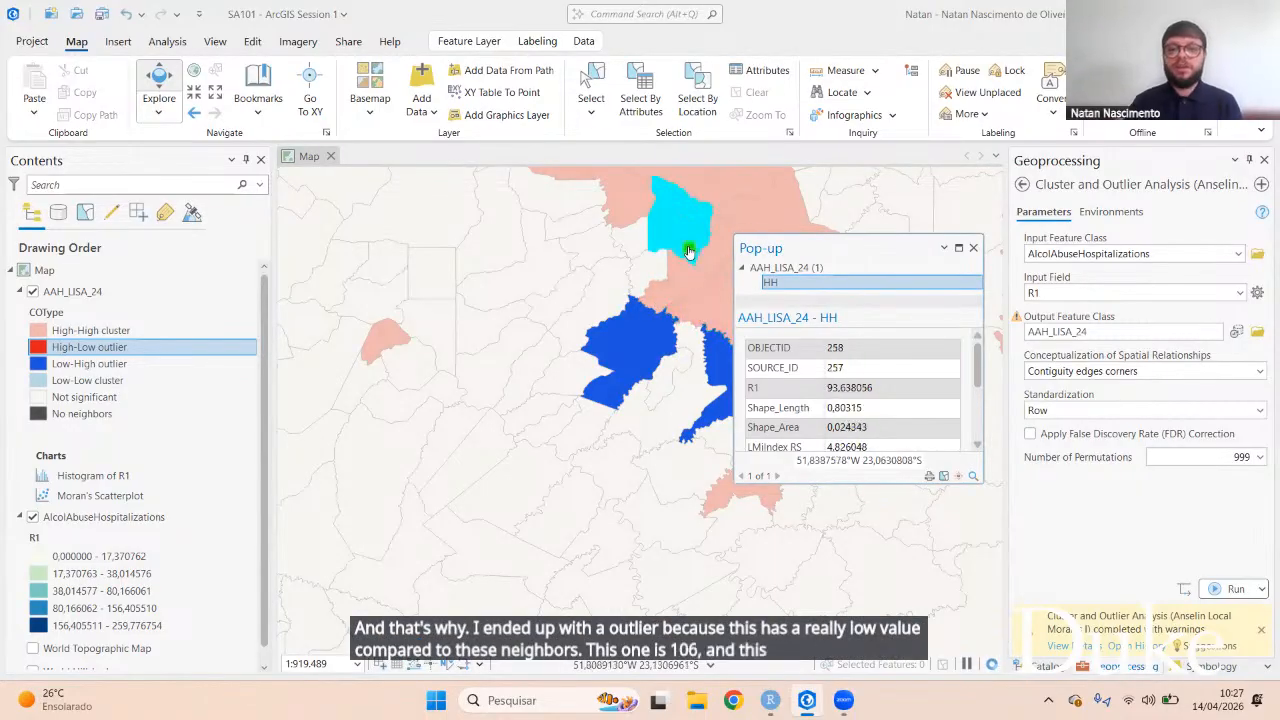
left_click(710, 258)
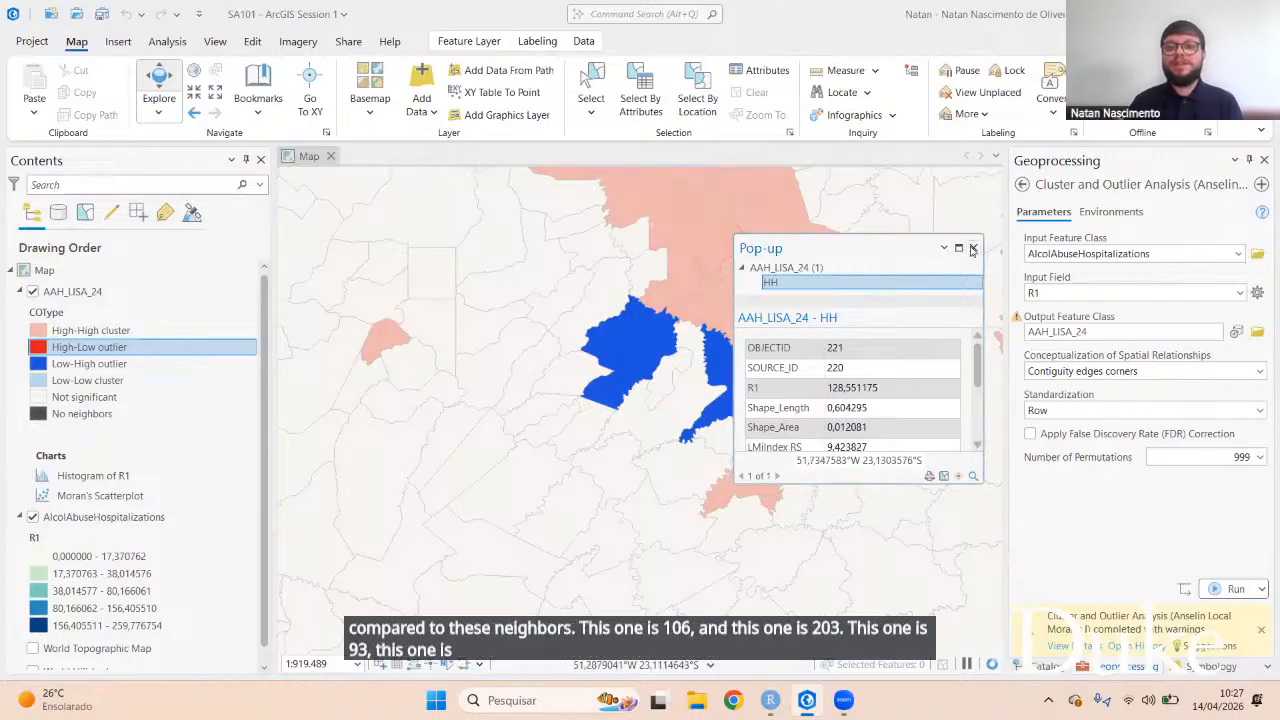
left_click(973, 247)
Step: Compare the AAH_LISA_24 clusters with the underlying R1 rate map across the whole state by toggling the cluster layer's visibility
scroll(738, 354, "down", 1)
scroll(738, 354, "down", 4)
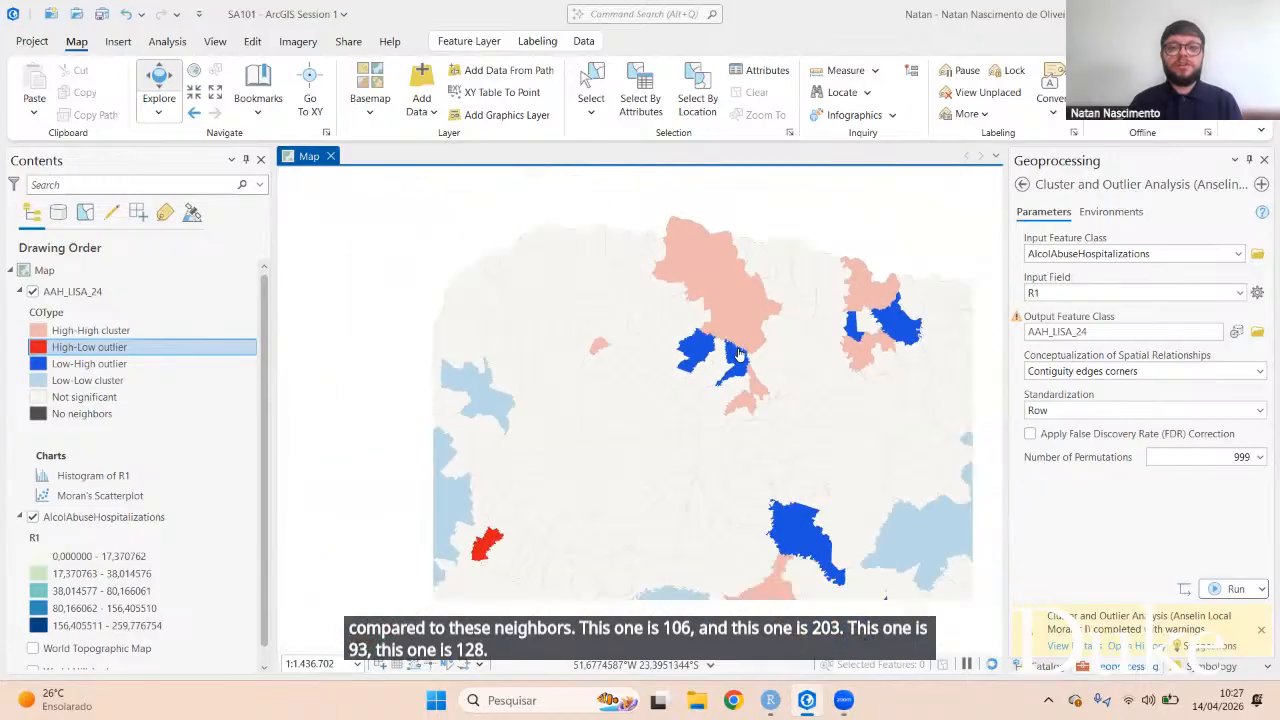
left_click_drag(711, 359, 685, 355)
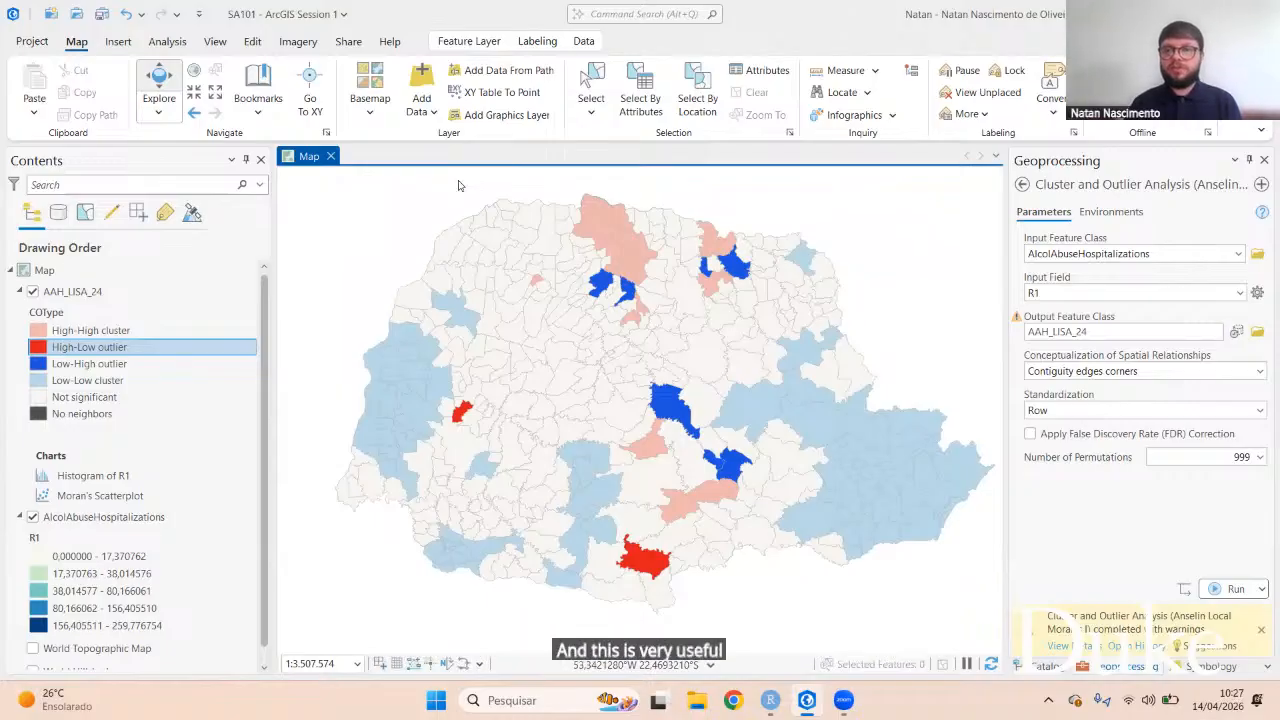
left_click(33, 296)
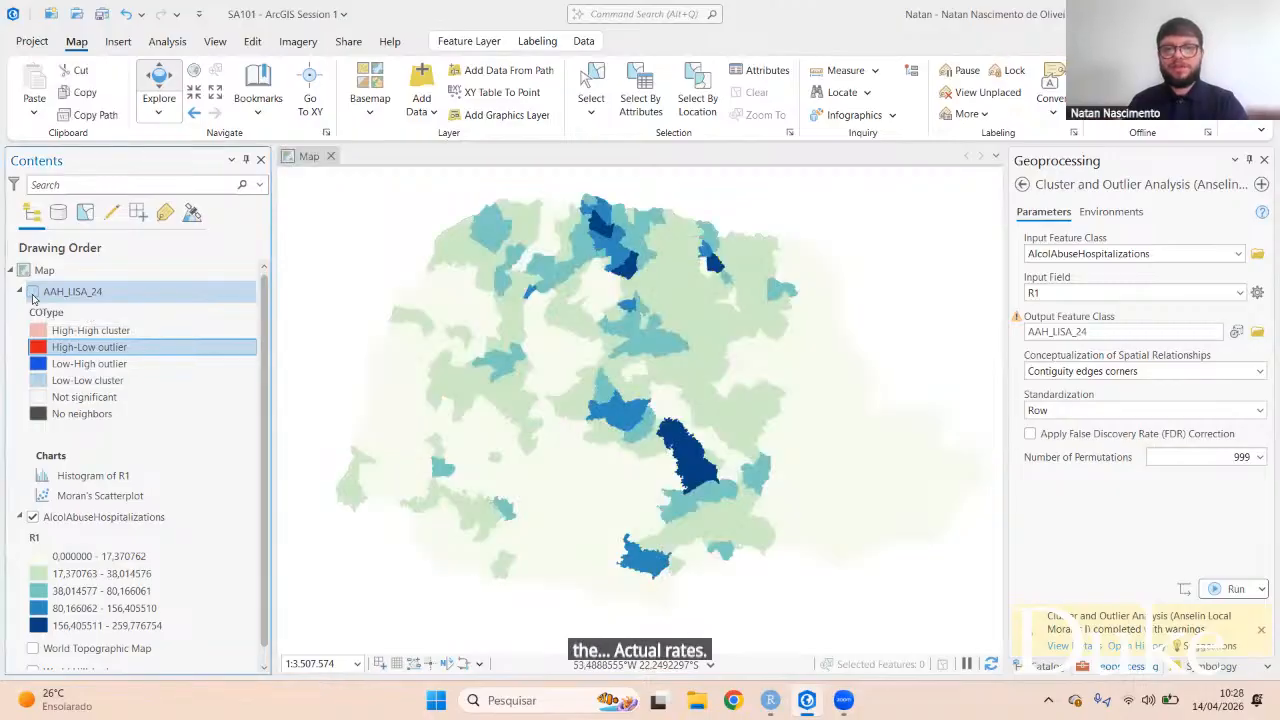
left_click(33, 293)
left_click(33, 293)
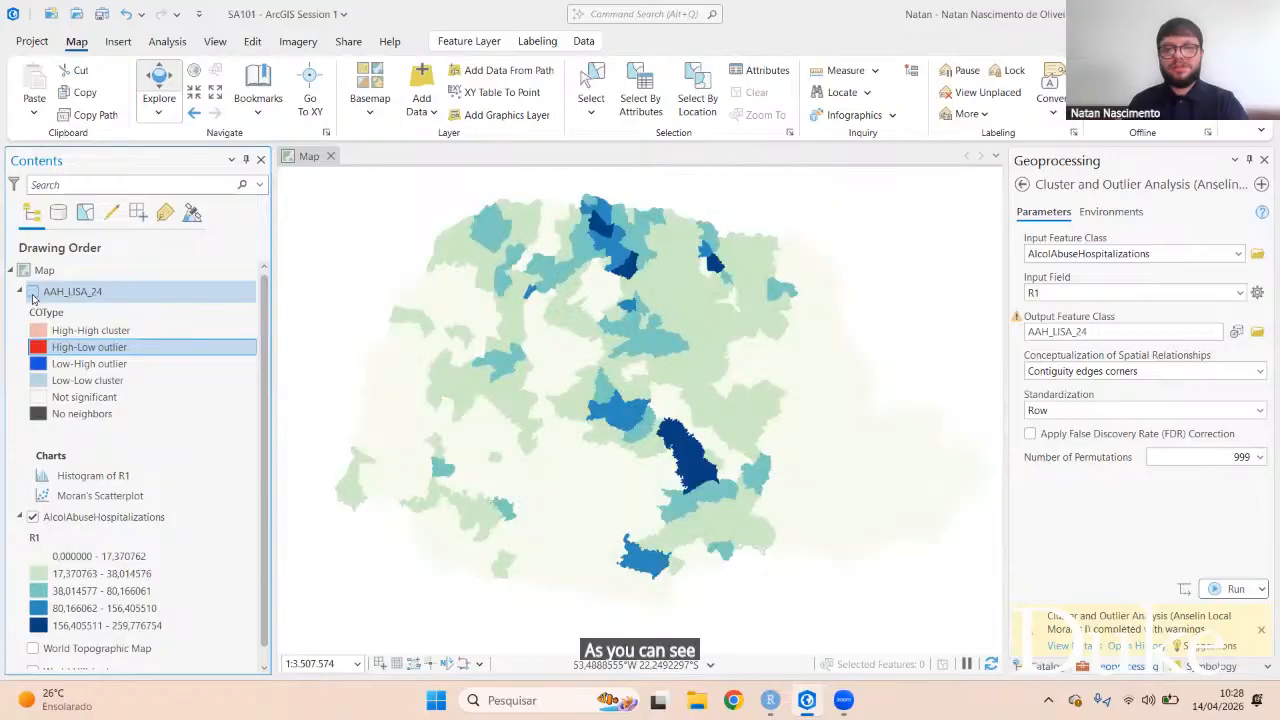
left_click(33, 293)
left_click(33, 293)
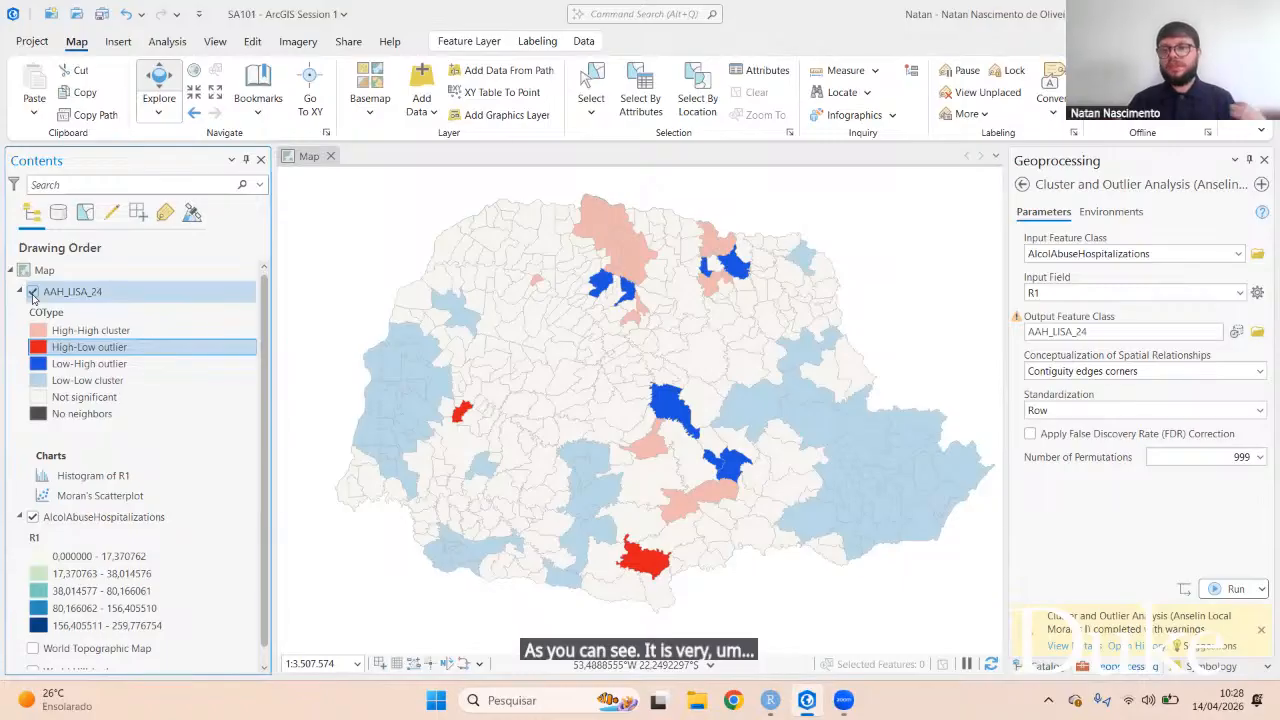
left_click(33, 293)
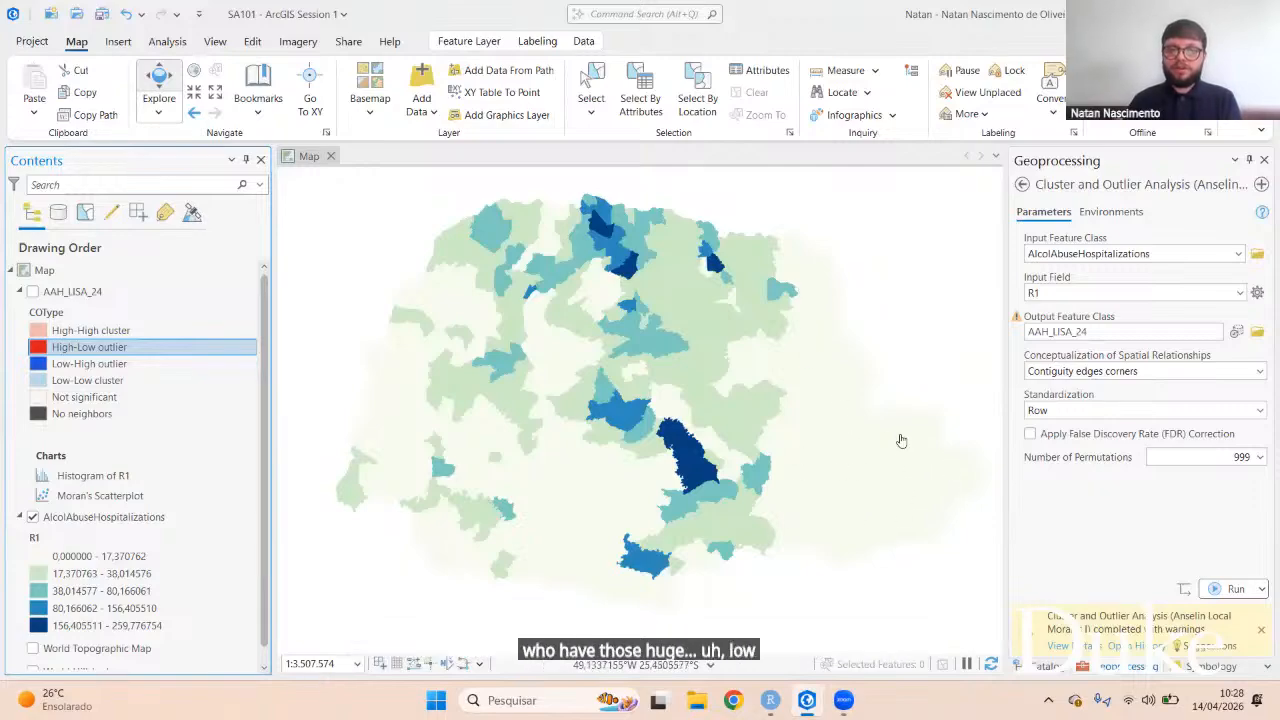
left_click(33, 291)
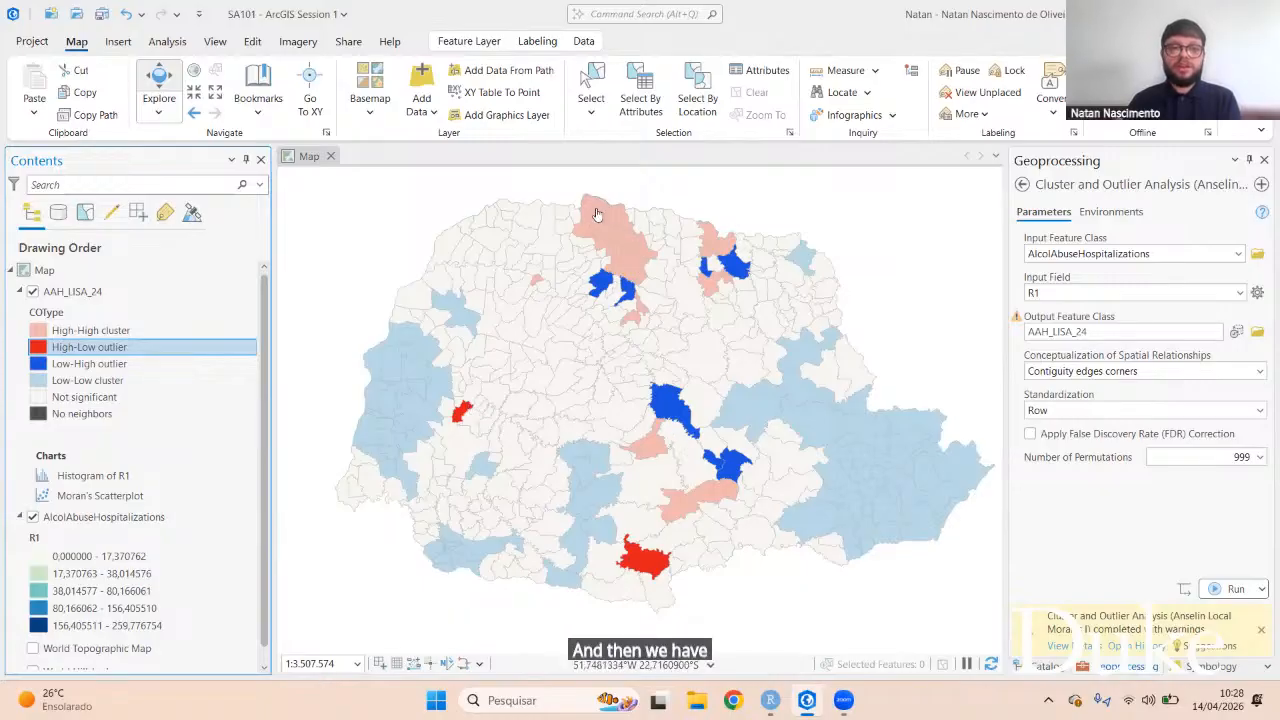
left_click(32, 291)
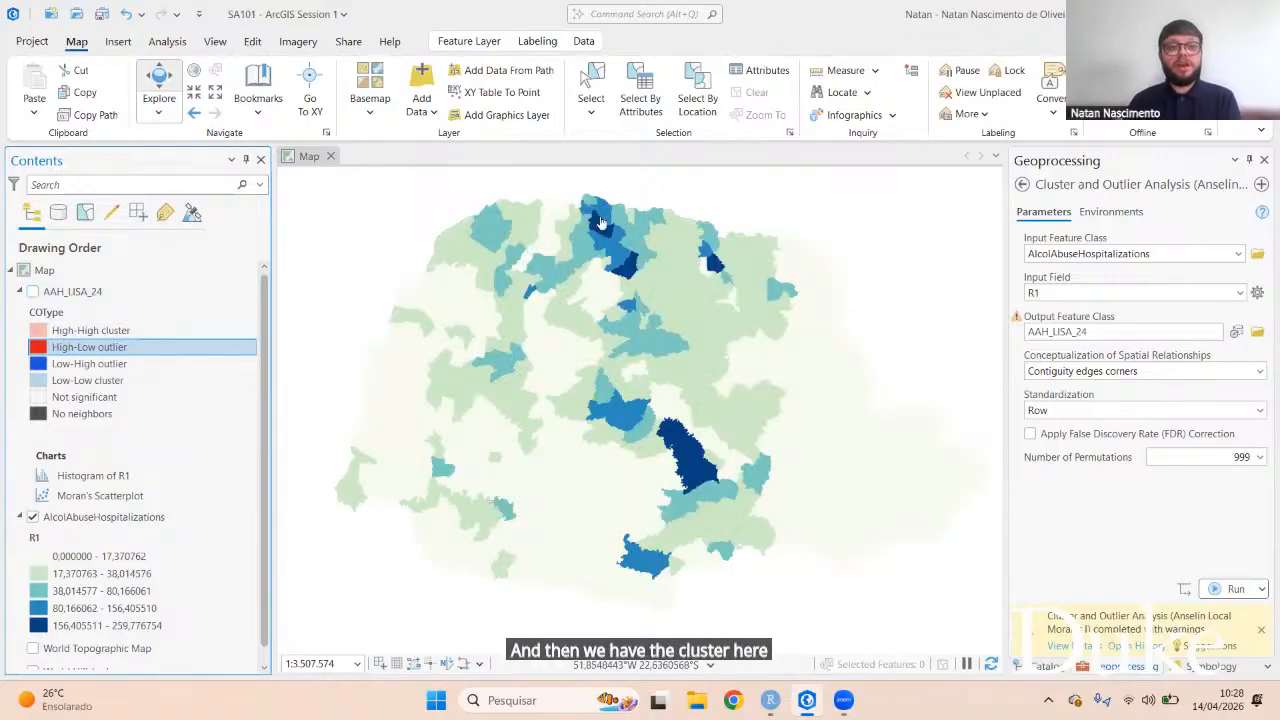
left_click(32, 291)
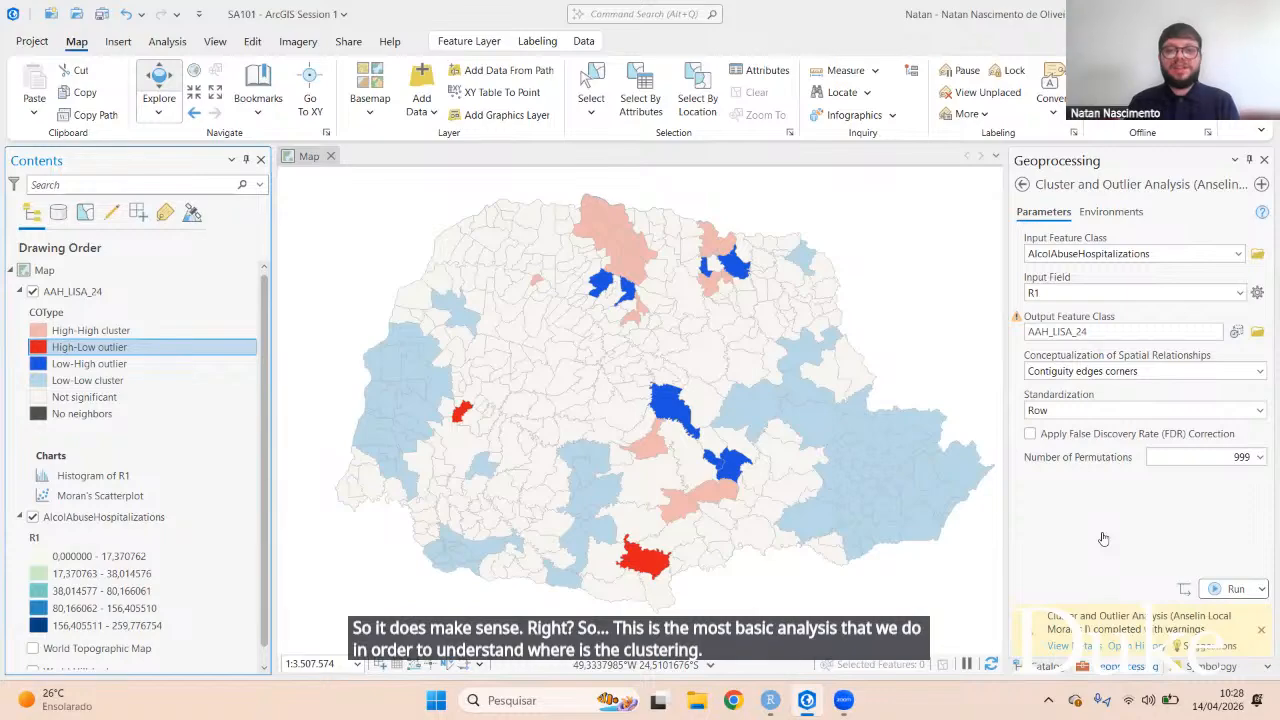
Step: Examine the R1 rates of two municipalities in the large eastern Low-Low cluster around the state capital
left_click(862, 479)
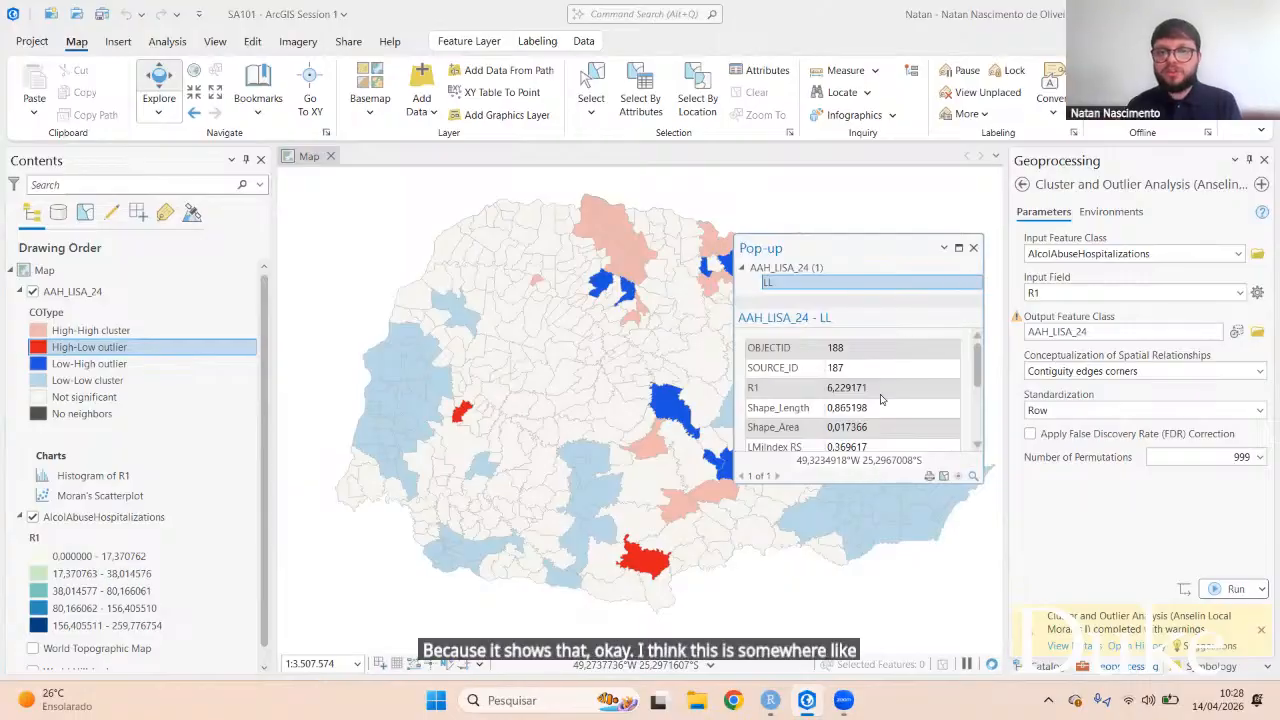
scroll(880, 400, "down", 4)
scroll(880, 400, "up", 4)
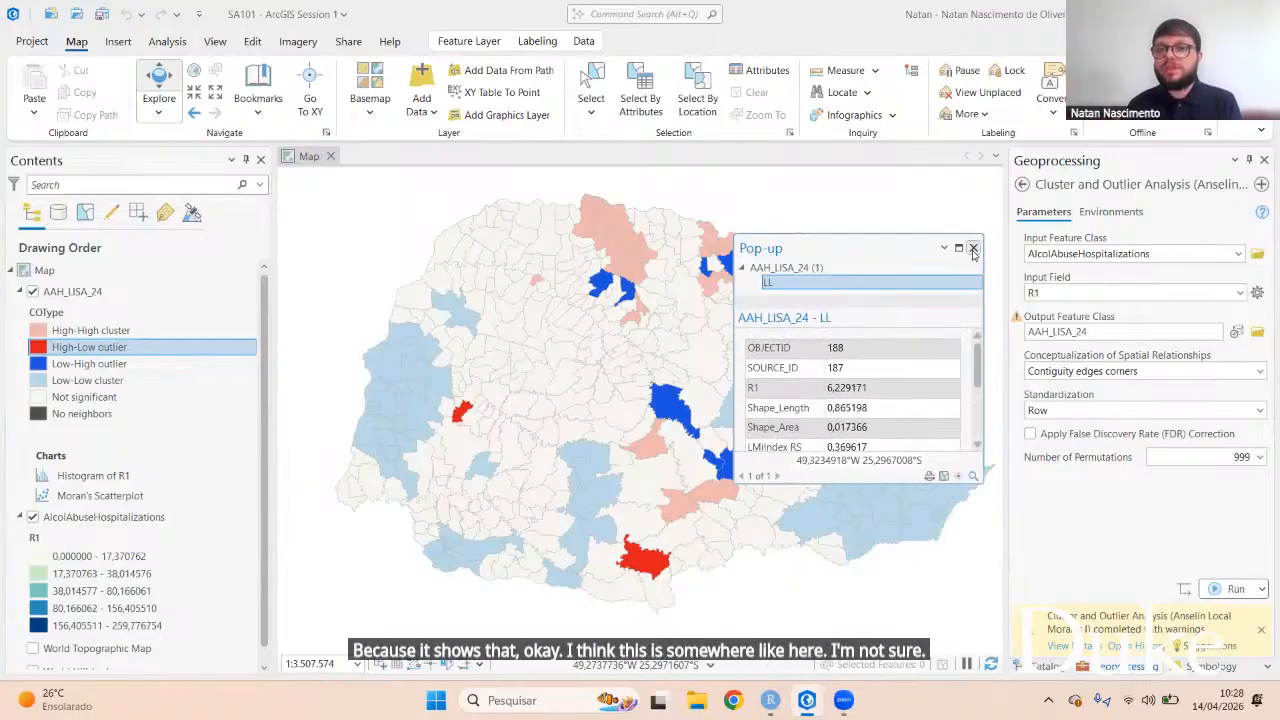
left_click(973, 249)
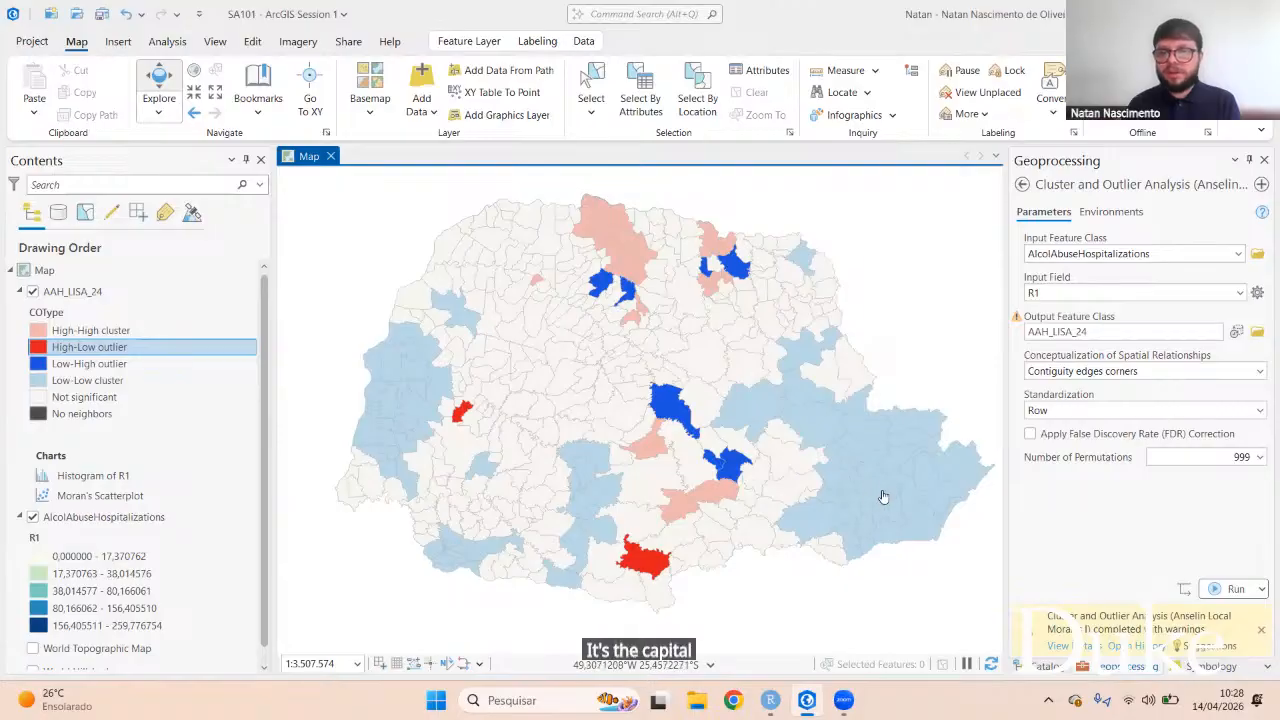
left_click(881, 484)
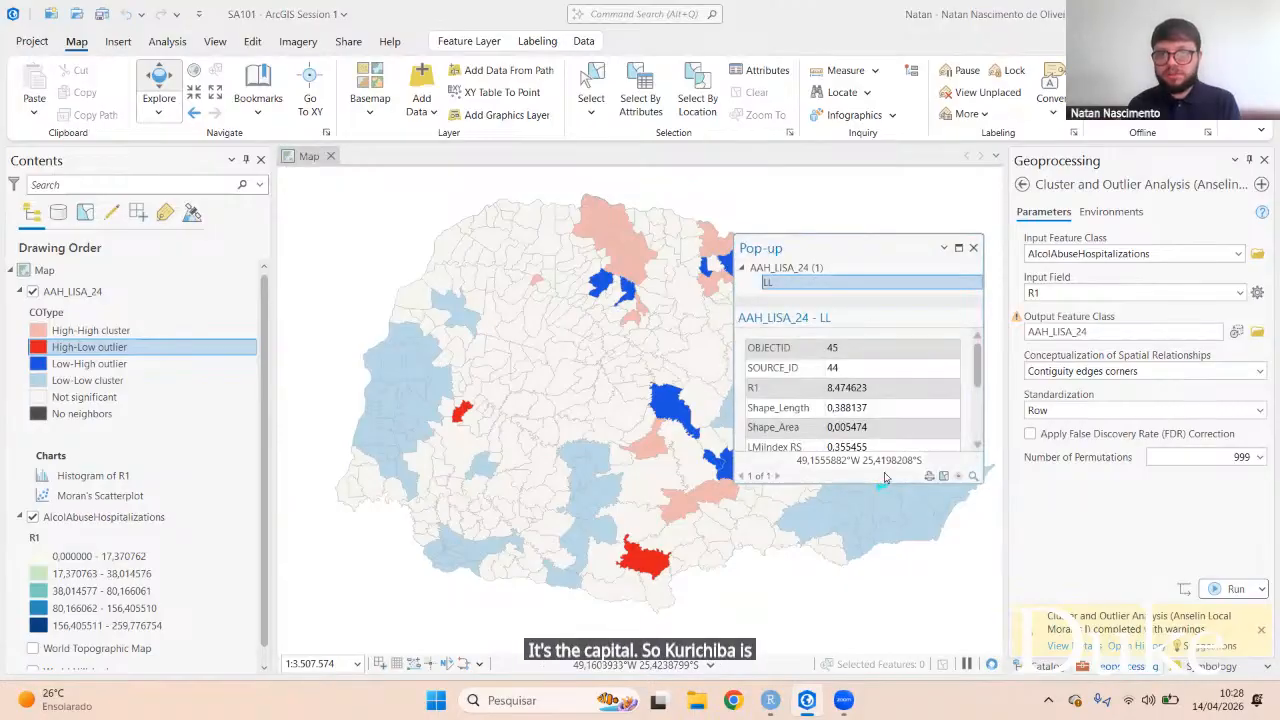
left_click(973, 248)
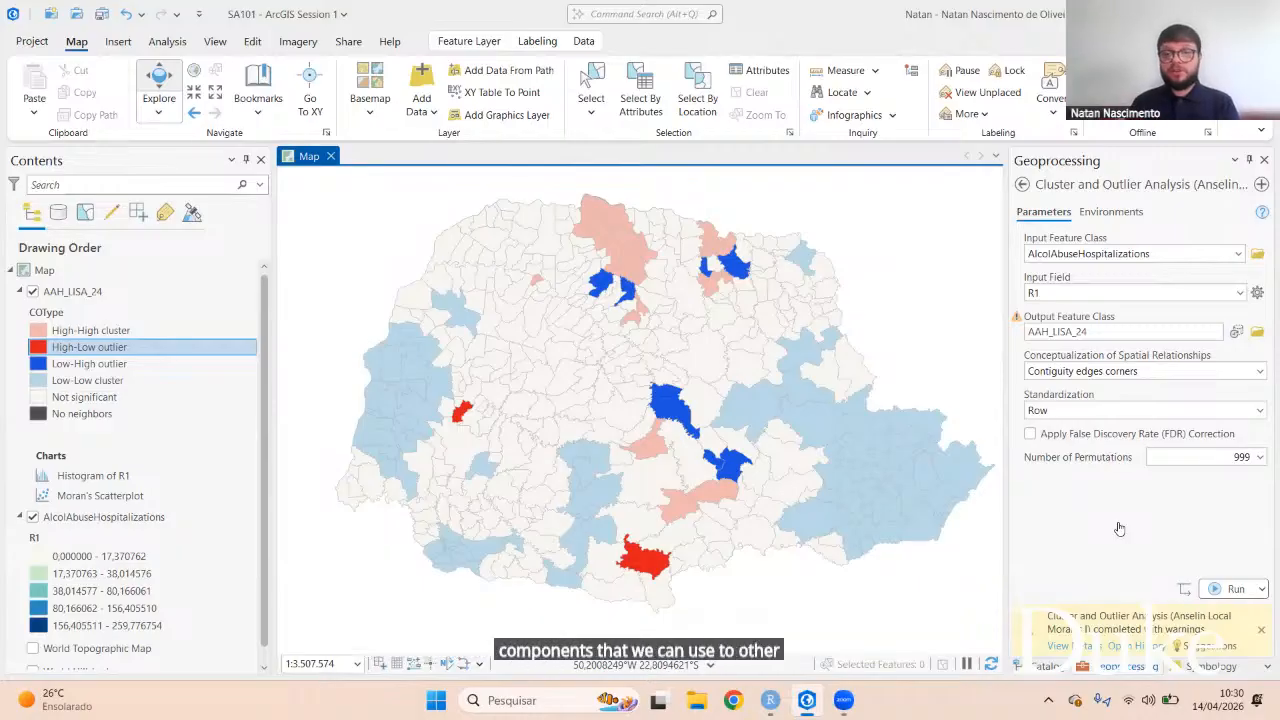
Step: Rerun the Cluster and Outlier Analysis on R1 with the False Discovery Rate (FDR) correction applied, keeping AAH_LISA_24 as output
left_click(1030, 433)
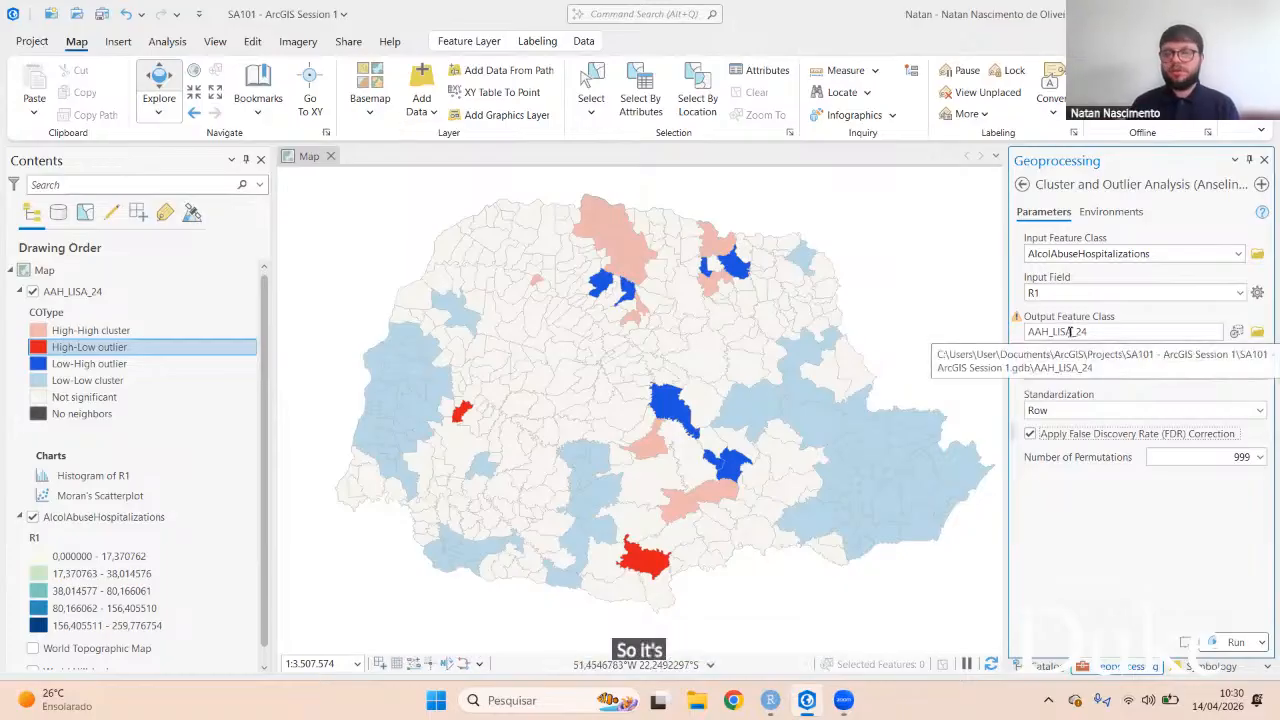
left_click(1232, 642)
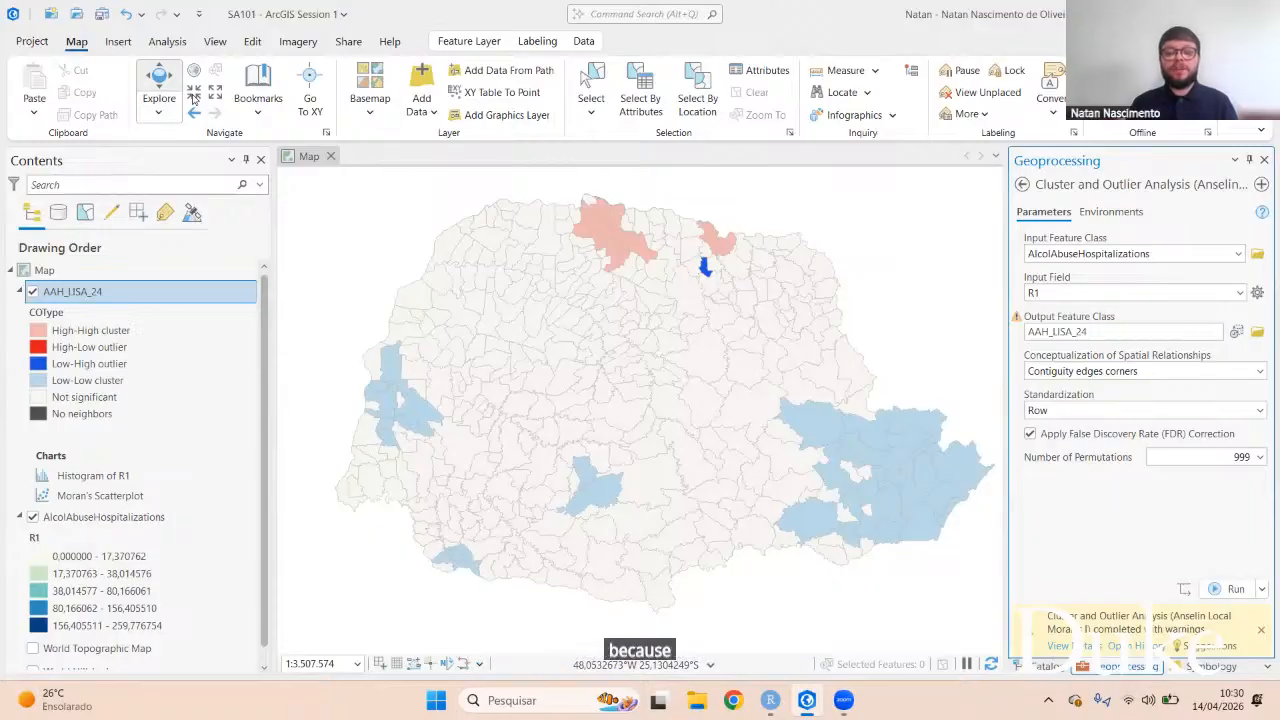
Step: Review the messages and parameters of the FDR-corrected Cluster and Outlier Analysis run
left_click(1060, 645)
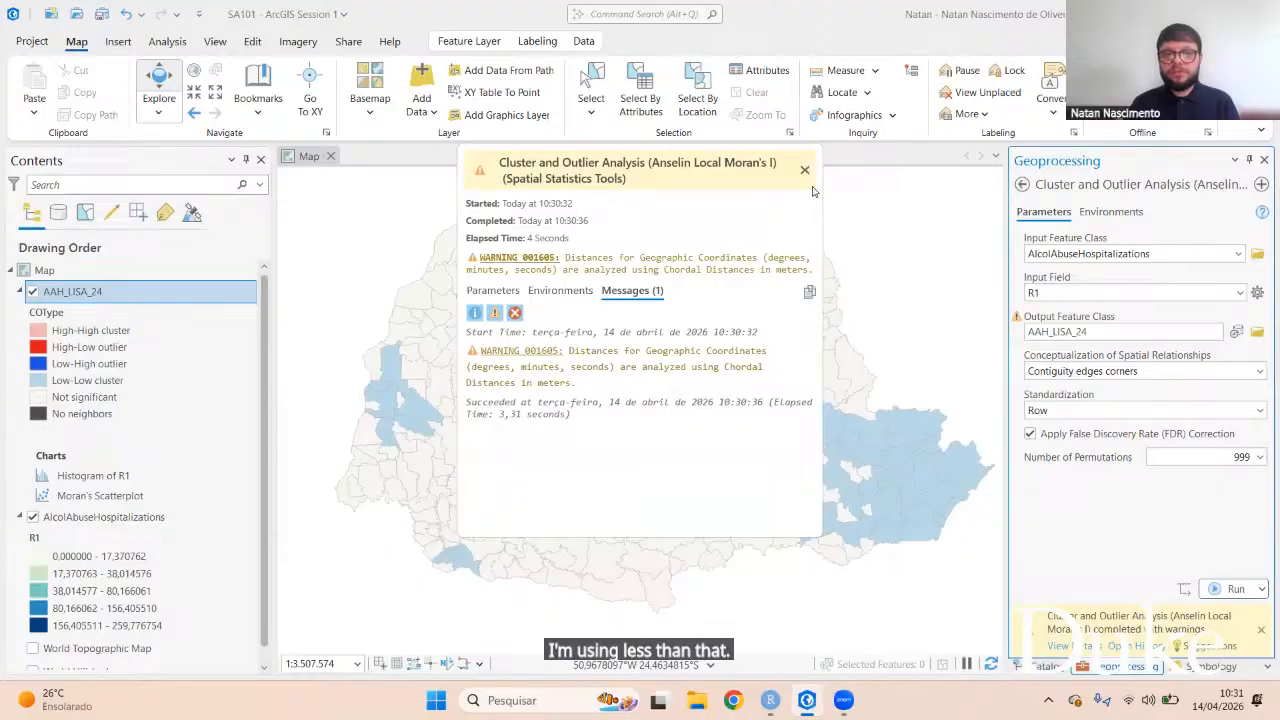
left_click(806, 170)
left_click(1086, 645)
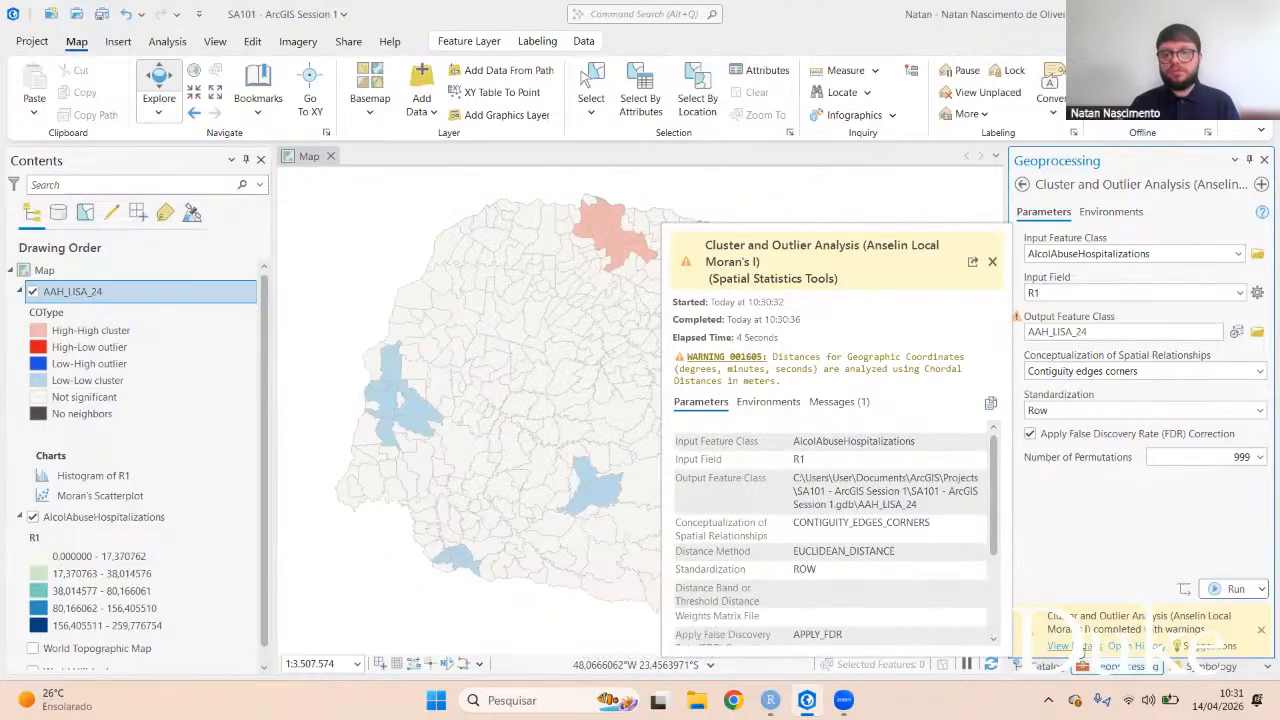
scroll(905, 575, "down", 4)
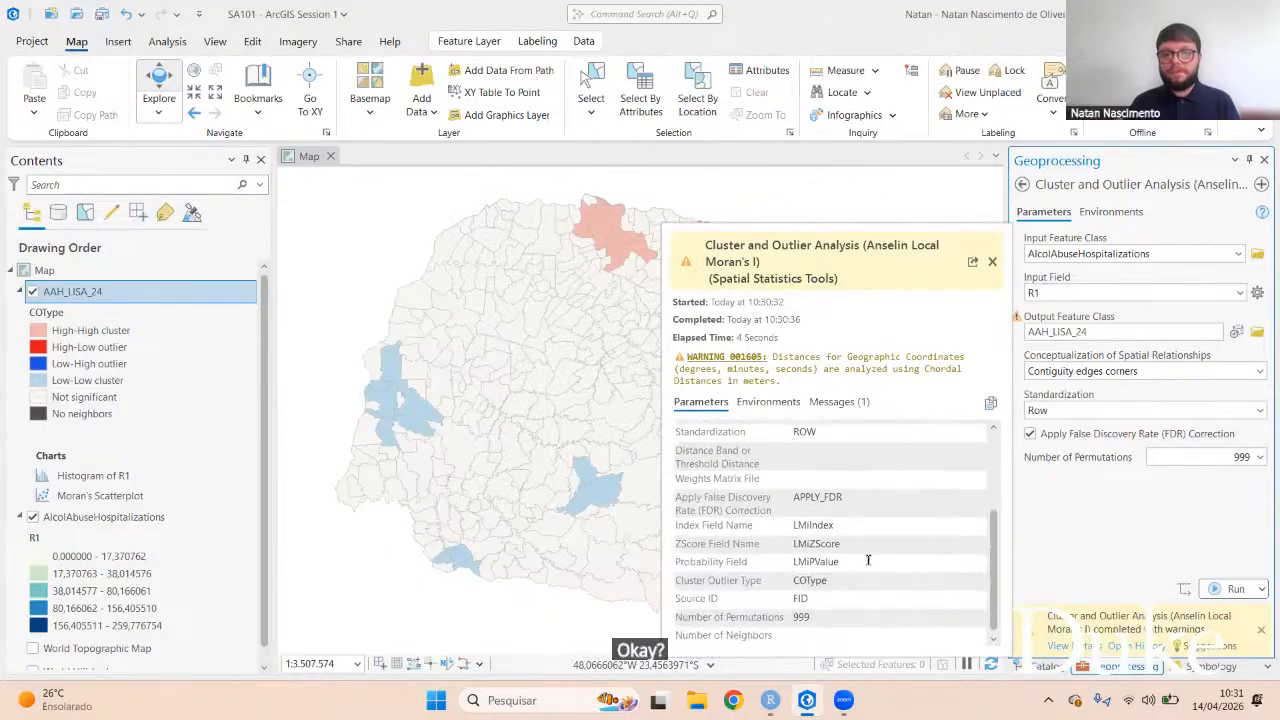
scroll(872, 557, "up", 4)
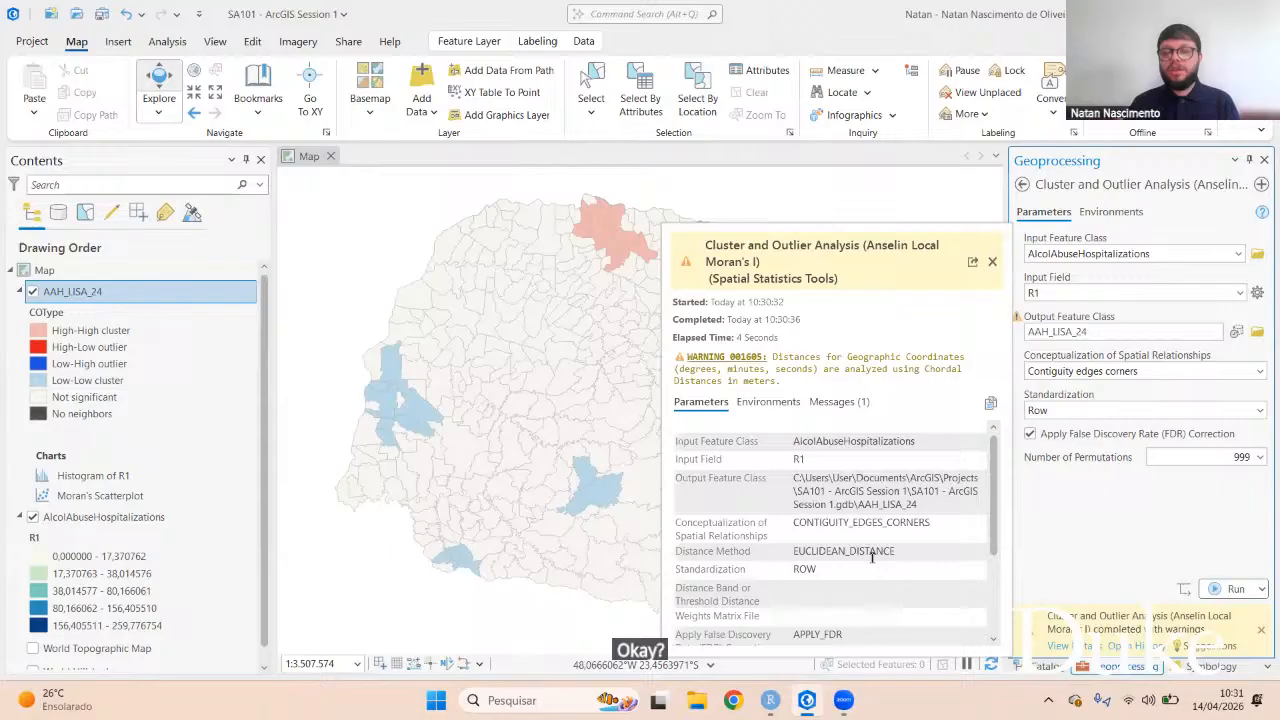
left_click(992, 261)
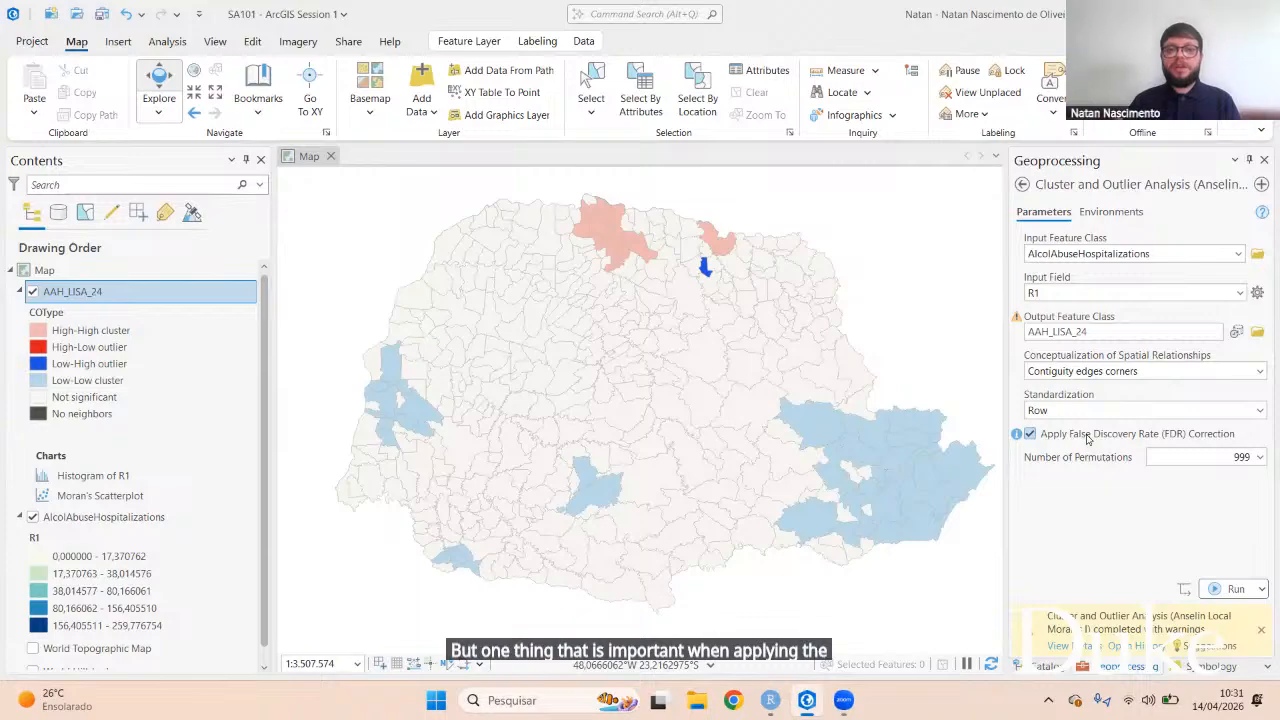
Step: Set the number of permutations to 9999 and rerun the FDR-corrected Cluster and Outlier Analysis
left_click(1262, 457)
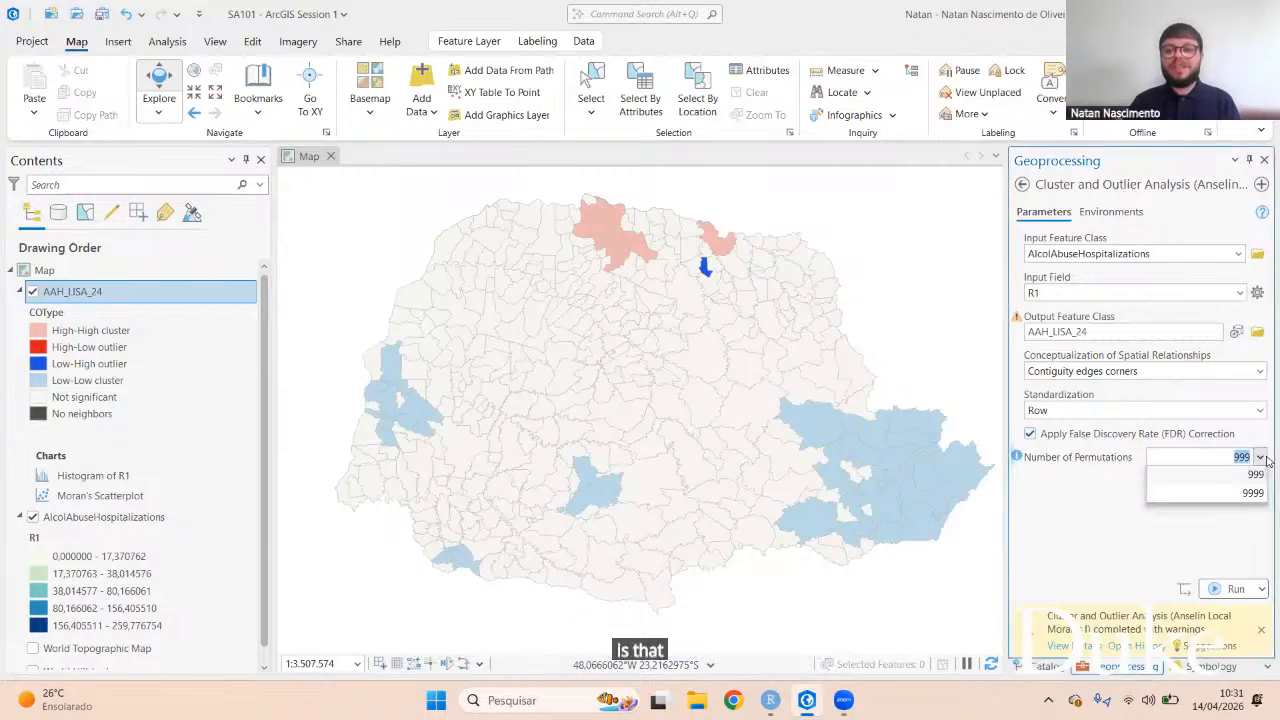
left_click(1250, 493)
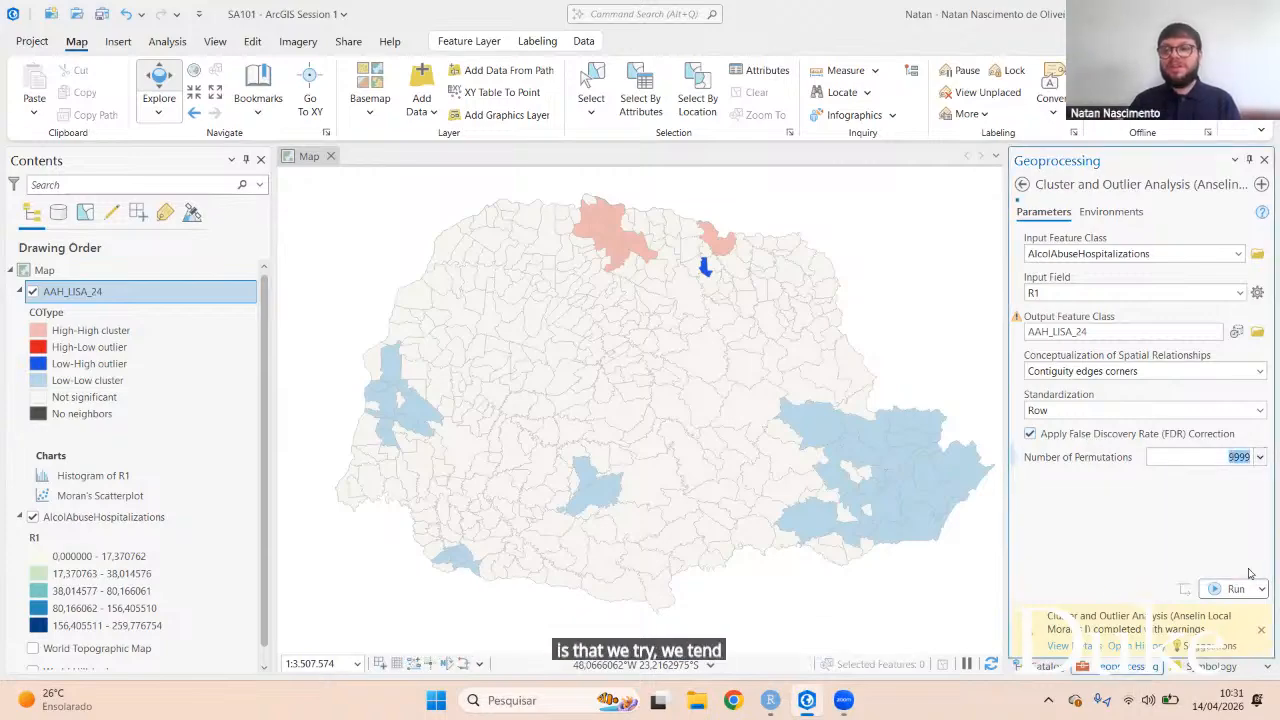
left_click(1191, 536)
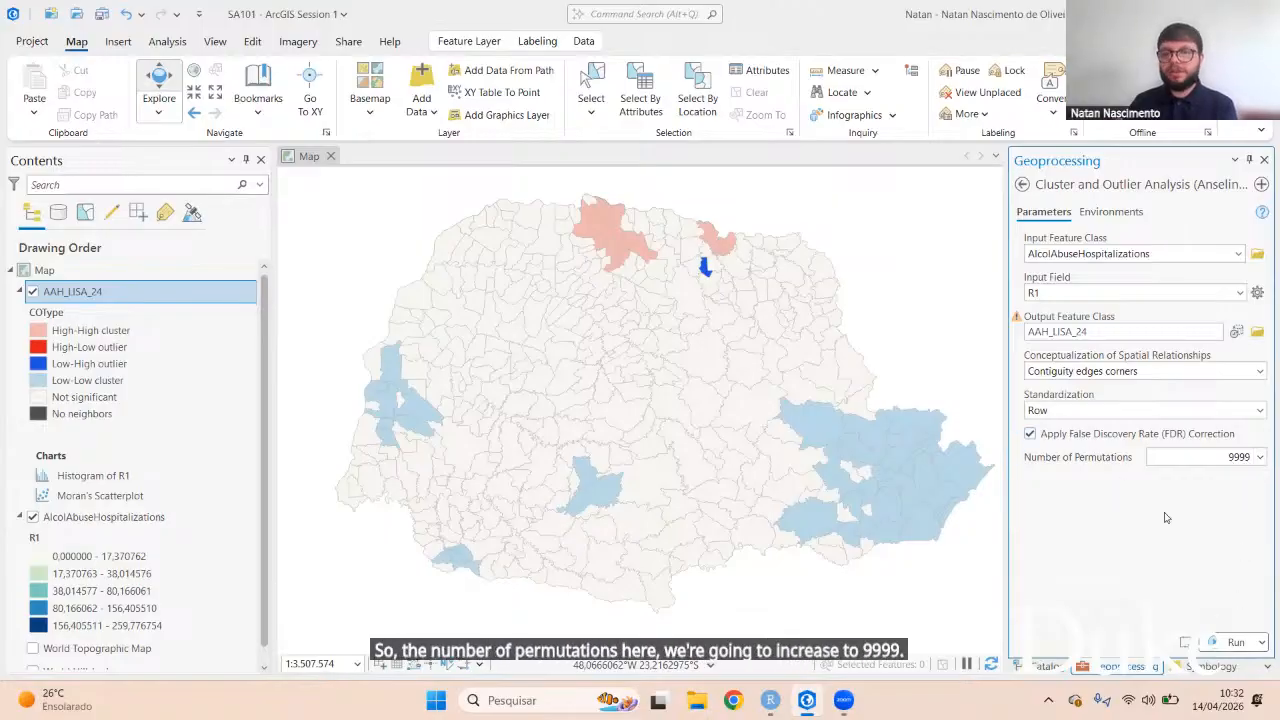
left_click(1230, 642)
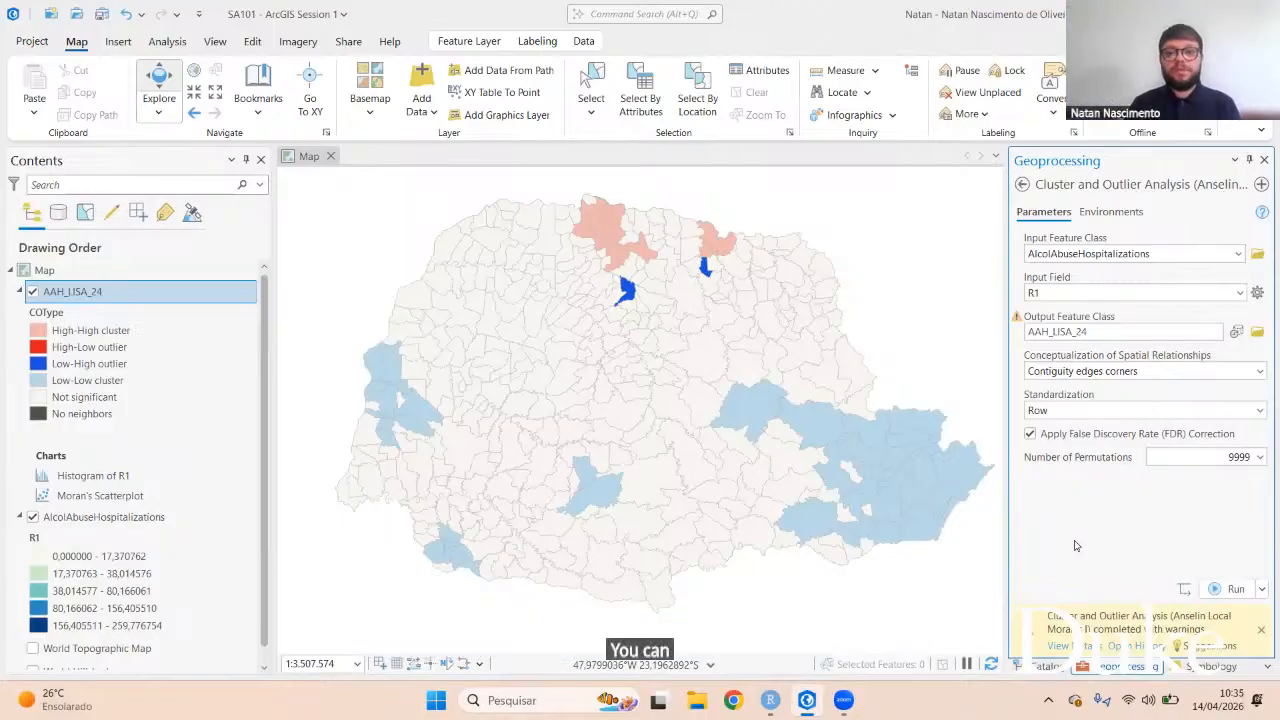
Step: Examine the local Moran's statistics of a municipality in the eastern Low-Low cluster, including its p-value, neighbor count and spatial lag
mouse_move(810, 703)
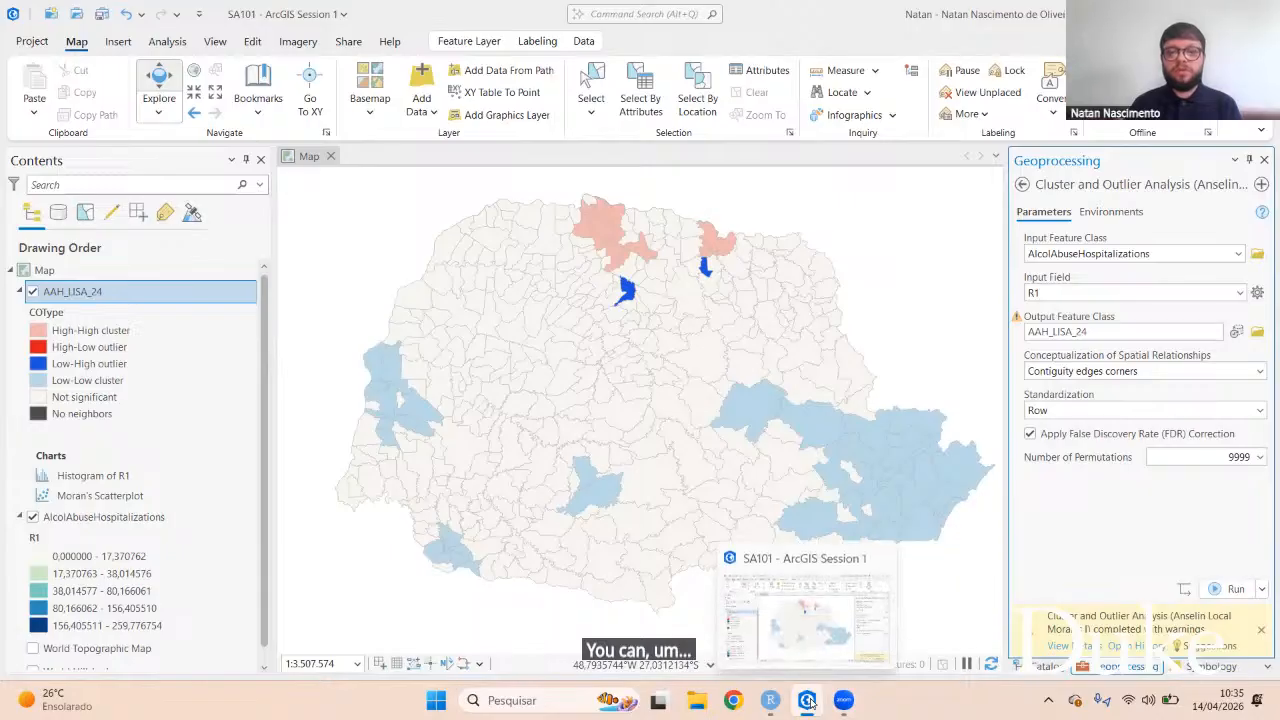
mouse_move(856, 701)
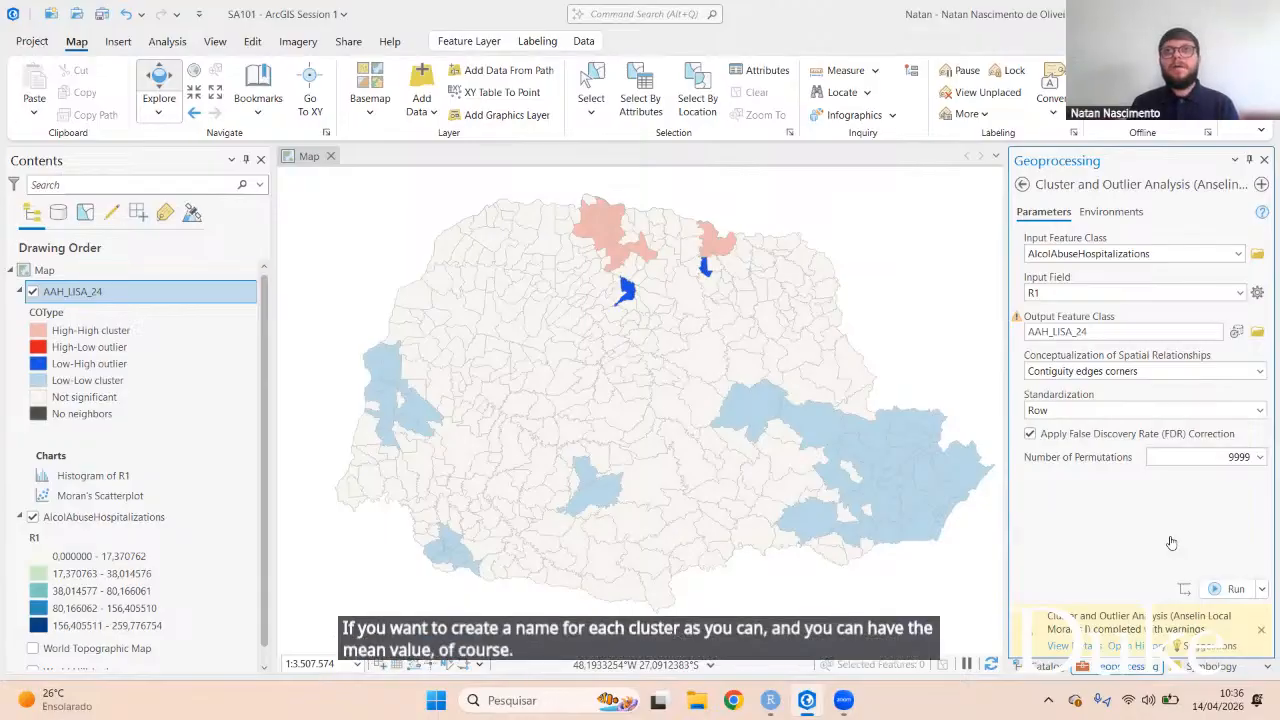
left_click(872, 478)
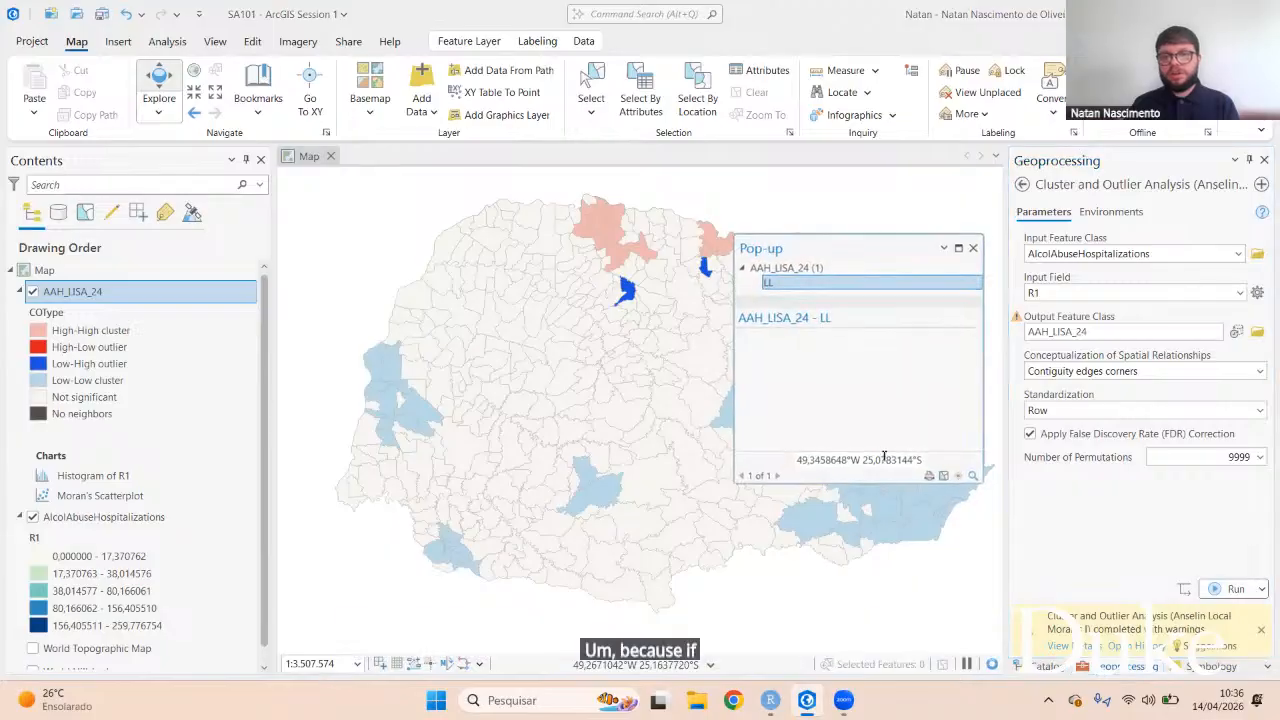
scroll(893, 415, "down", 5)
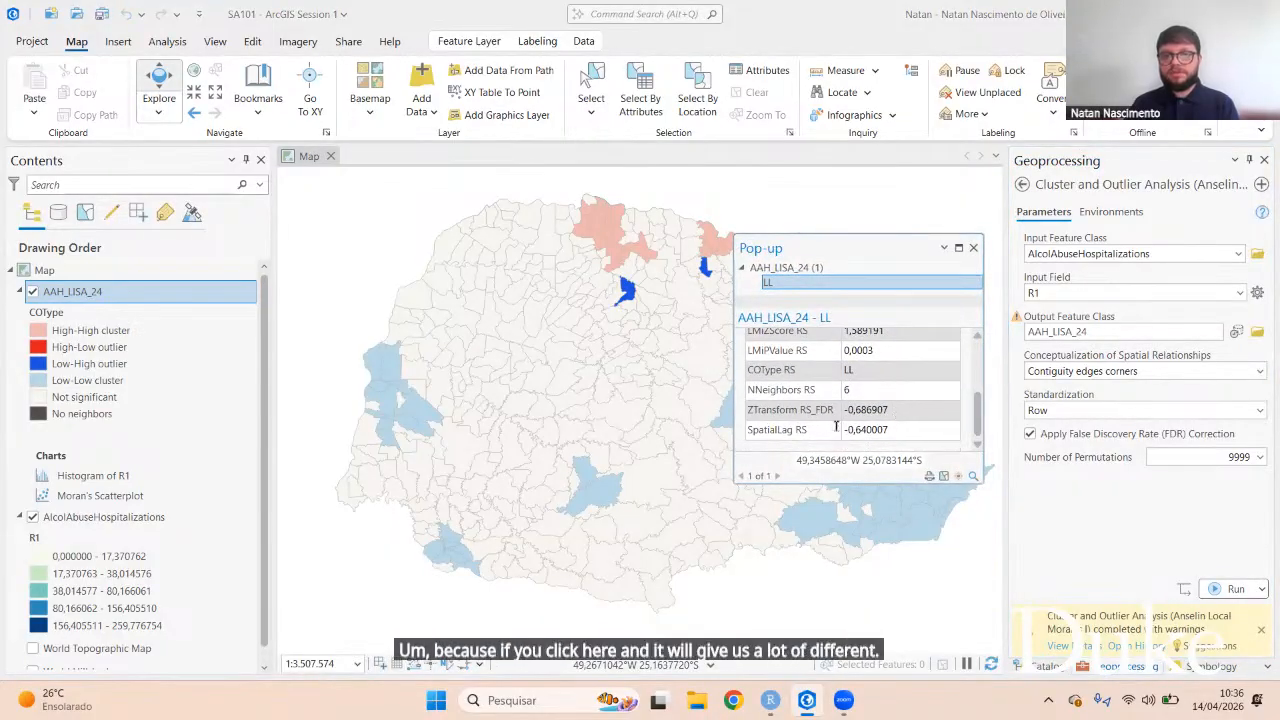
Step: Review the full attribute list of the identified Low-Low municipality, from R1 to its neighbor count, and close its pop-up
scroll(849, 428, "up", 2)
scroll(849, 428, "up", 3)
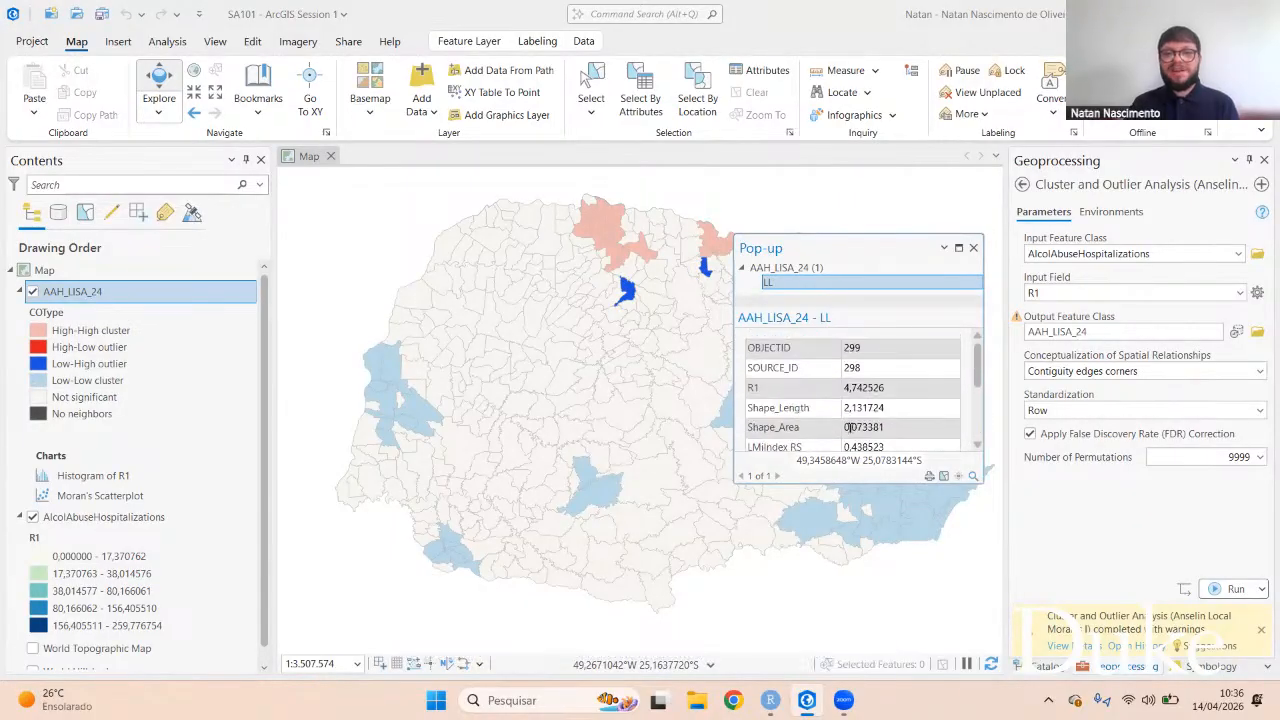
scroll(849, 428, "down", 2)
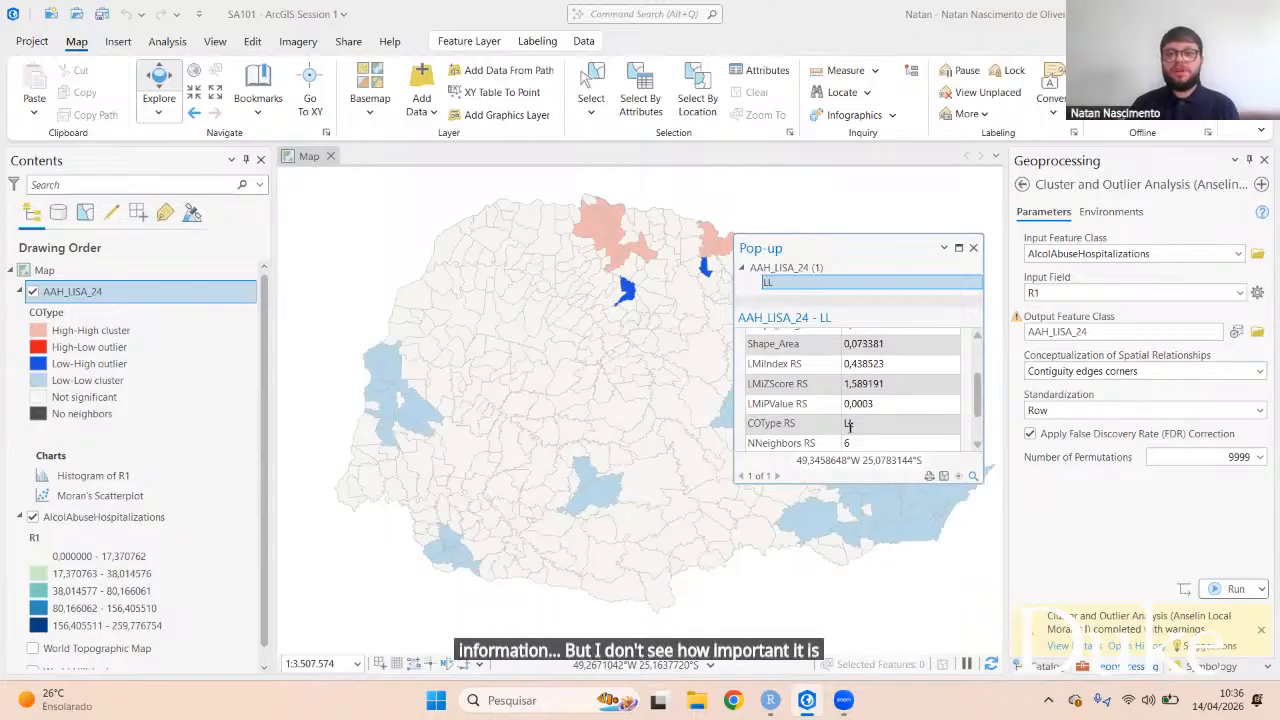
left_click(973, 247)
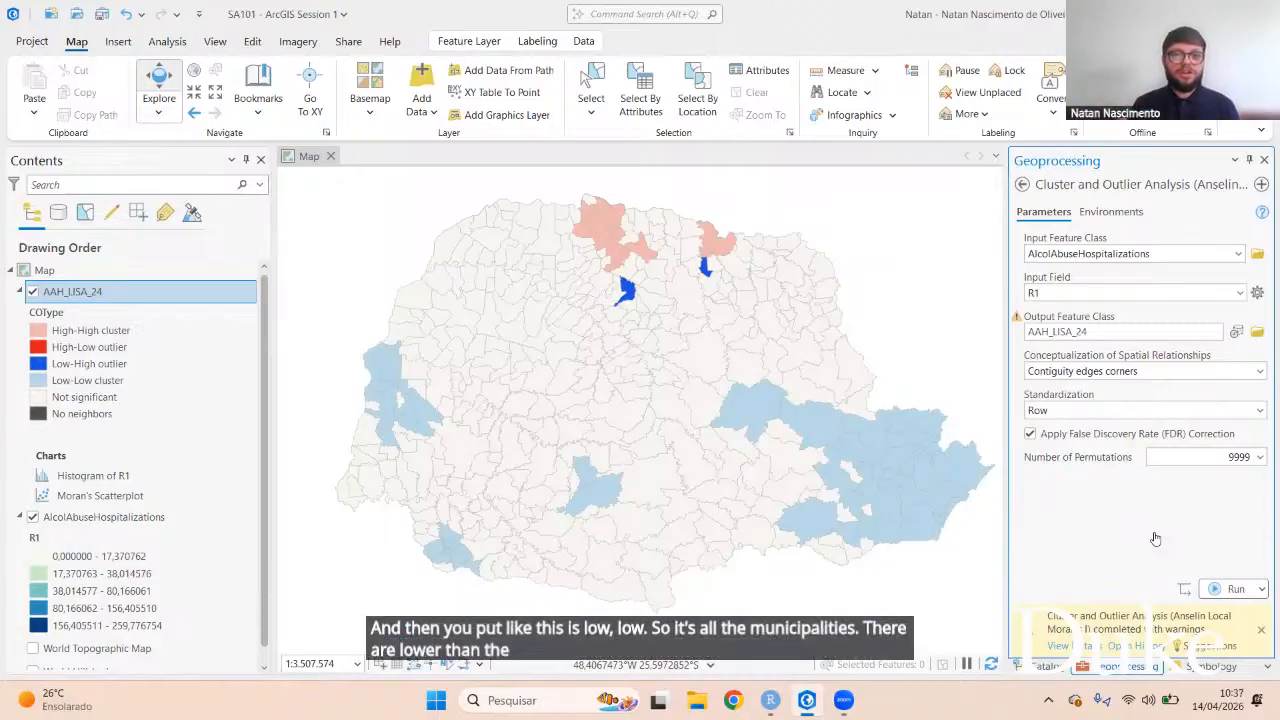
Step: Compare the R1 rates of two other municipalities in the eastern Low-Low cluster, one at its western end and one in the southeast
left_click(763, 429)
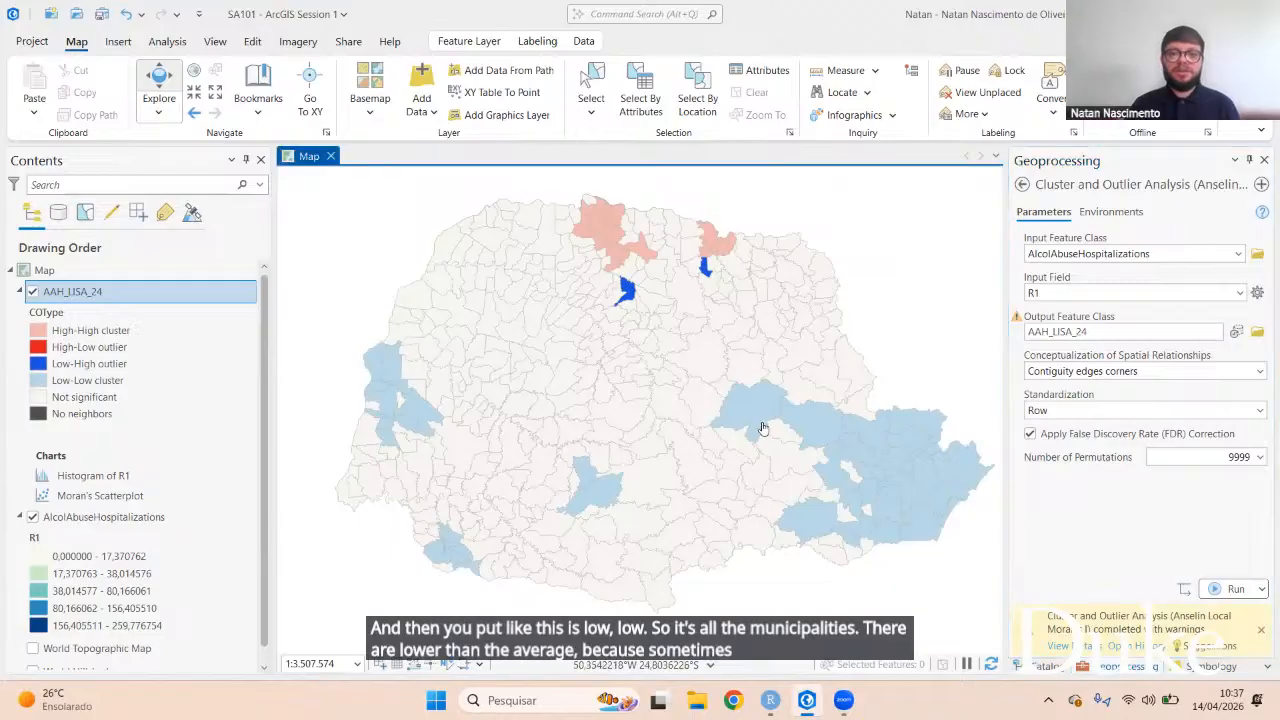
left_click(913, 523)
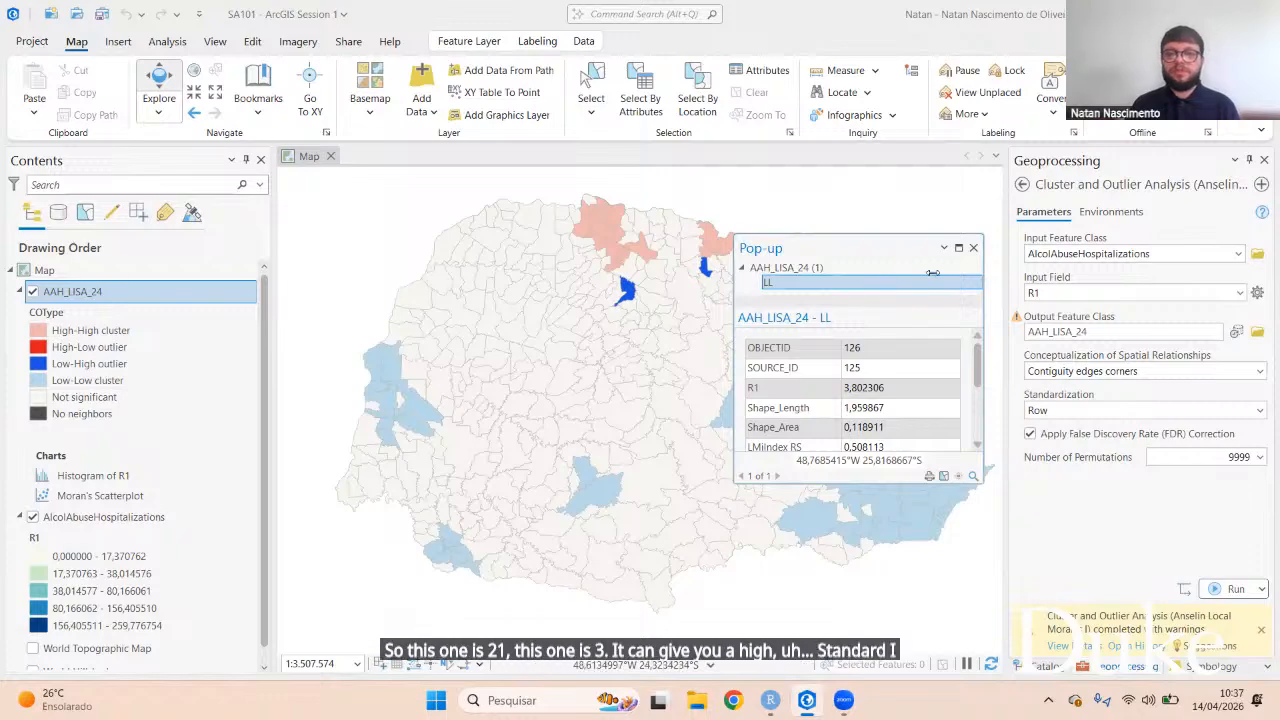
left_click(973, 247)
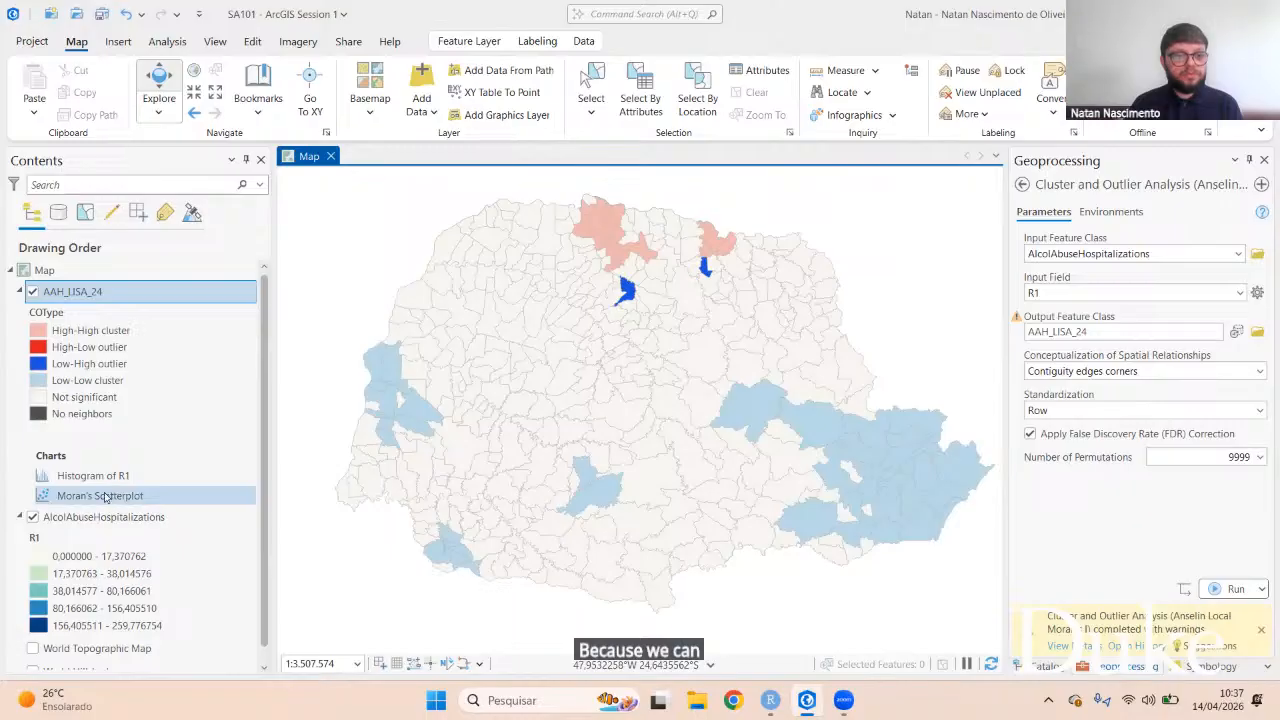
Step: Open the attribute table of the AAH_LISA_24 layer and review its fields through to SpatialLag RS
left_click(77, 292)
right_click(77, 292)
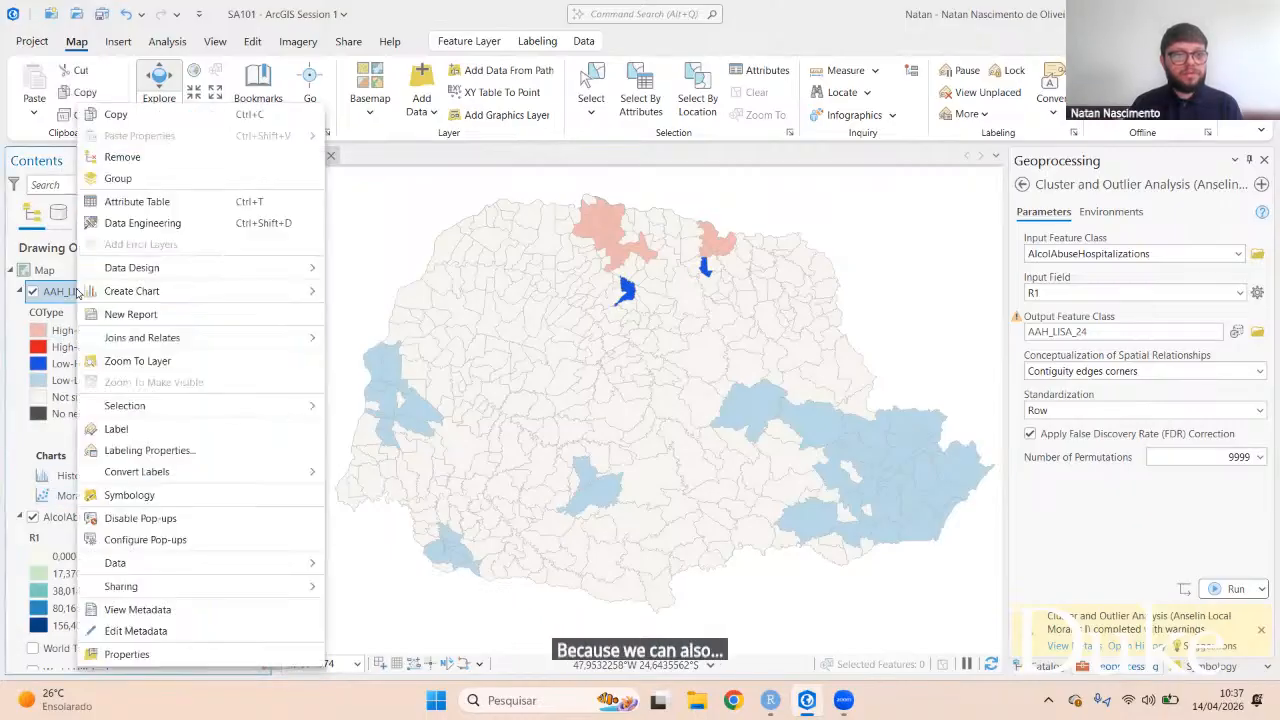
left_click(137, 202)
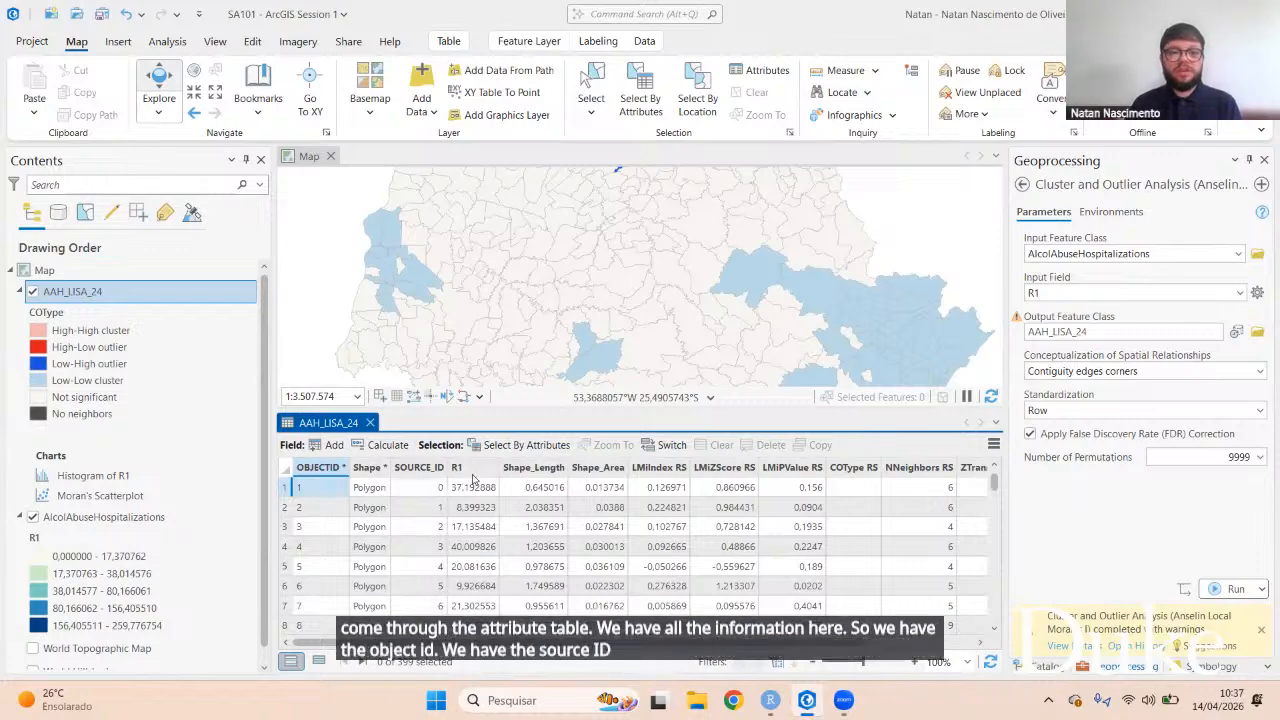
scroll(472, 477, "right", 2)
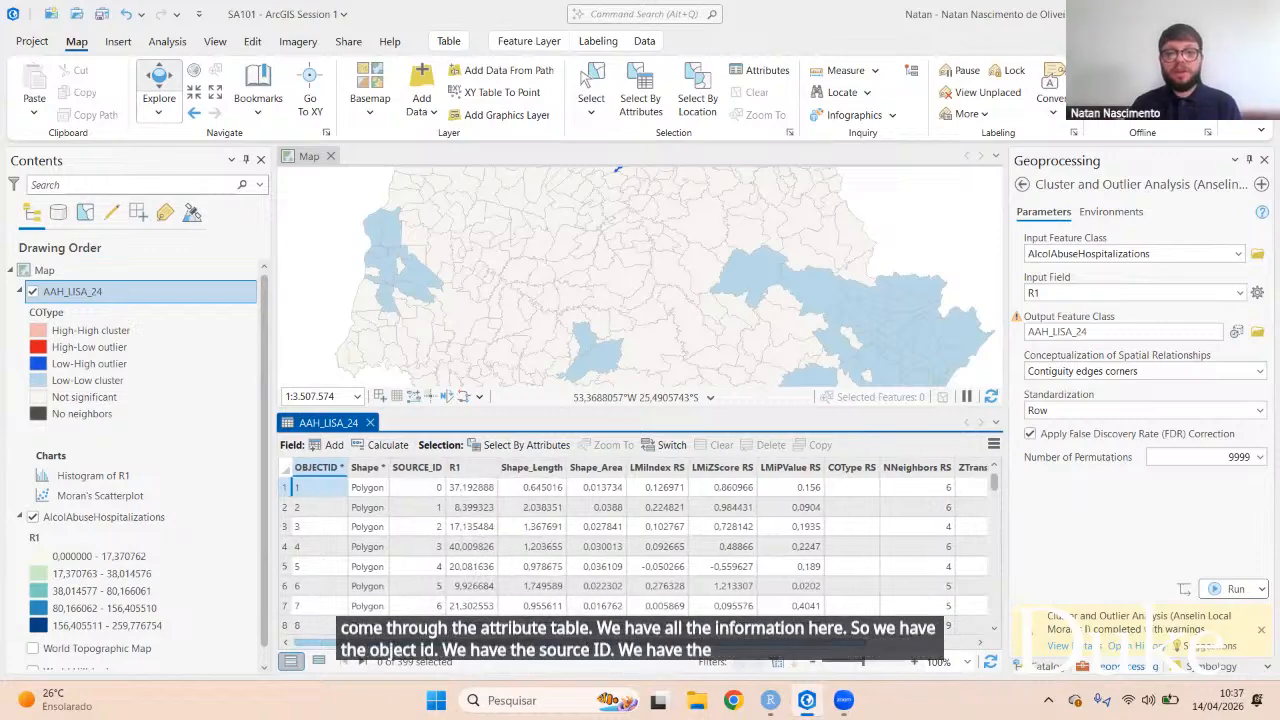
scroll(640, 545, "right", 1)
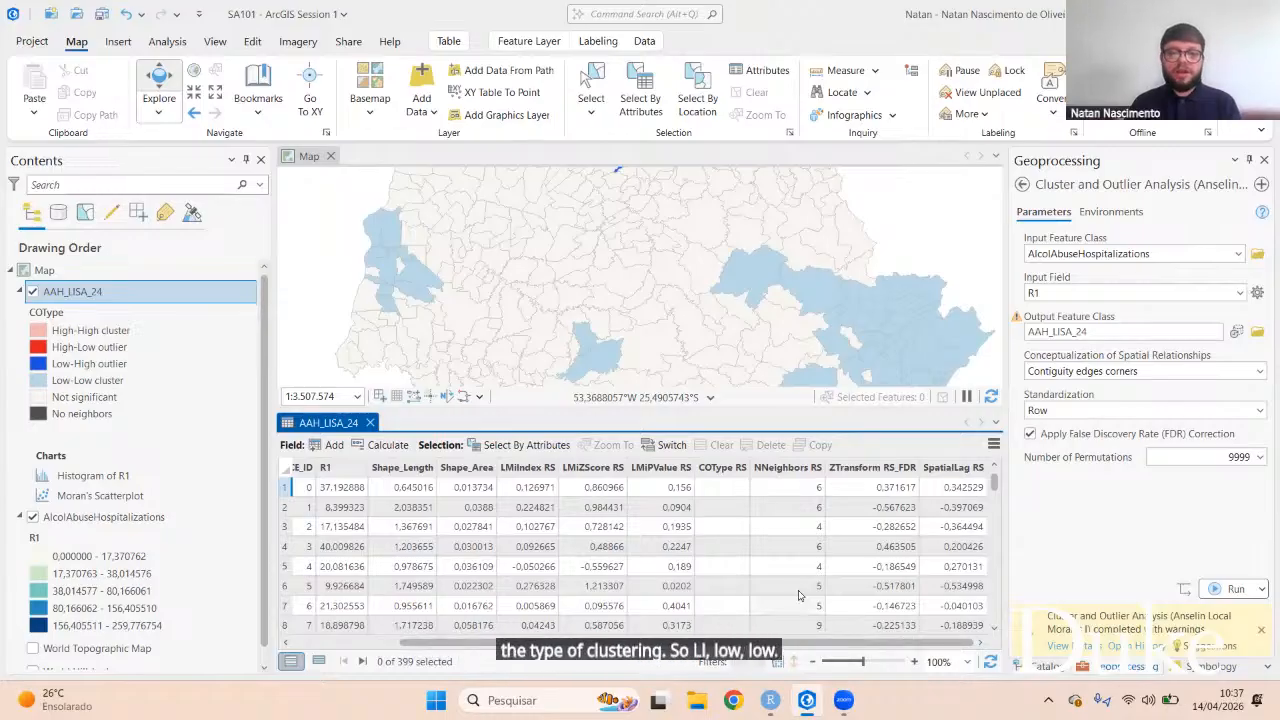
Step: Examine the COType, z-score and p-value columns of the first 50 or so records to tell clusters from non-significant municipalities
scroll(798, 596, "down", 15)
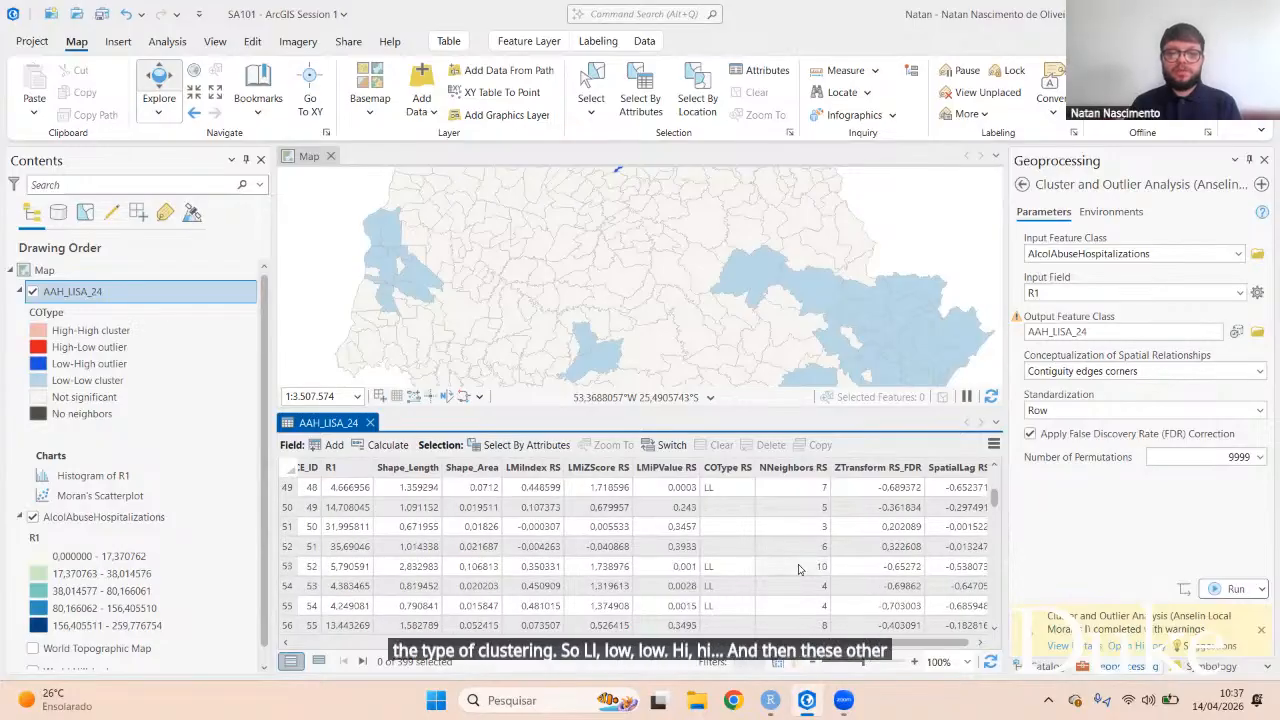
scroll(734, 569, "up", 15)
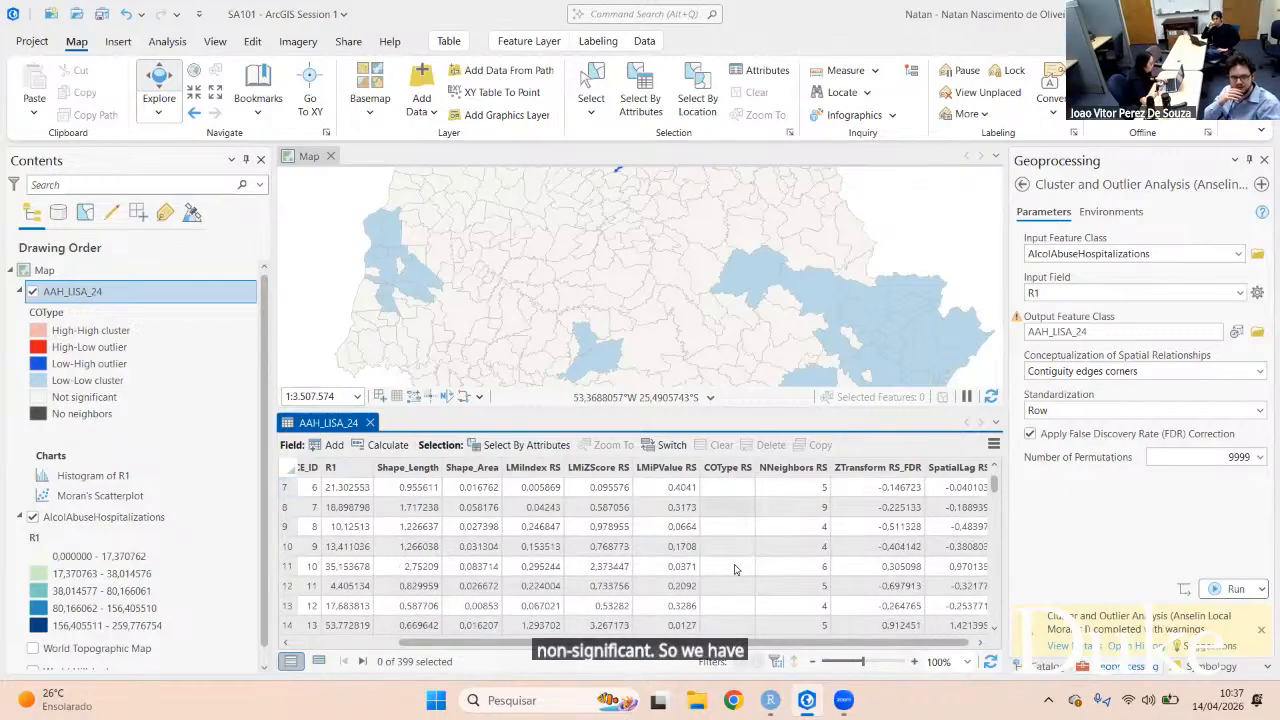
scroll(600, 535, "down", 14)
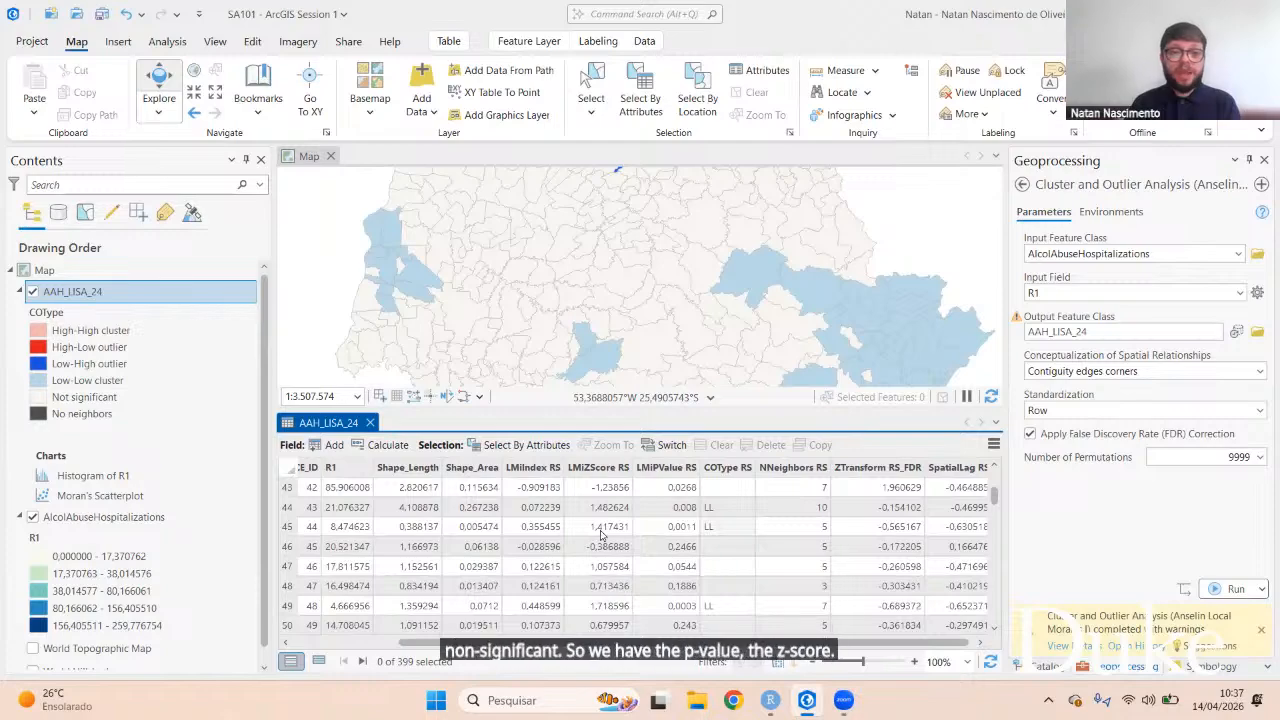
scroll(558, 500, "up", 4)
scroll(553, 491, "down", 2)
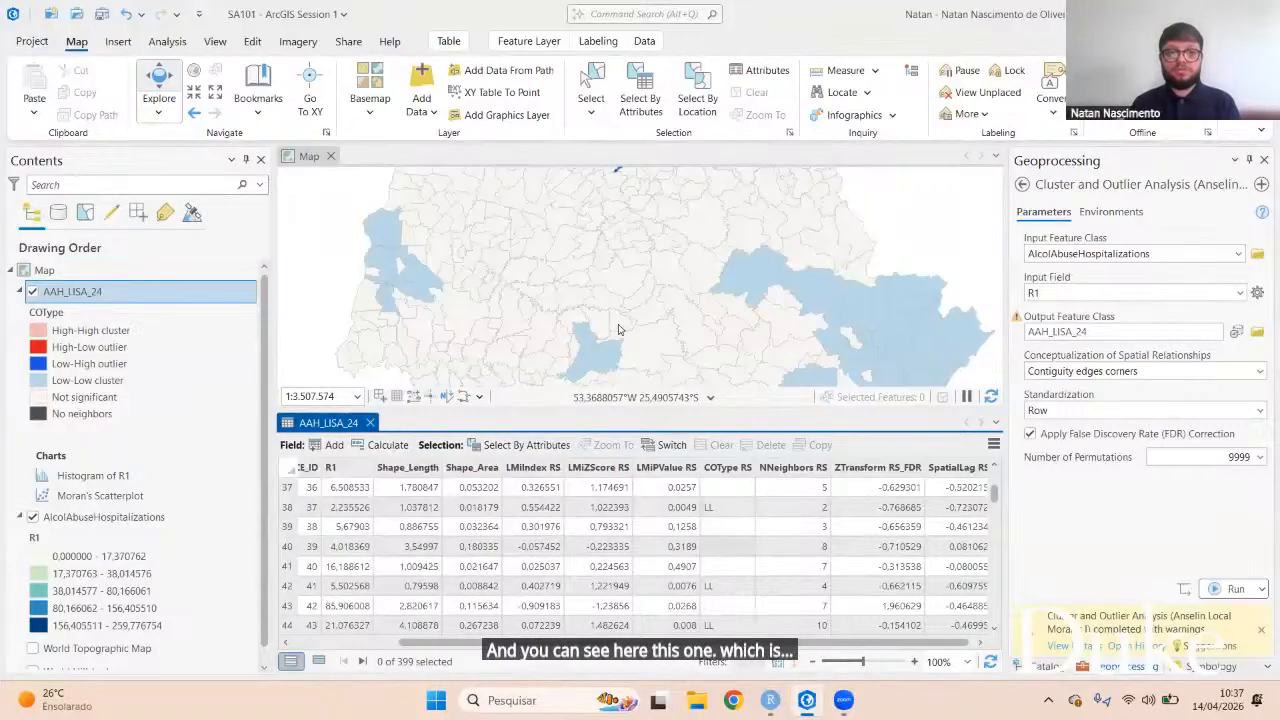
scroll(618, 330, "down", 2)
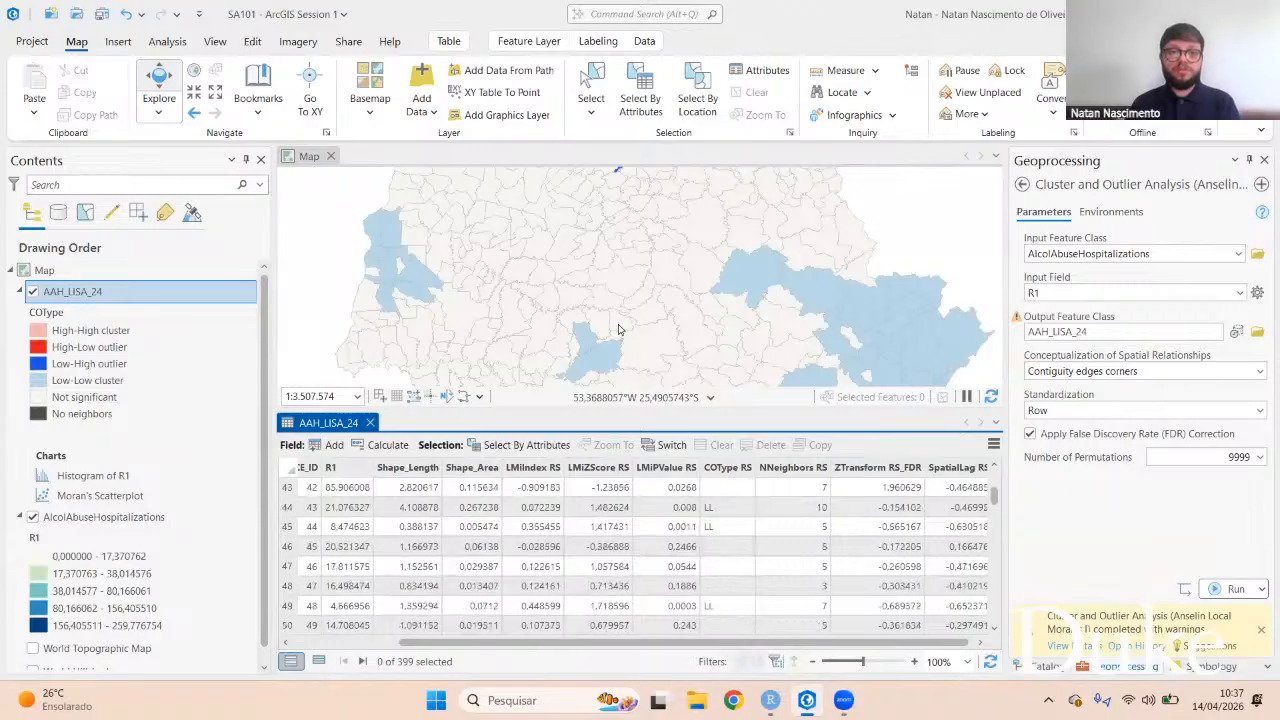
Step: Compare the local Moran's index, neighbor count and cluster type of records down to about row 190, and return to the first record
scroll(648, 403, "down", 6)
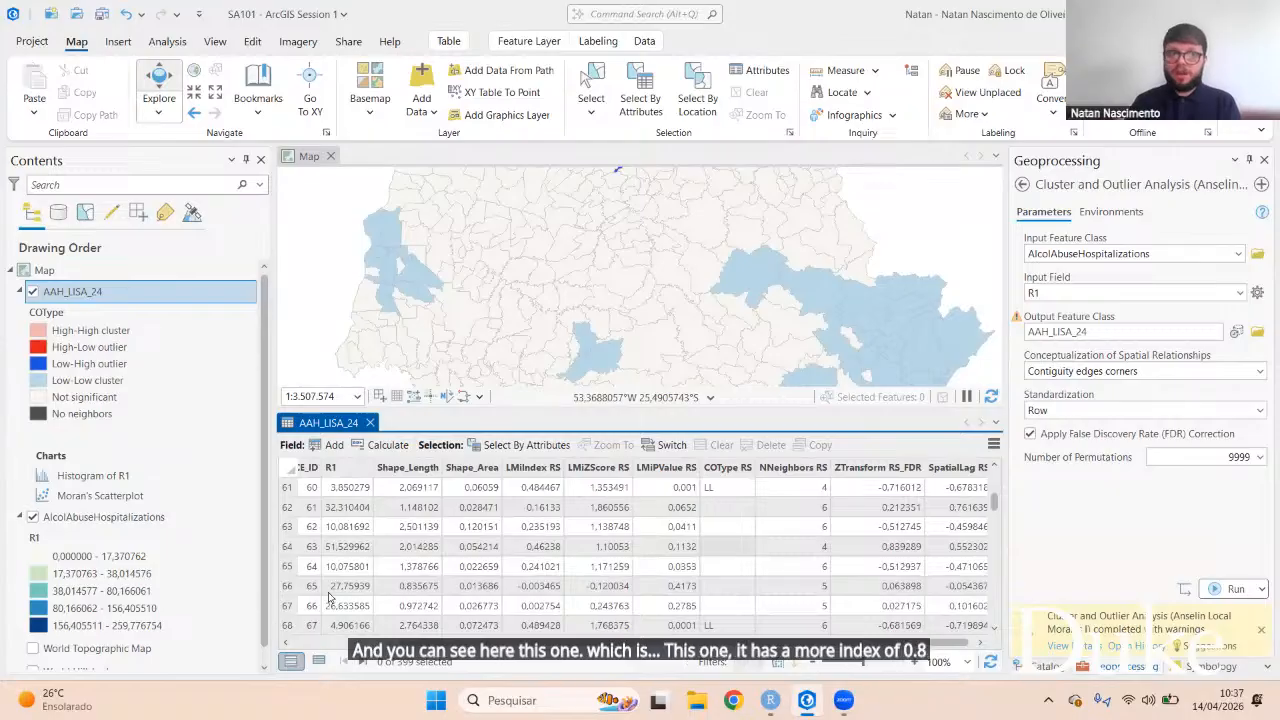
scroll(292, 590, "down", 4)
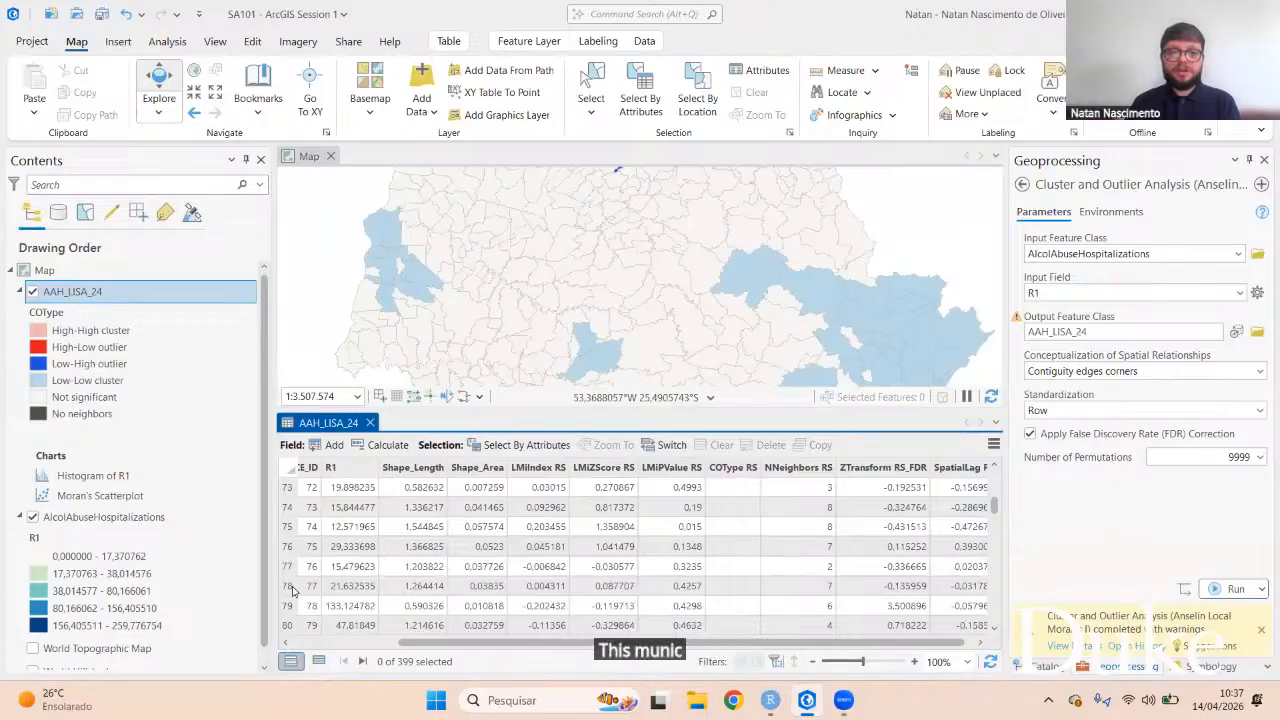
scroll(765, 600, "down", 4)
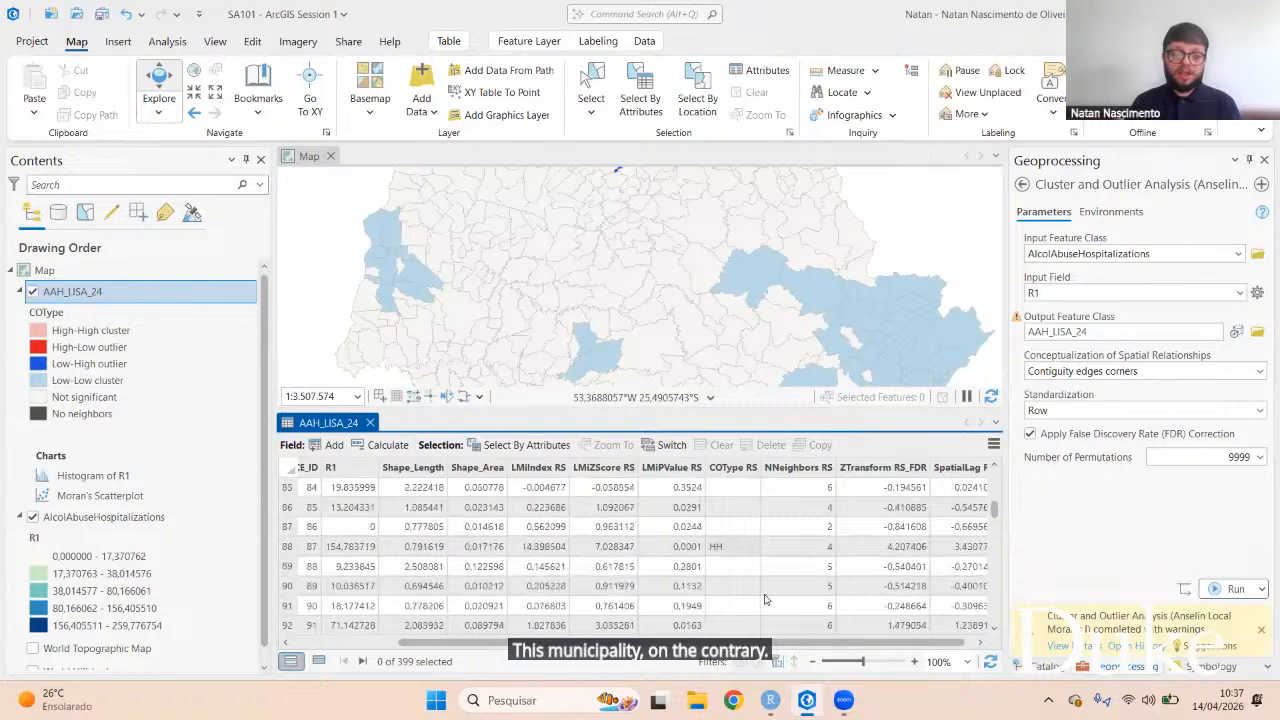
scroll(750, 598, "down", 2)
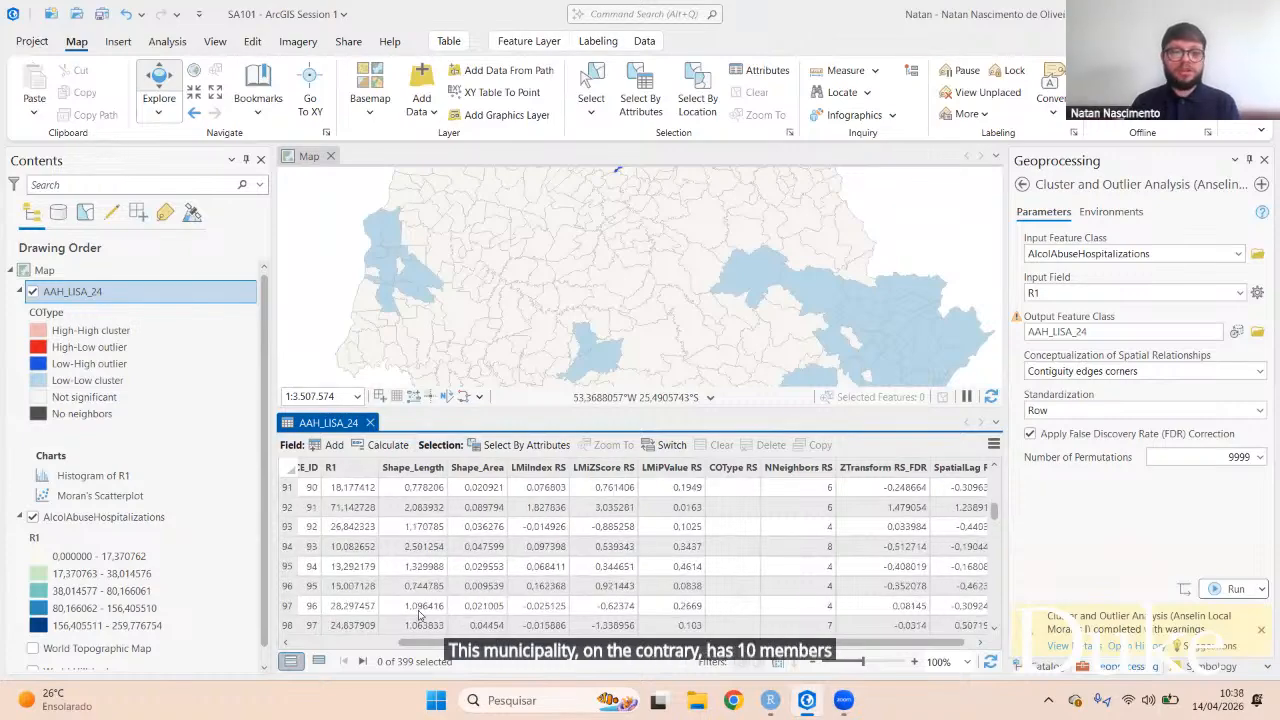
scroll(560, 612, "down", 2)
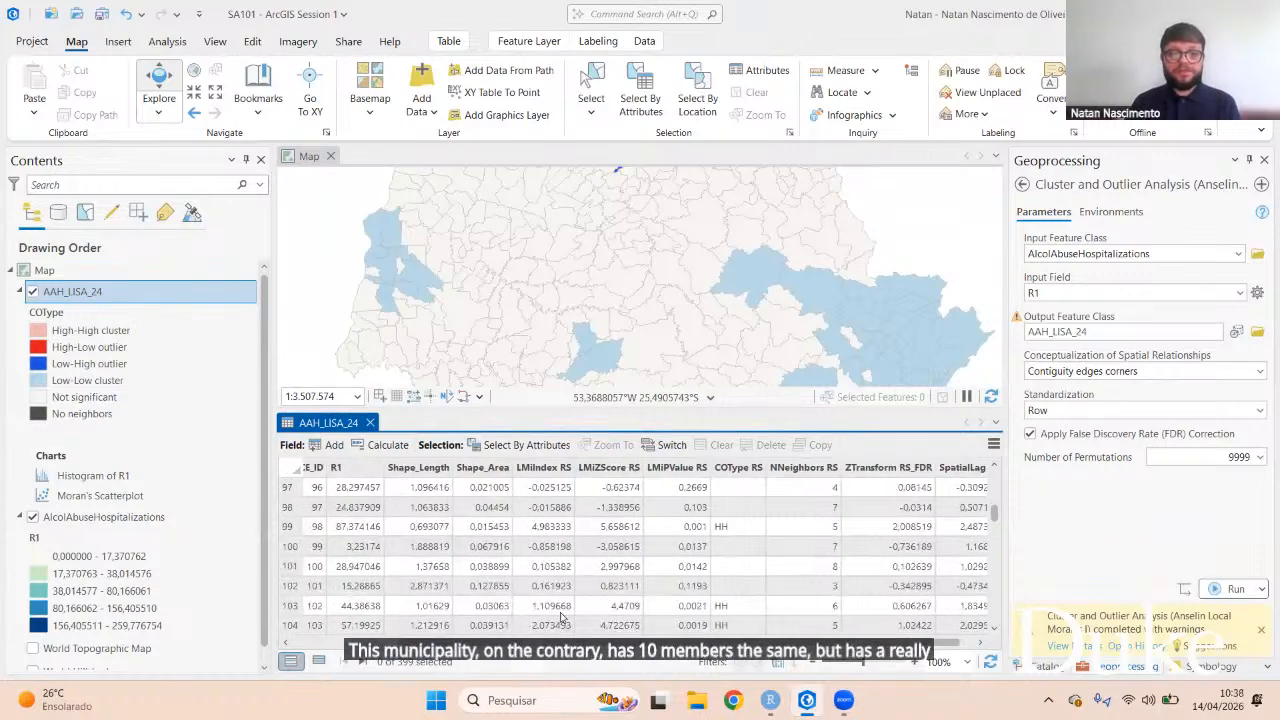
scroll(560, 614, "down", 14)
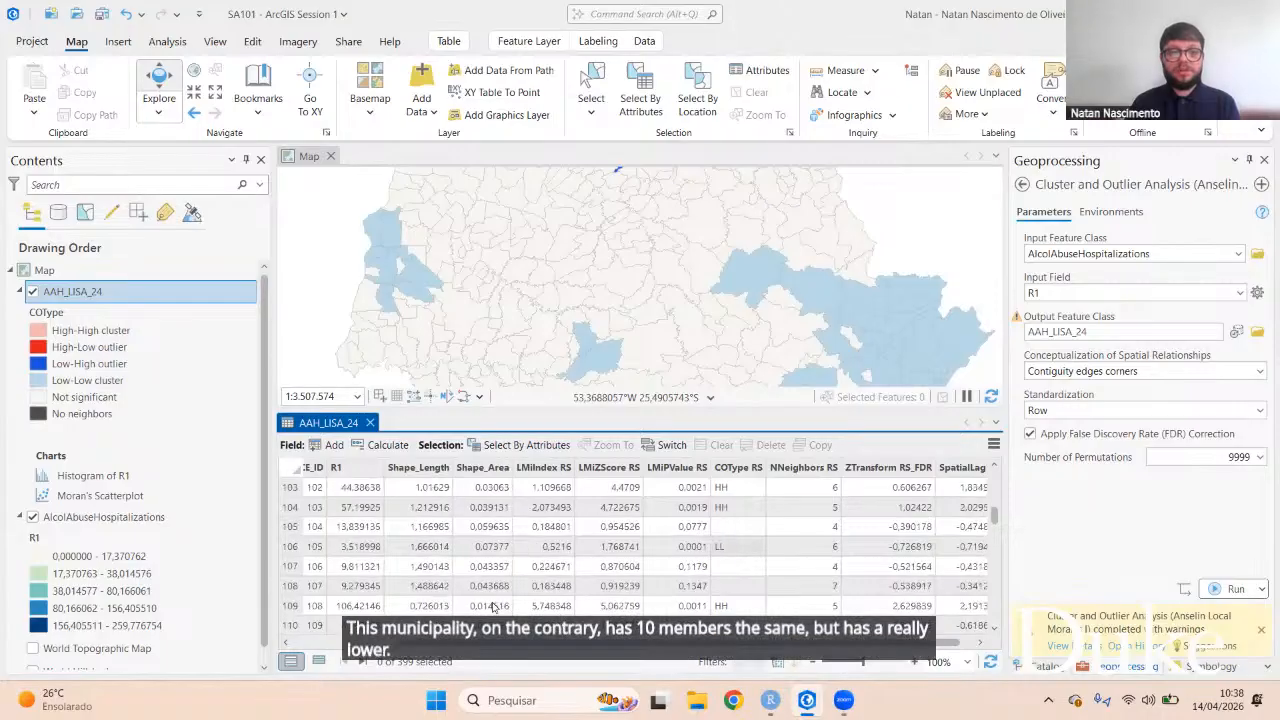
scroll(562, 608, "down", 2)
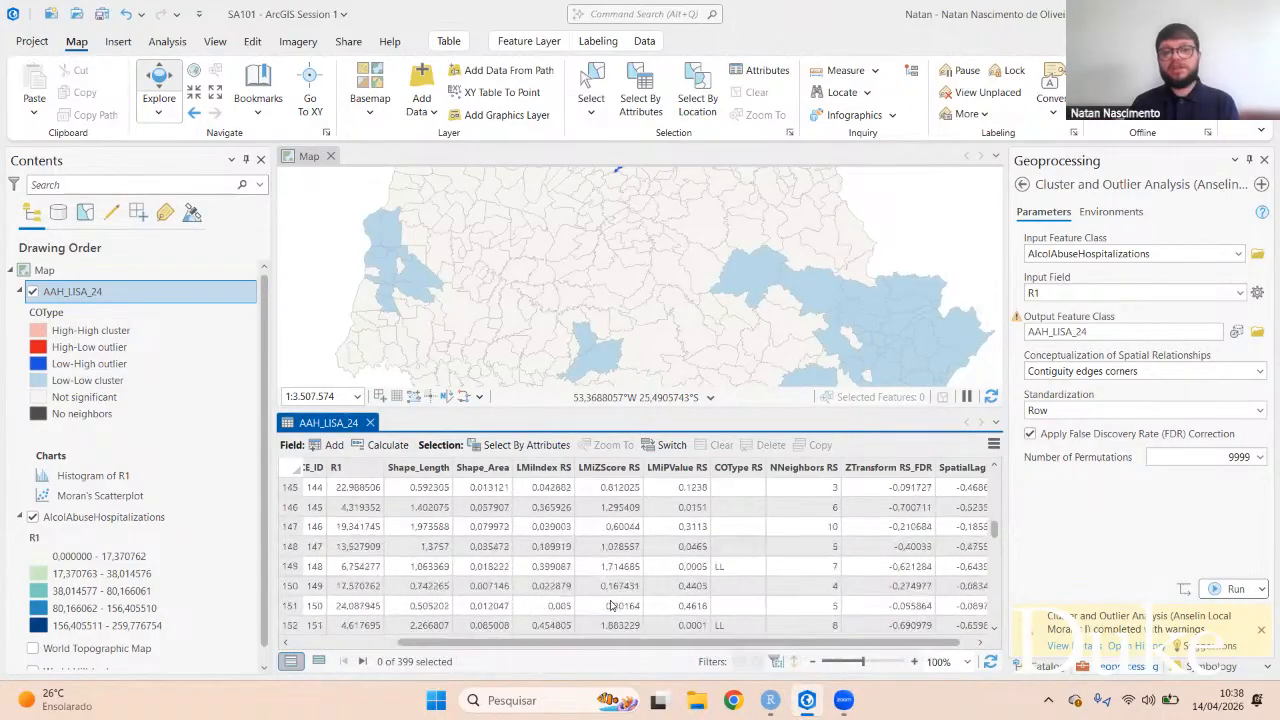
scroll(540, 610, "down", 12)
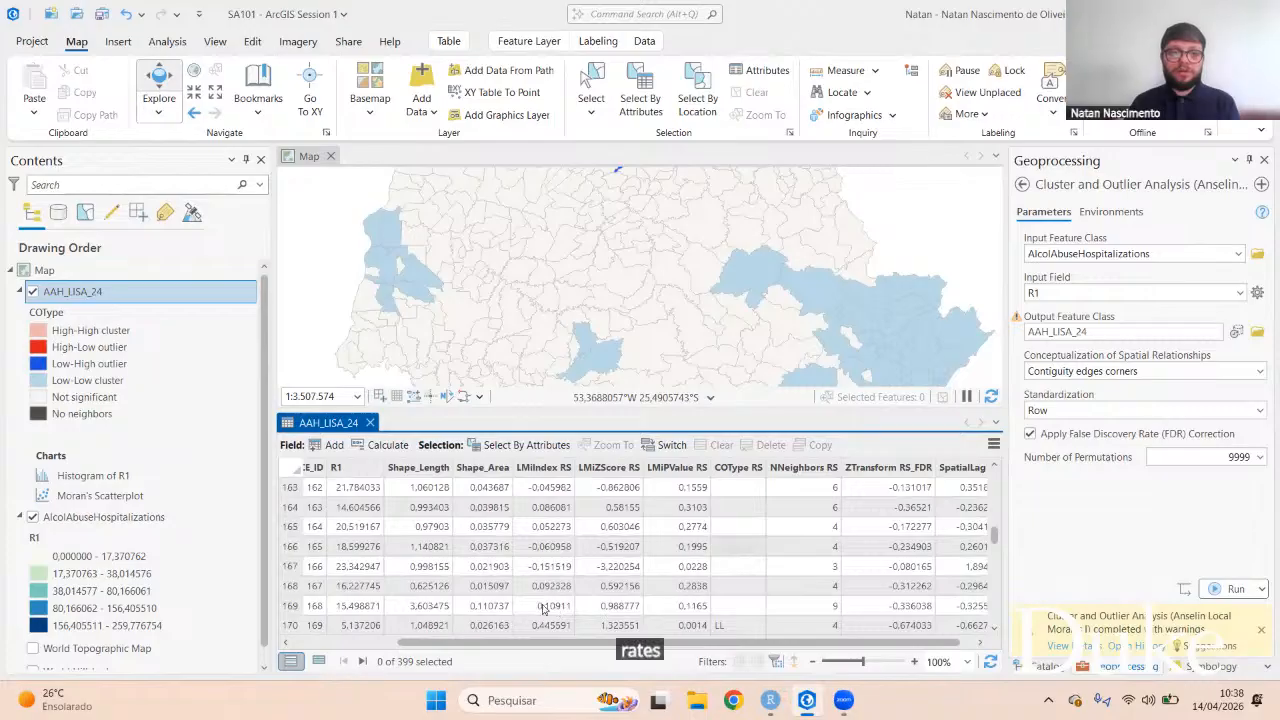
scroll(543, 609, "down", 2)
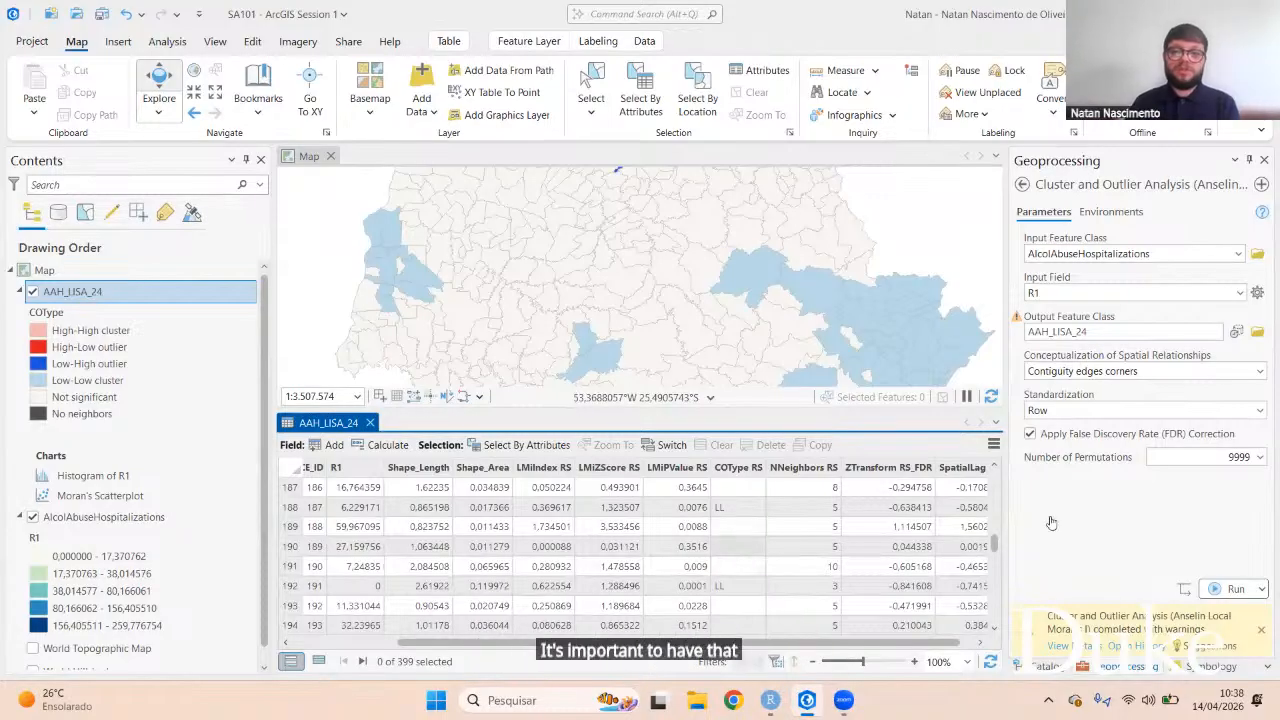
scroll(735, 565, "up", 2)
scroll(905, 505, "up", 6)
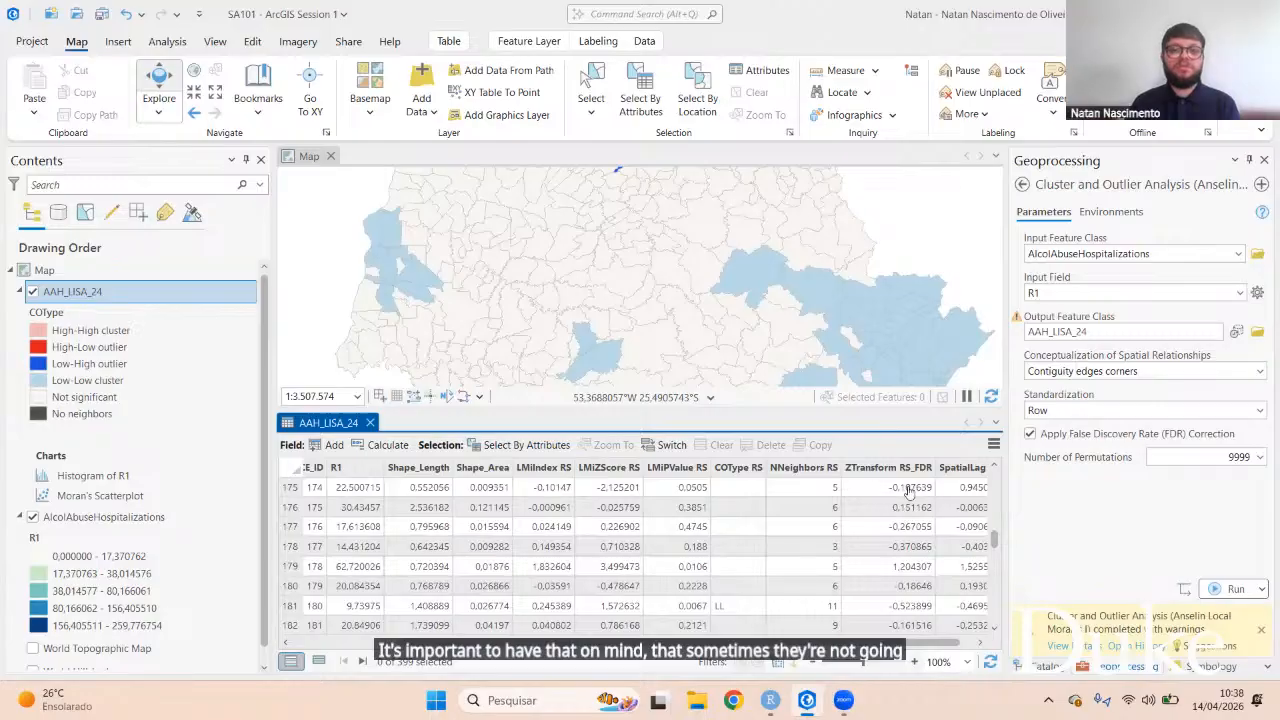
scroll(640, 520, "up", 18)
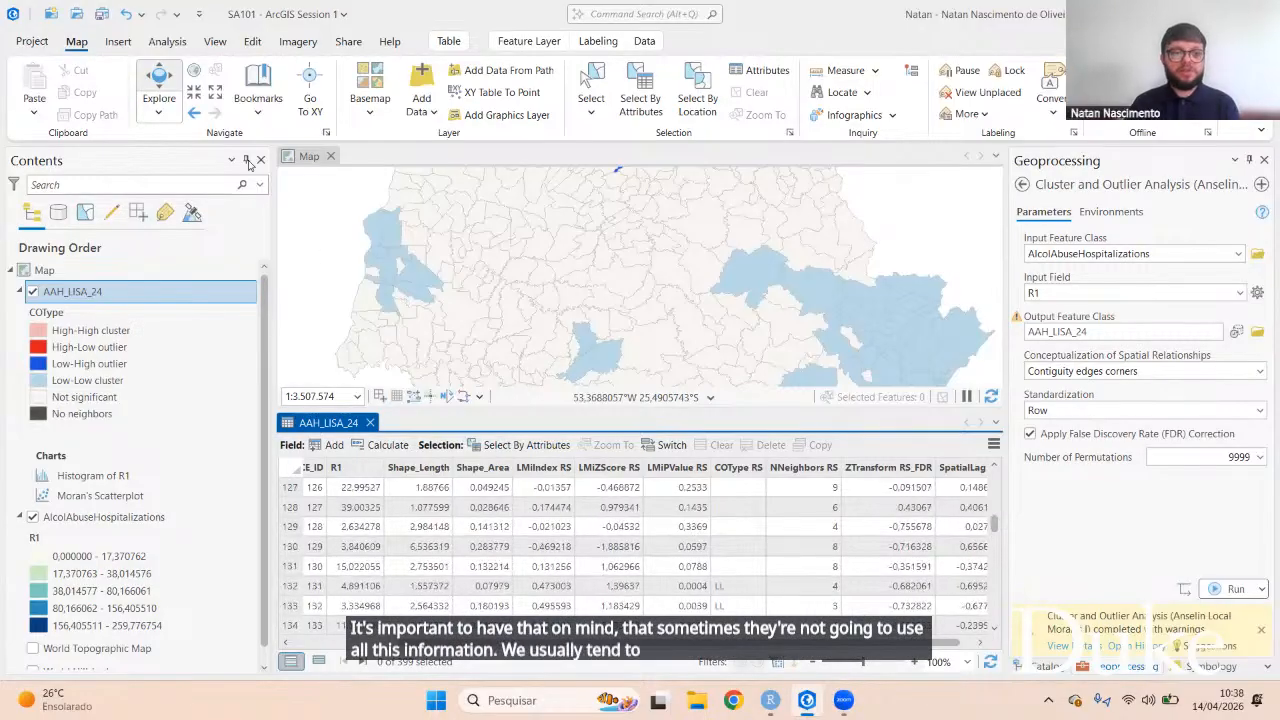
scroll(905, 565, "up", 10)
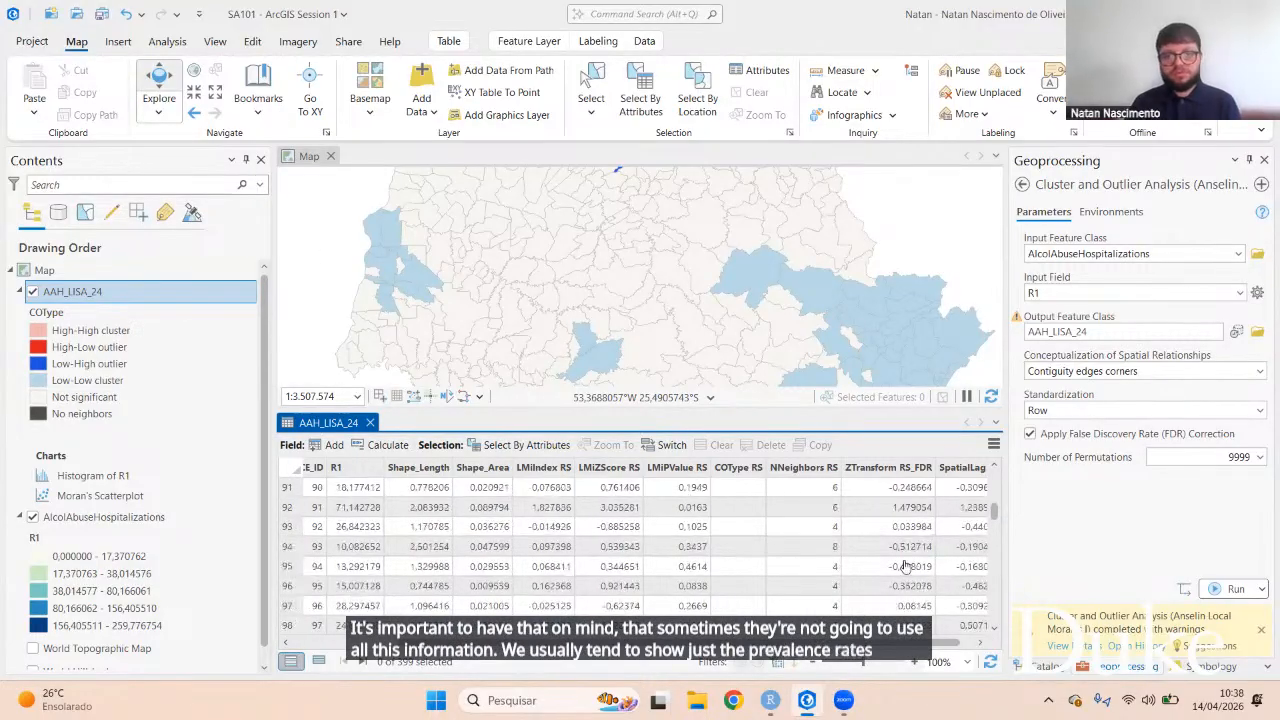
scroll(930, 425, "up", 20)
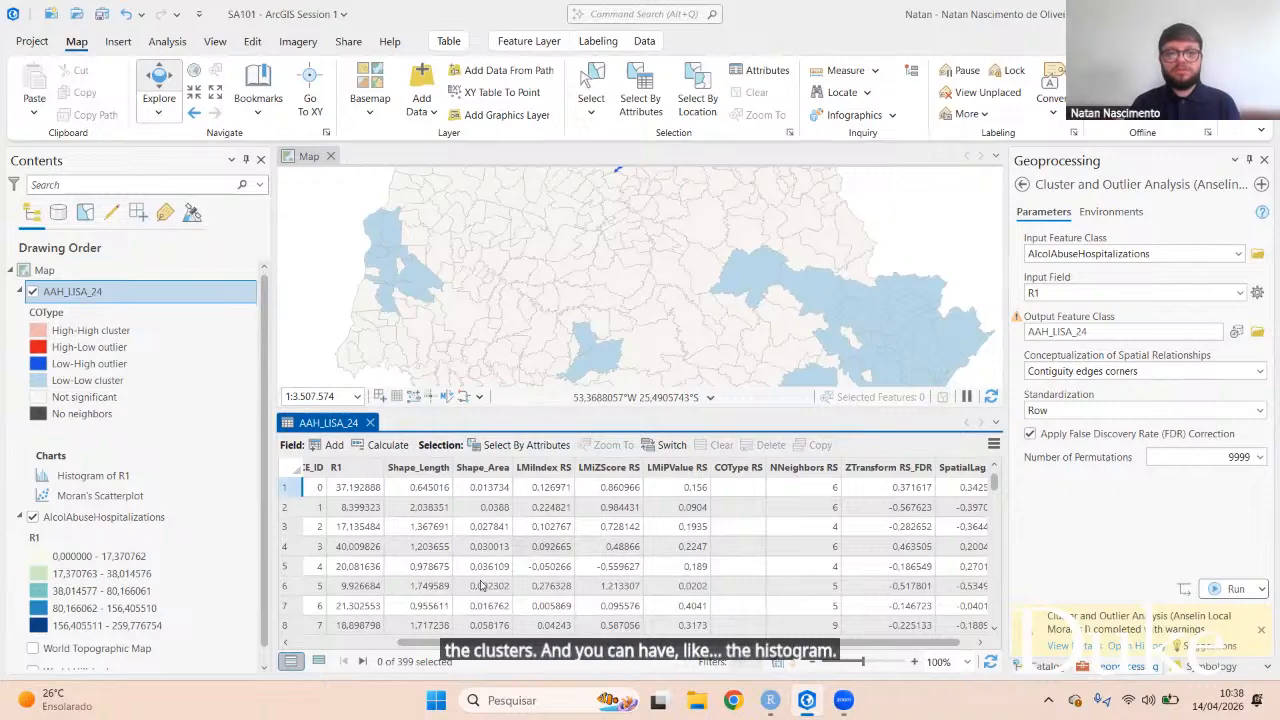
Step: Select record 31 in the AAH_LISA_24 table to highlight its municipality on the map, and close the table
scroll(481, 585, "down", 8)
left_click(544, 585)
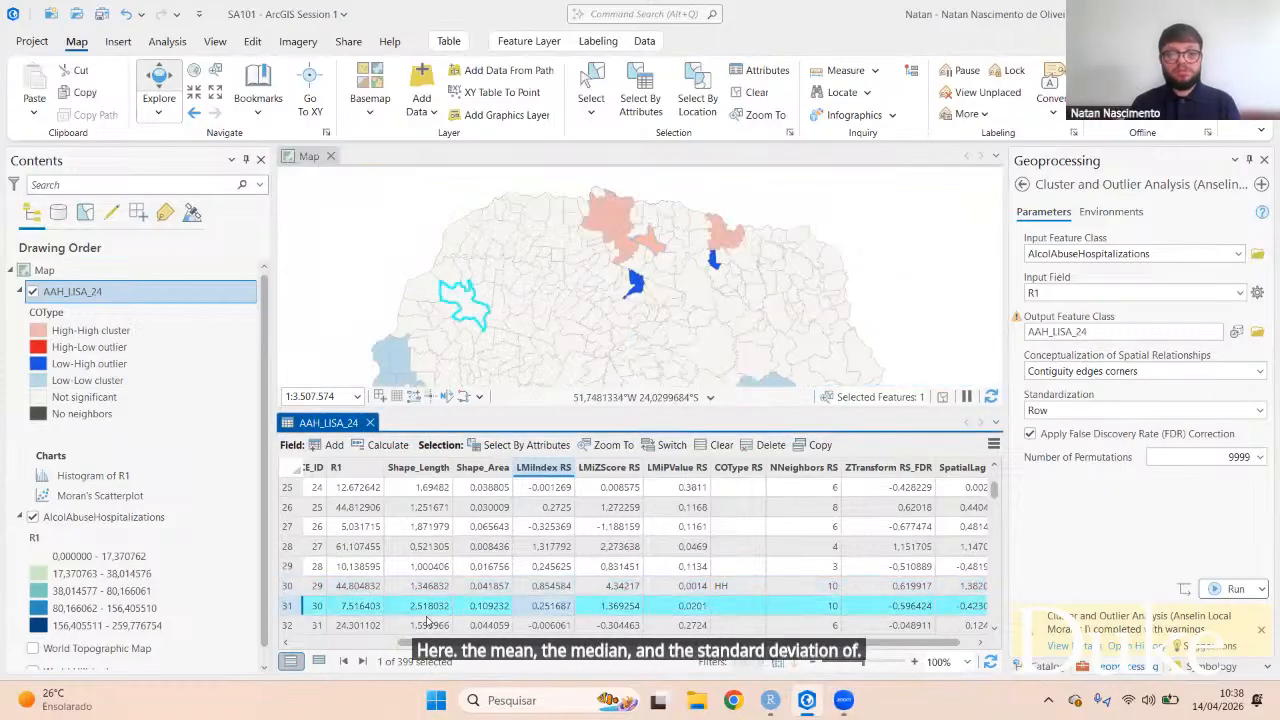
left_click(530, 605)
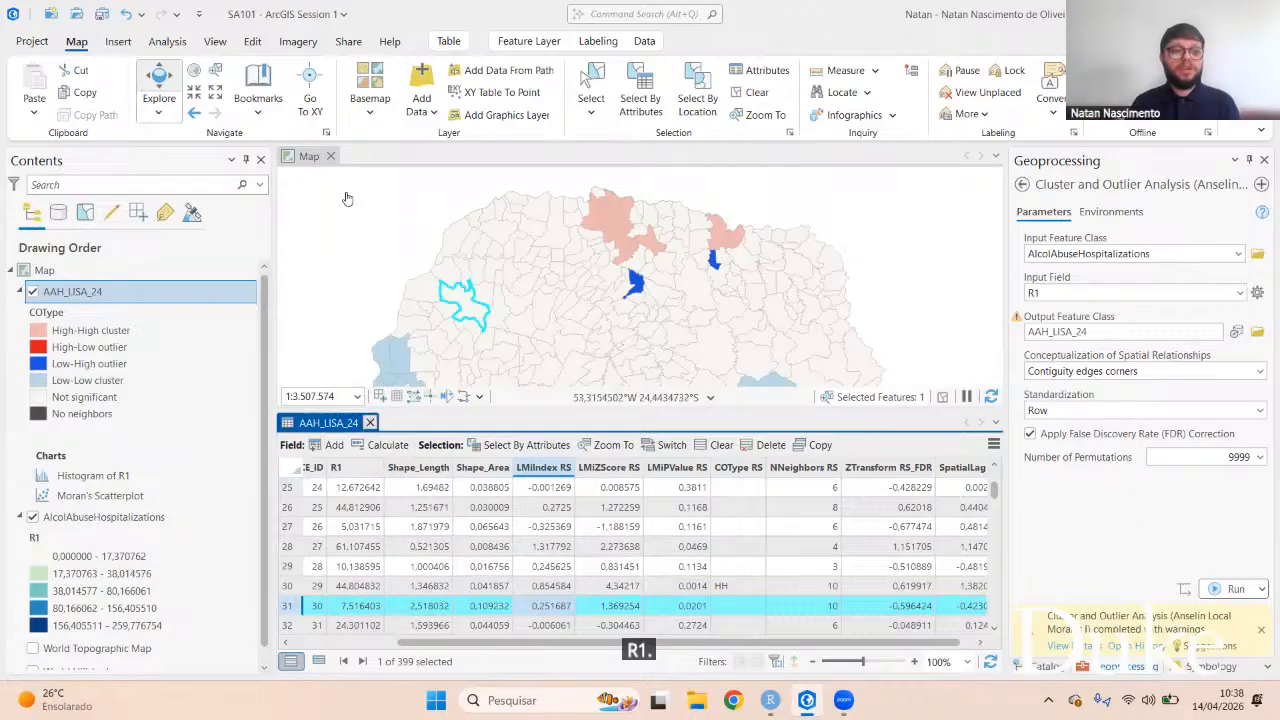
key("ctrl+F4")
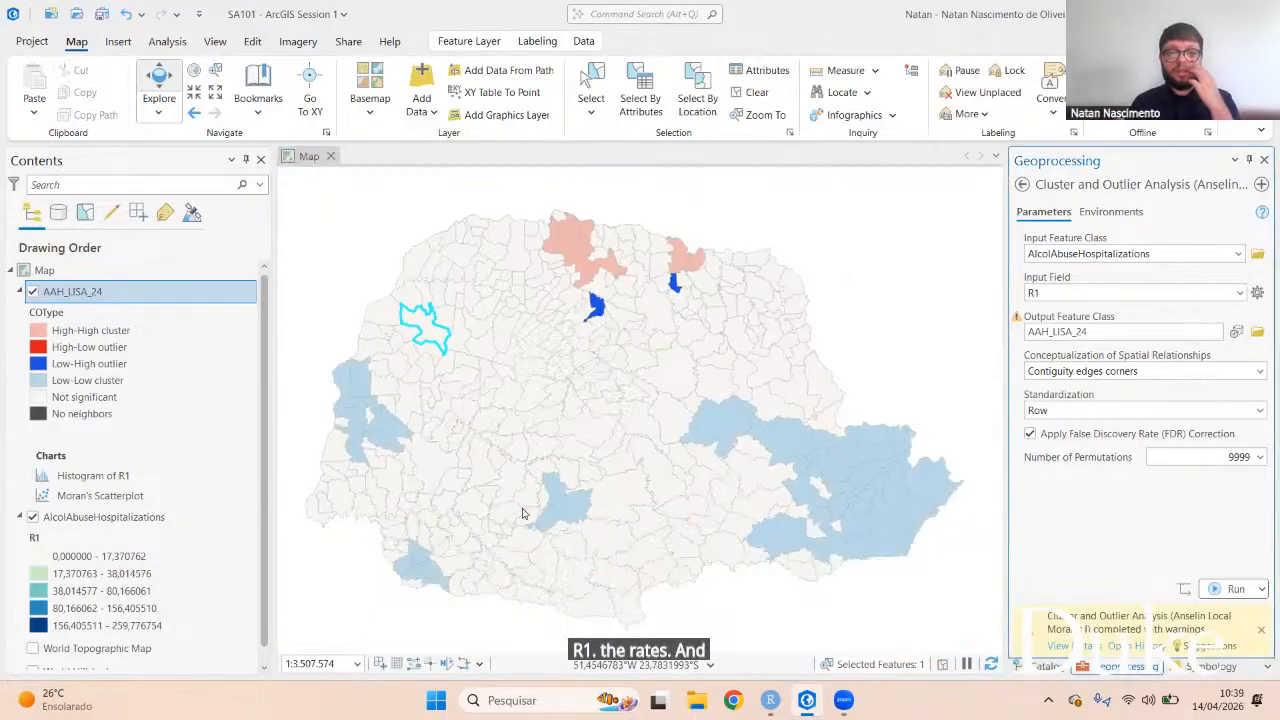
Step: Open the Histogram of R1 and the Moran's Scatterplot of AAH_LISA_24, and inspect a point in the scatterplot's low-low quadrant
double_click(93, 475)
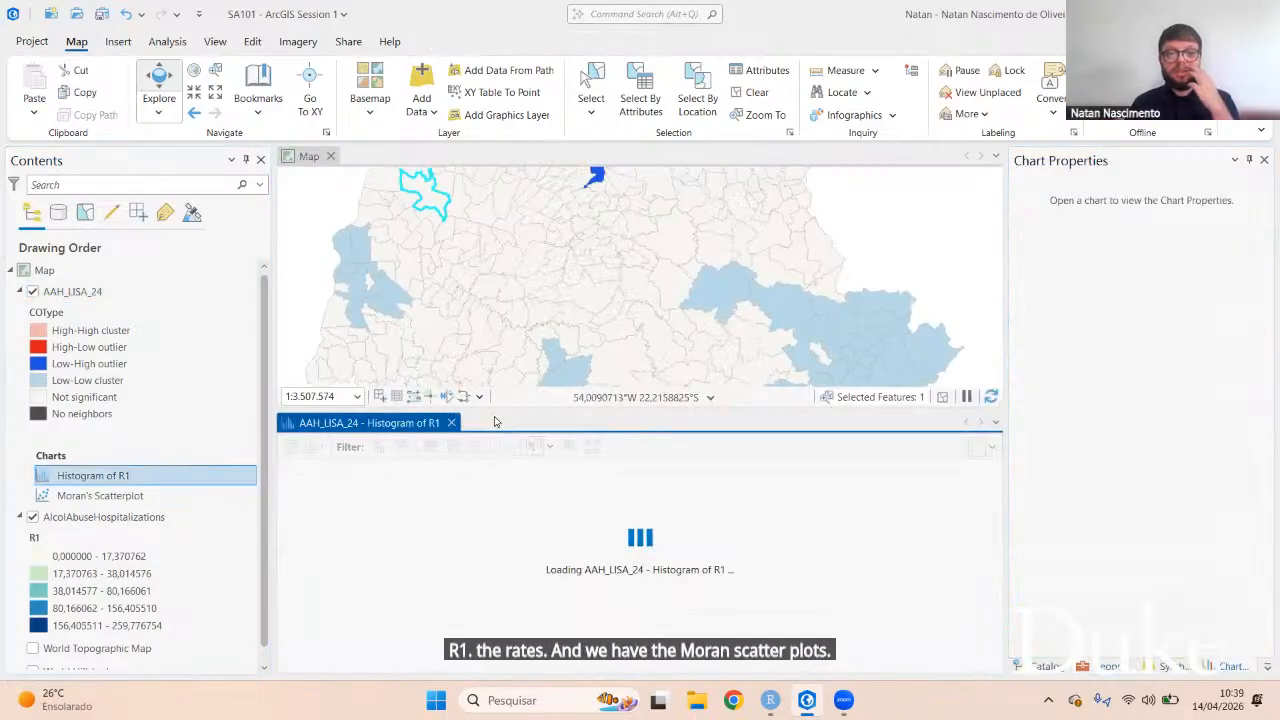
double_click(100, 496)
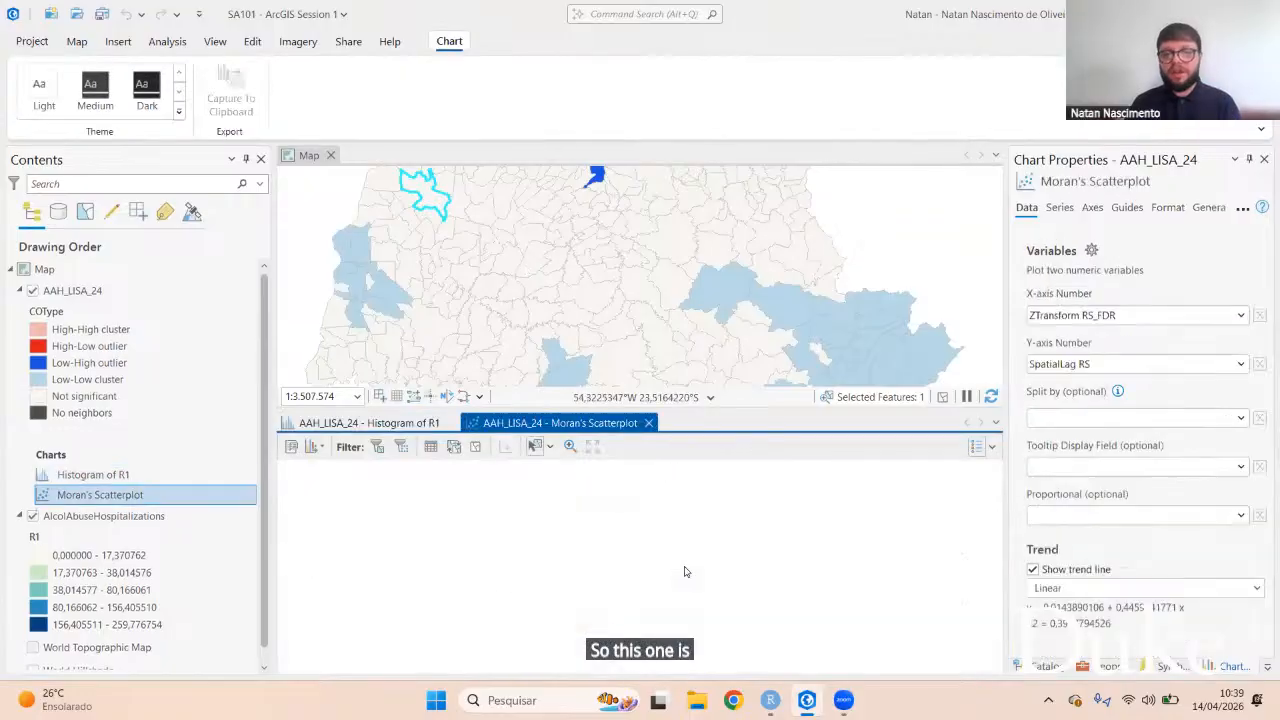
mouse_move(643, 562)
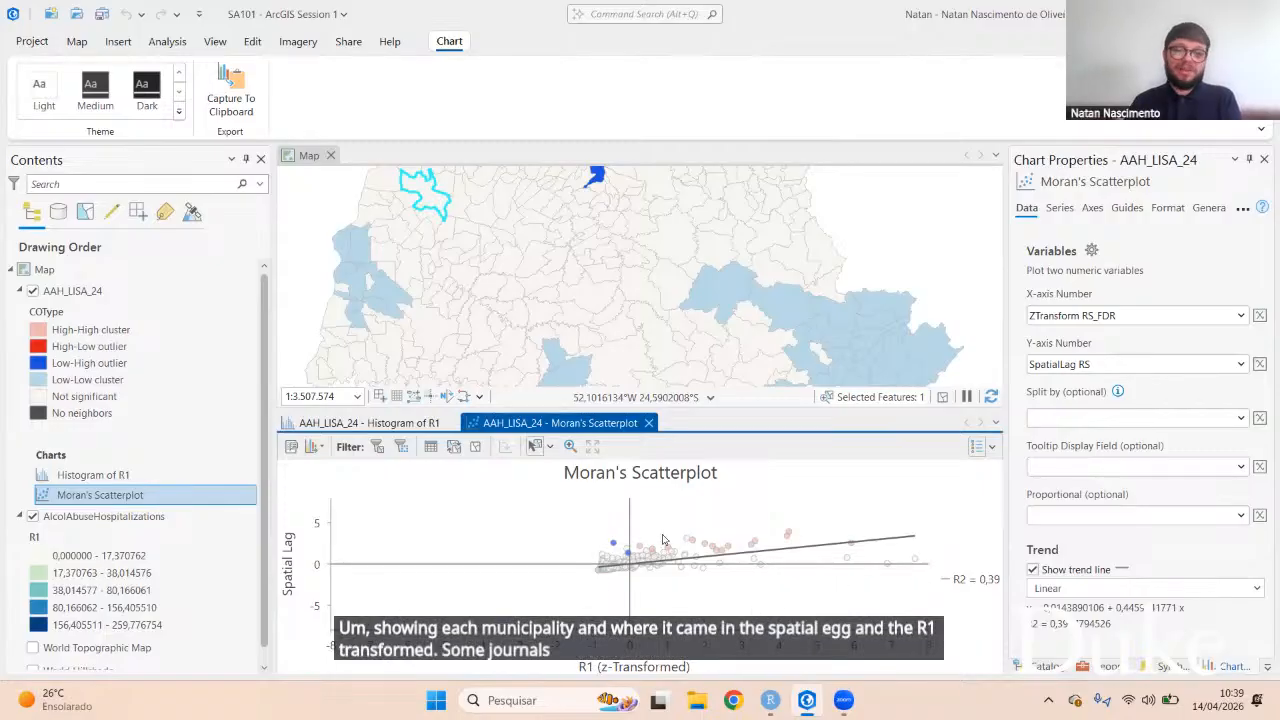
mouse_move(601, 578)
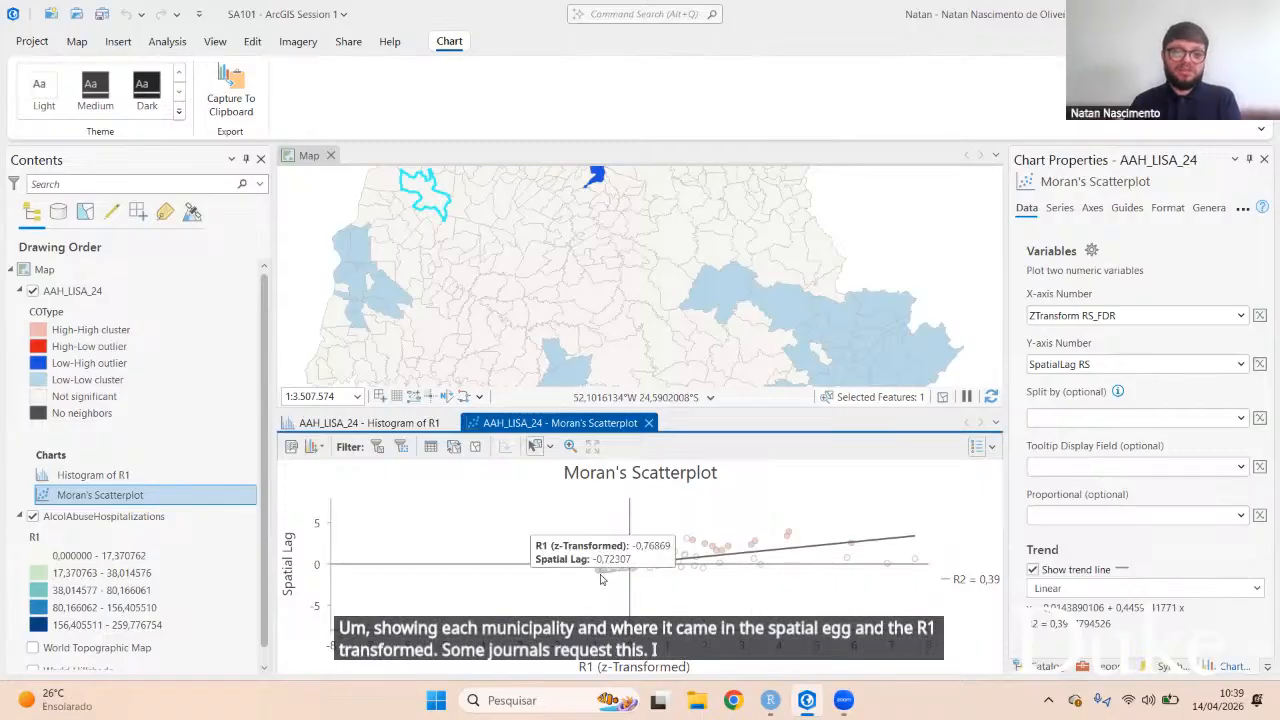
Step: Close the Moran's Scatterplot and the Histogram of R1 charts of AAH_LISA_24
left_click(570, 446)
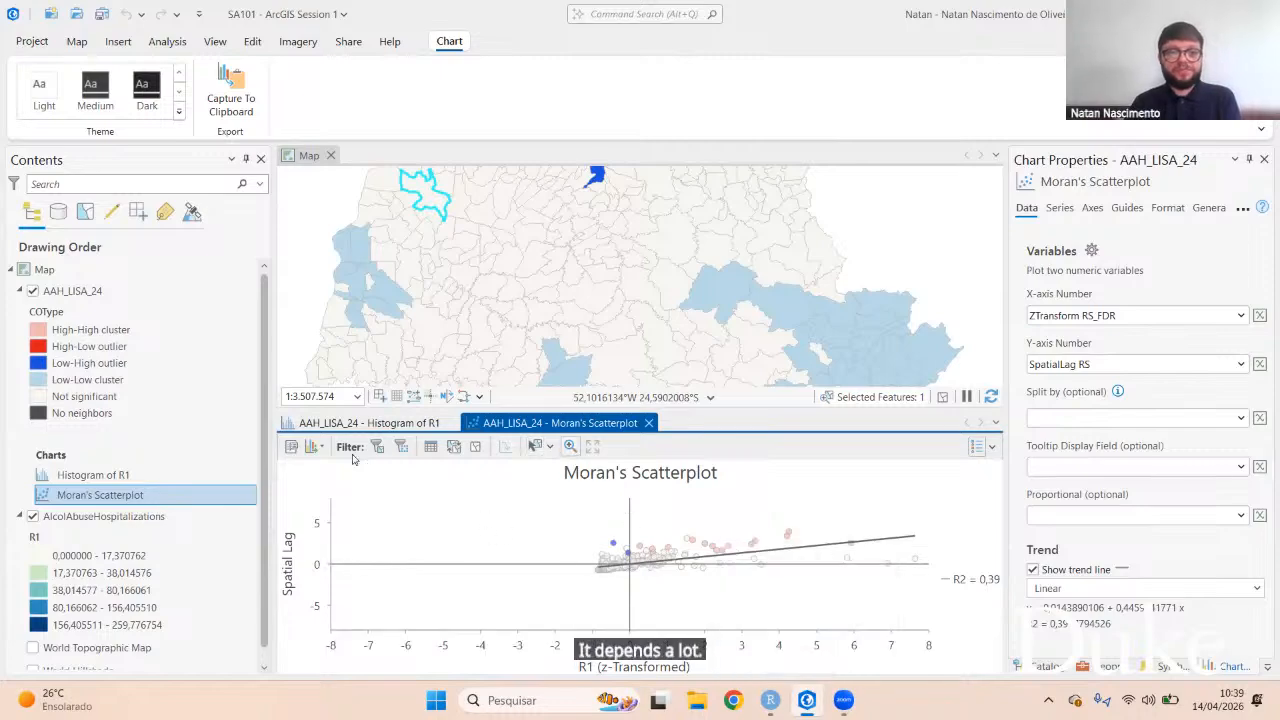
left_click(648, 423)
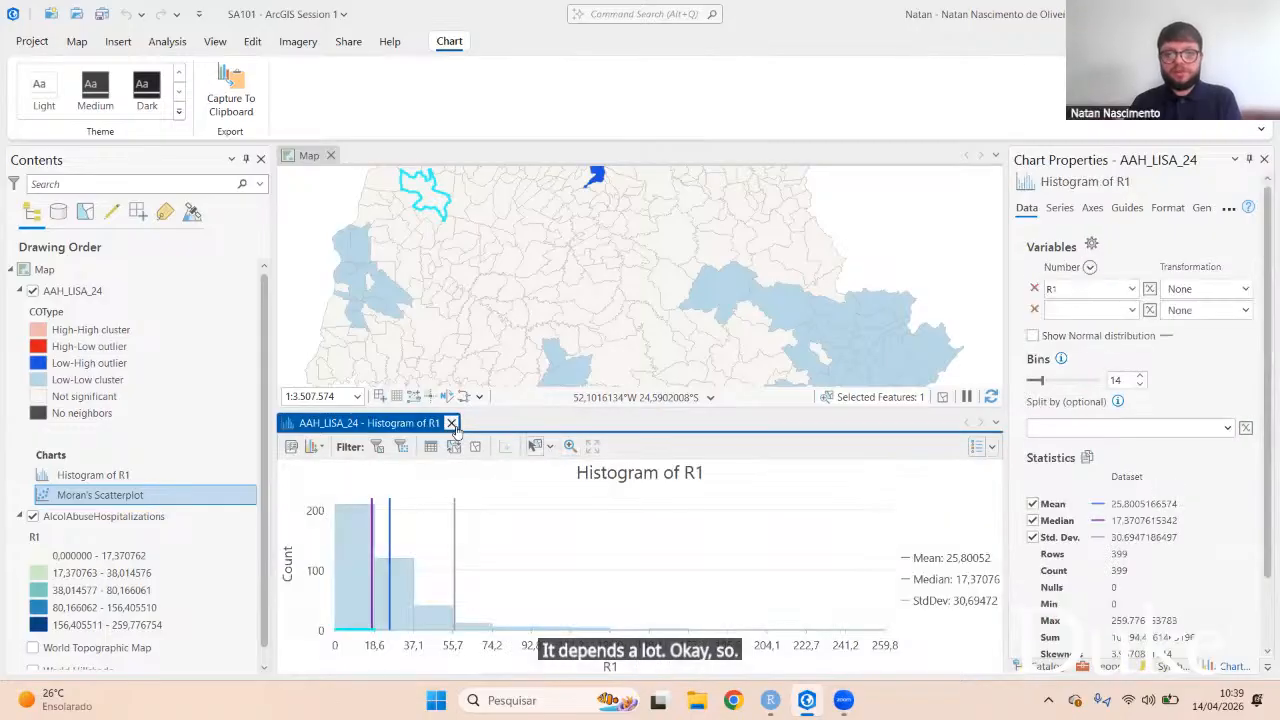
left_click(452, 423)
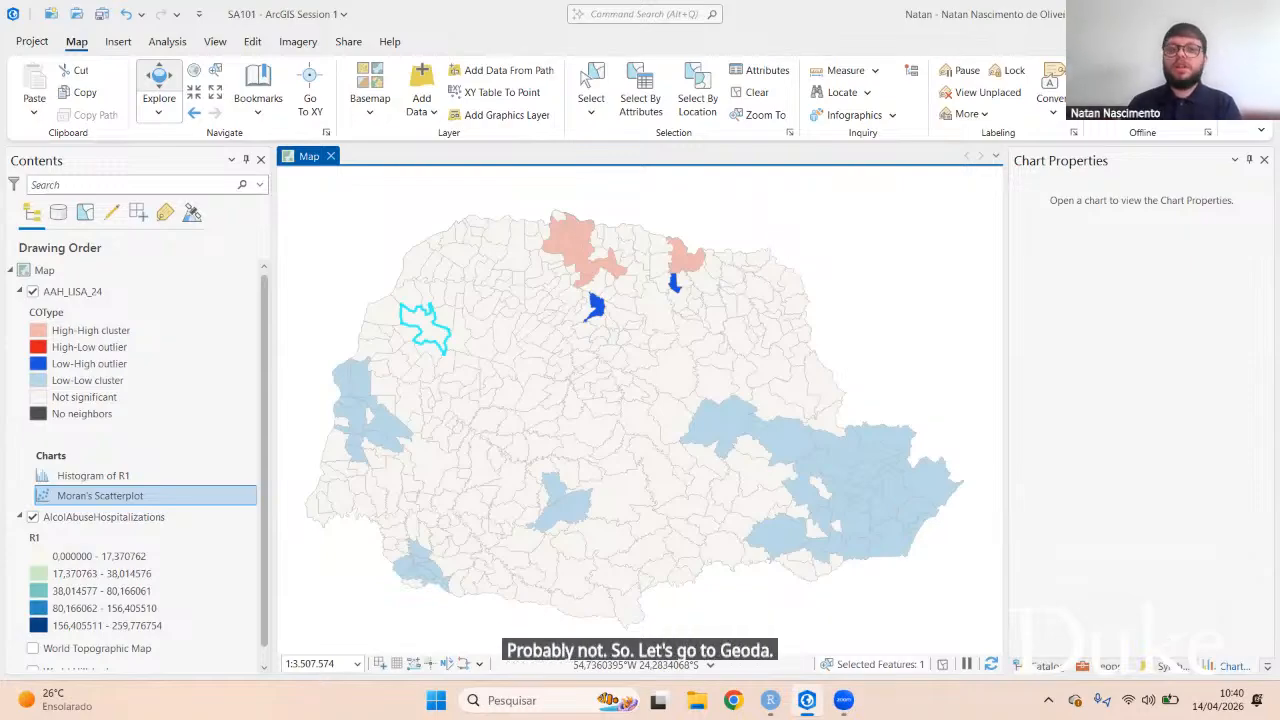
Step: Switch to GeoDa and open the recent AlcolAbuseHospitalizations shapefile as a new project
key("super+Down")
key("super+Down")
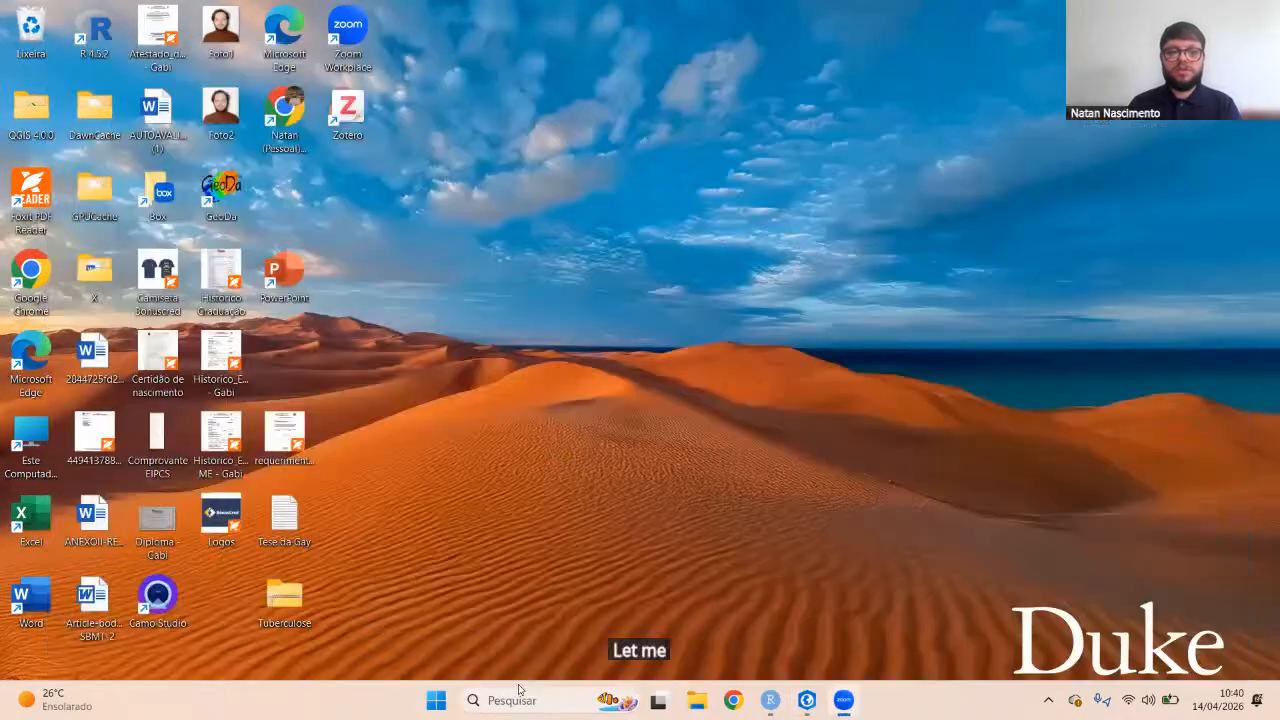
key("super+s")
left_click(535, 174)
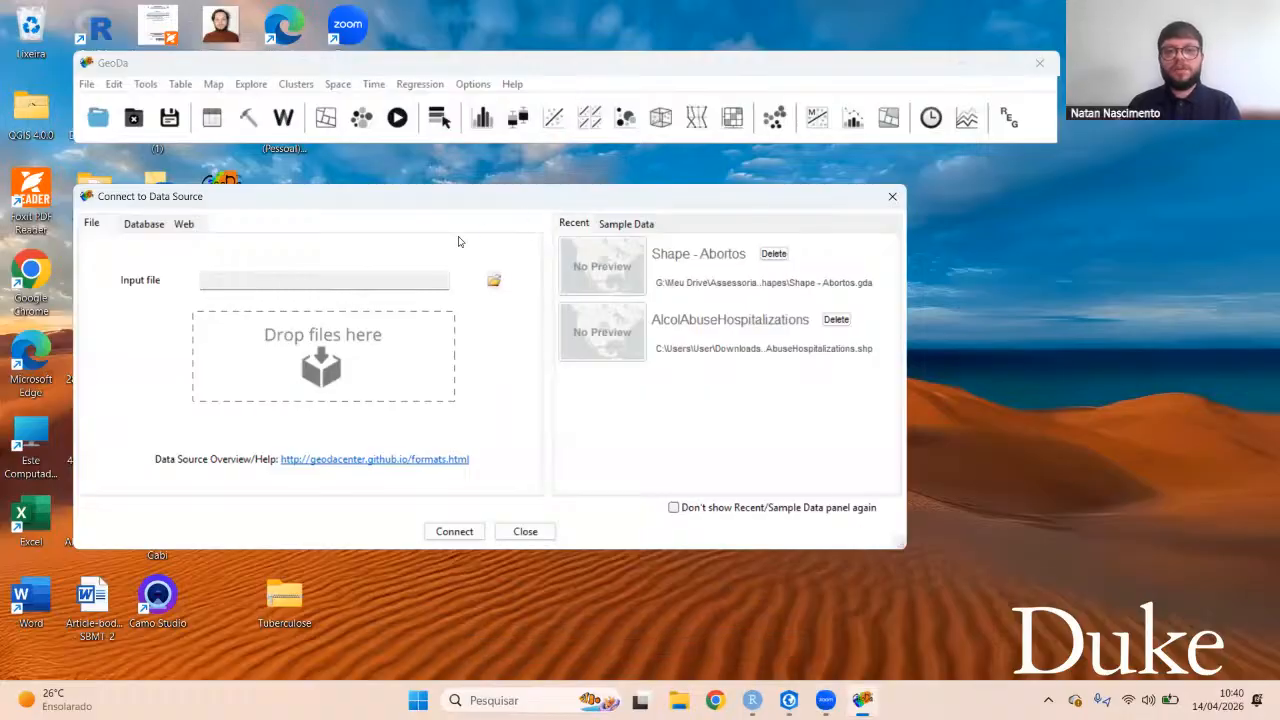
left_click(601, 336)
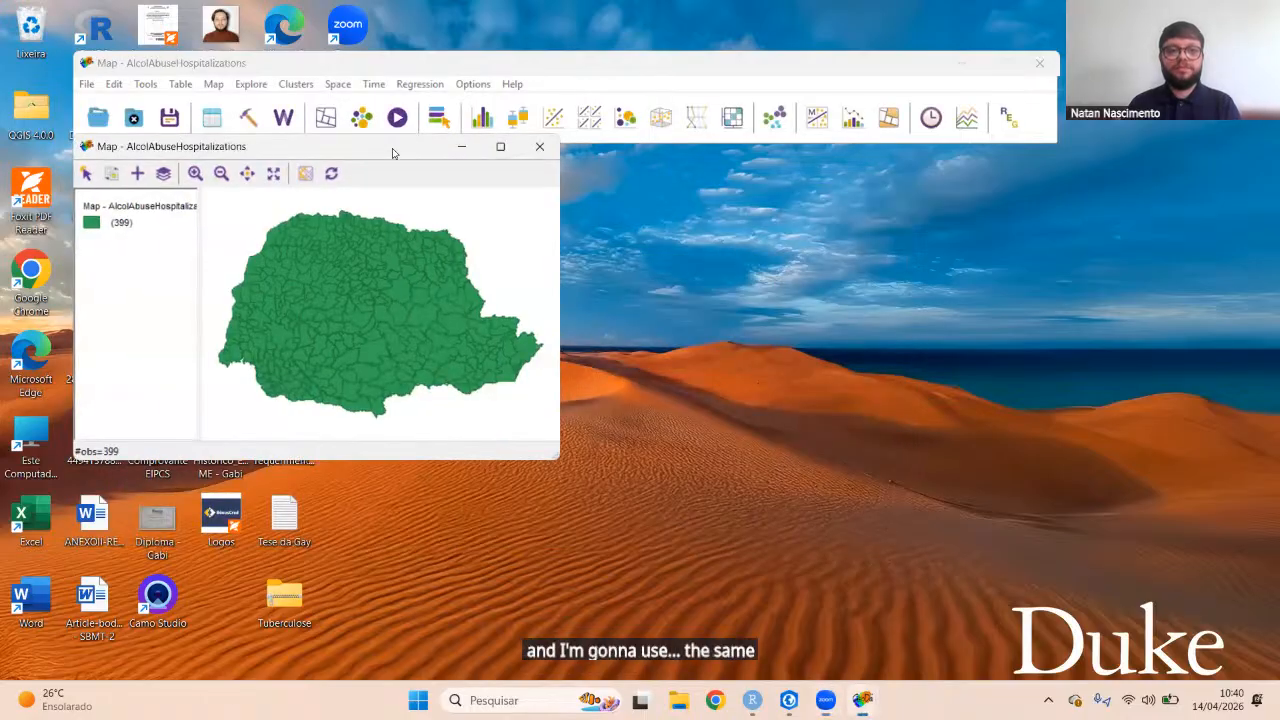
Step: Enlarge the AlcolAbuseHospitalizations map window and place it just below the GeoDa main window
left_click_drag(393, 153, 361, 252)
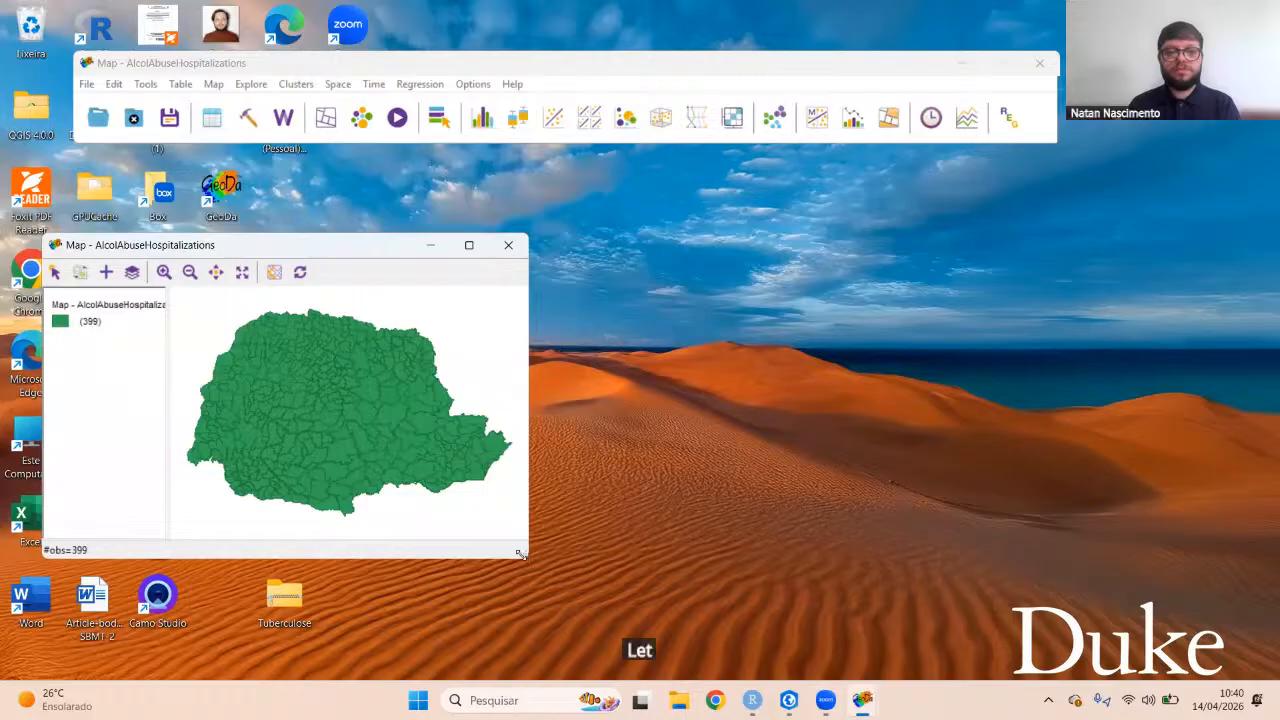
left_click_drag(522, 556, 680, 632)
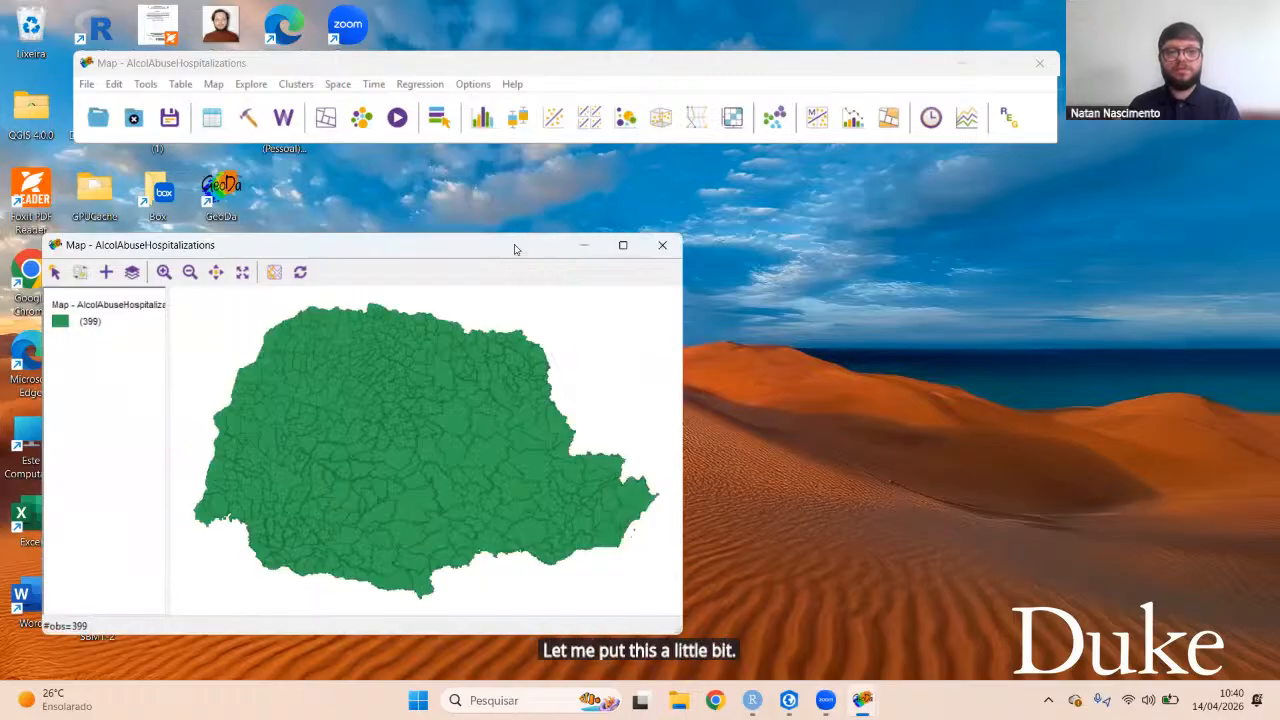
left_click_drag(422, 250, 450, 181)
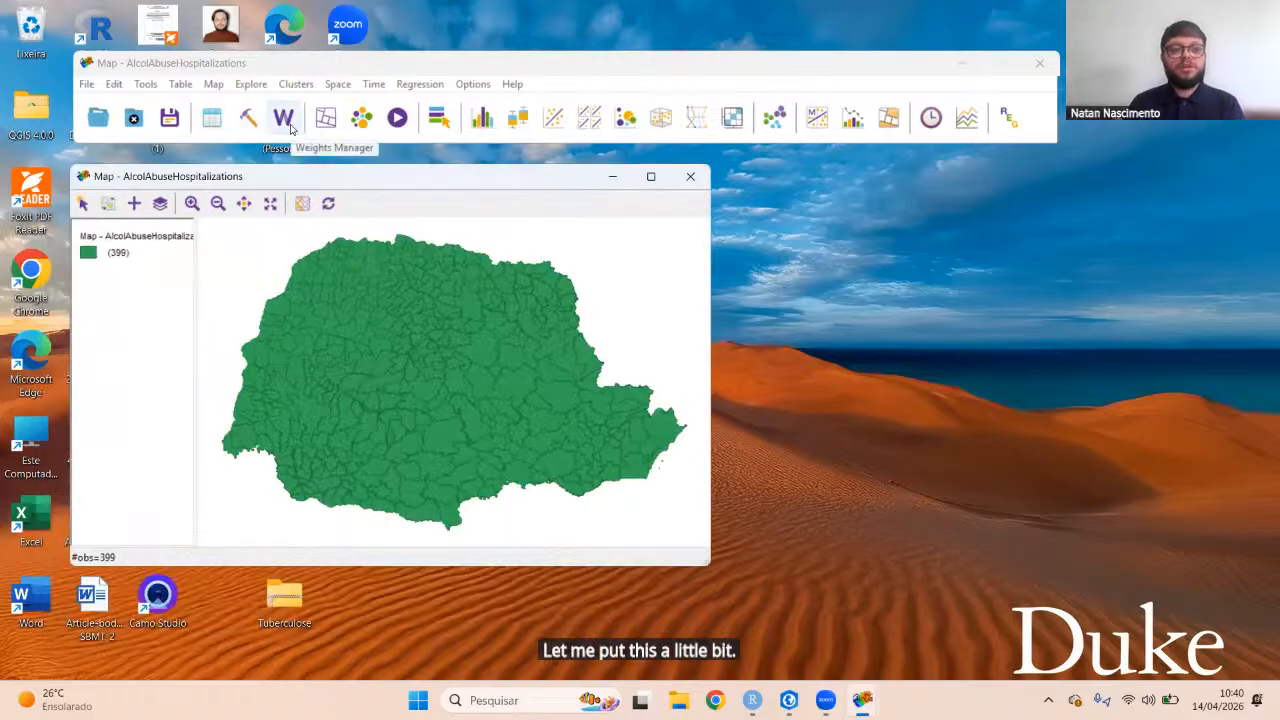
Step: Inspect the attribute table across to the R1, R1_CR, R2 and R2_CR rate columns, and close it
left_click(211, 120)
left_click_drag(240, 494, 673, 478)
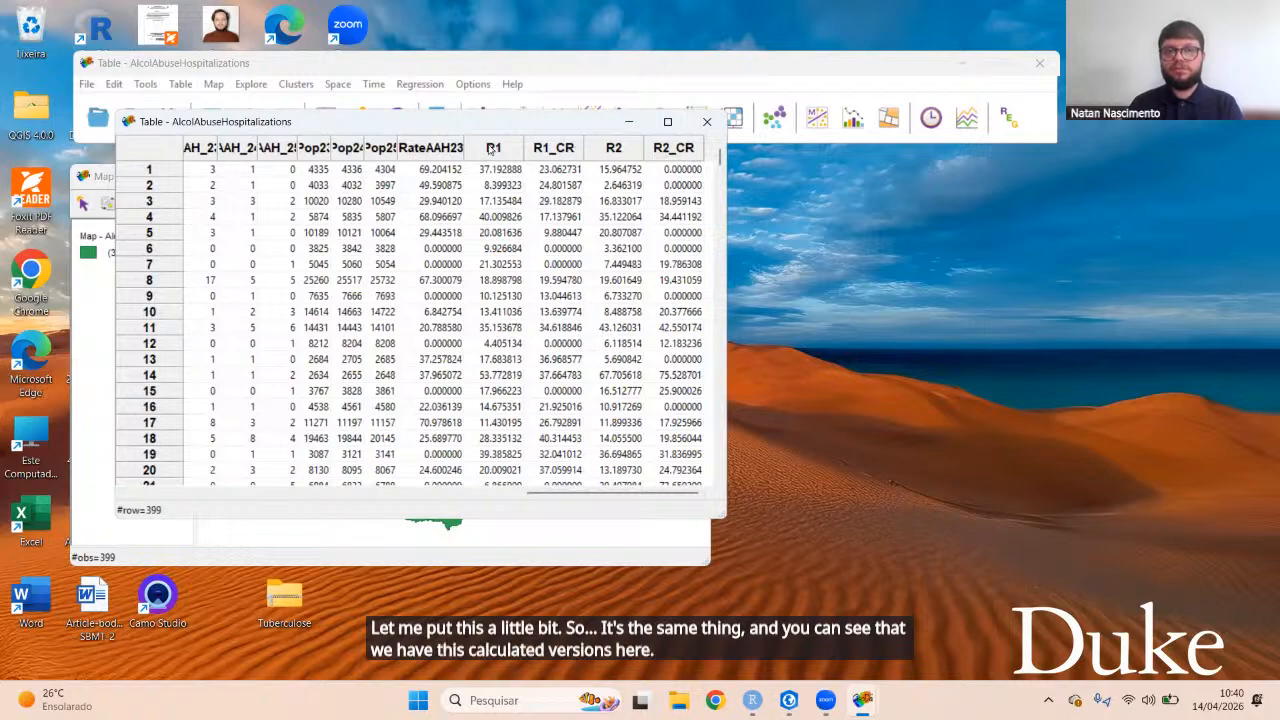
left_click_drag(581, 499, 181, 490)
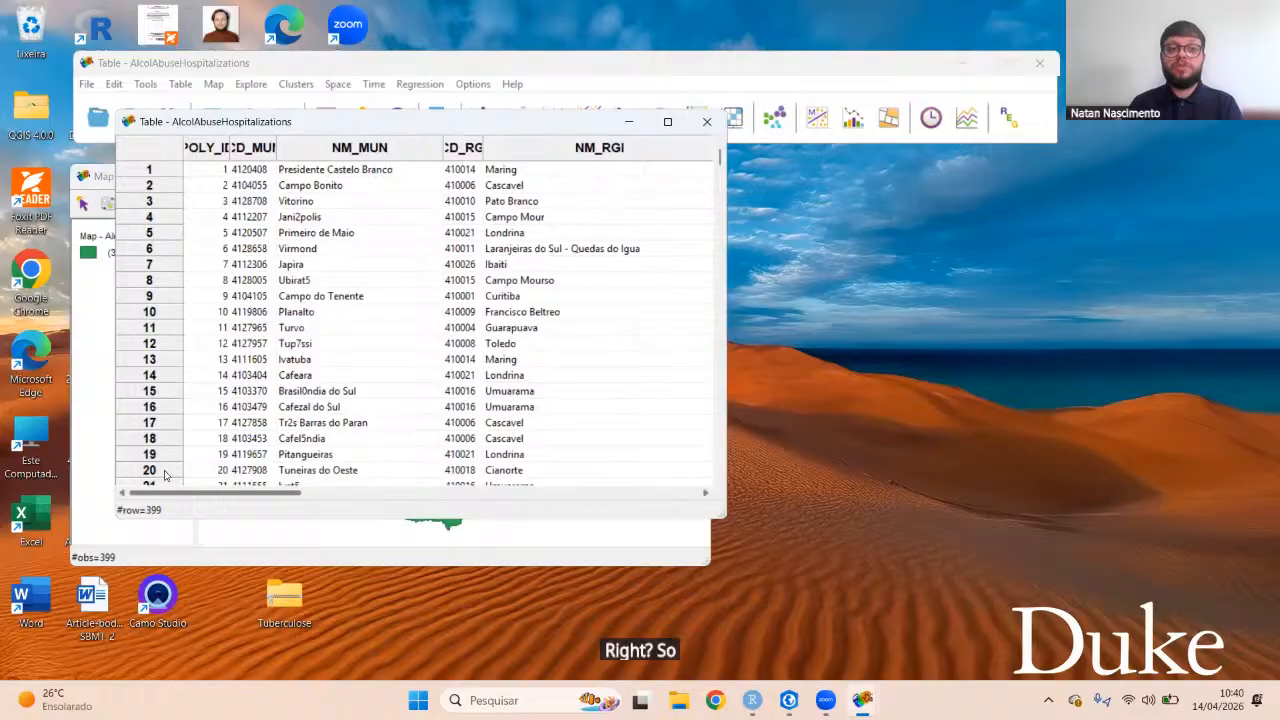
left_click(707, 121)
Step: Load the spatial weights file AlcolAbuseHospitalizations.gal from Downloads > SpatialAnalysis101 - Session 3 > Shape Files - Zip, and close the Weights Manager
left_click(285, 120)
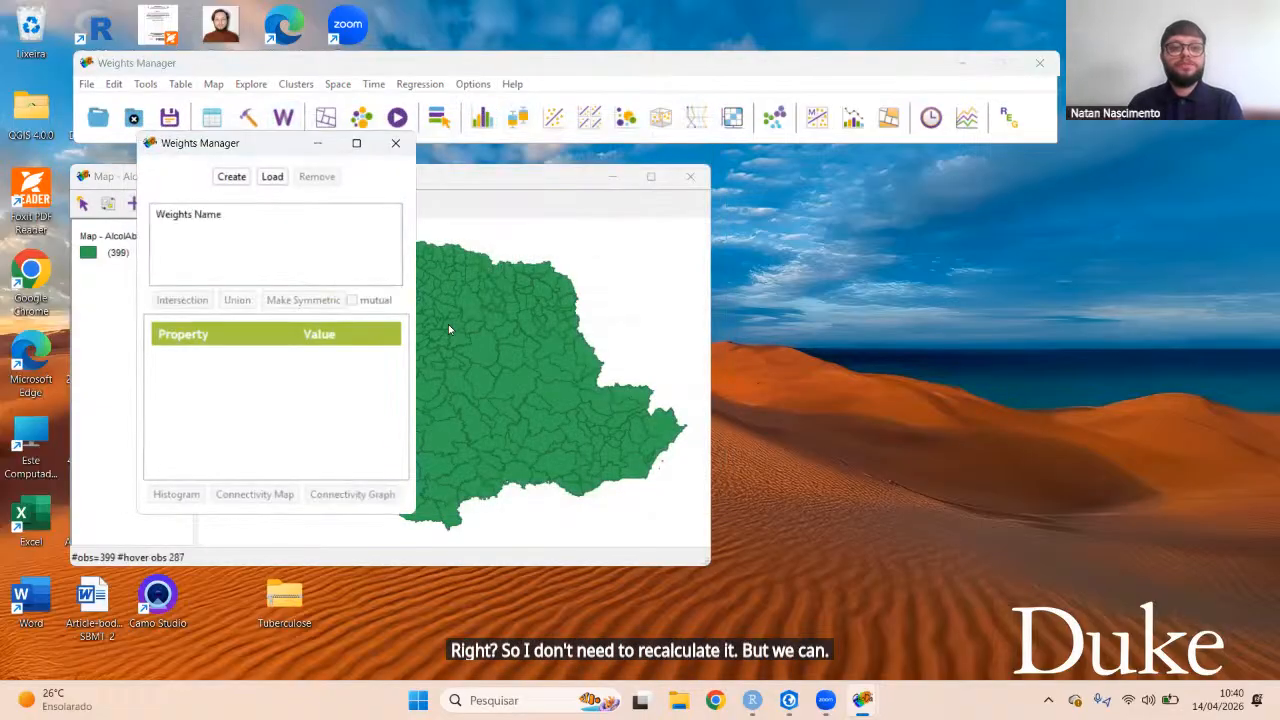
left_click(272, 178)
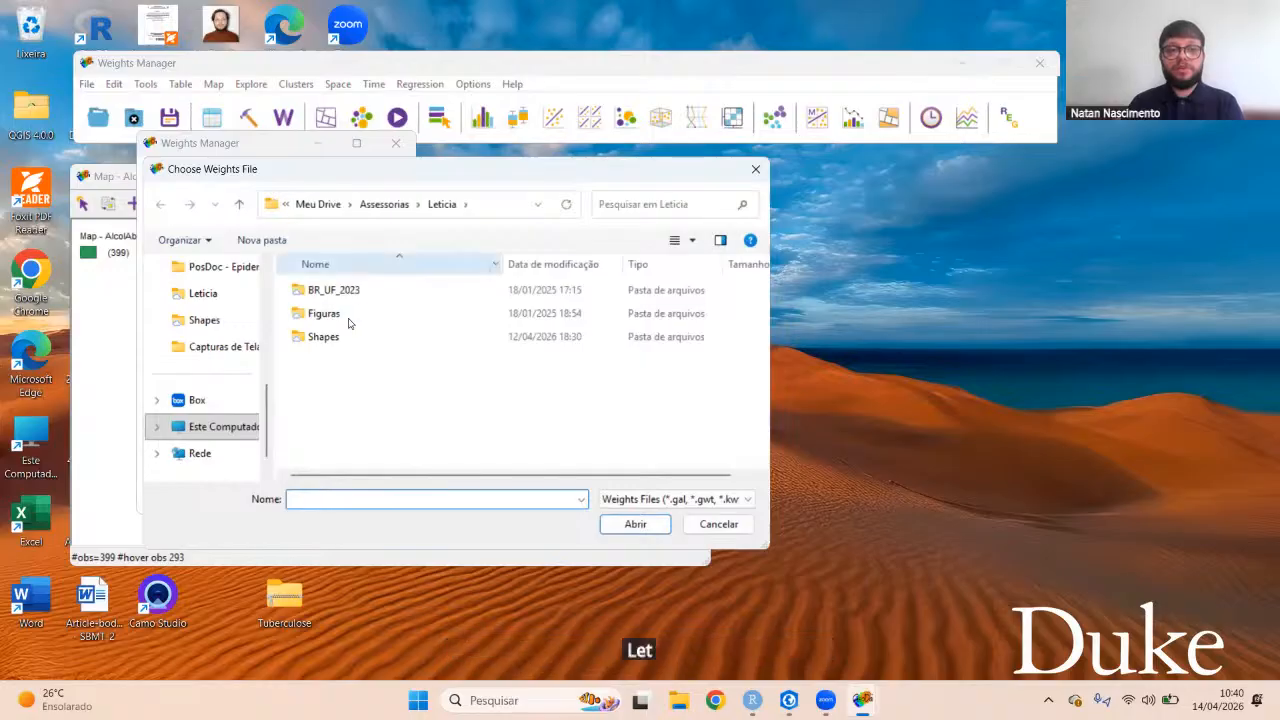
scroll(232, 373, "up", 5)
left_click(226, 354)
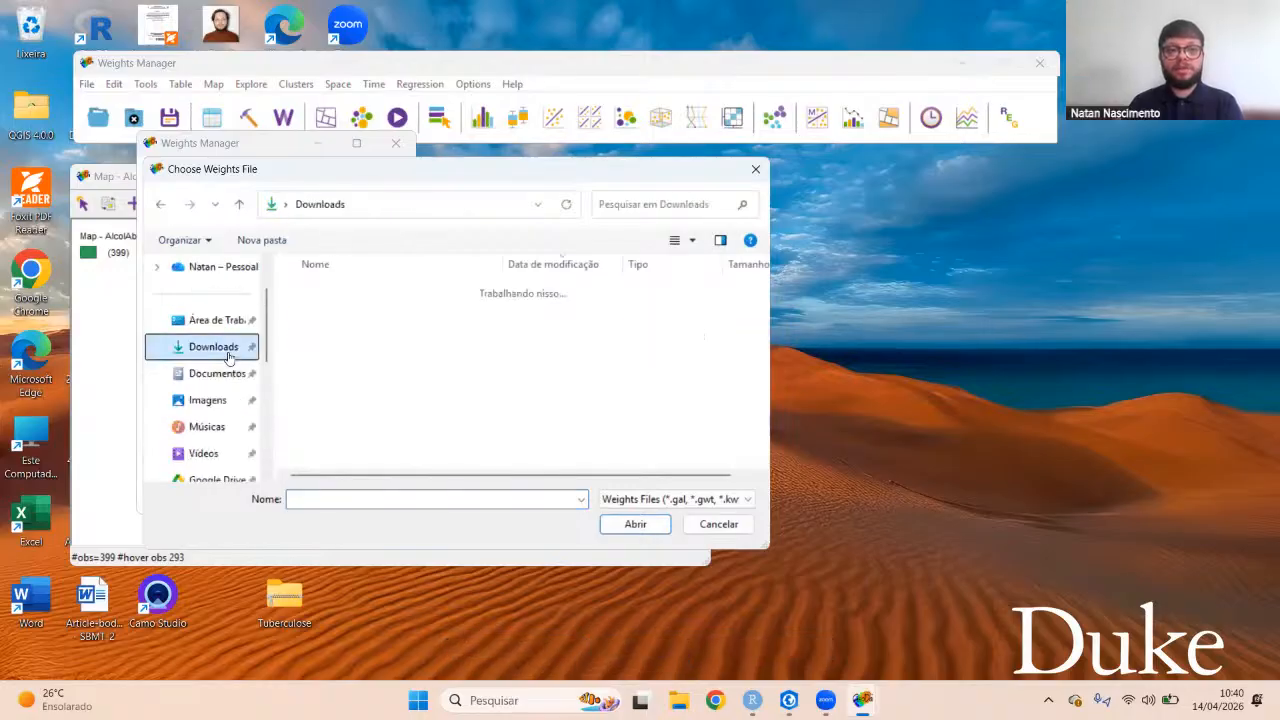
double_click(406, 359)
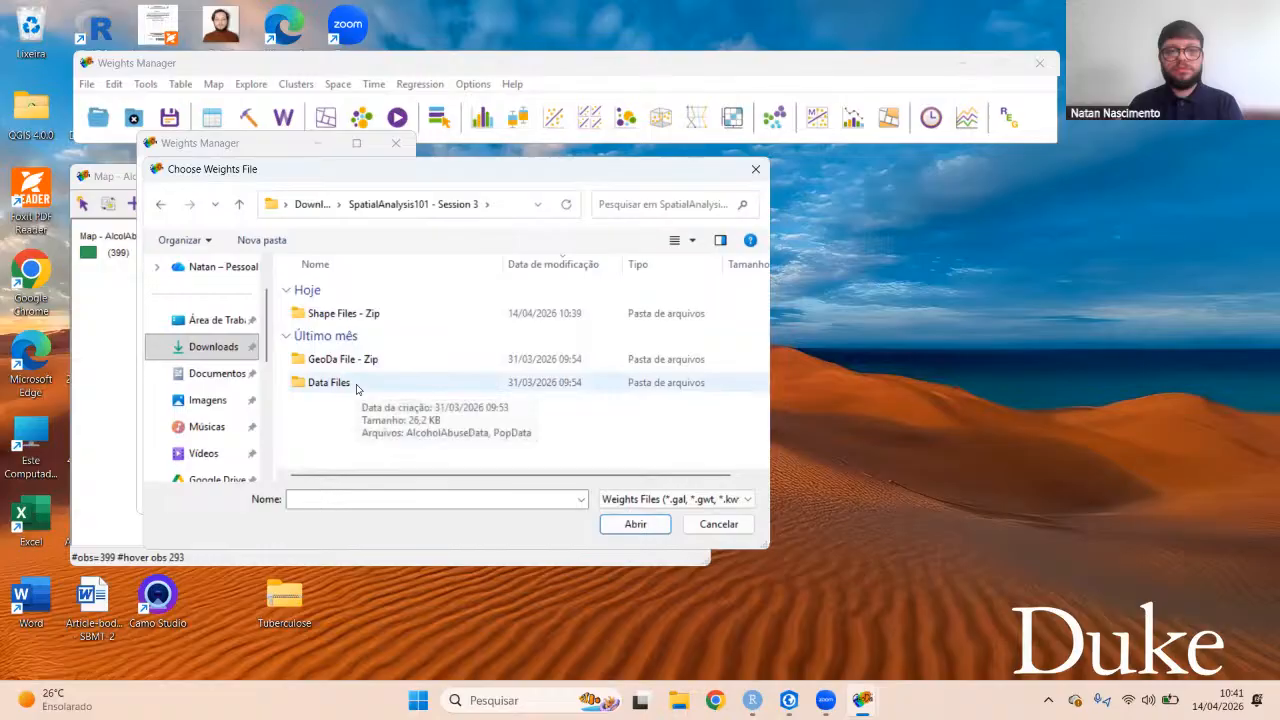
double_click(360, 314)
double_click(360, 314)
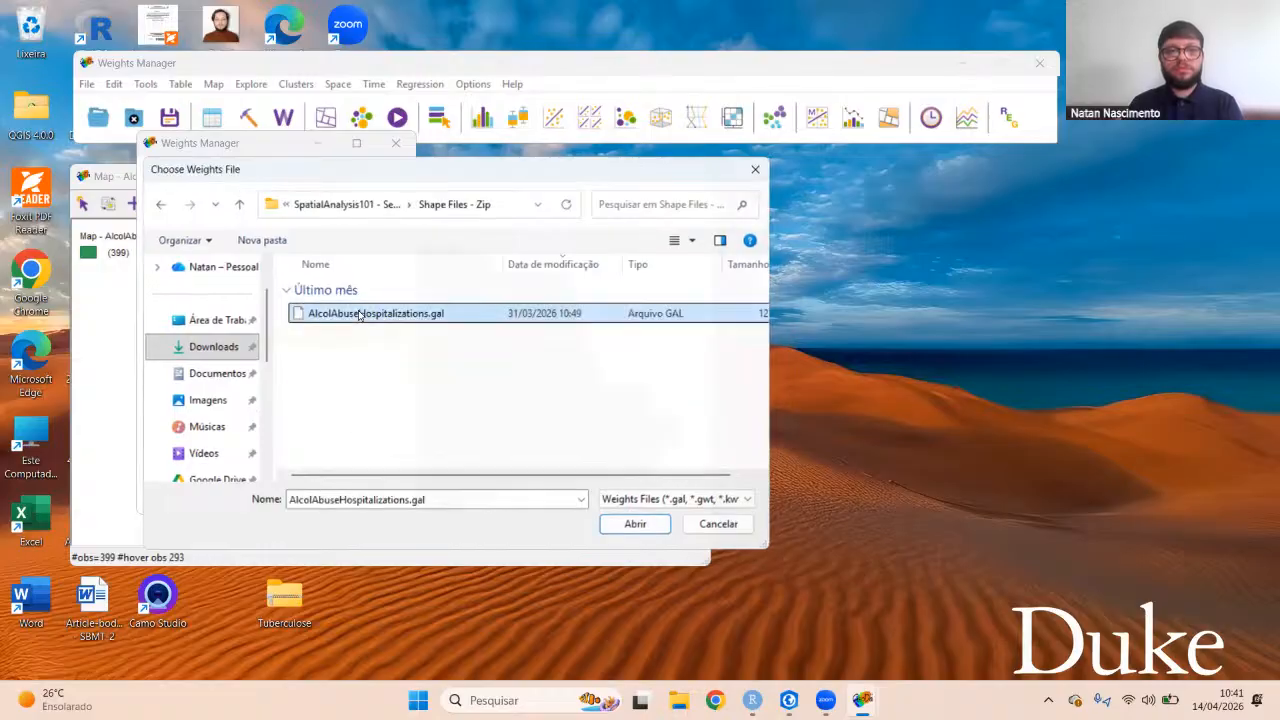
scroll(305, 387, "down", 2)
scroll(305, 387, "up", 3)
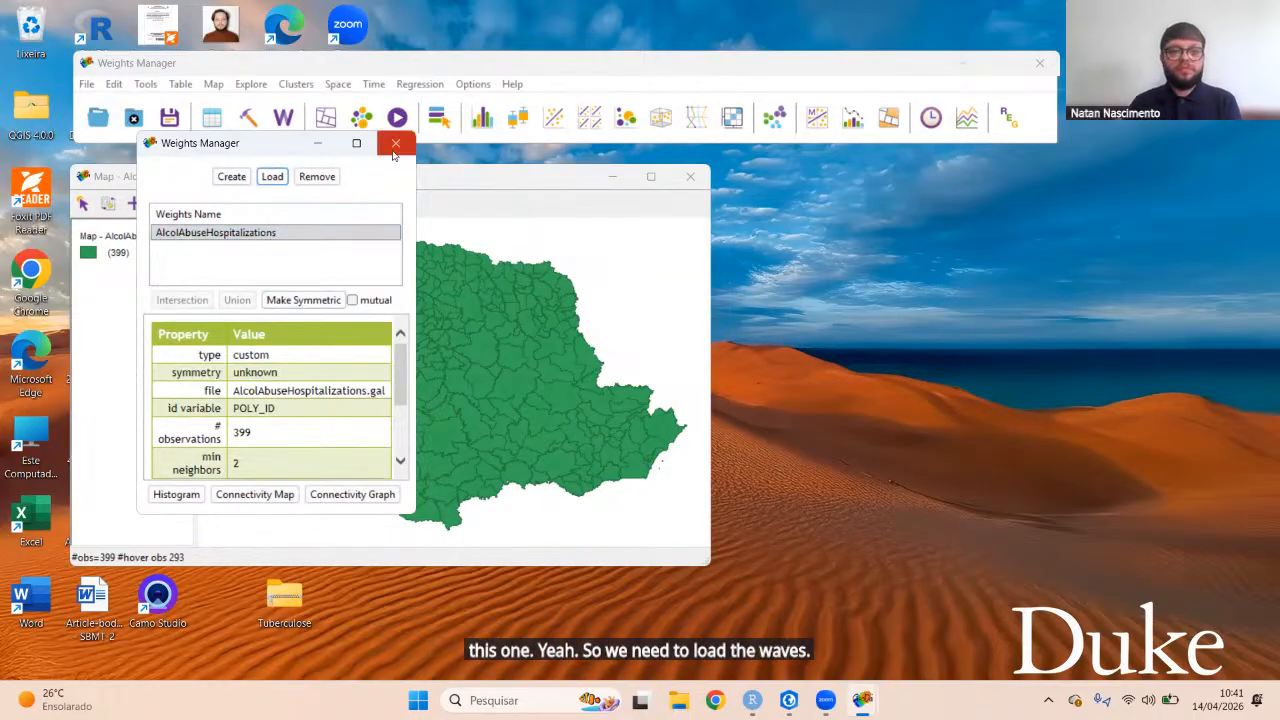
left_click(395, 145)
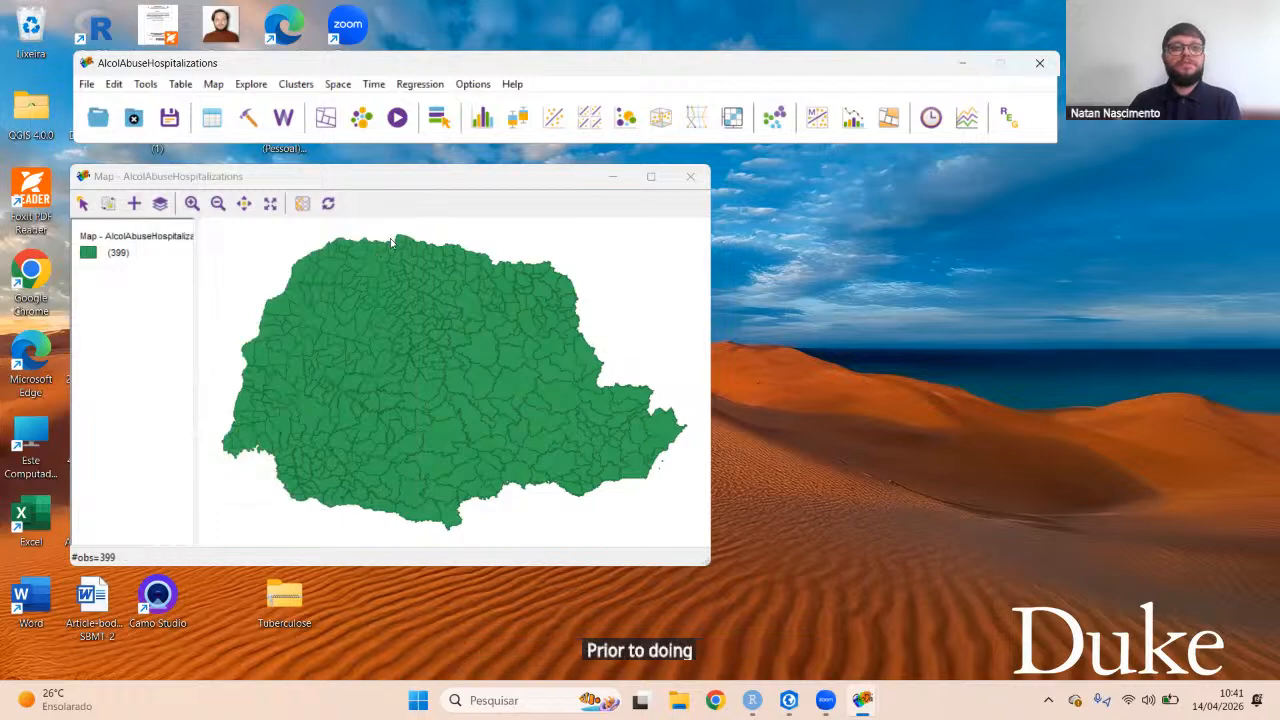
Step: Try to run Univariate Moran's I on R1_CR with the AlcolAbuseHospitalizations weights
left_click(338, 84)
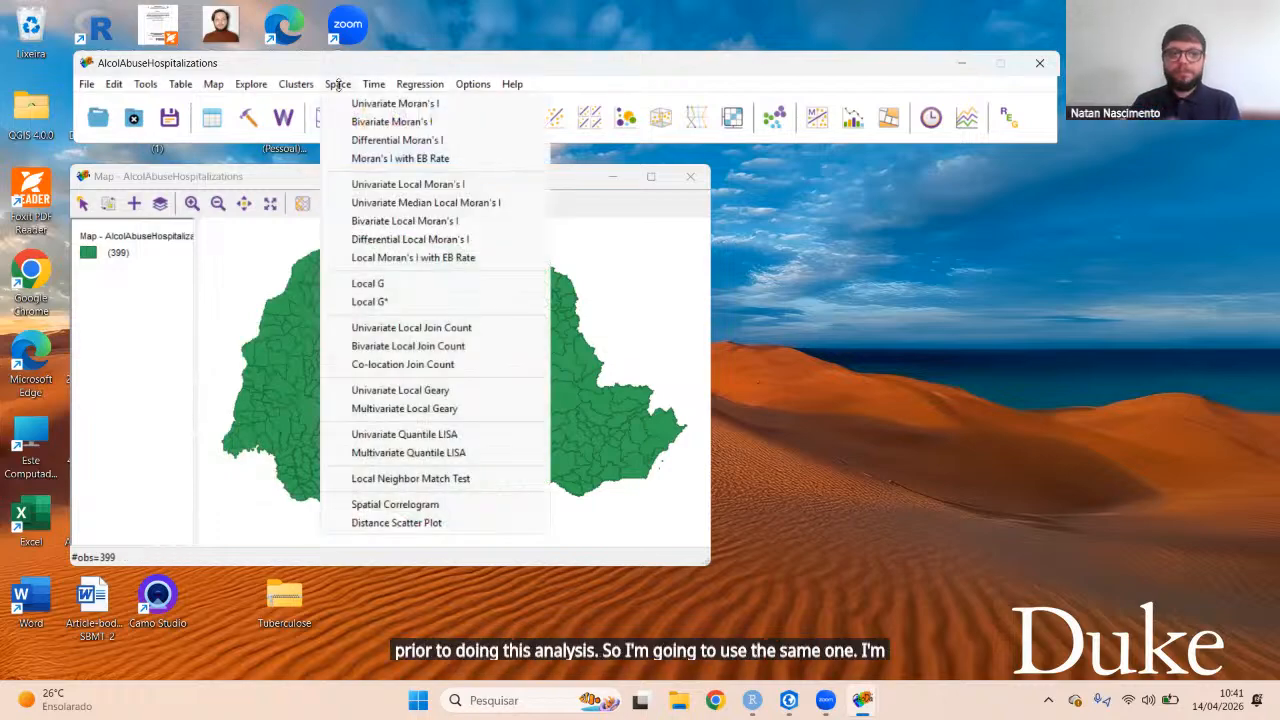
left_click(441, 103)
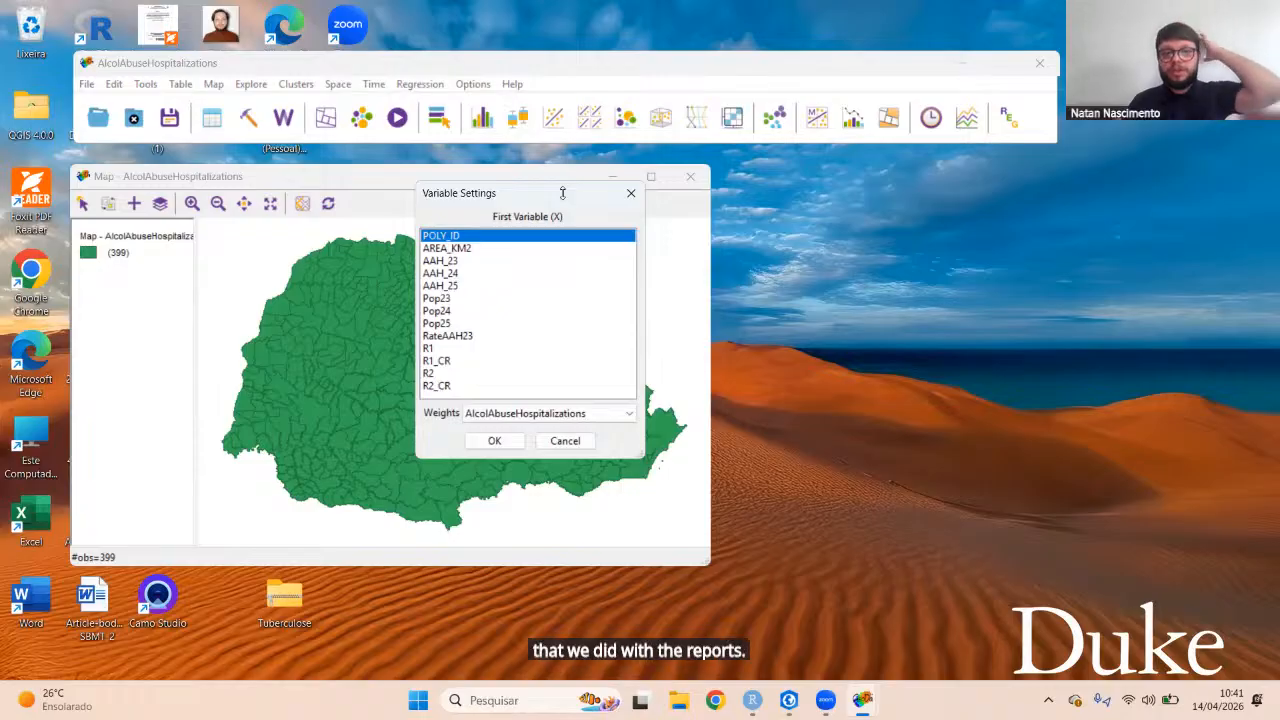
left_click(441, 360)
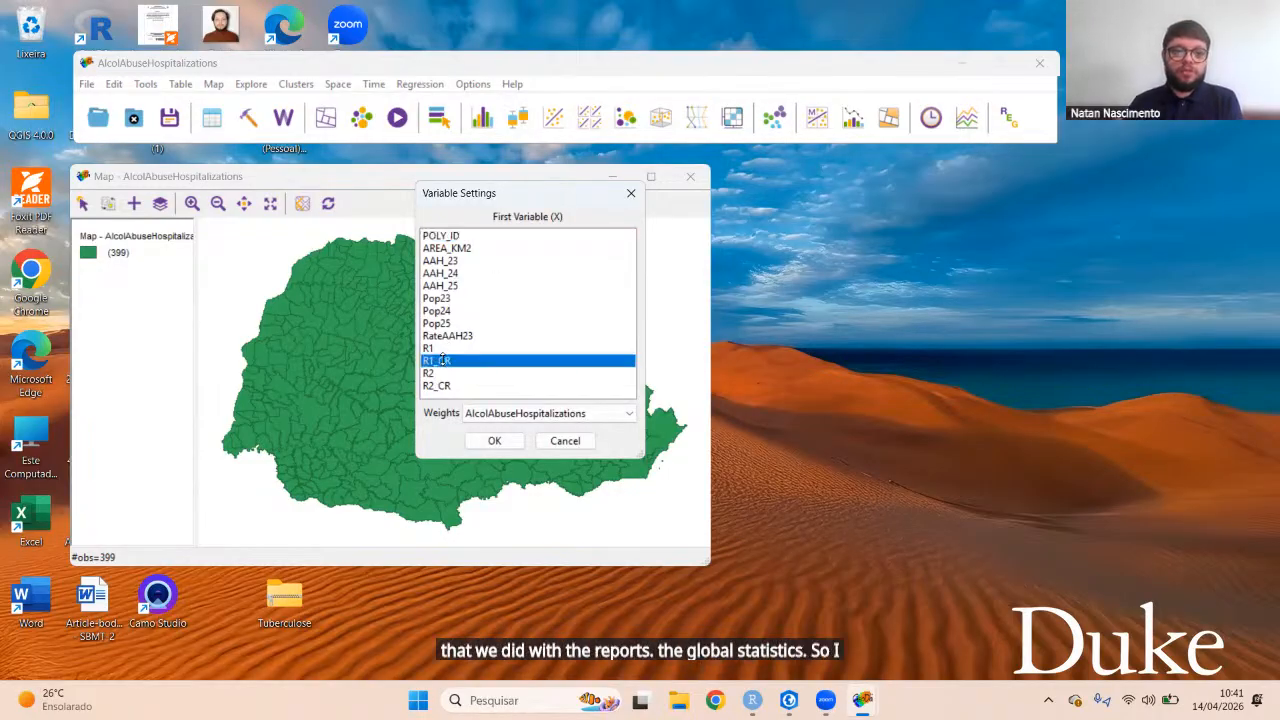
left_click(494, 441)
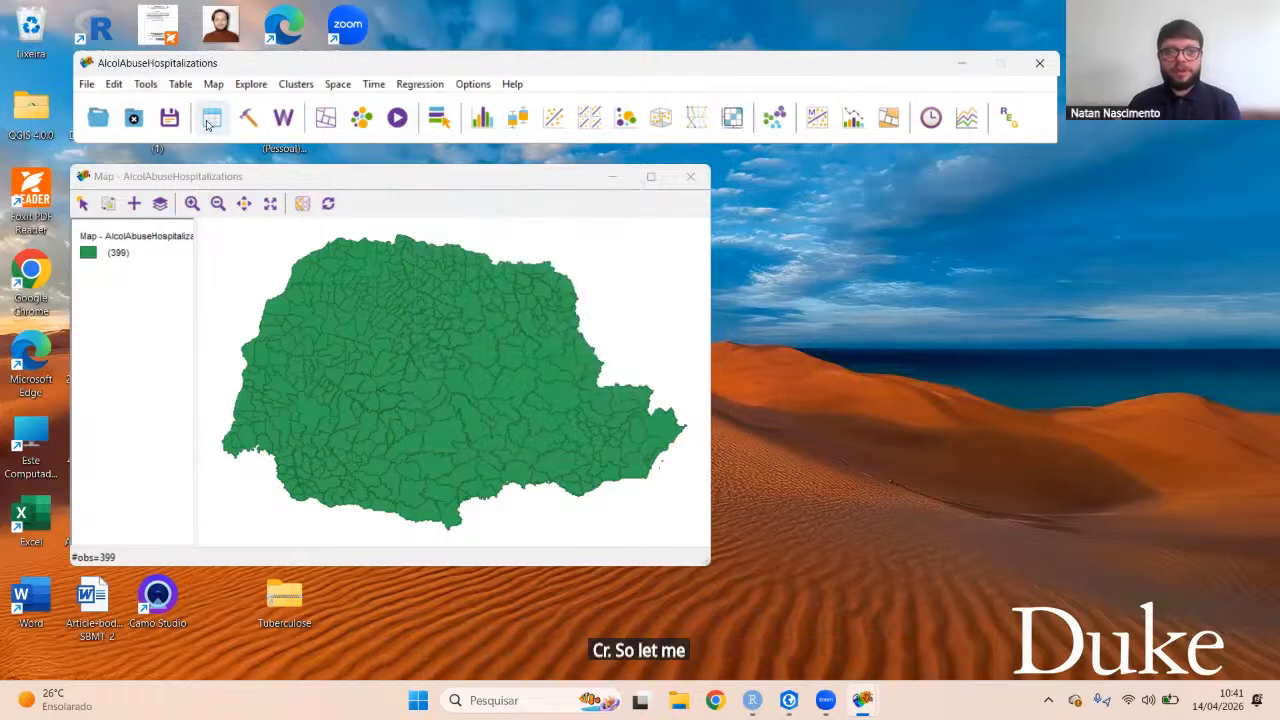
Step: Check the loaded weights and plot the Univariate Moran's I of R1_CR using the AlcolAbuseHospitalizations weights
left_click(283, 120)
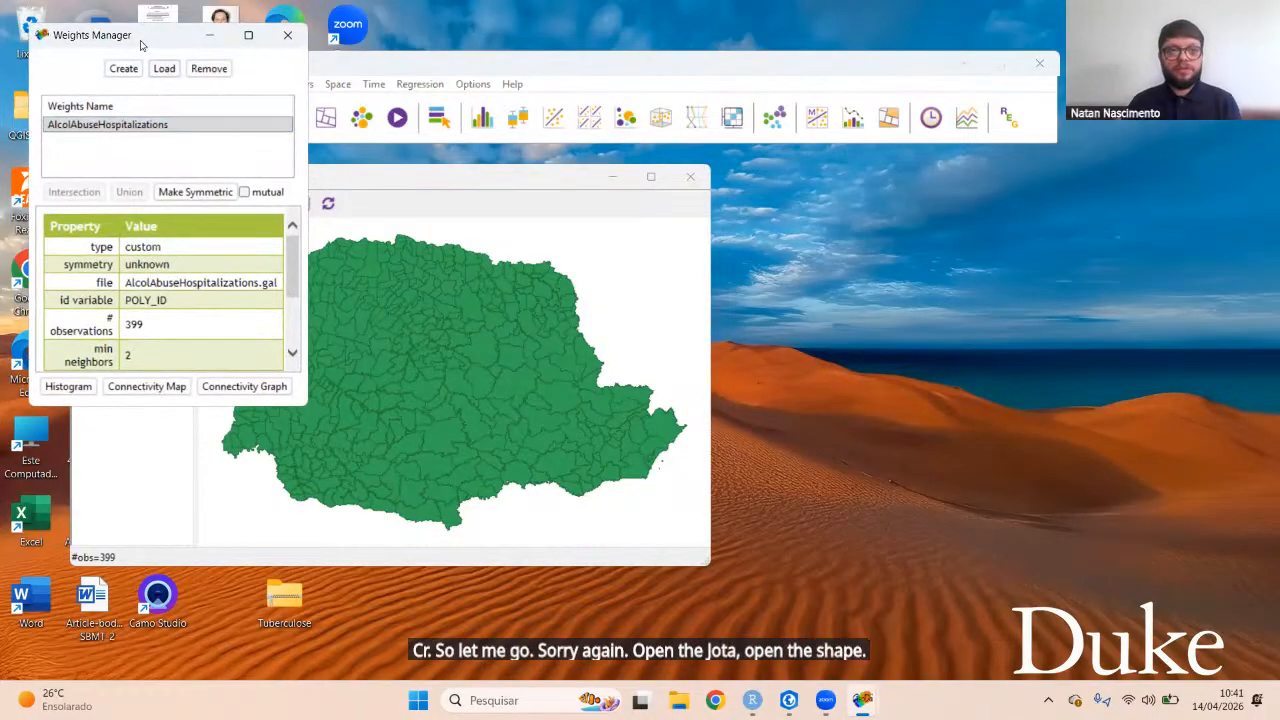
left_click(338, 90)
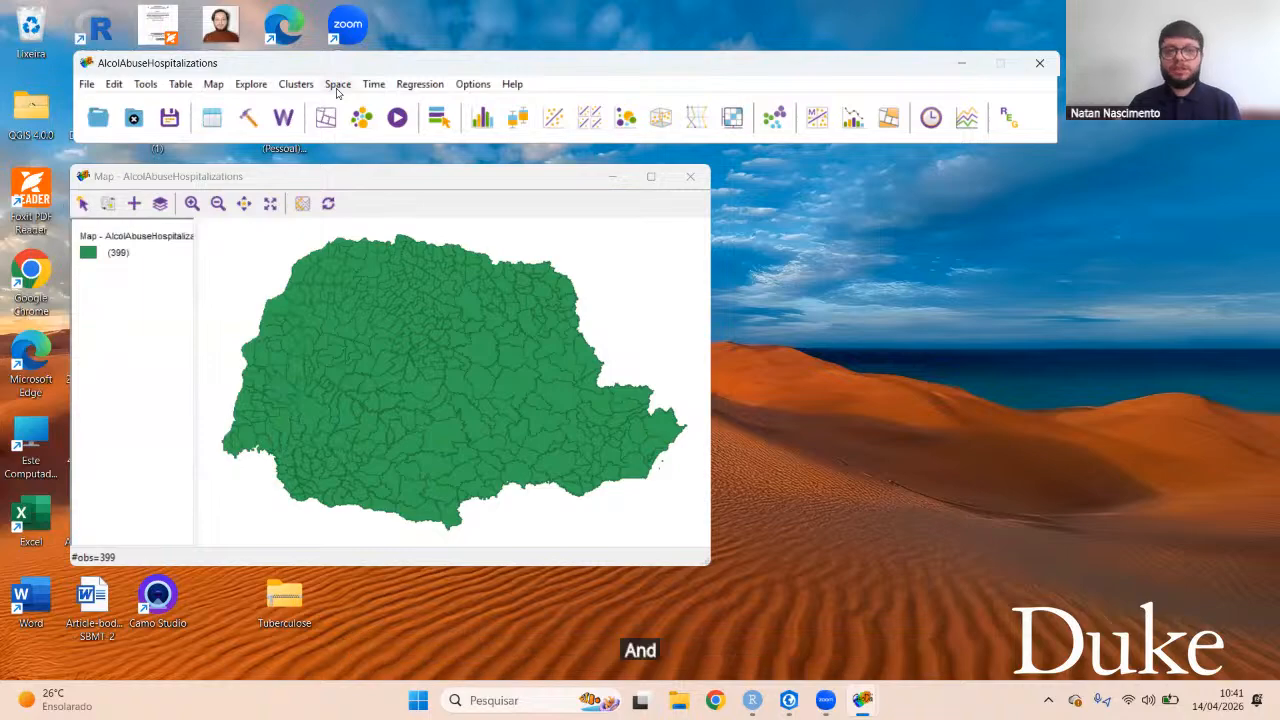
left_click(338, 86)
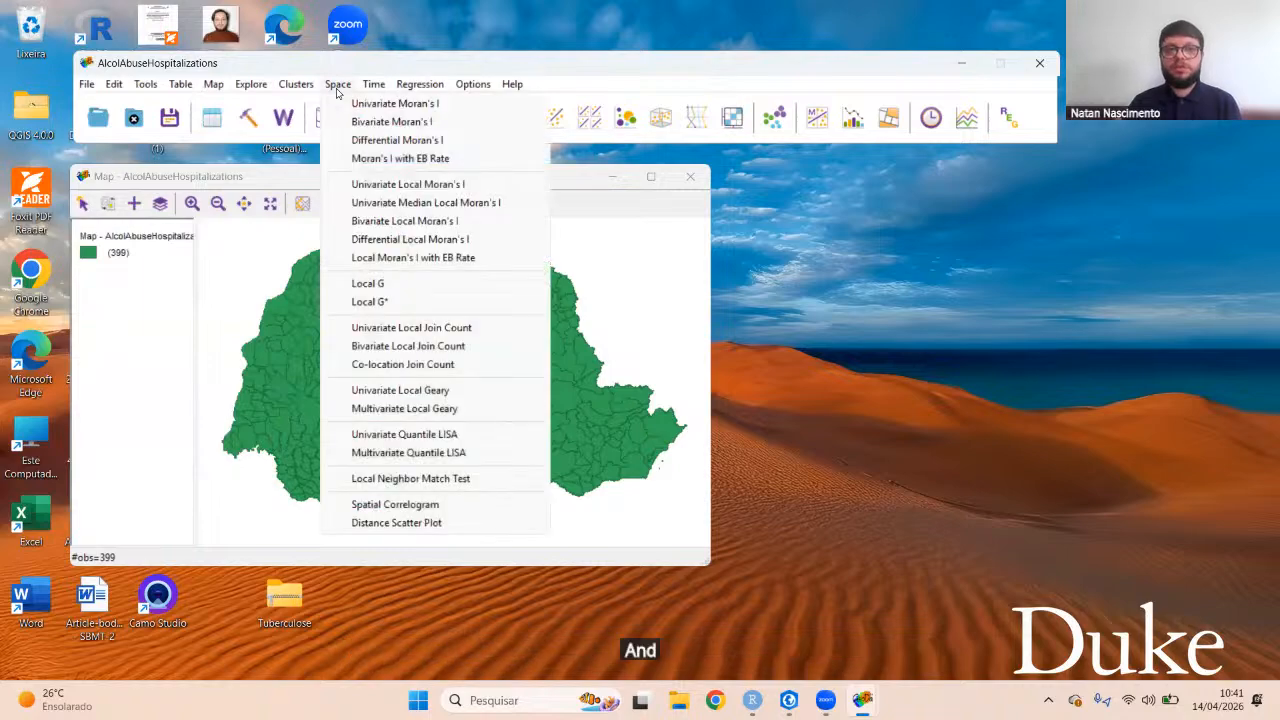
left_click(403, 104)
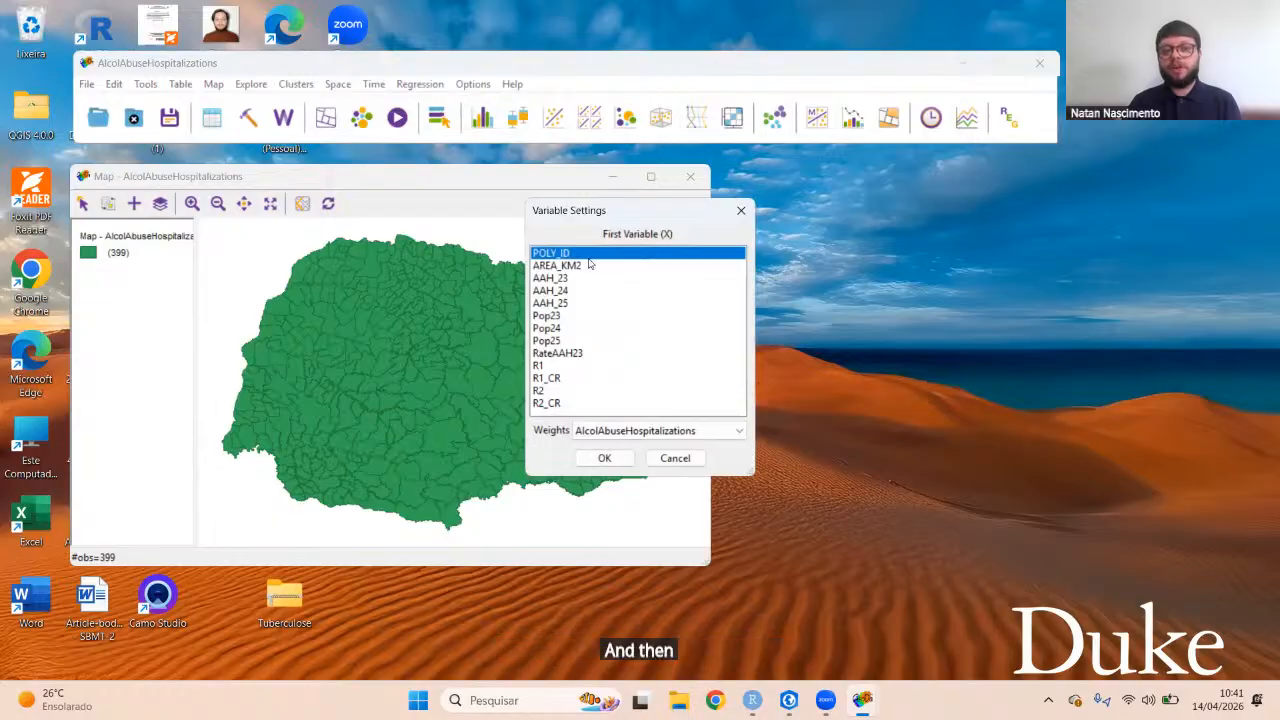
left_click(555, 381)
left_click(600, 459)
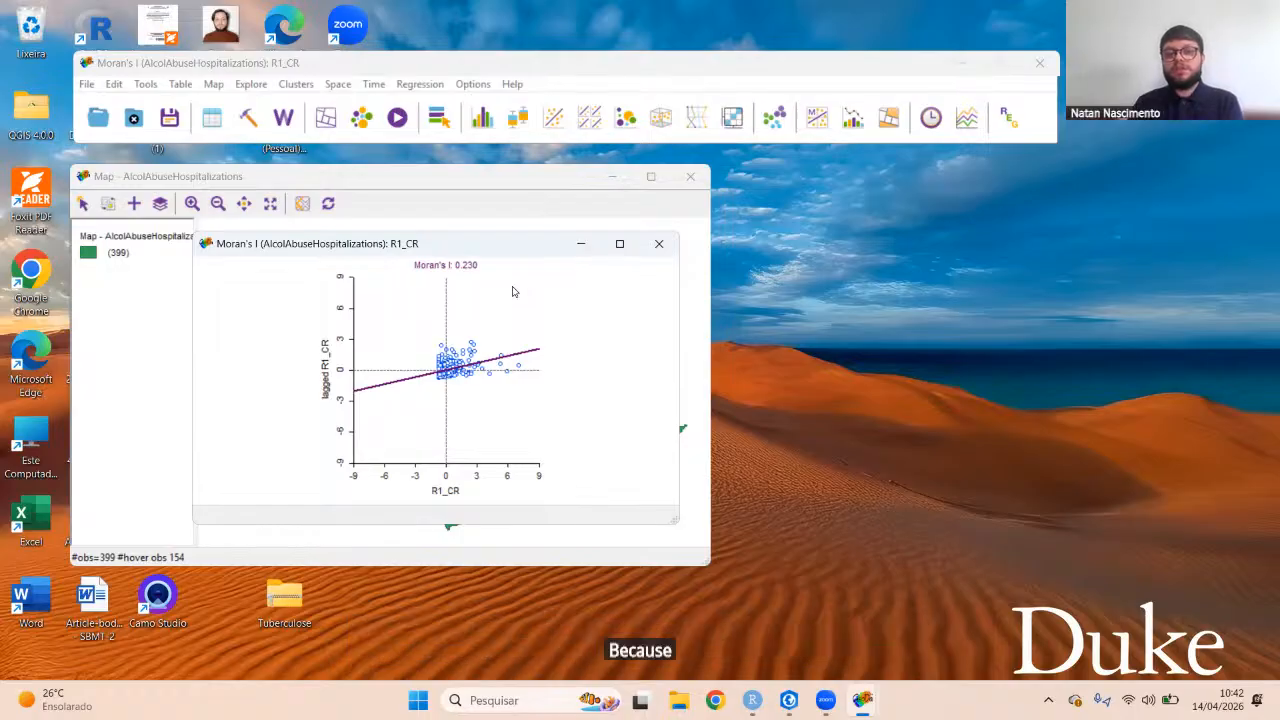
Step: Switch to ArcGIS Pro and open the geoprocessing history of the Spatial Autocorrelation (Global Moran's I) tool
left_click(789, 700)
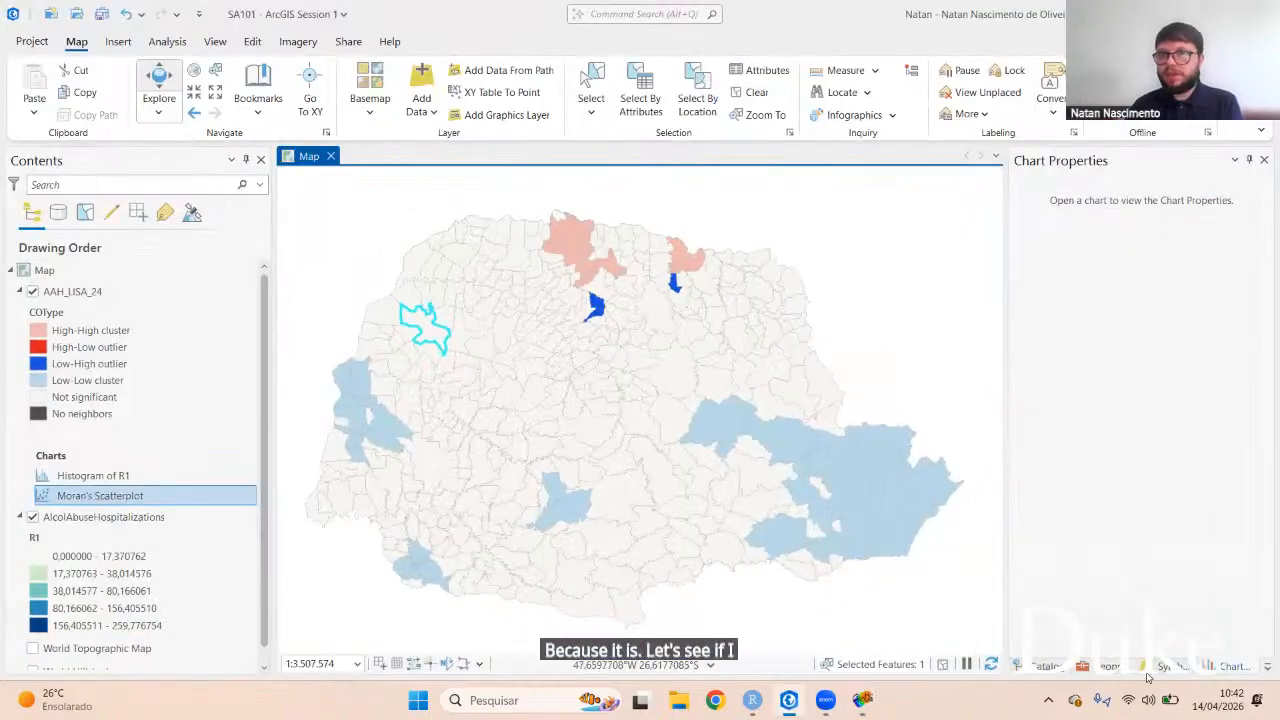
left_click(1130, 666)
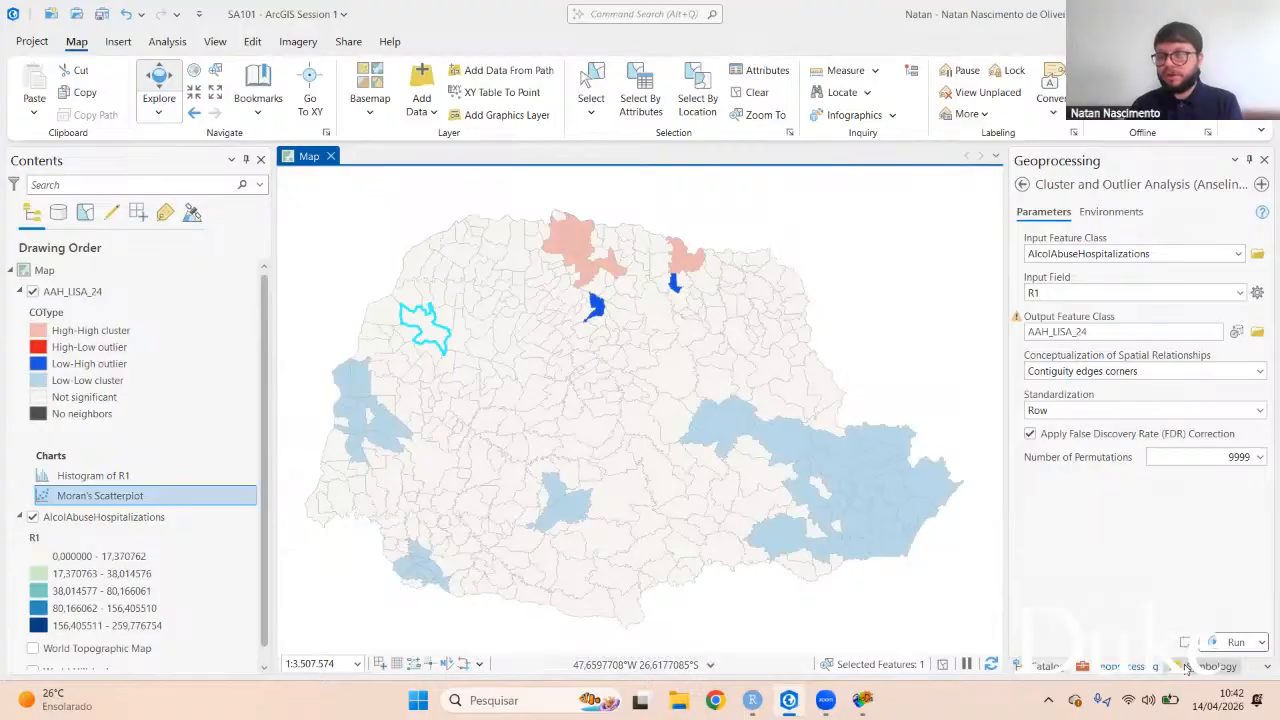
left_click(1267, 667)
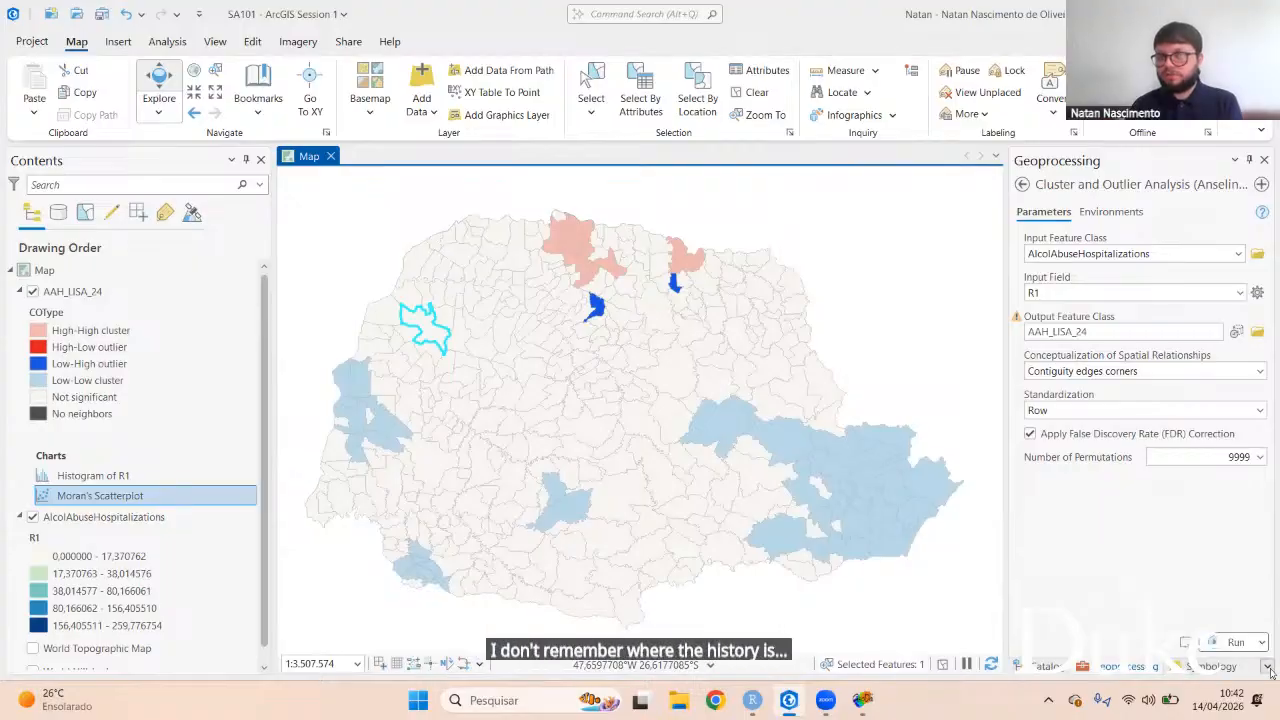
left_click(1234, 161)
left_click(1233, 163)
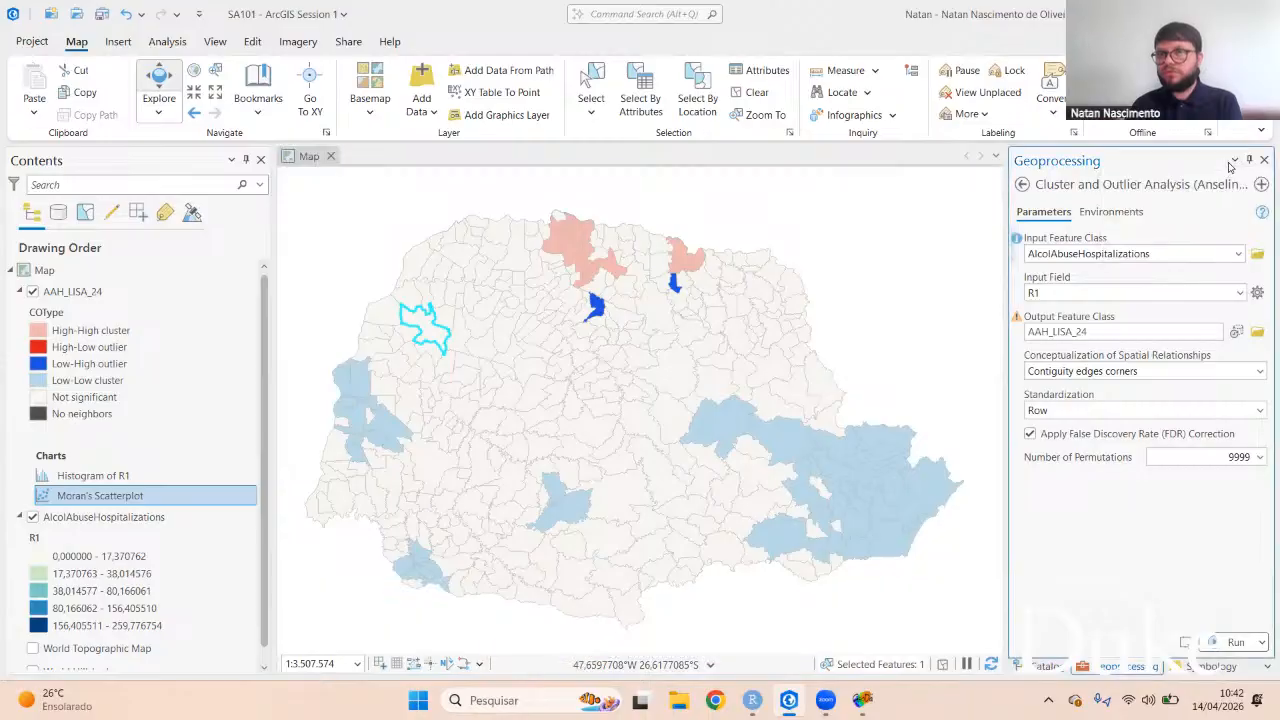
left_click(1023, 185)
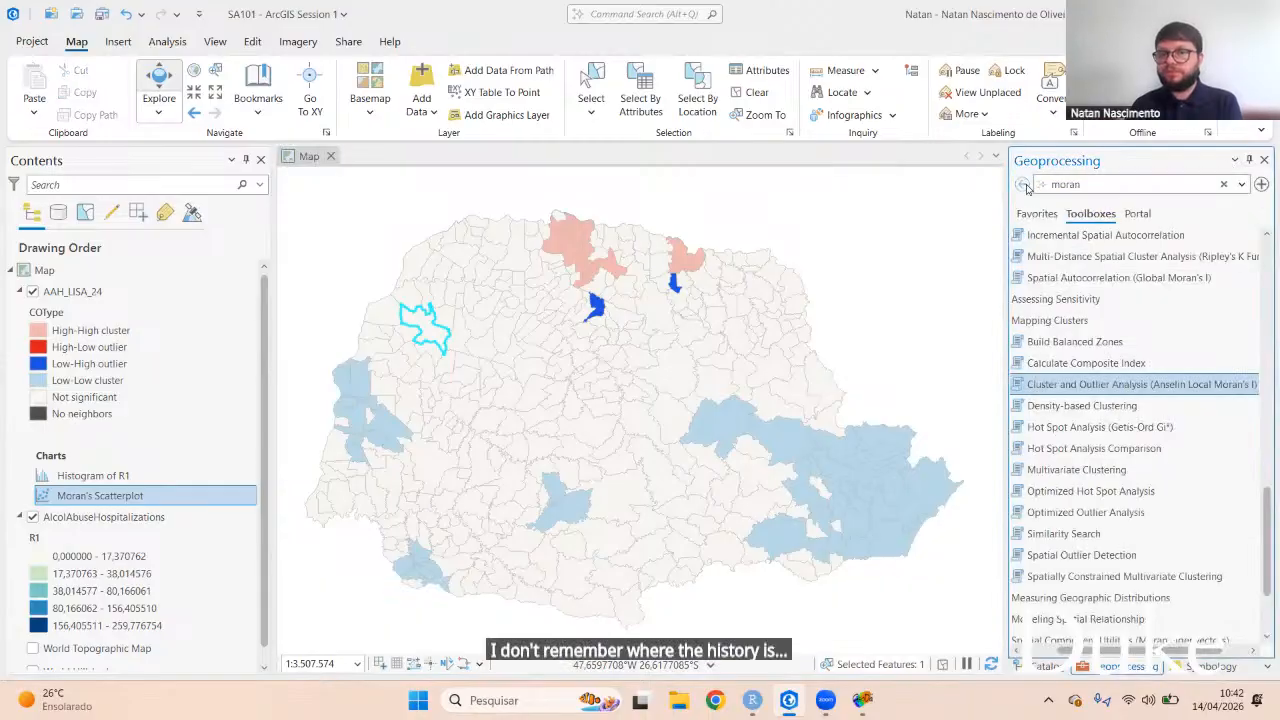
scroll(1131, 512, "down", 2)
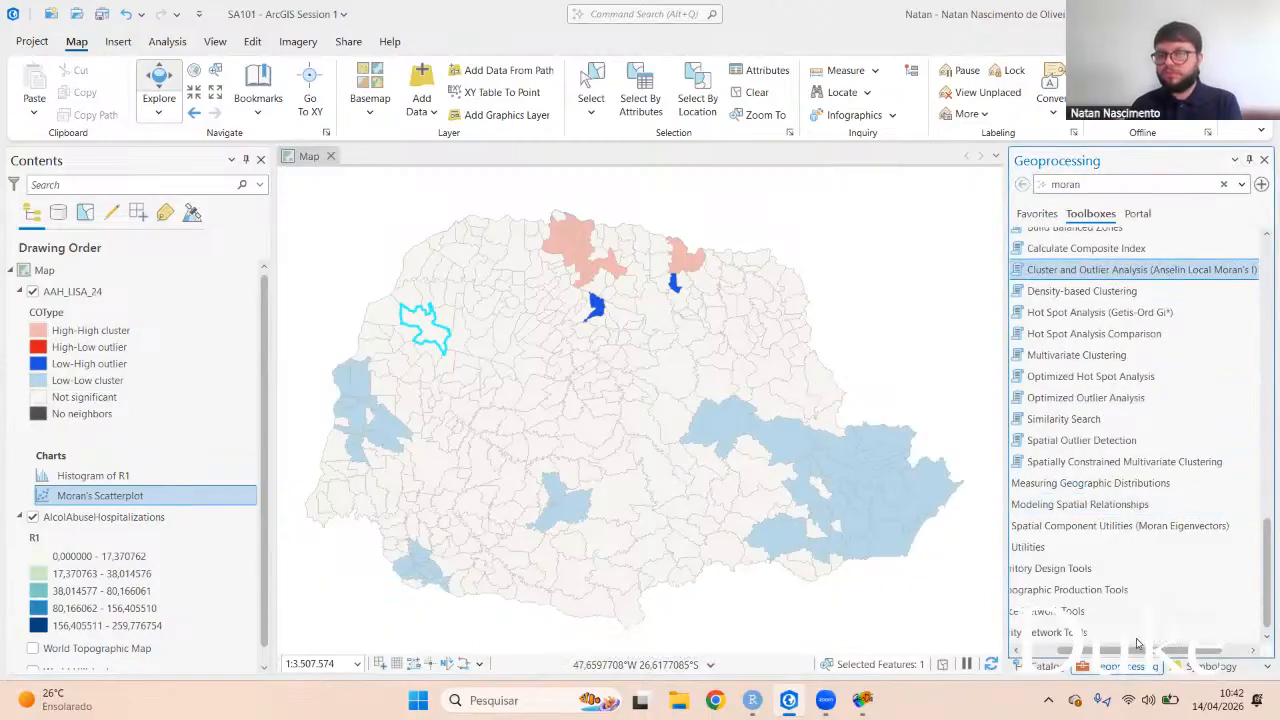
scroll(1080, 594, "up", 4)
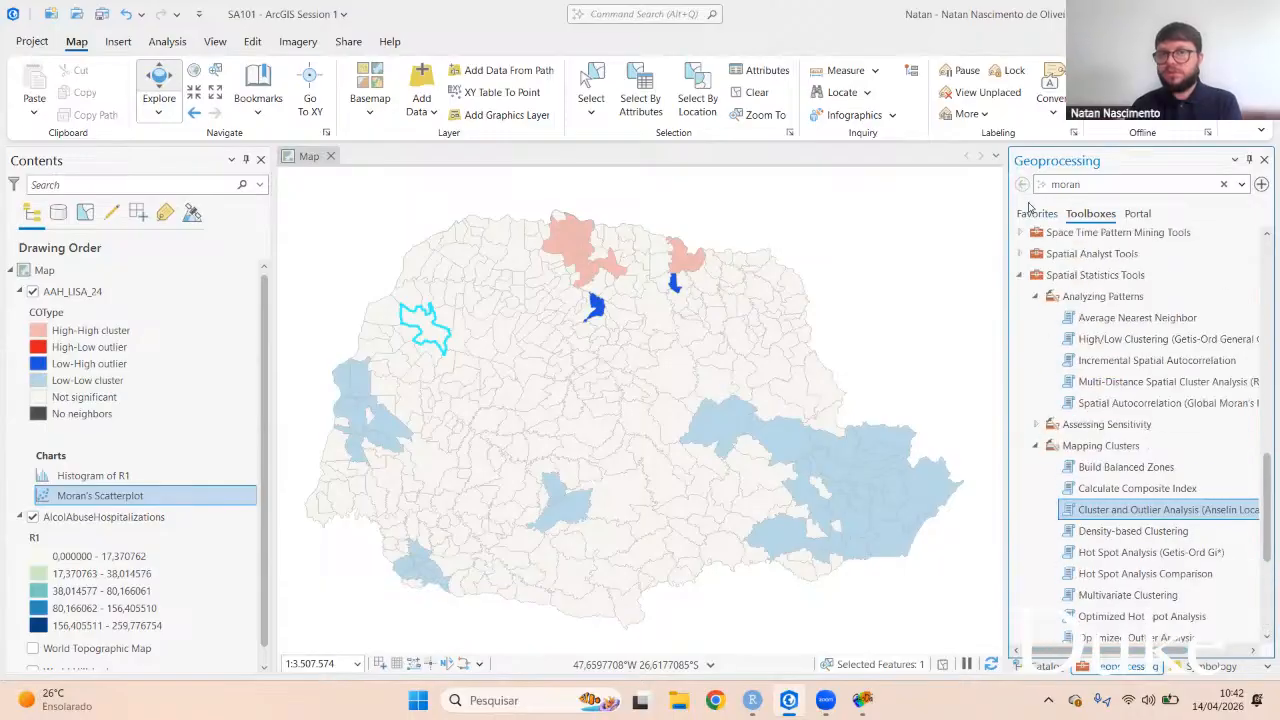
left_click(1035, 213)
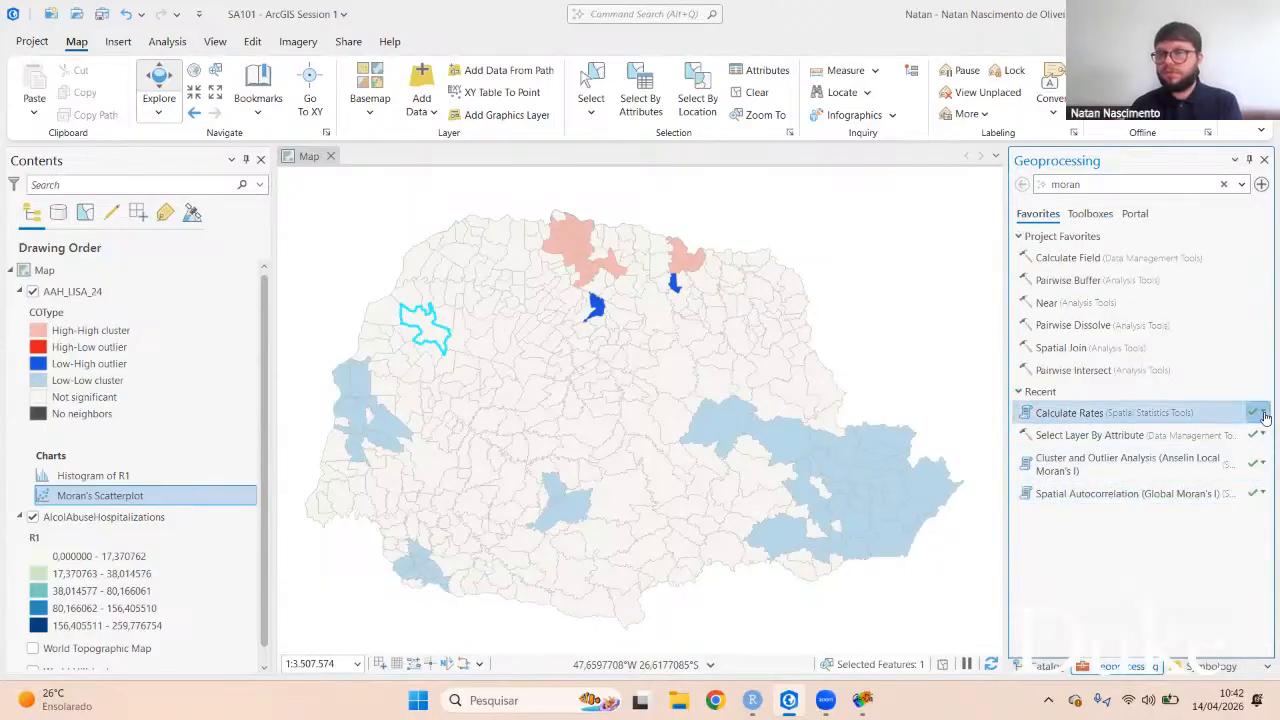
left_click(1262, 493)
left_click(1249, 517)
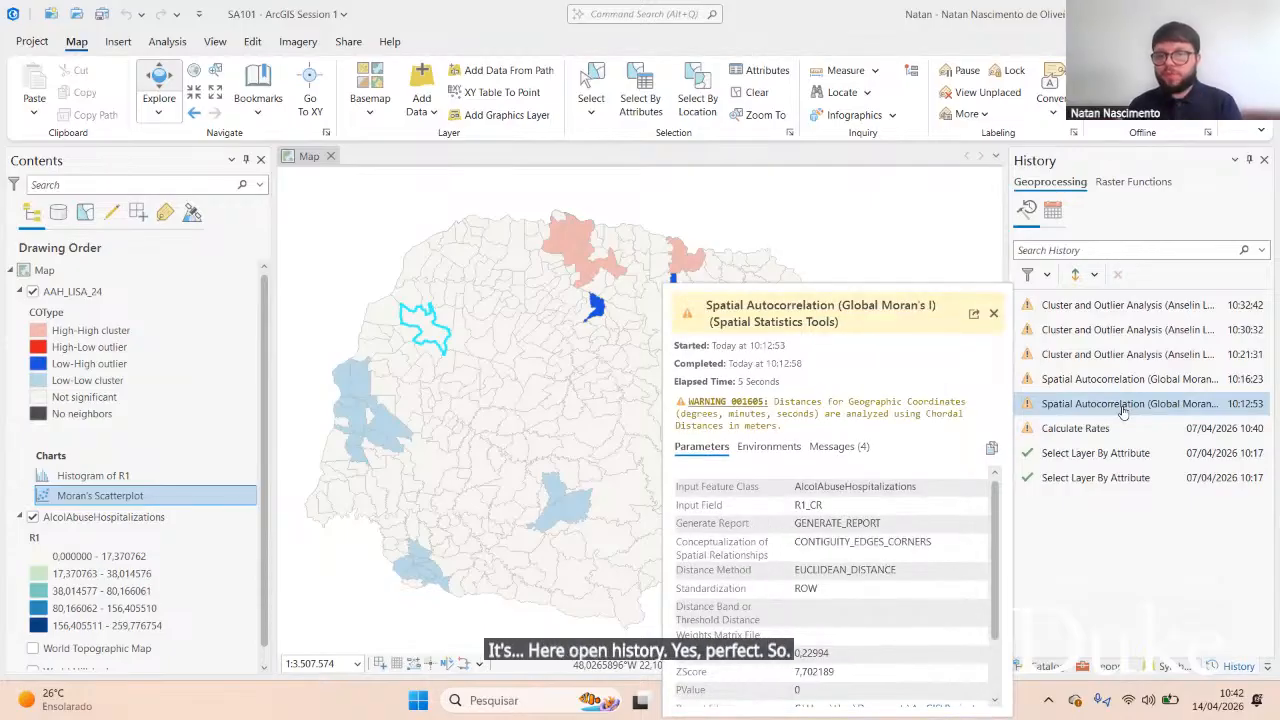
Step: Open the HTML report of the 10:12:53 Spatial Autocorrelation run on R1_CR in Google Chrome
left_click(1122, 410)
scroll(846, 551, "down", 3)
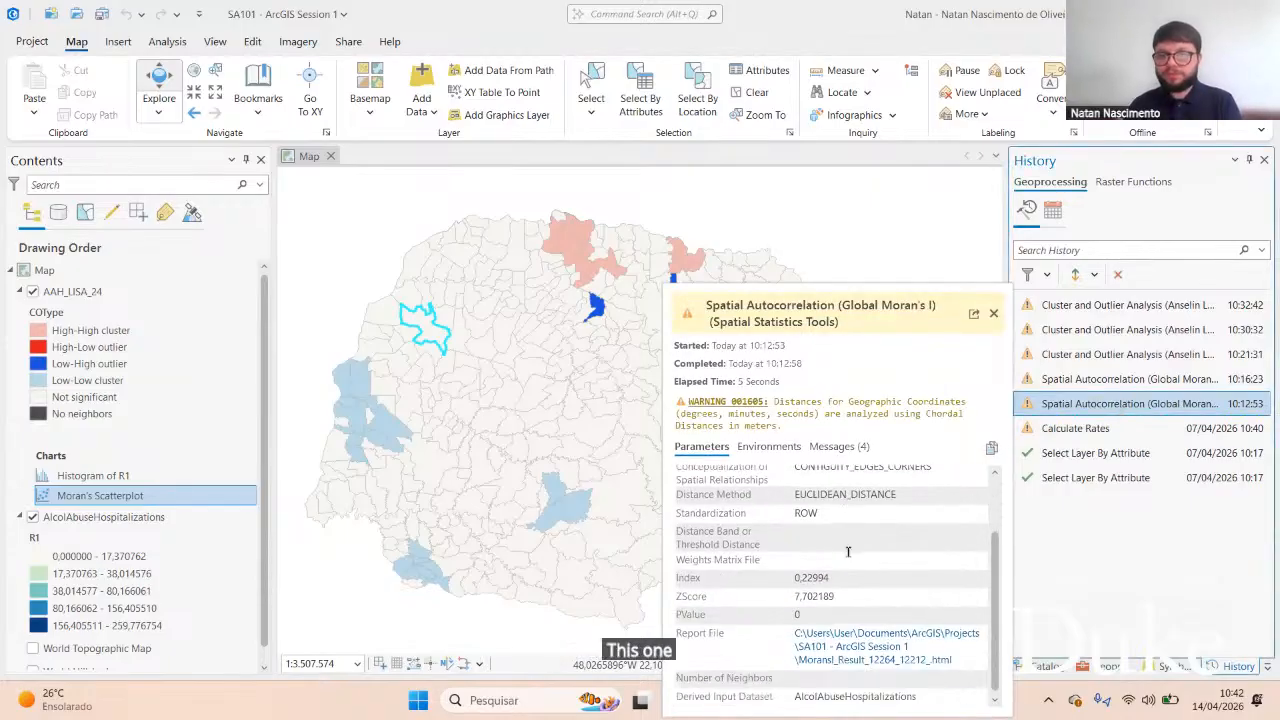
left_click(851, 647)
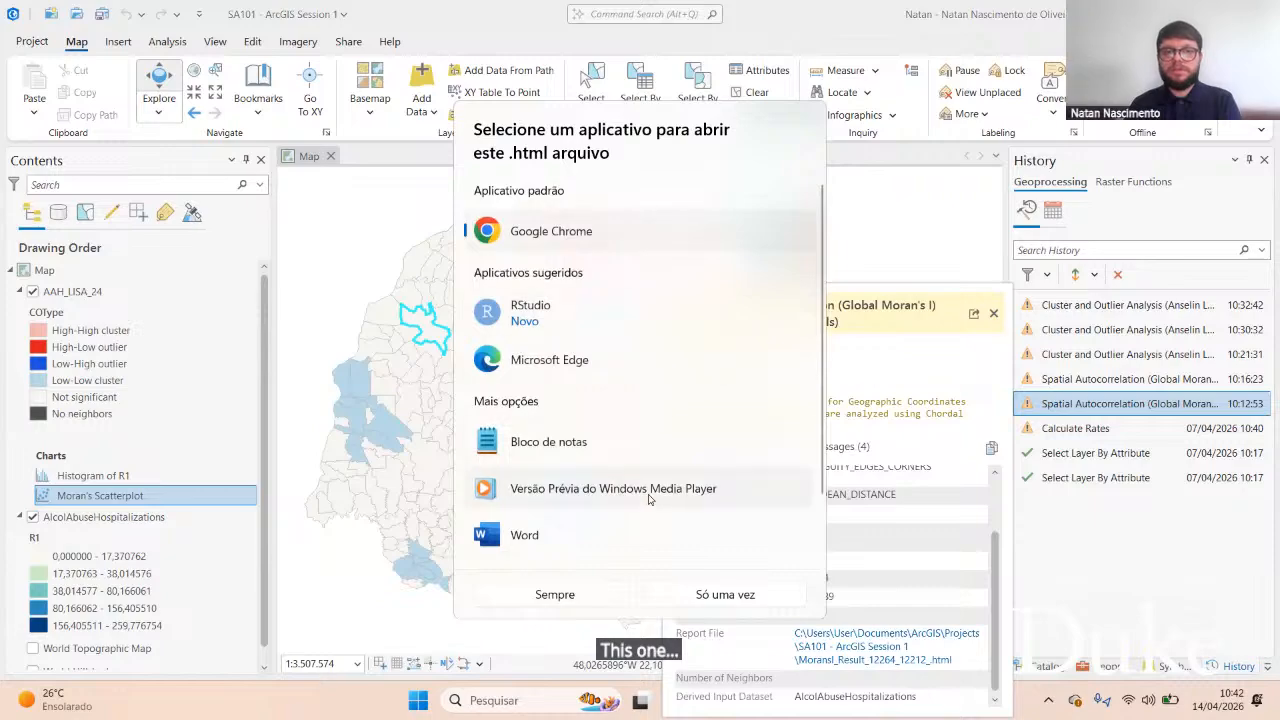
left_click(535, 241)
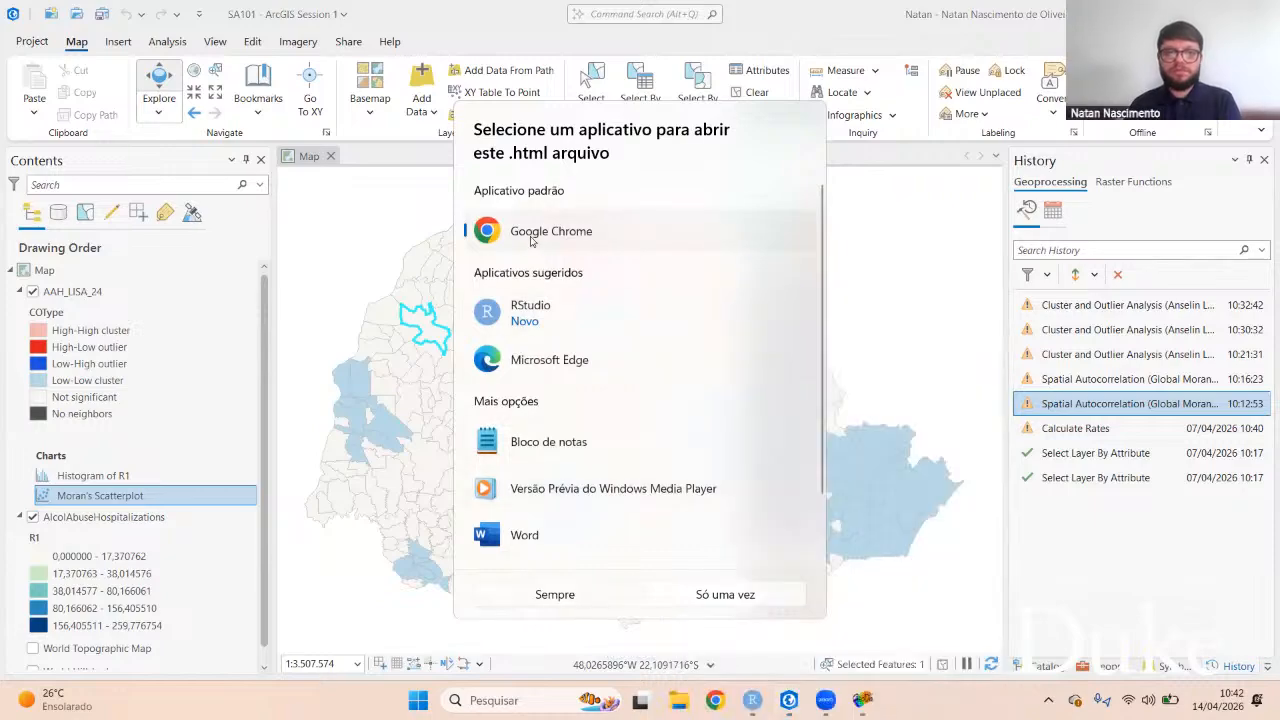
double_click(531, 241)
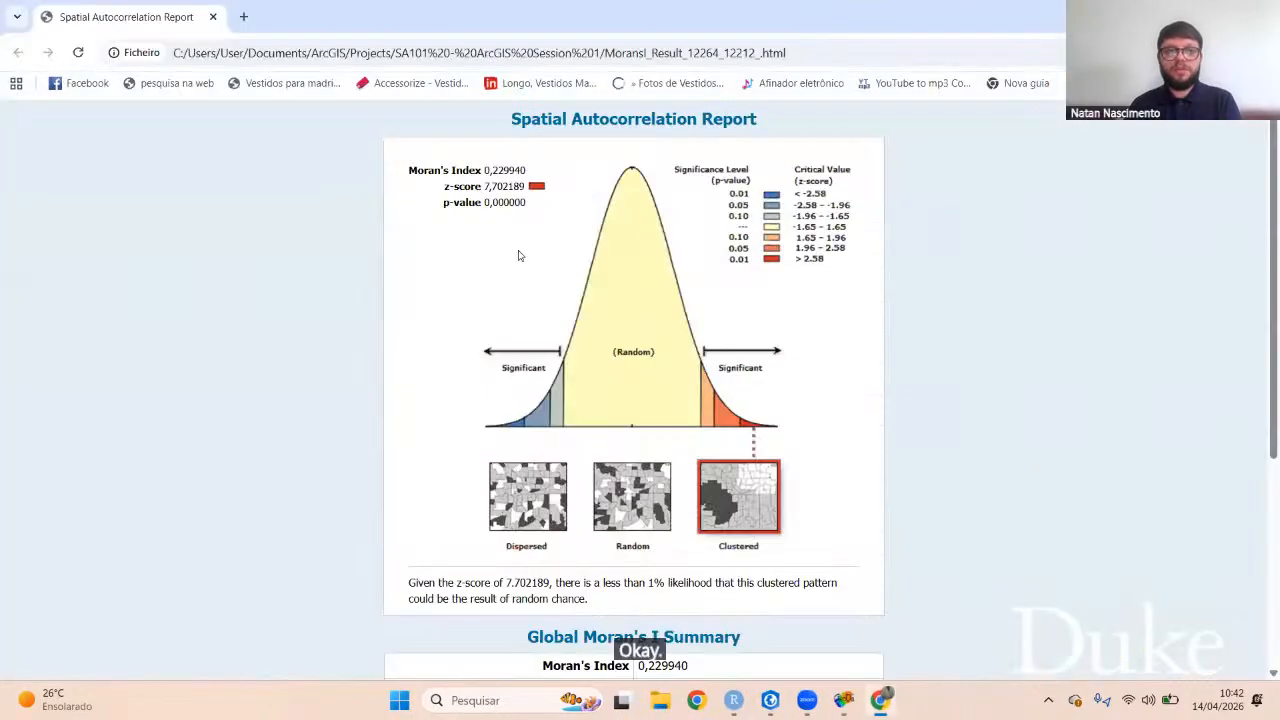
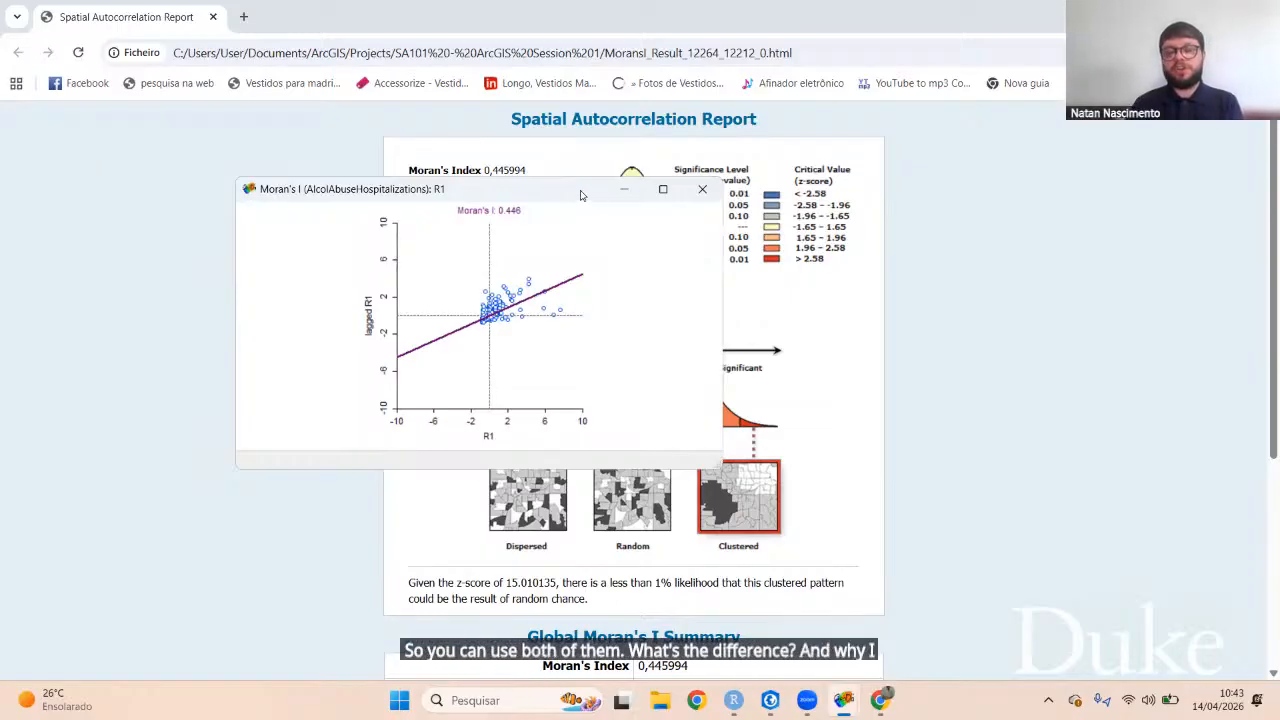
Step: Compare the R1 Moran's I plot with the report's Global Moran's I Summary, and run its randomization with 999 permutations
left_click_drag(583, 195, 582, 239)
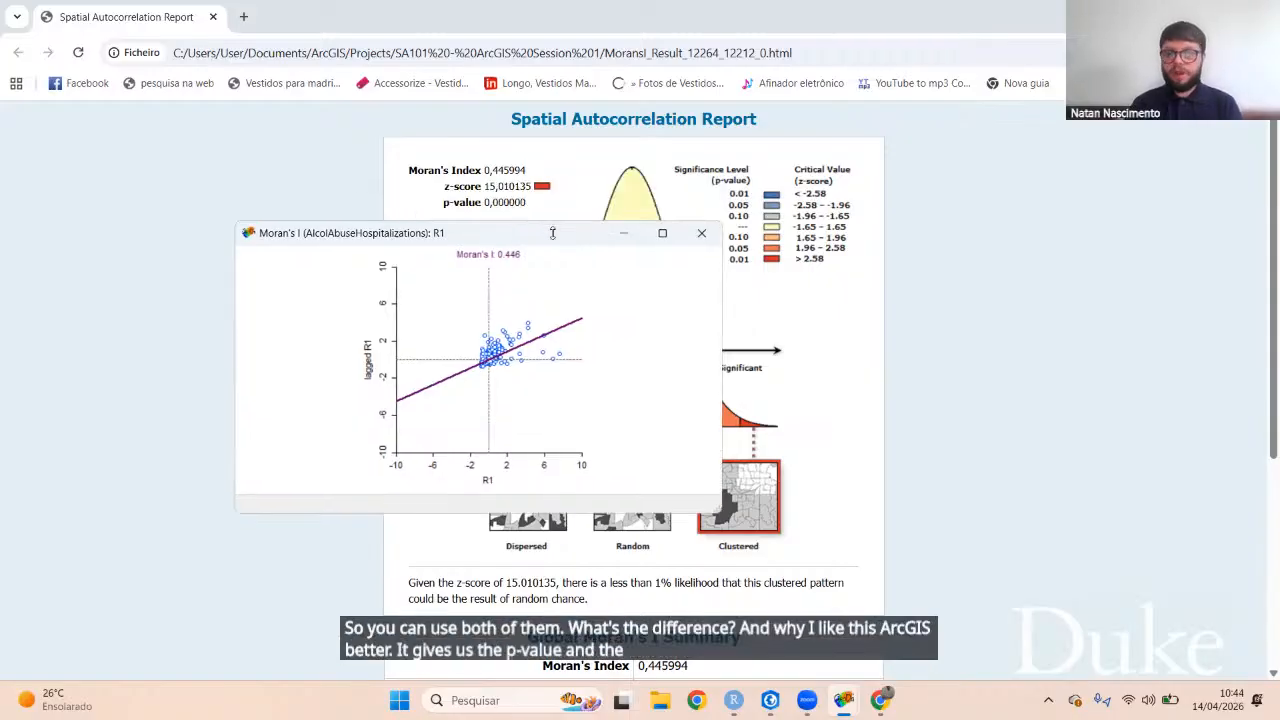
scroll(390, 563, "down", 2)
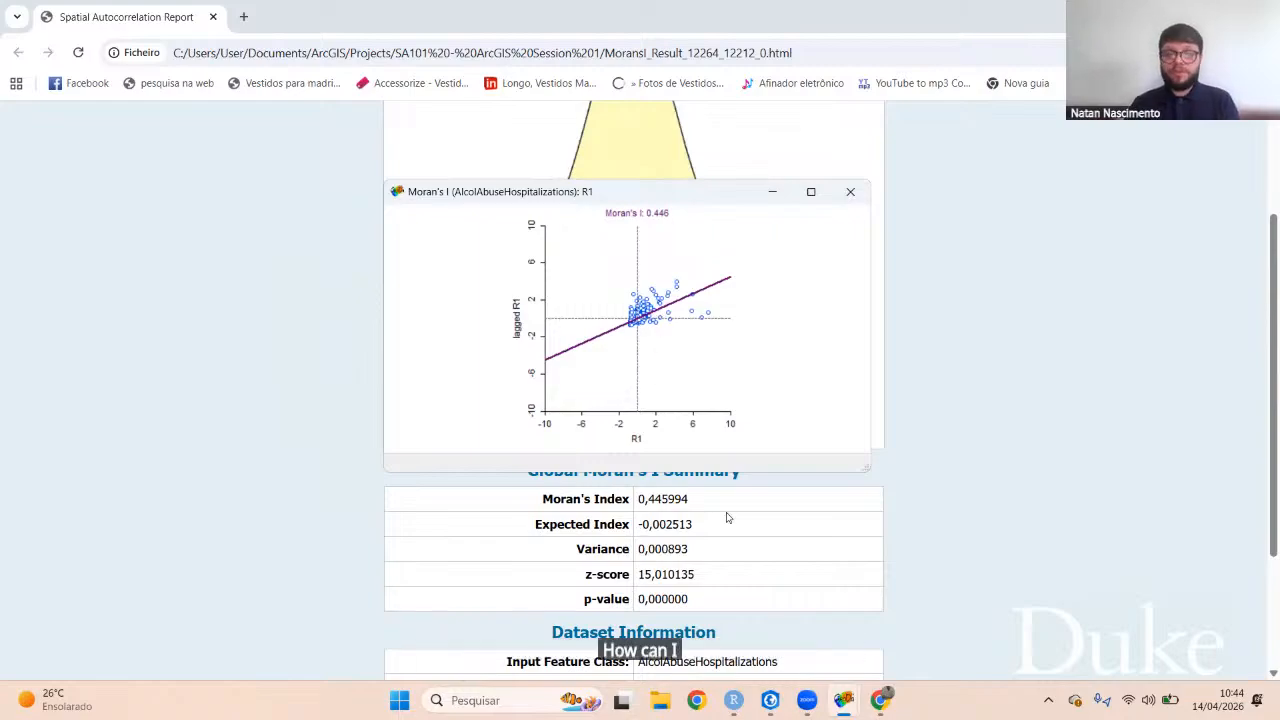
right_click(745, 269)
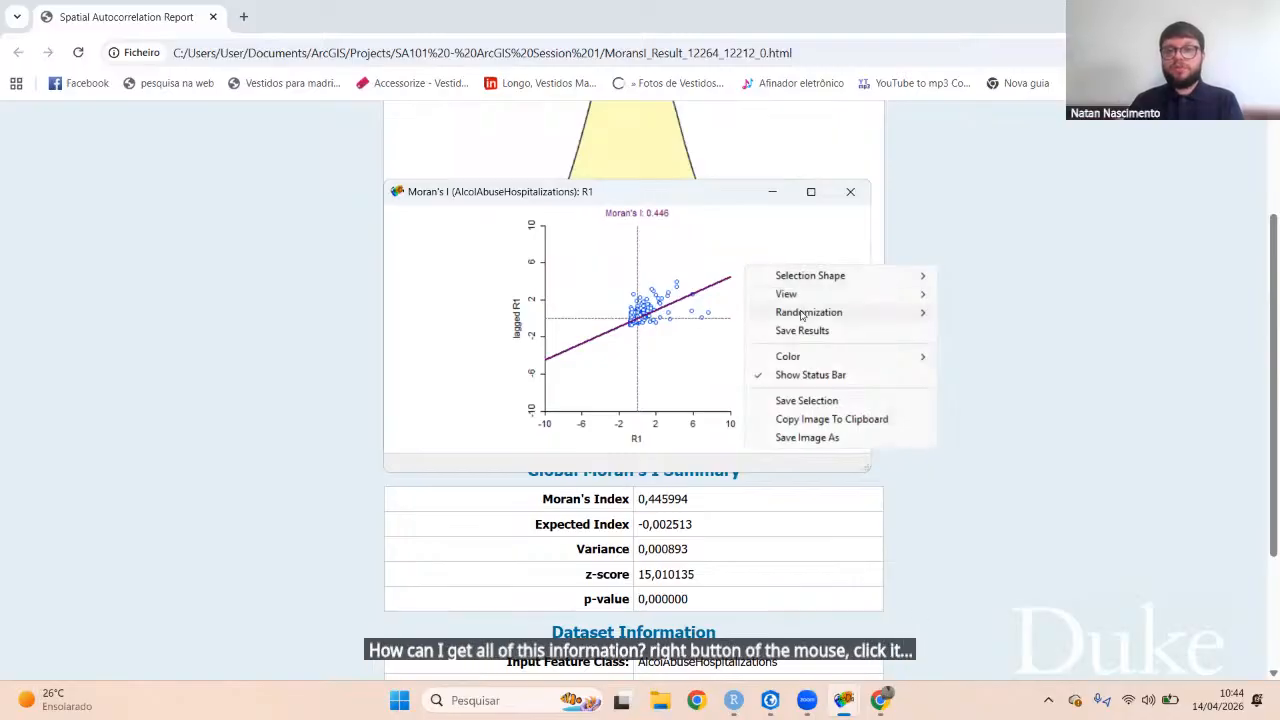
mouse_move(801, 315)
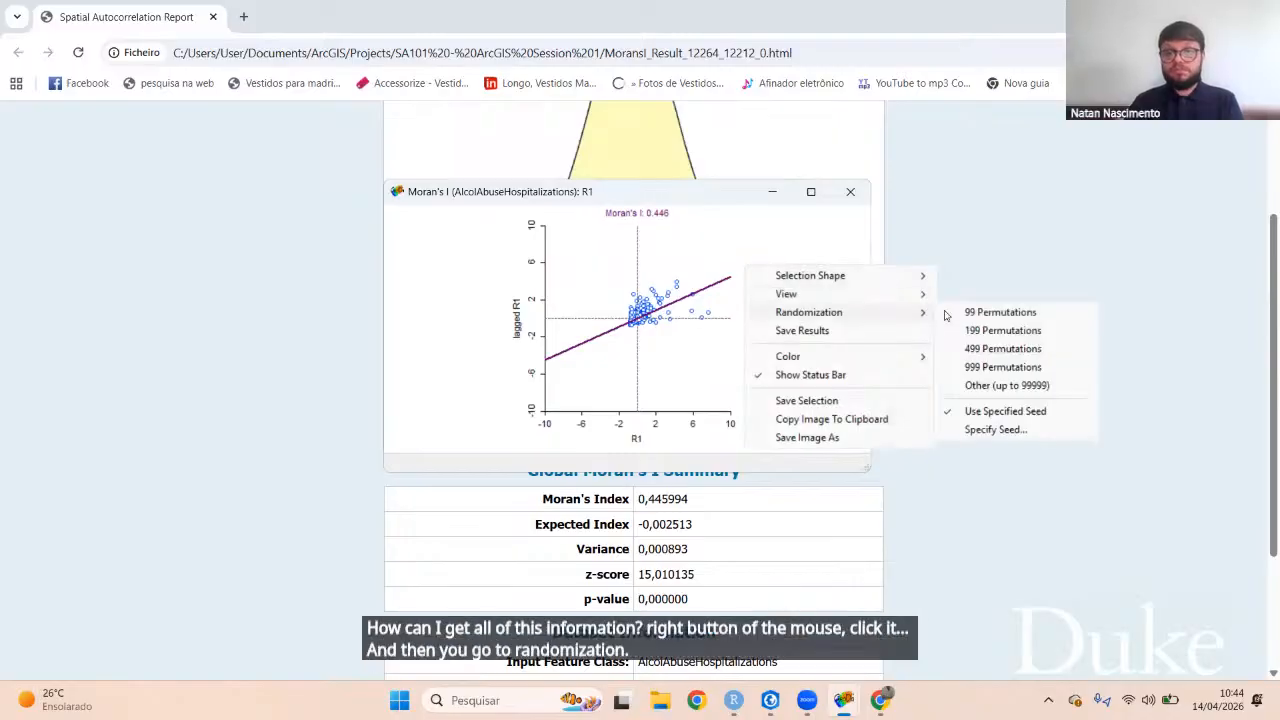
left_click(993, 372)
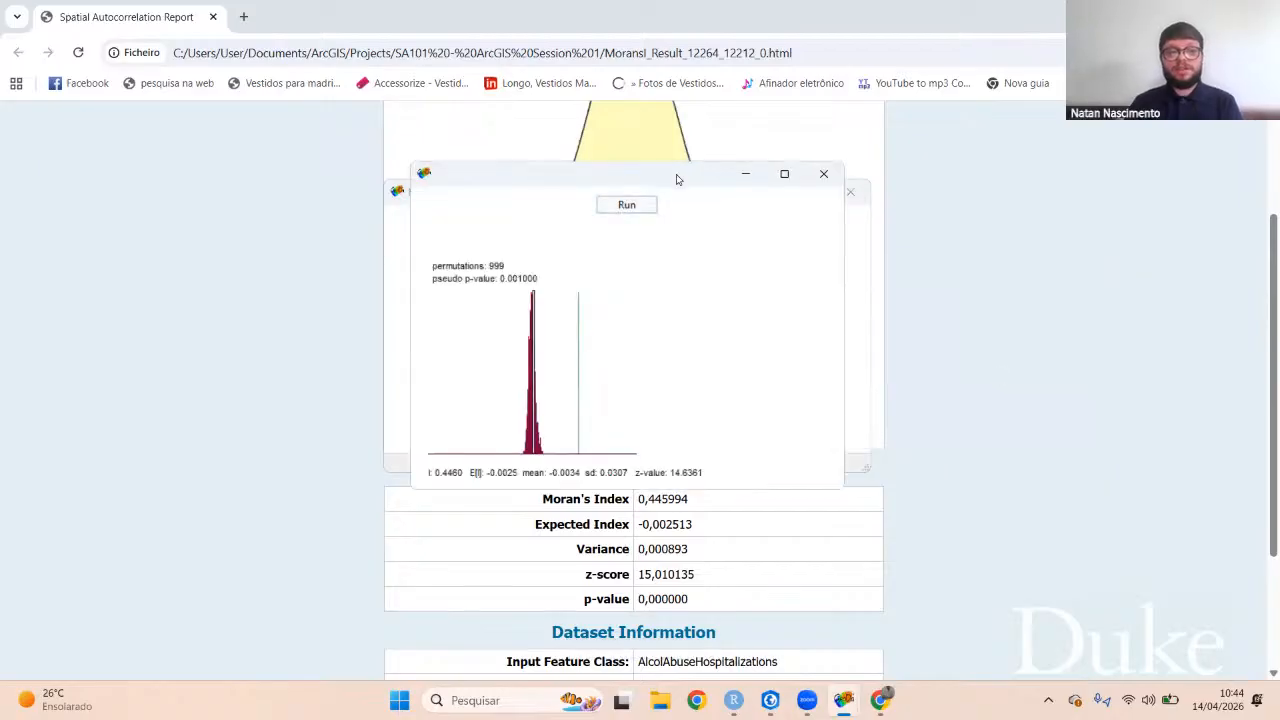
left_click_drag(676, 179, 306, 172)
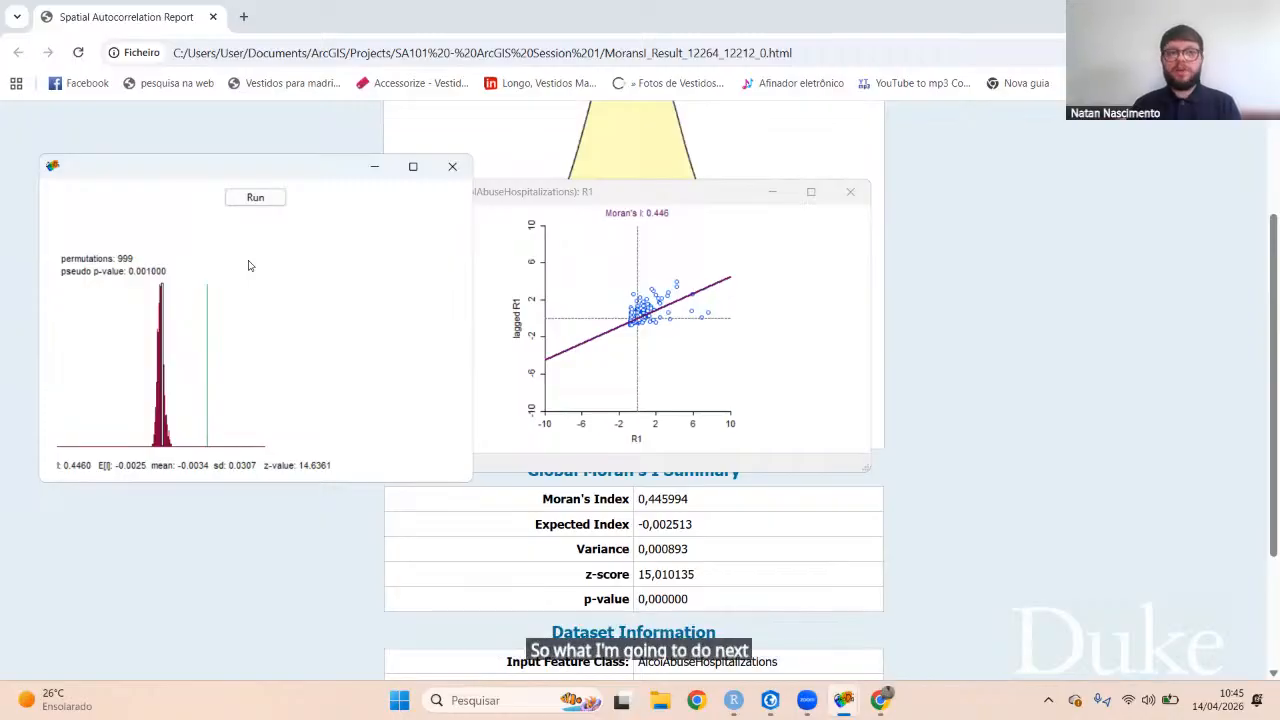
left_click(452, 166)
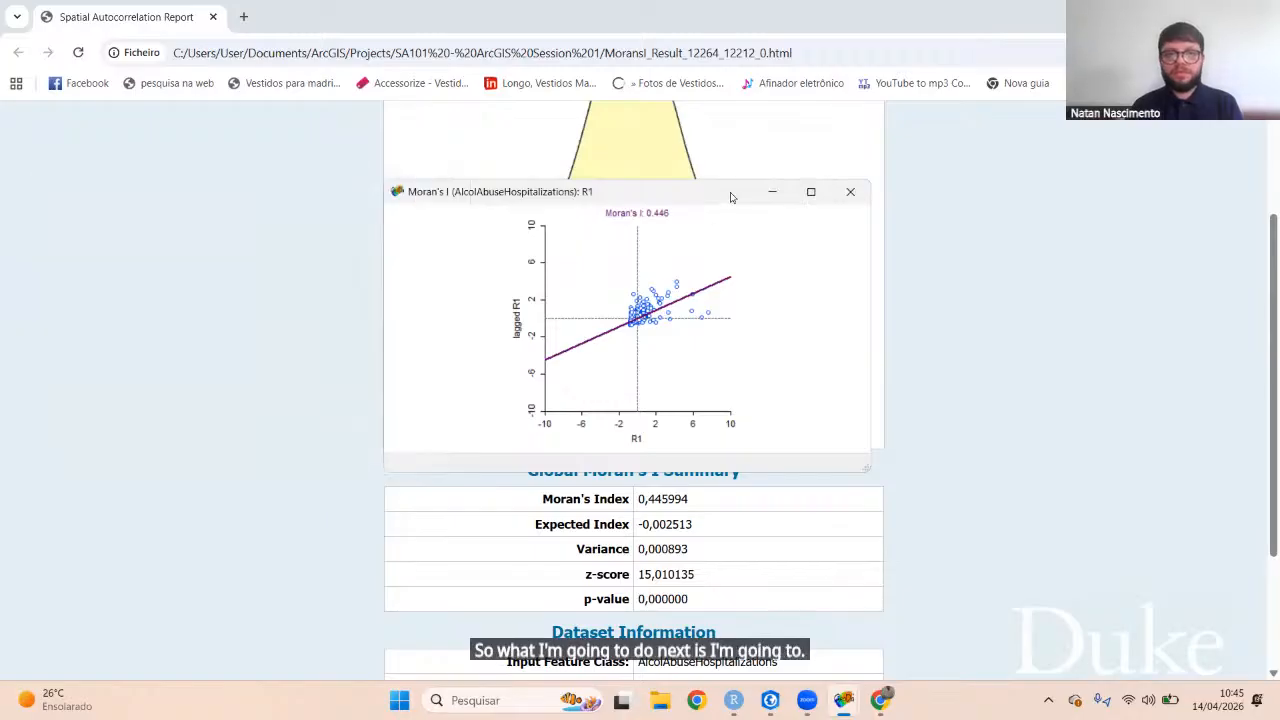
Step: Run Univariate Local Moran's I in GeoDa on R1 with the AlcolAbuseHospitalizations weights, opening only the Cluster Map
left_click_drag(730, 197, 383, 374)
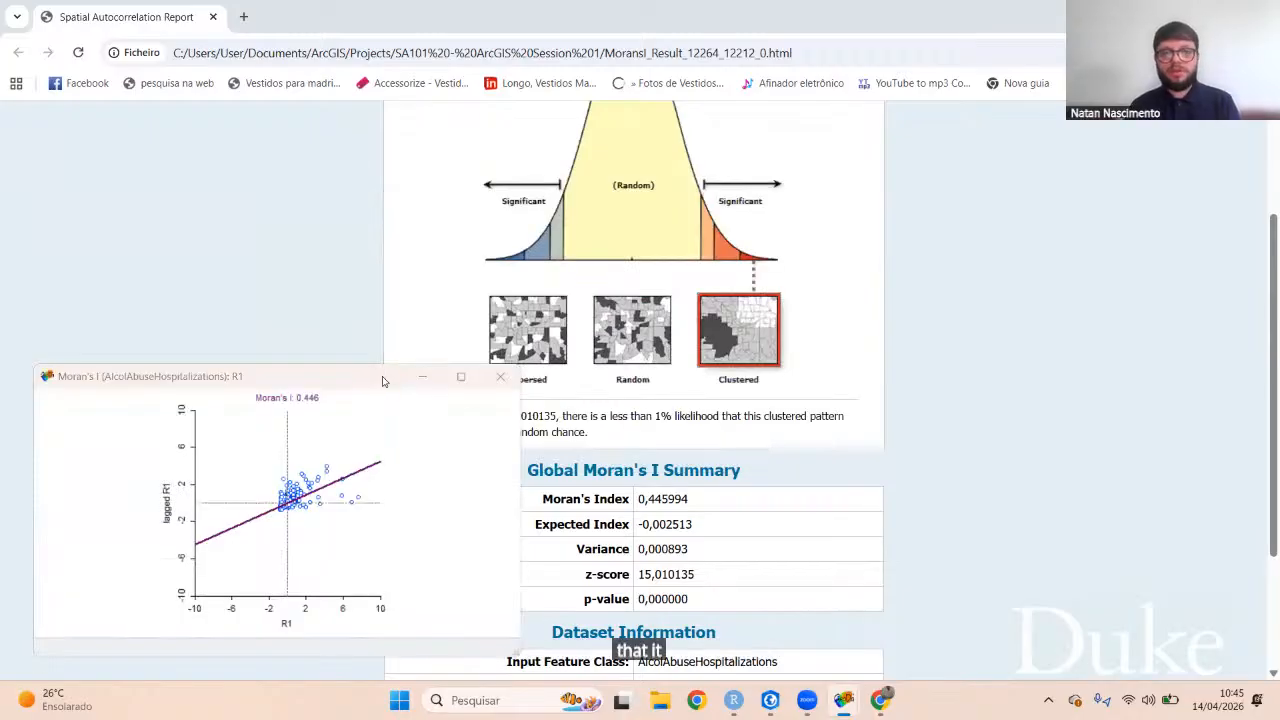
key("alt+Tab")
key("Tab")
key("Tab")
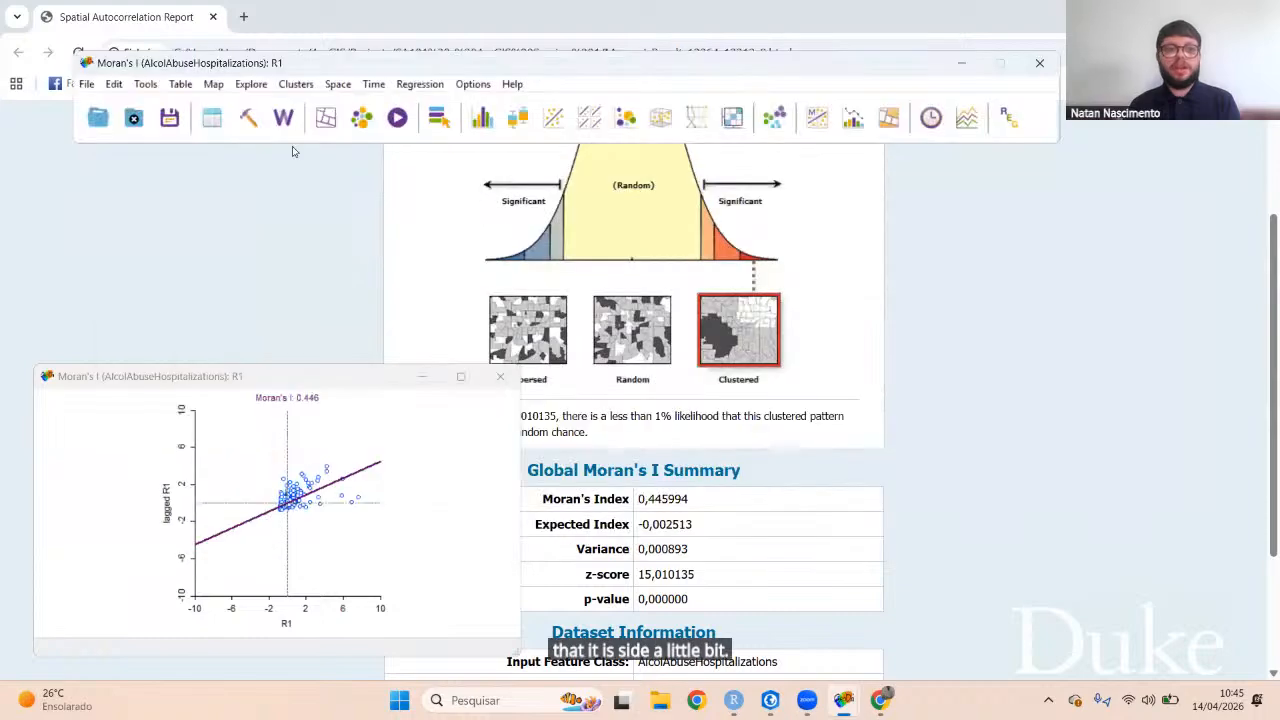
left_click(337, 84)
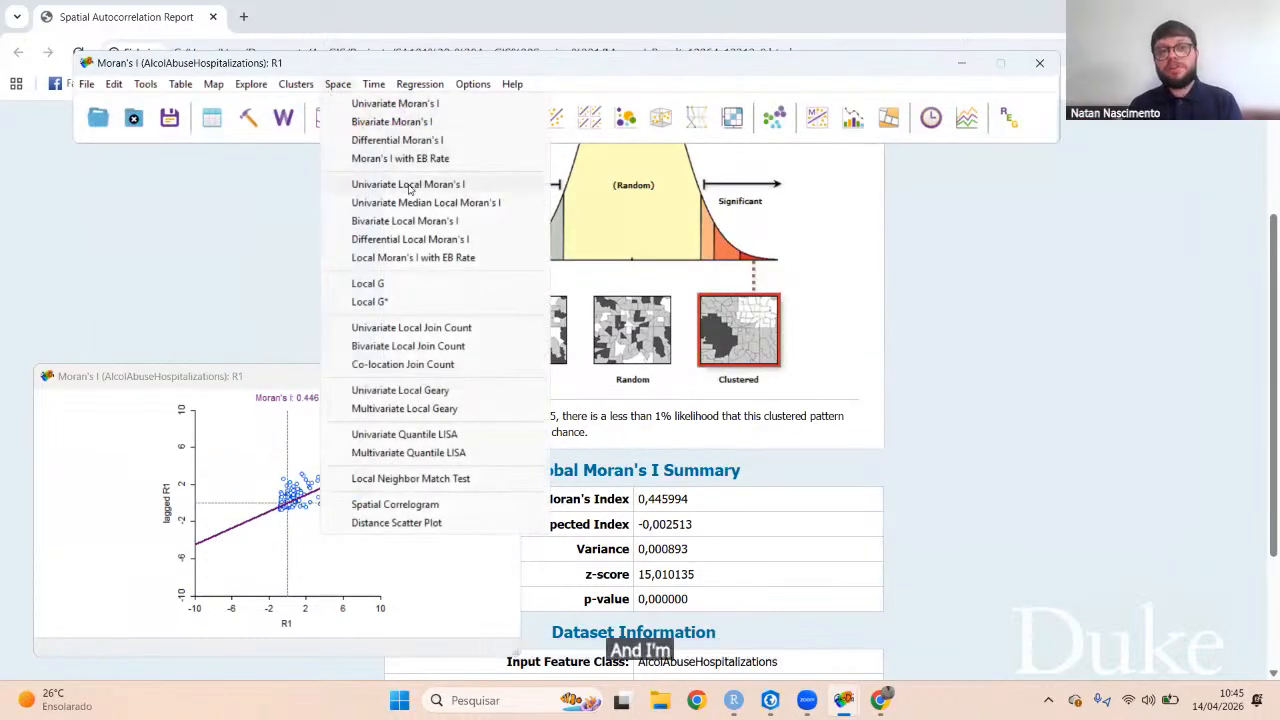
left_click(463, 186)
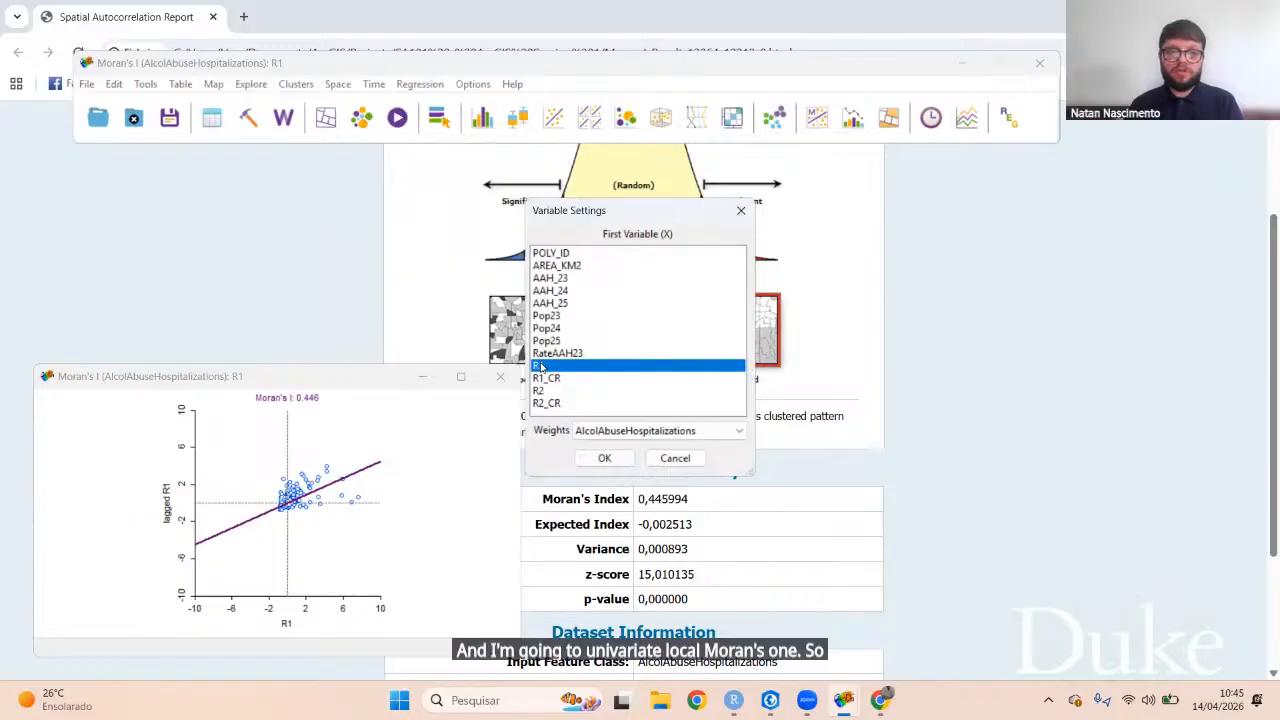
left_click(602, 458)
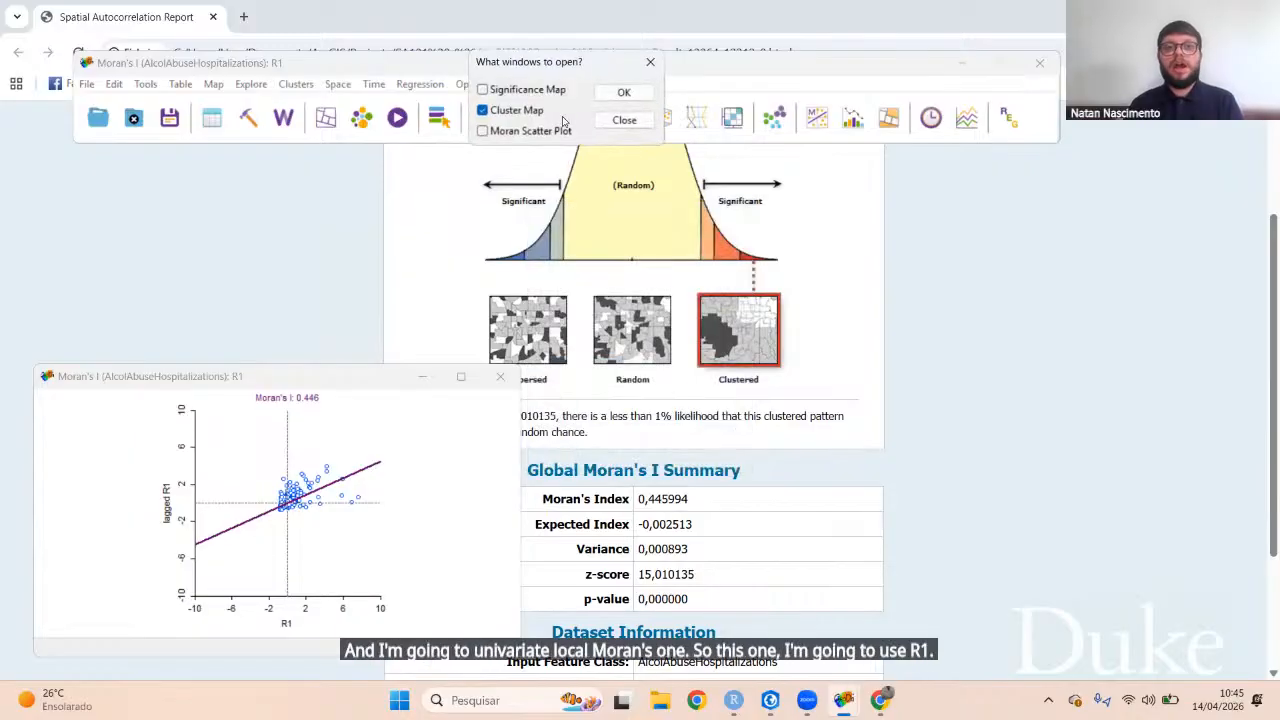
left_click(622, 92)
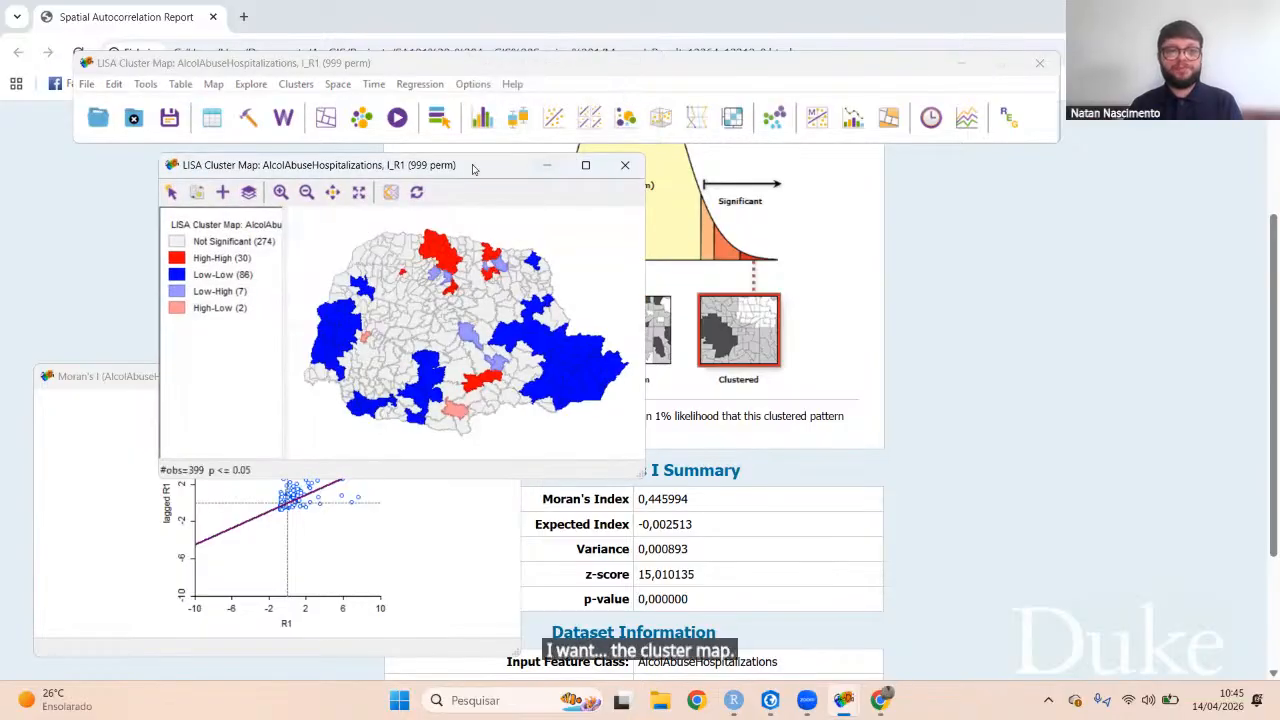
Step: Enlarge the R1 LISA cluster map window and bring it up over the ArcGIS Pro map
left_click_drag(474, 168, 386, 166)
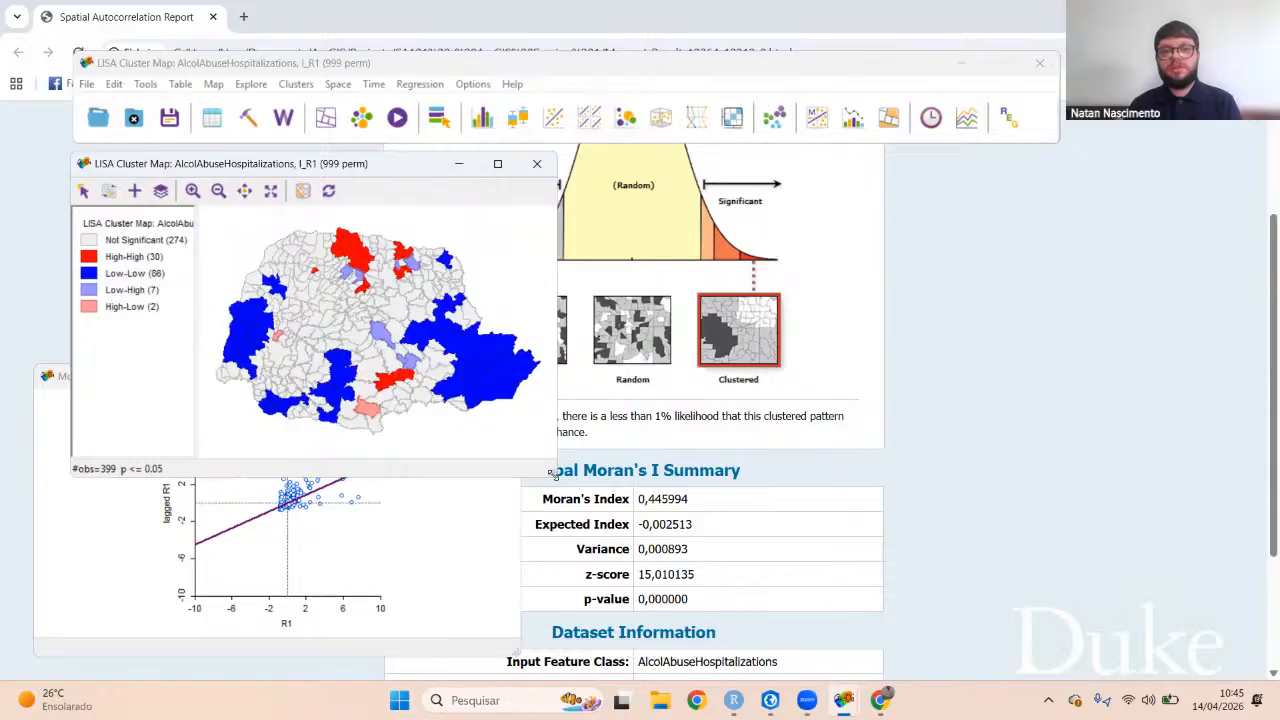
left_click_drag(552, 474, 728, 614)
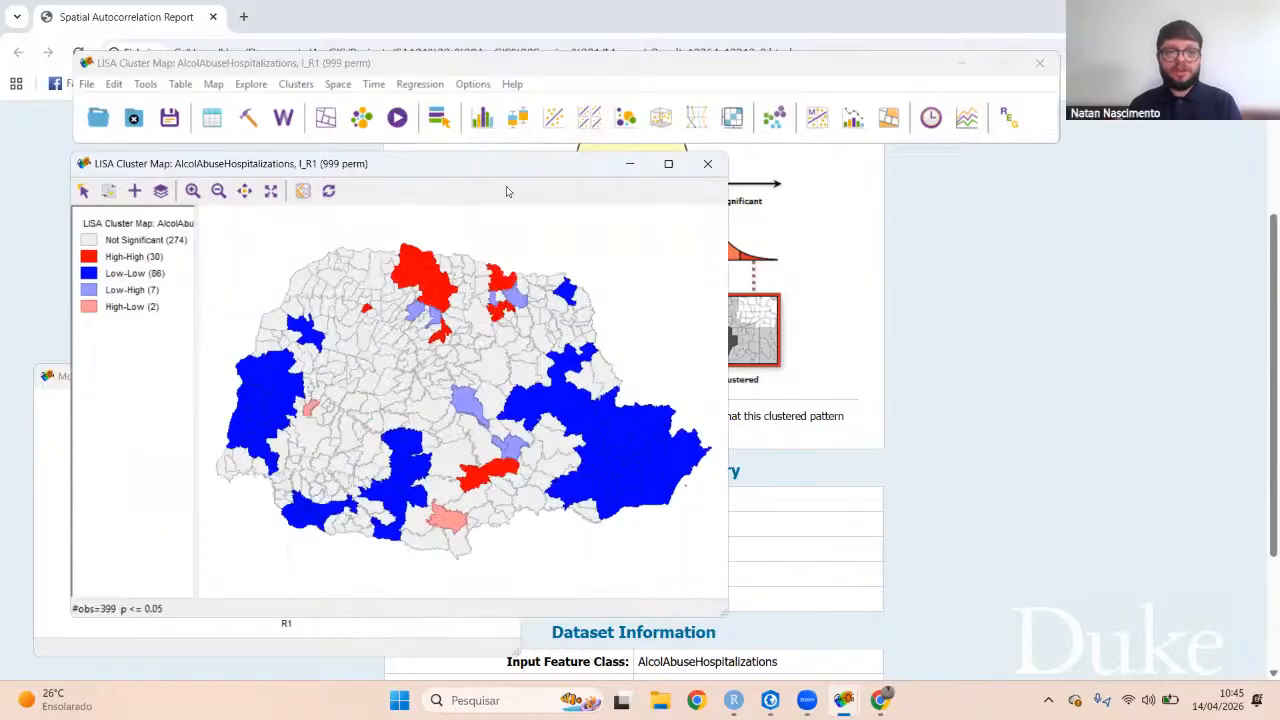
key("alt+Tab")
key("alt+Tab")
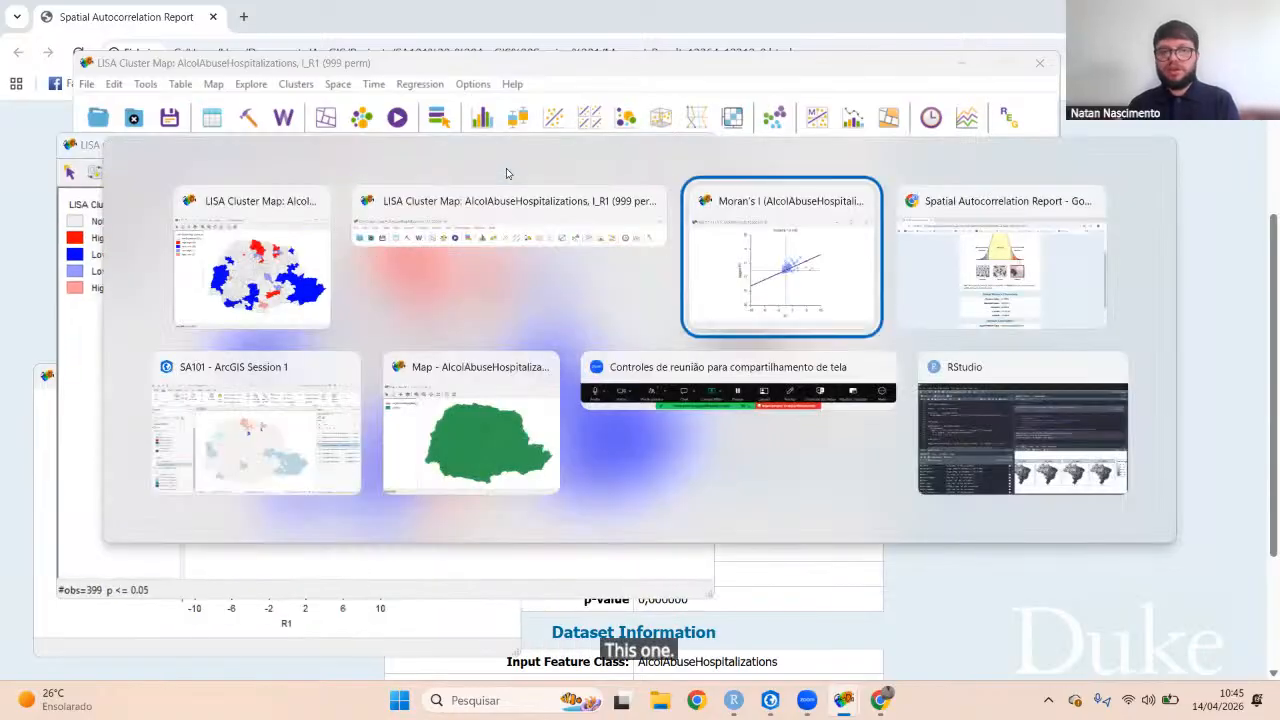
key("alt+Tab")
key("alt+Tab")
key("alt+Tab")
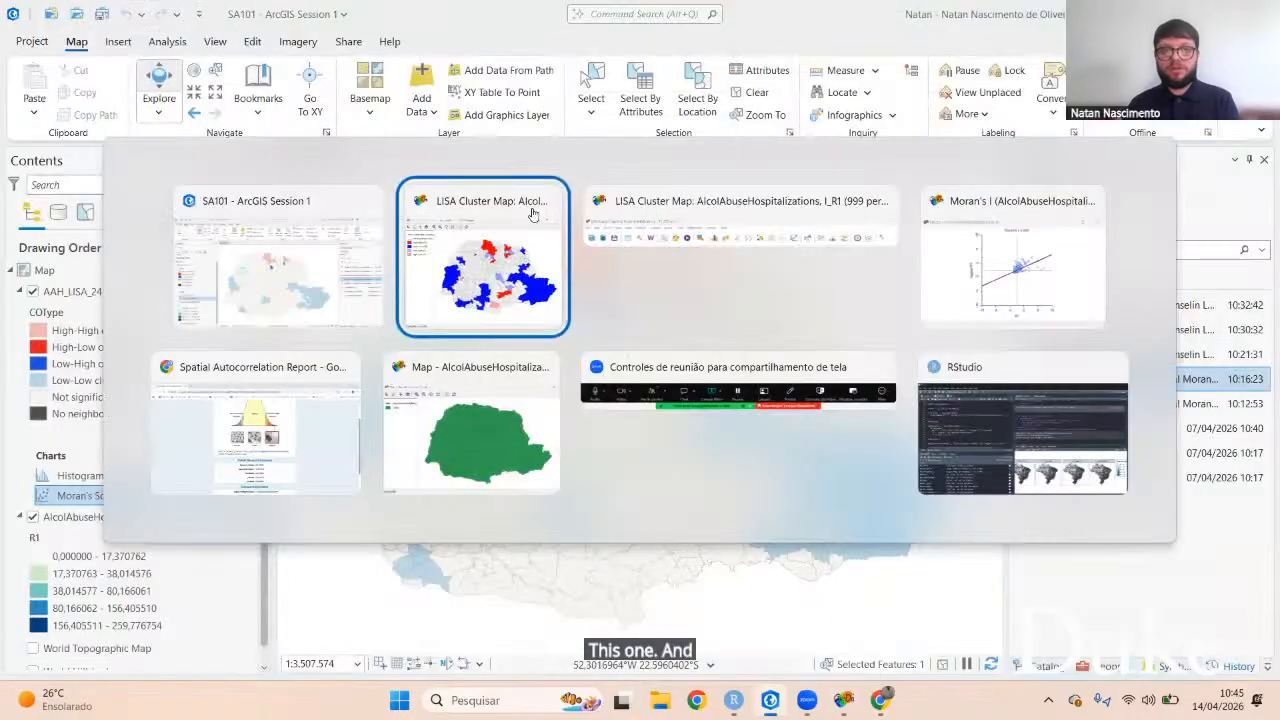
left_click(533, 213)
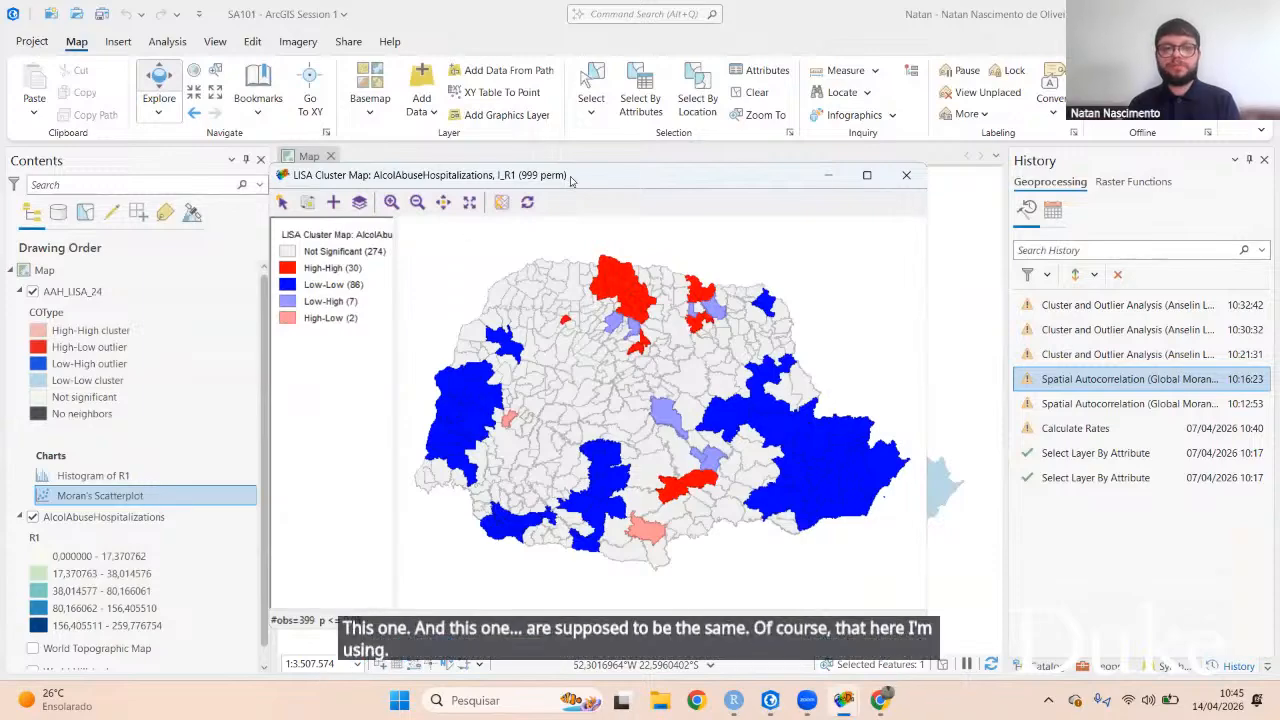
Step: Compare the GeoDa cluster map with the AAH_LISA_24 map and select the Low-High municipality beside the large northern High-High cluster
left_click_drag(570, 178, 300, 188)
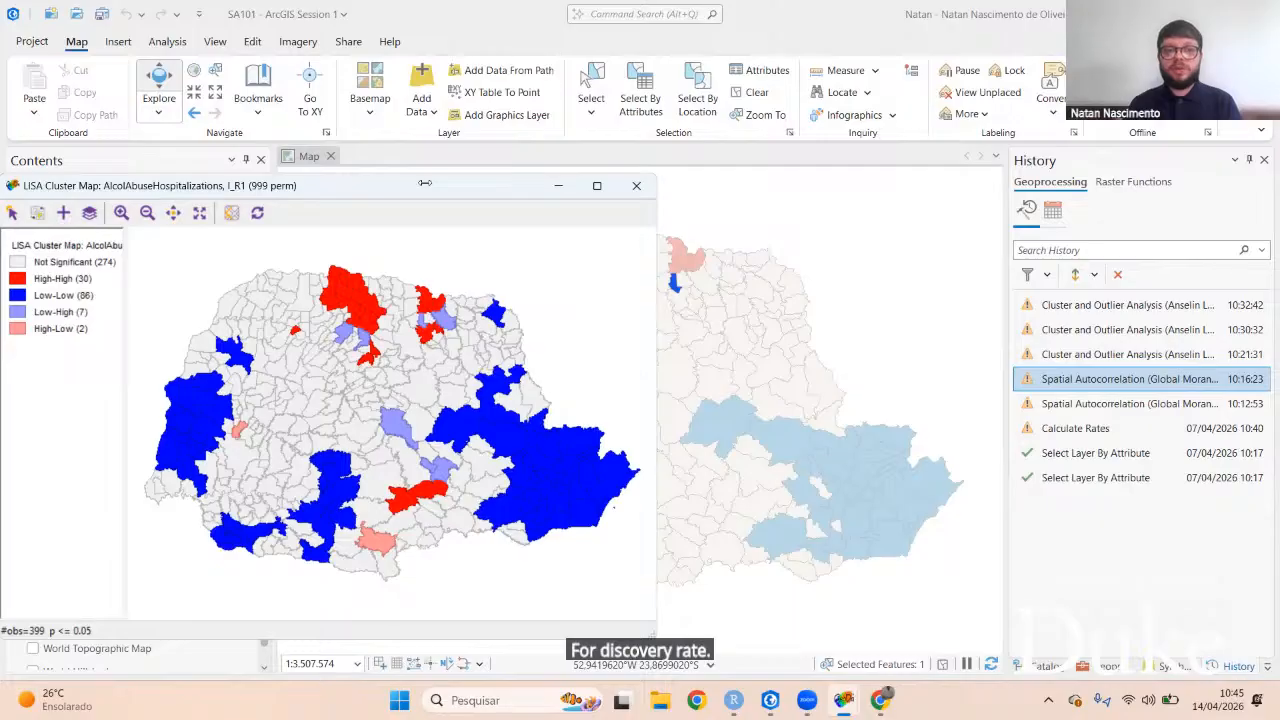
left_click_drag(425, 183, 708, 187)
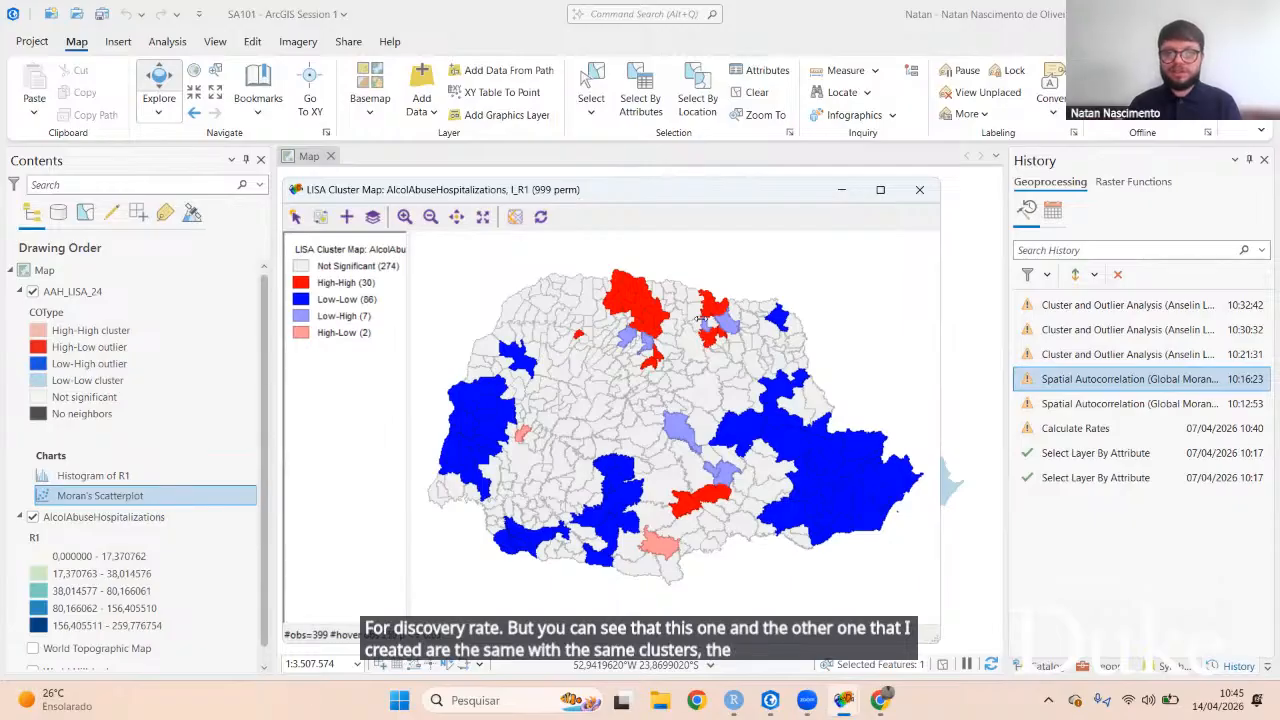
left_click(626, 337)
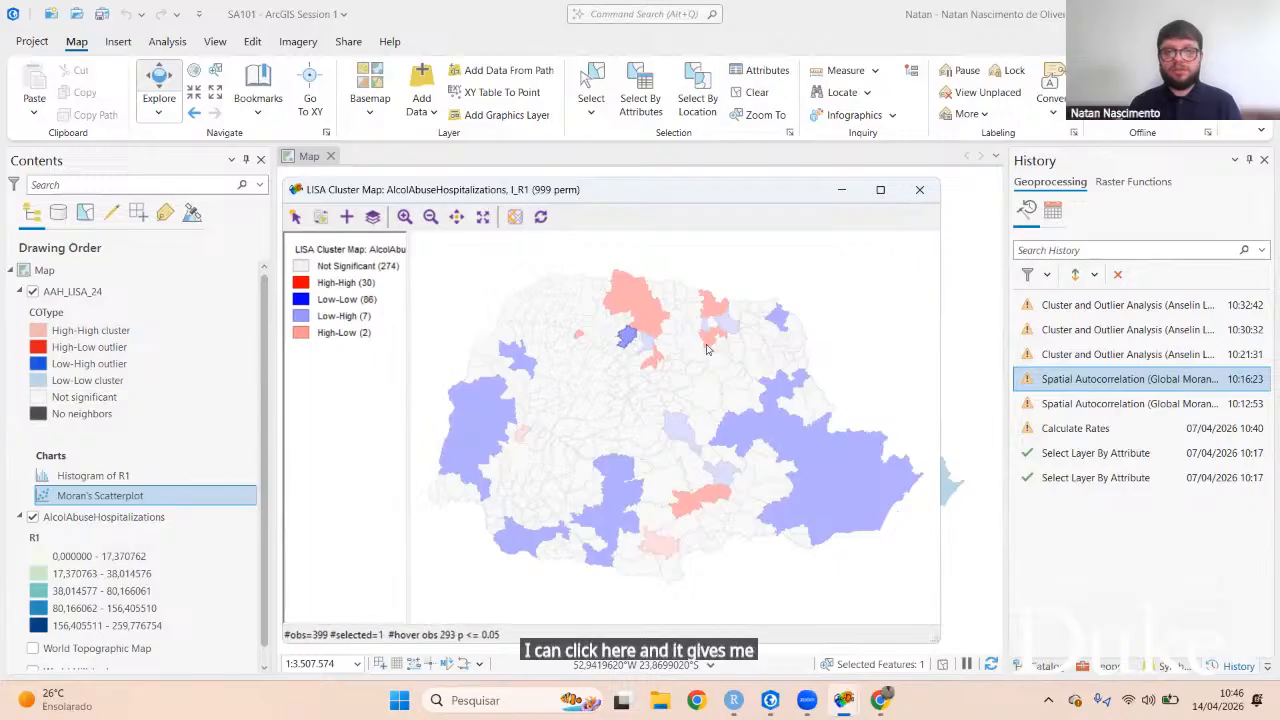
Step: Examine individual municipalities of the large northern High-High cluster on the LISA cluster map, finishing with no municipality selected
left_click(894, 334)
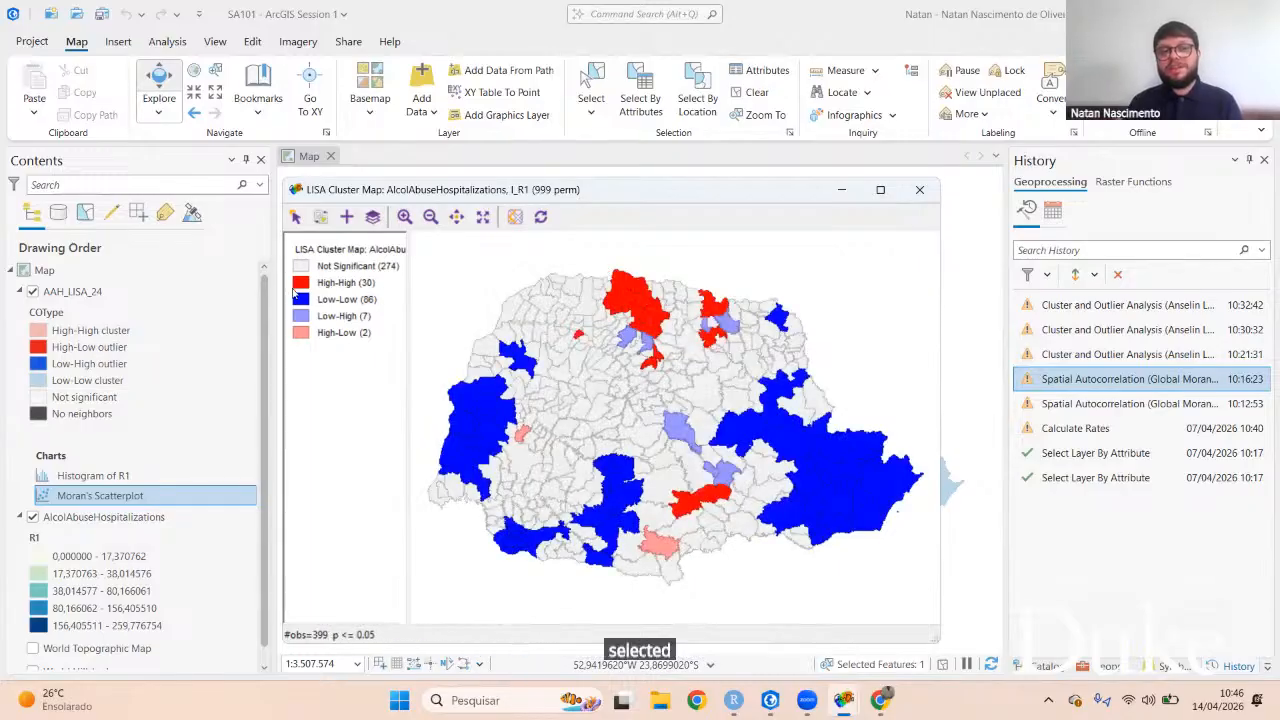
left_click(626, 299)
left_click(636, 311)
left_click(648, 333)
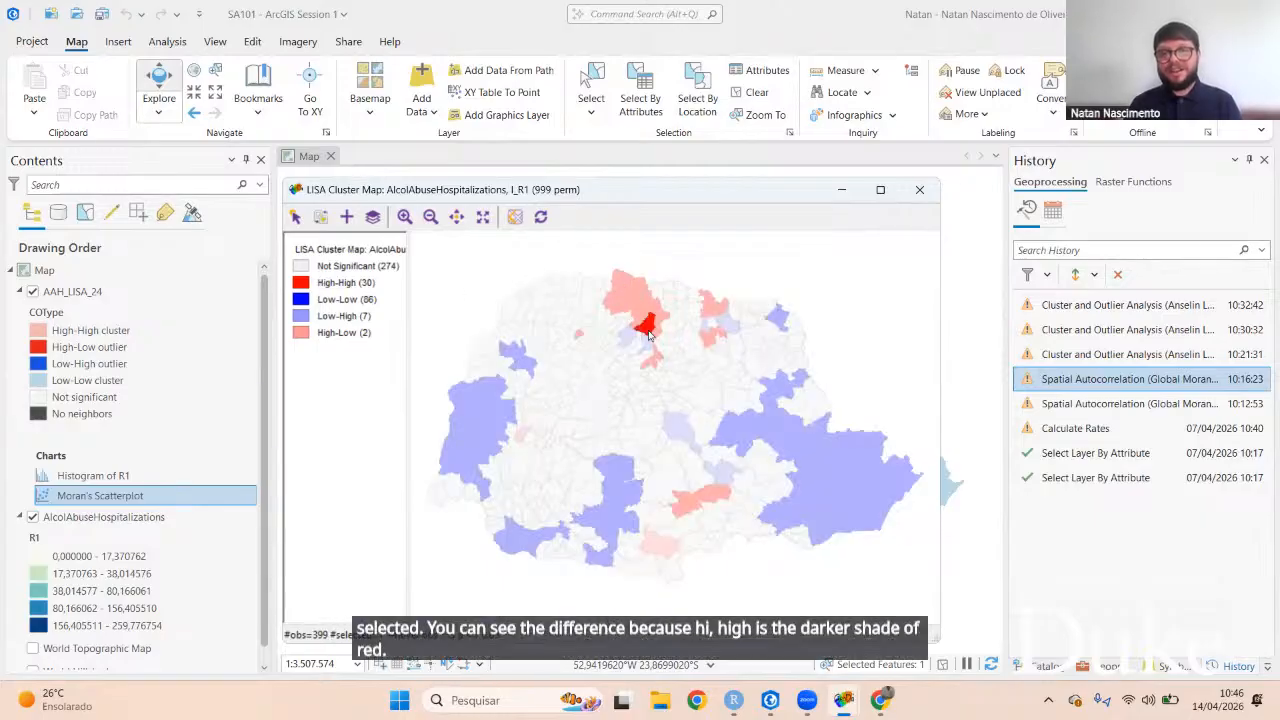
left_click(658, 310)
left_click(620, 280)
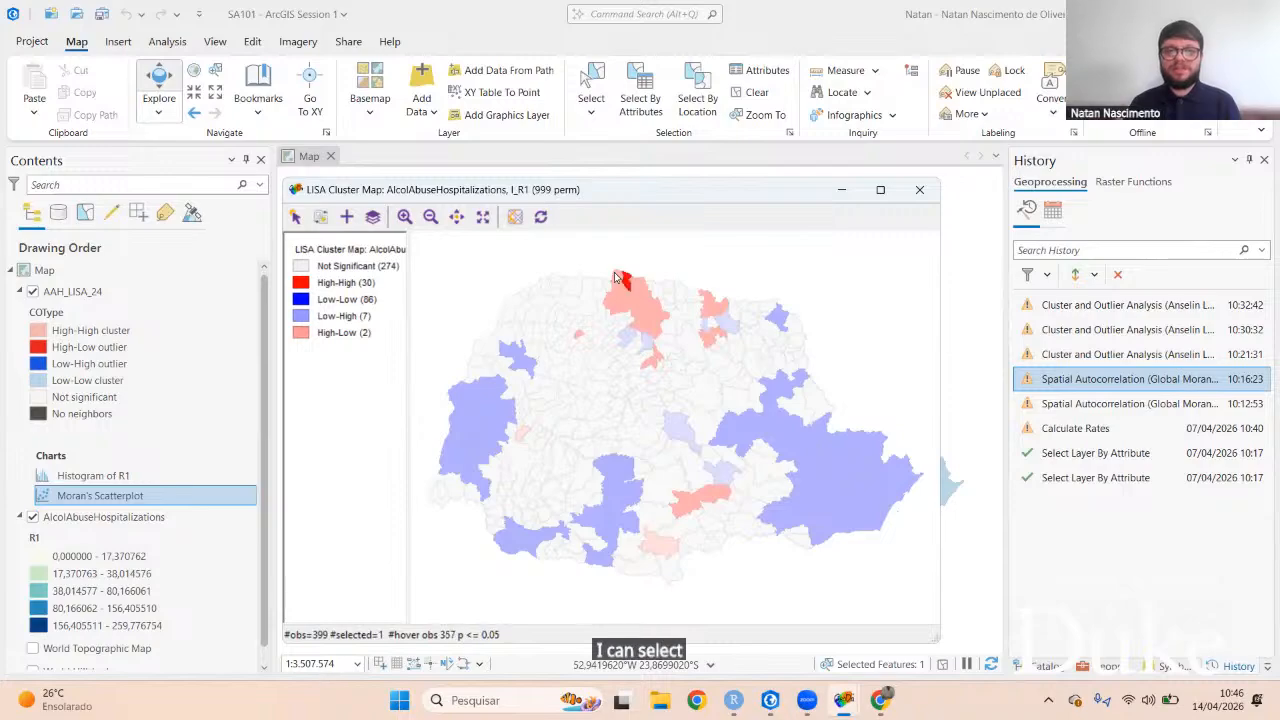
left_click(617, 275)
left_click(634, 294)
left_click(842, 283)
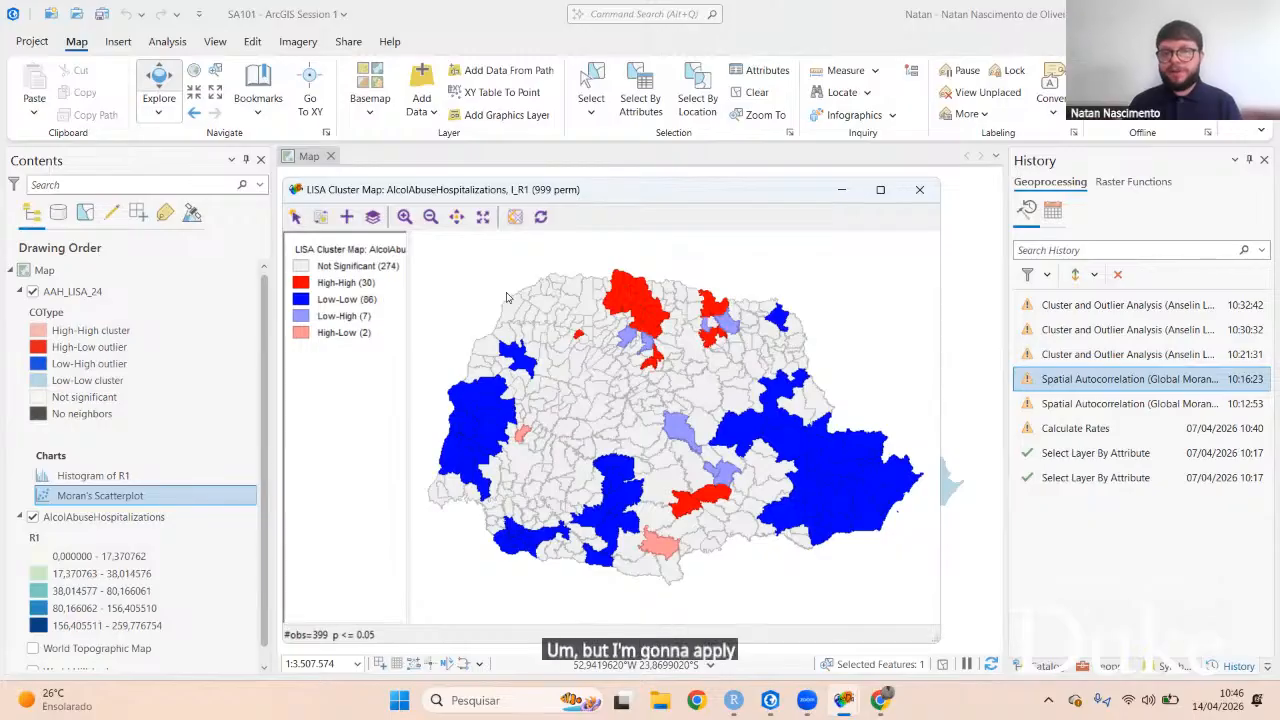
Step: Apply the False Discovery Rate as the custom inference significance filter on the R1 LISA cluster map
right_click(455, 264)
mouse_move(452, 264)
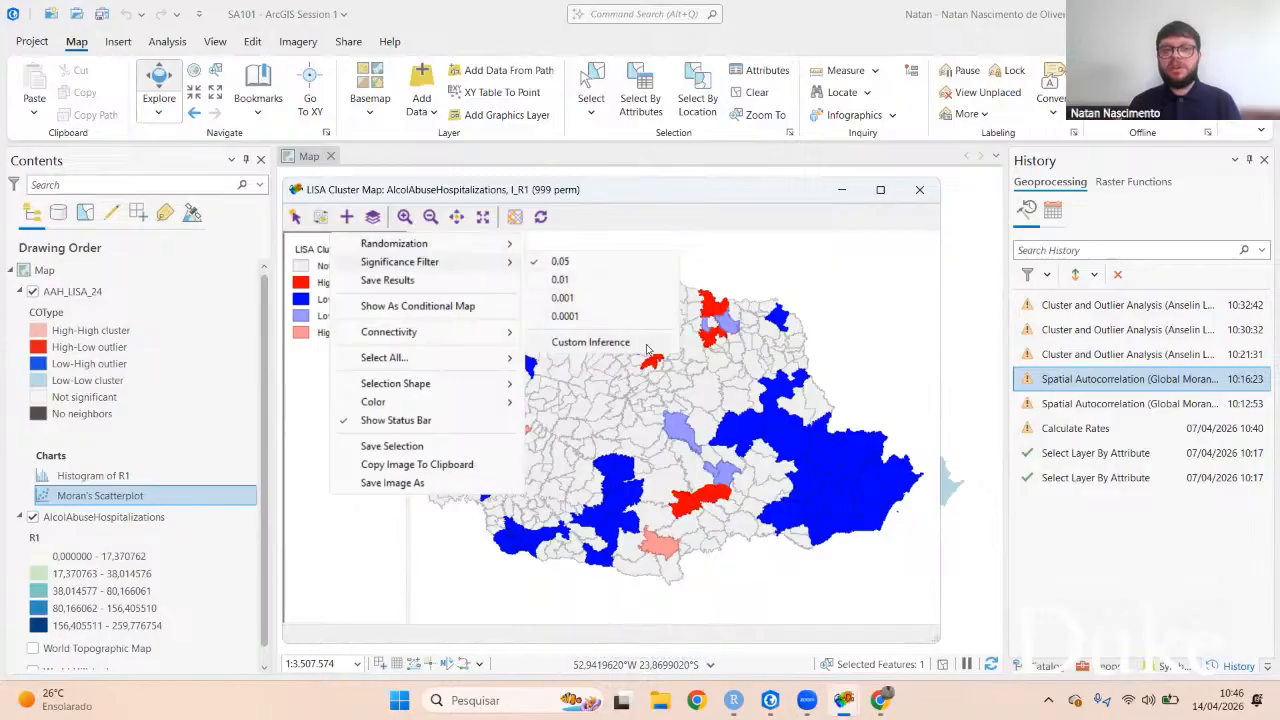
left_click(638, 347)
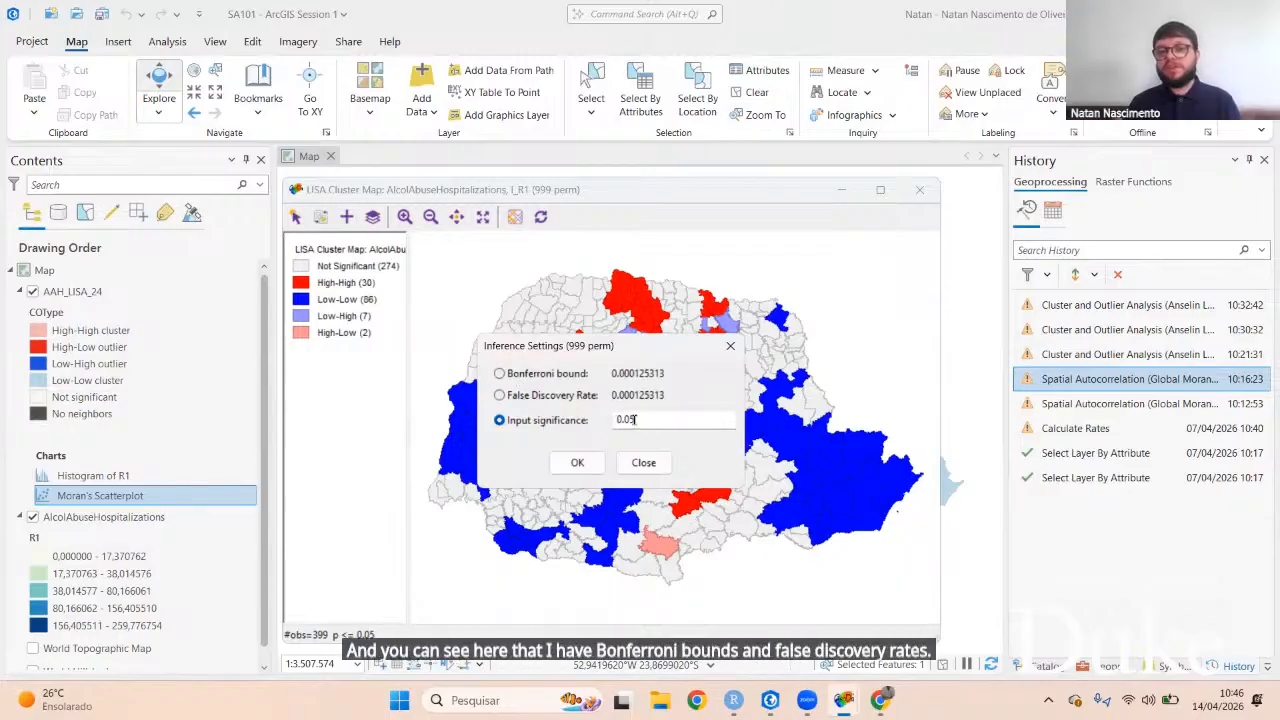
left_click(500, 396)
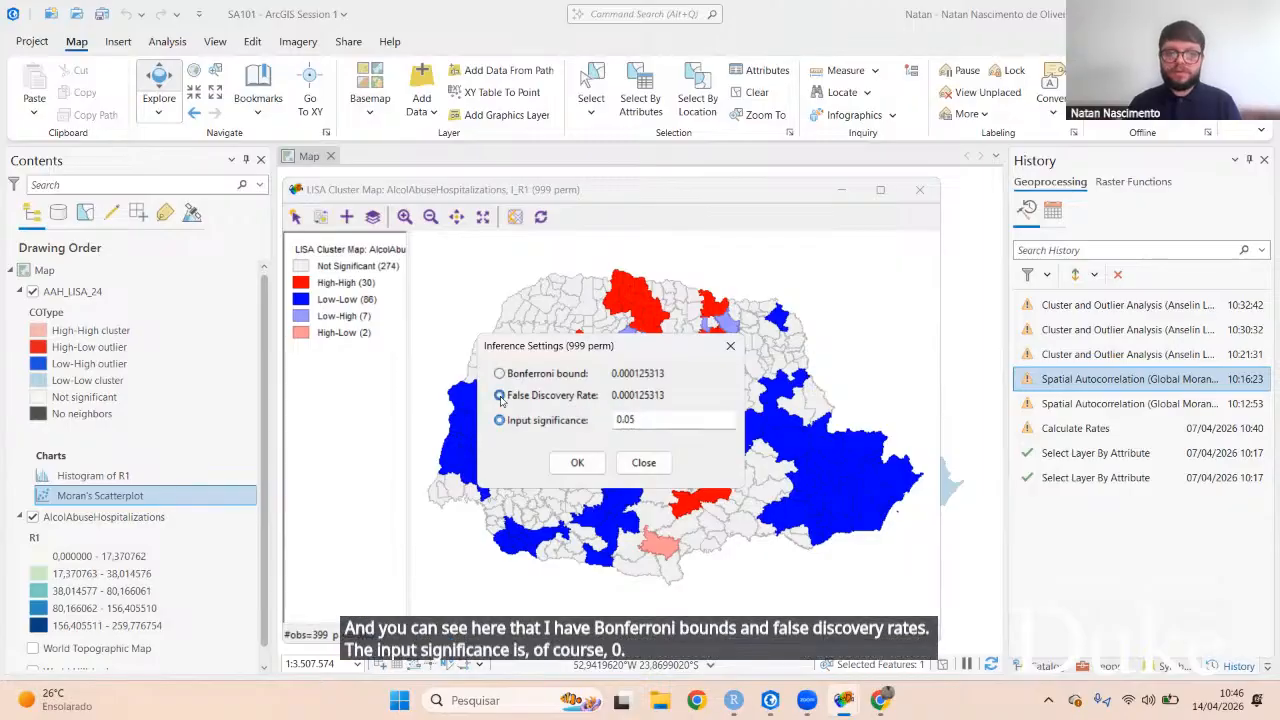
left_click(598, 468)
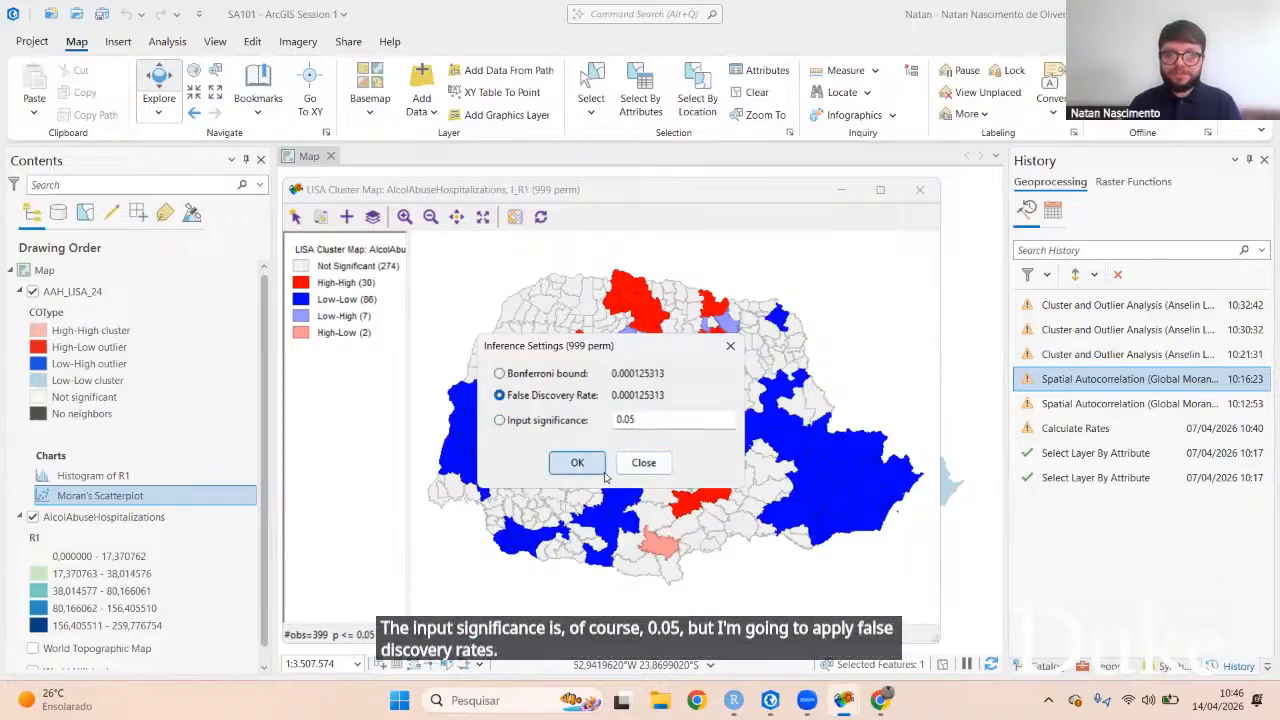
Step: Rerun the LISA cluster map's randomization with 9999 permutations and shift its window slightly to compare with the ArcGIS Pro map
right_click(445, 281)
mouse_move(437, 264)
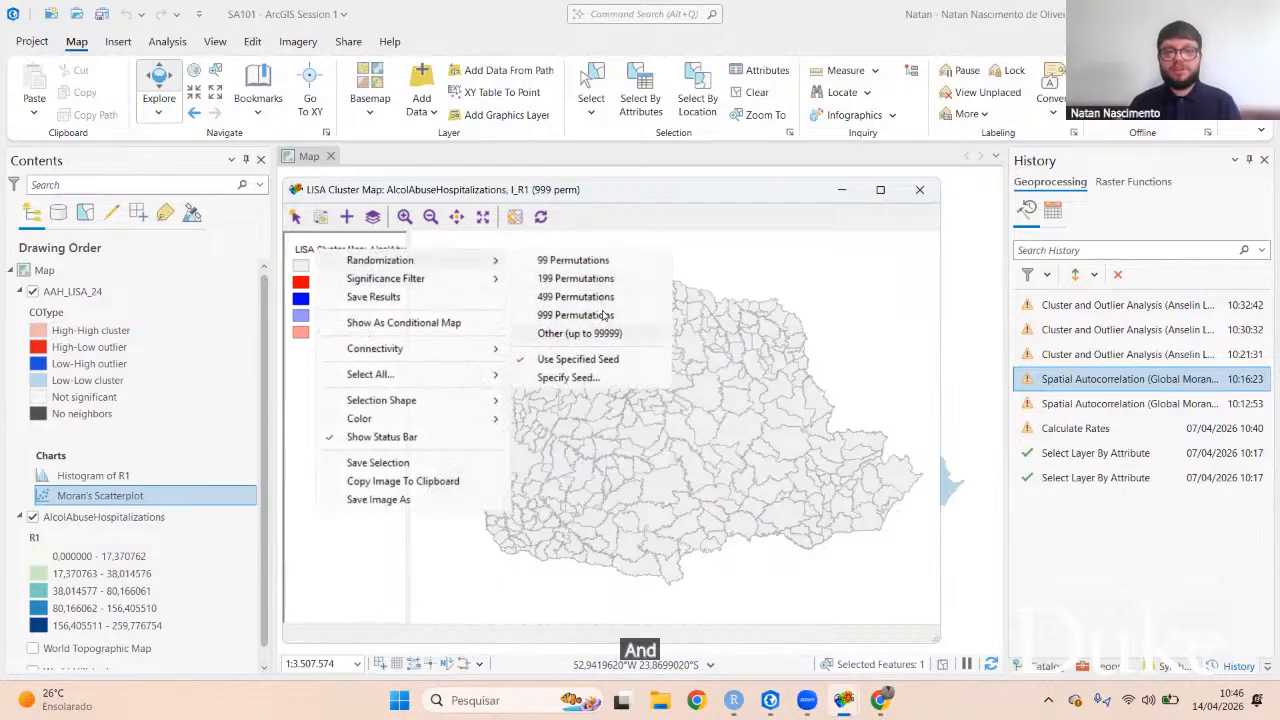
left_click(580, 333)
left_click(600, 421)
type("9999")
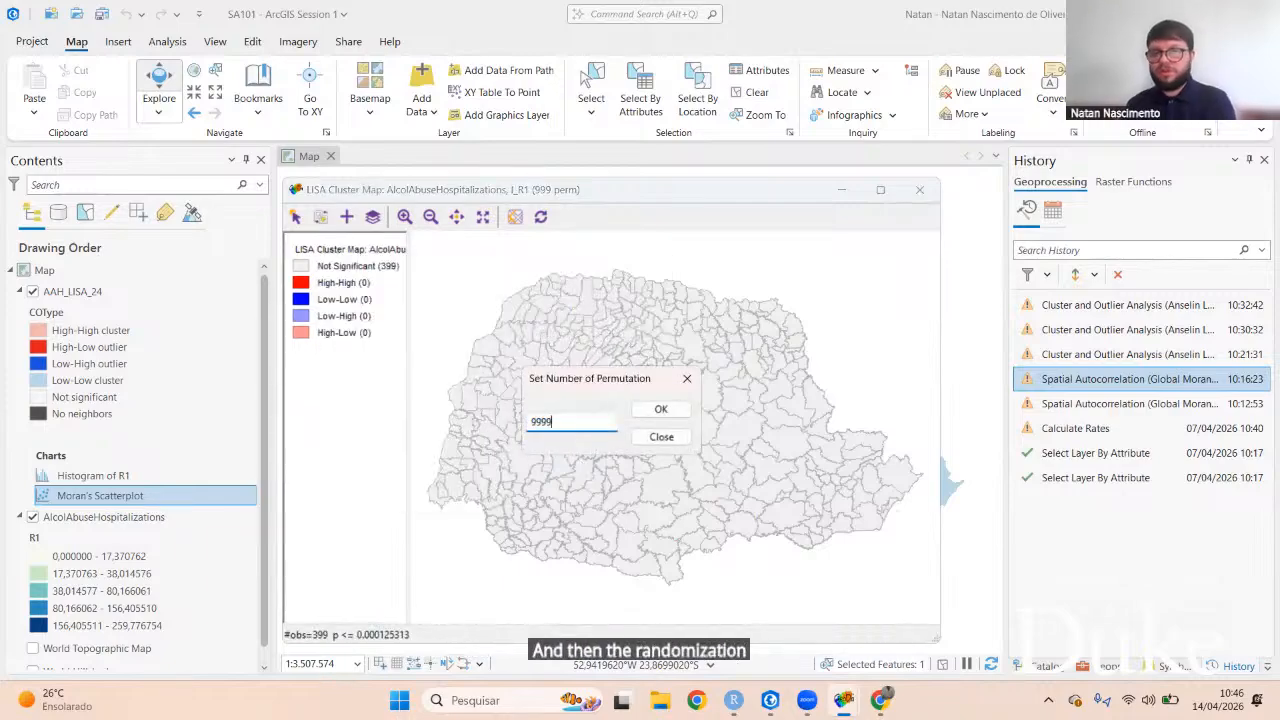
left_click(661, 409)
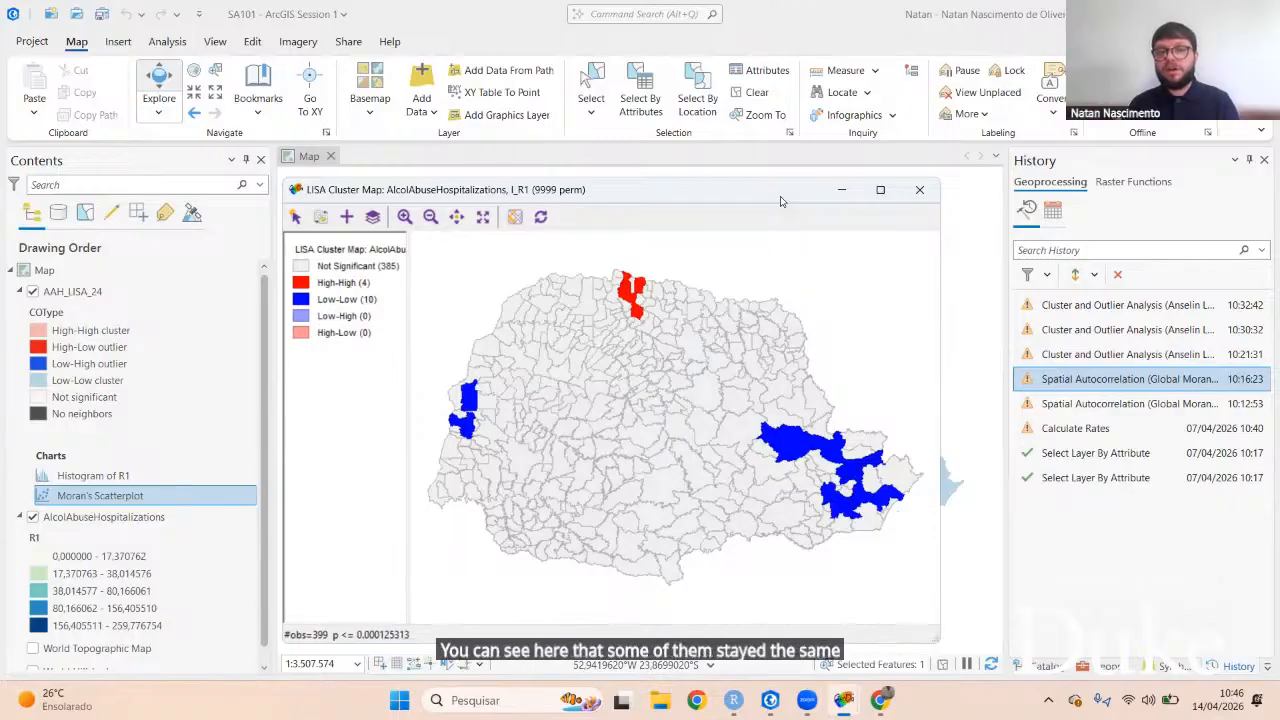
left_click_drag(781, 201, 762, 183)
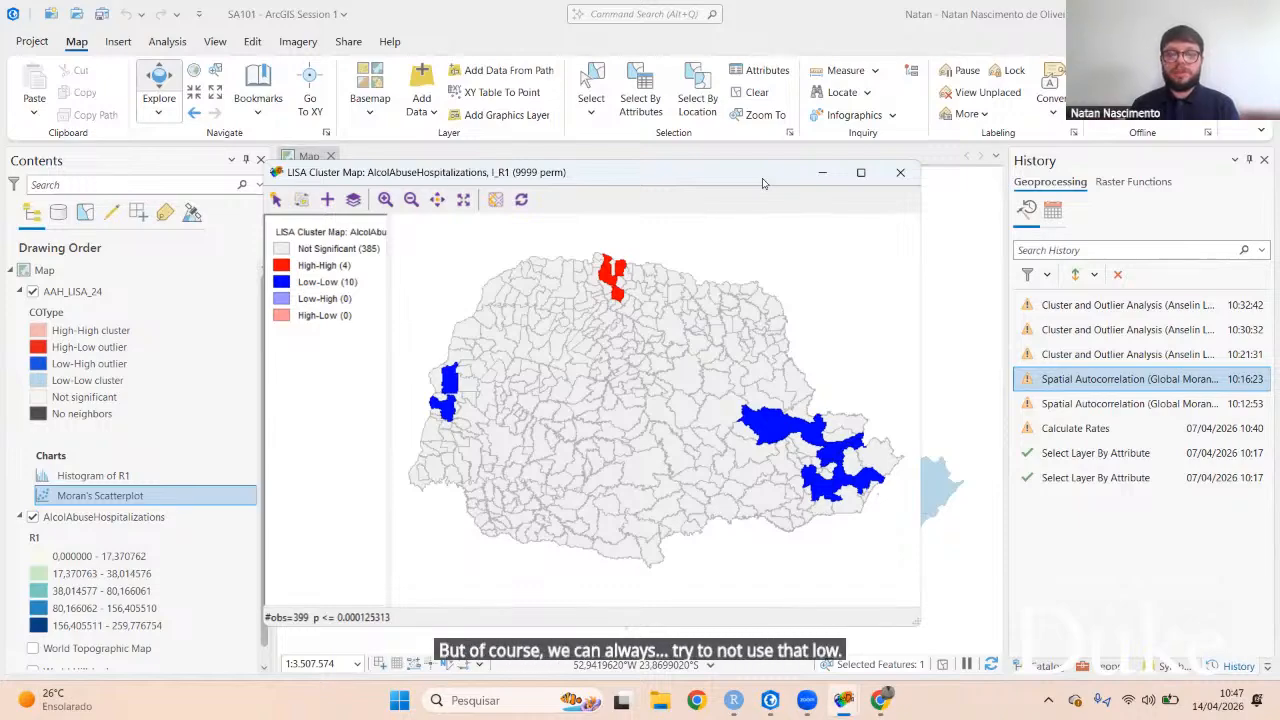
Step: Set the LISA cluster map's significance filter to 0.05 and rerun its randomization with 999 permutations
right_click(632, 224)
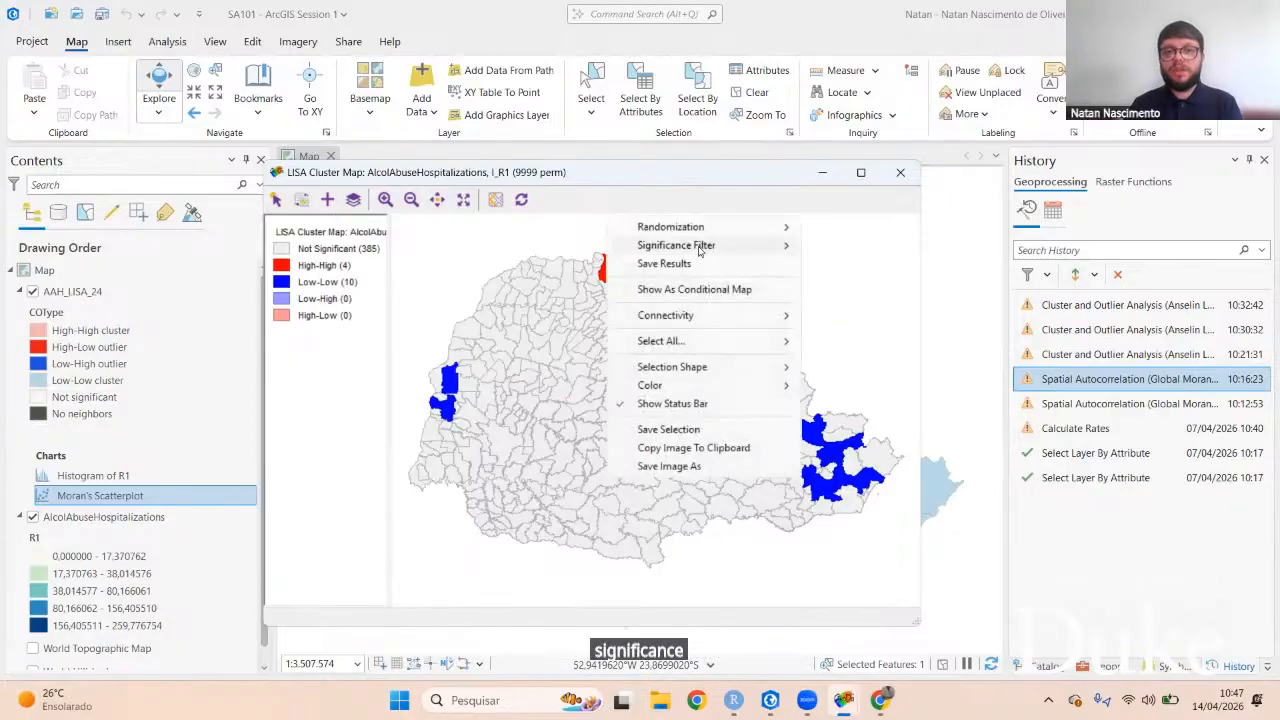
mouse_move(700, 250)
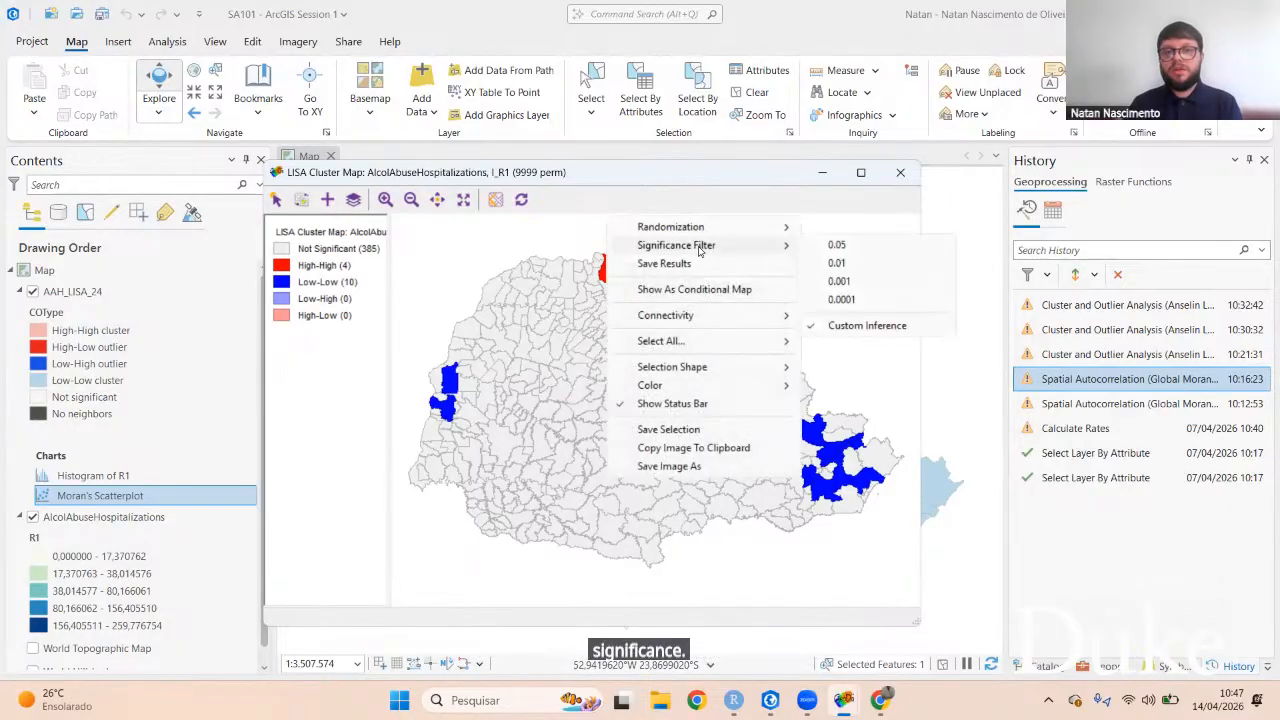
left_click(868, 323)
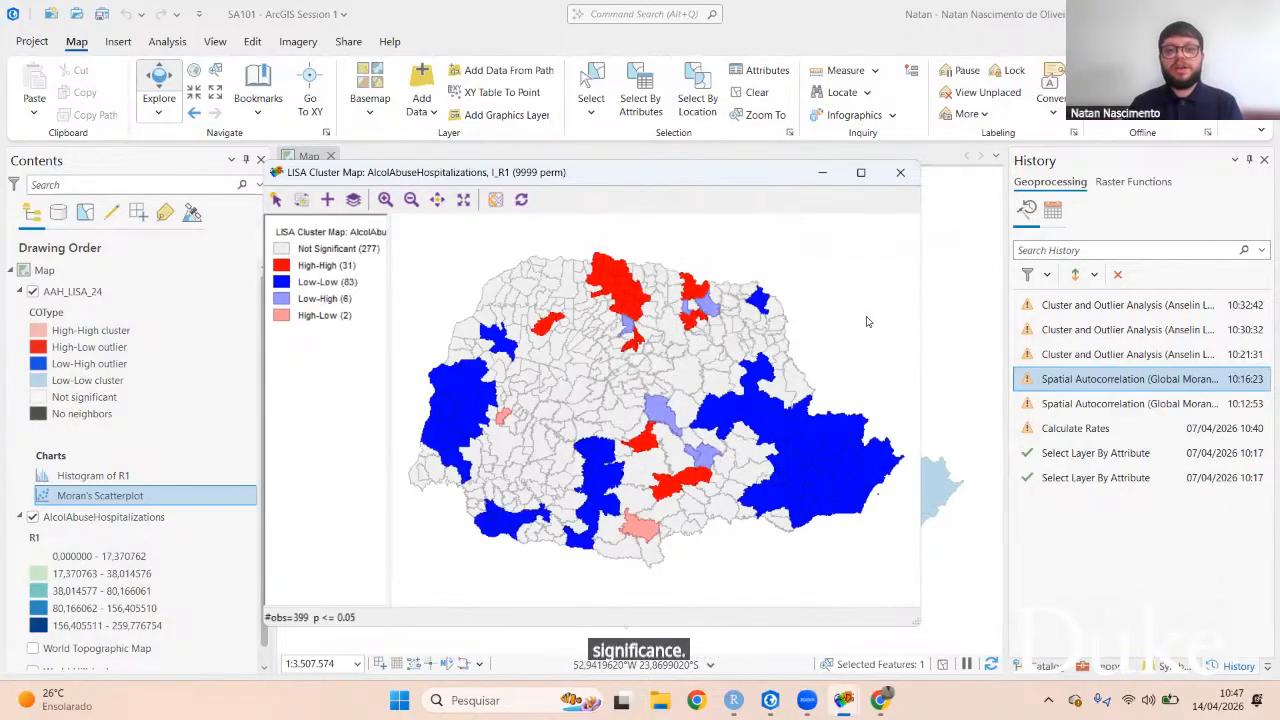
right_click(750, 248)
mouse_move(740, 226)
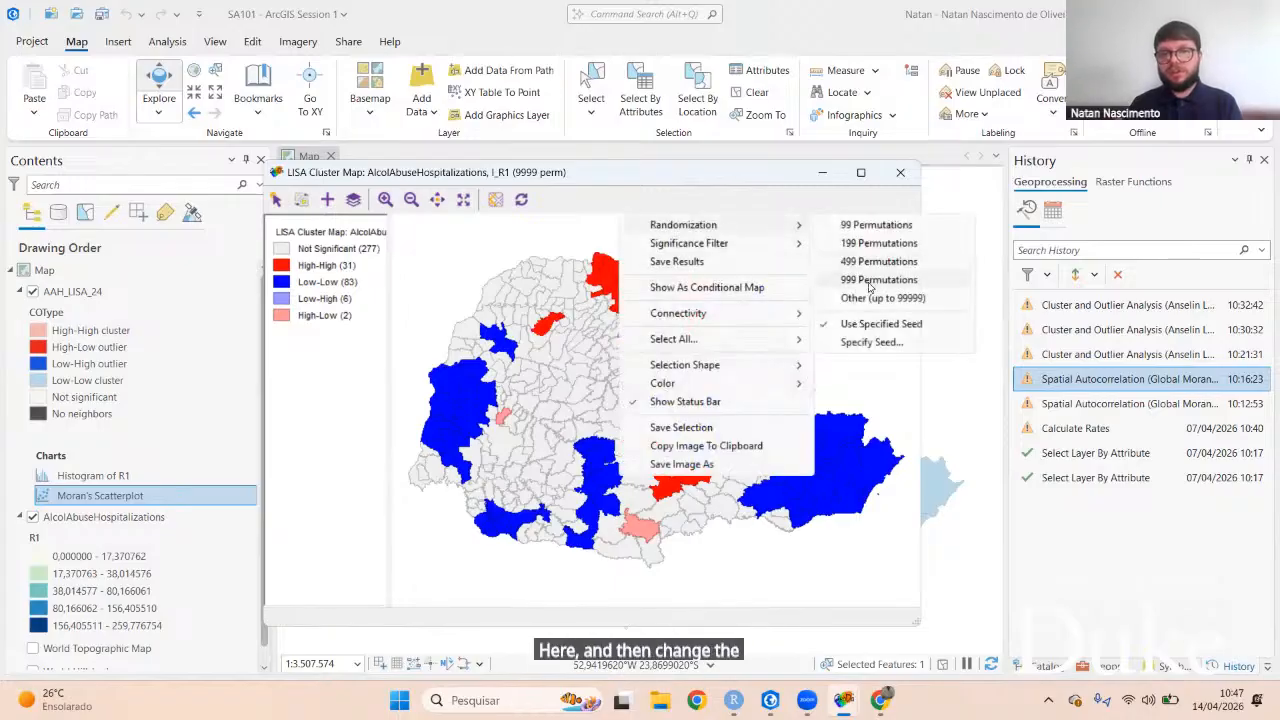
left_click(866, 283)
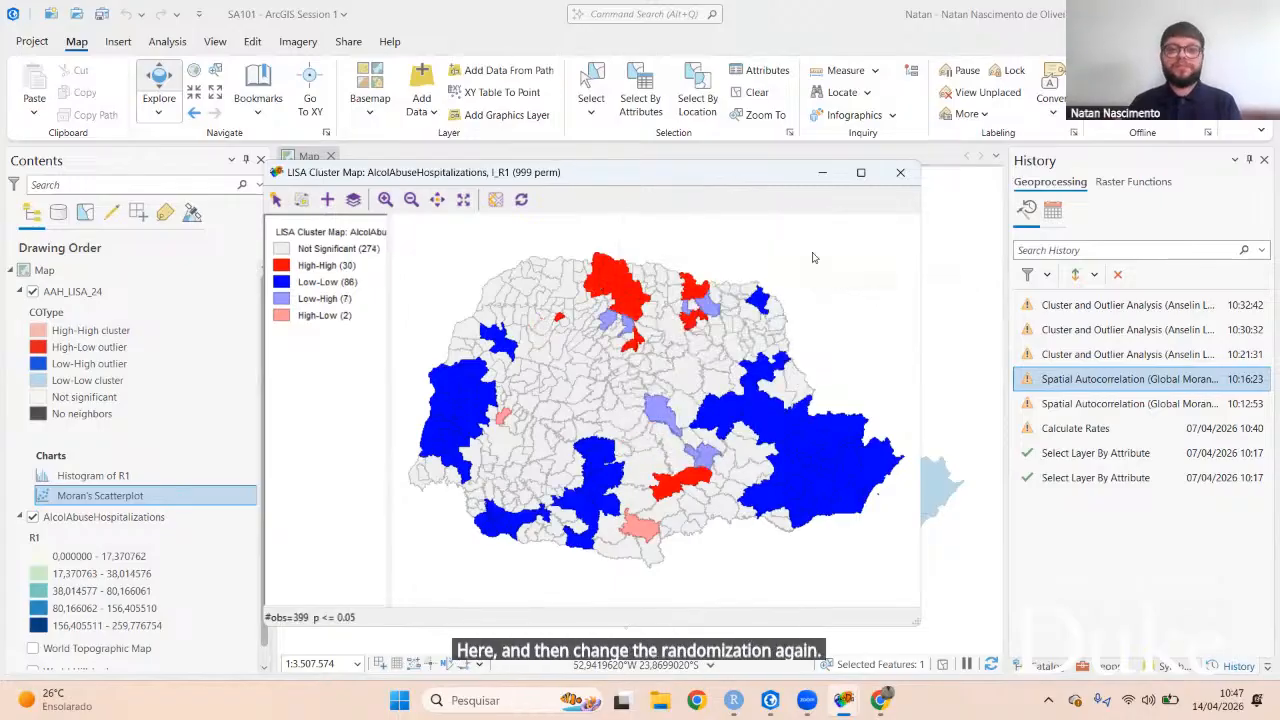
left_click_drag(722, 182, 714, 183)
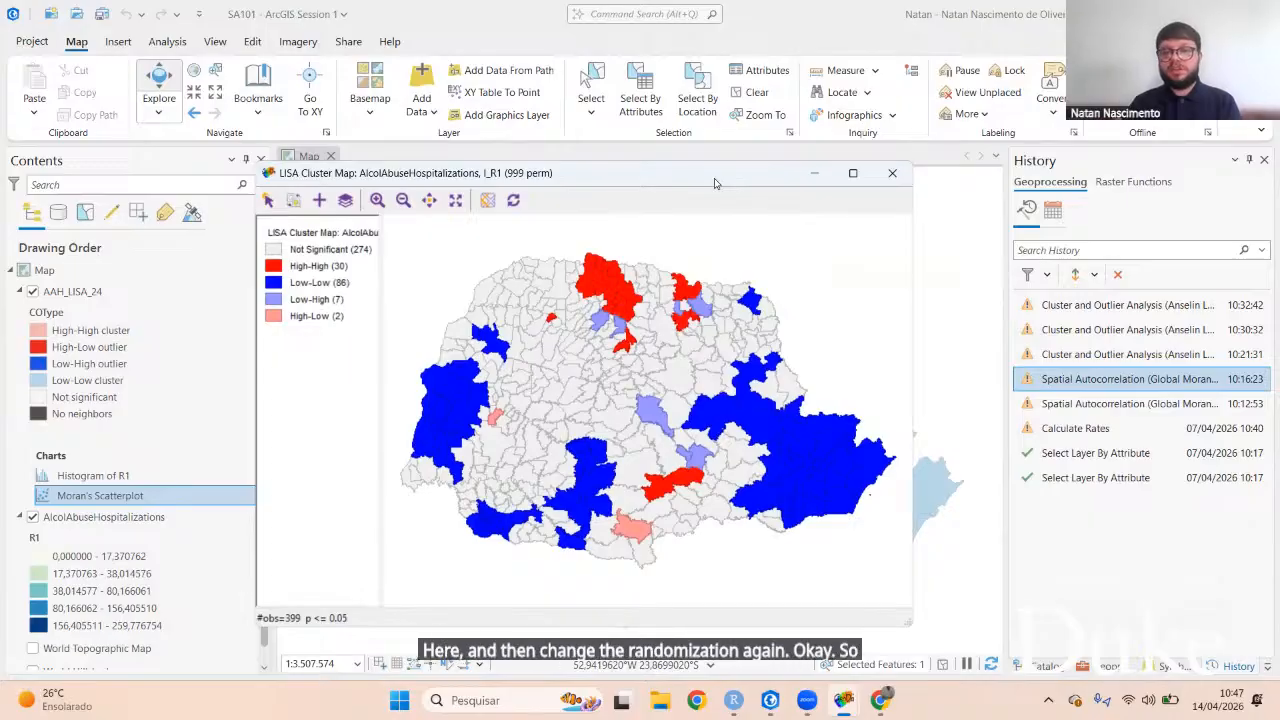
Step: Switch to ArcGIS Pro and rerun the latest Cluster and Outlier Analysis on R1 without FDR correction, using 999 permutations and output AAH_LISA_24
left_click(1043, 551)
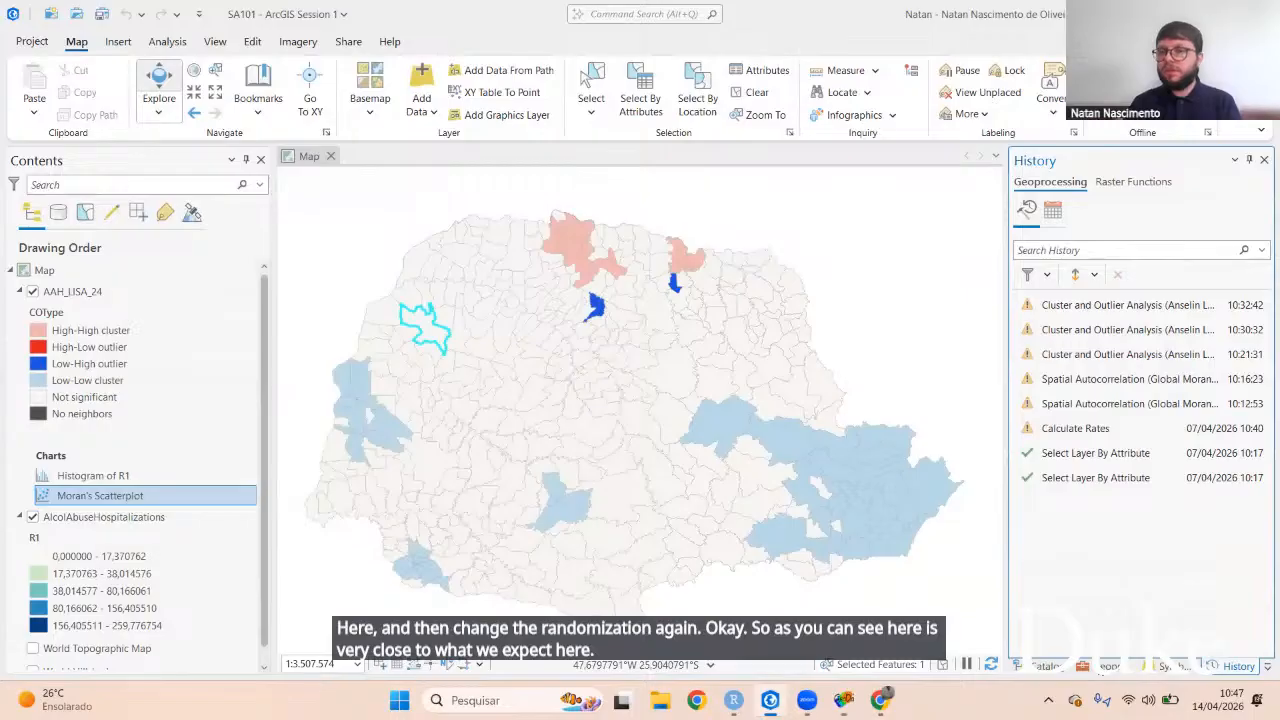
mouse_move(1134, 310)
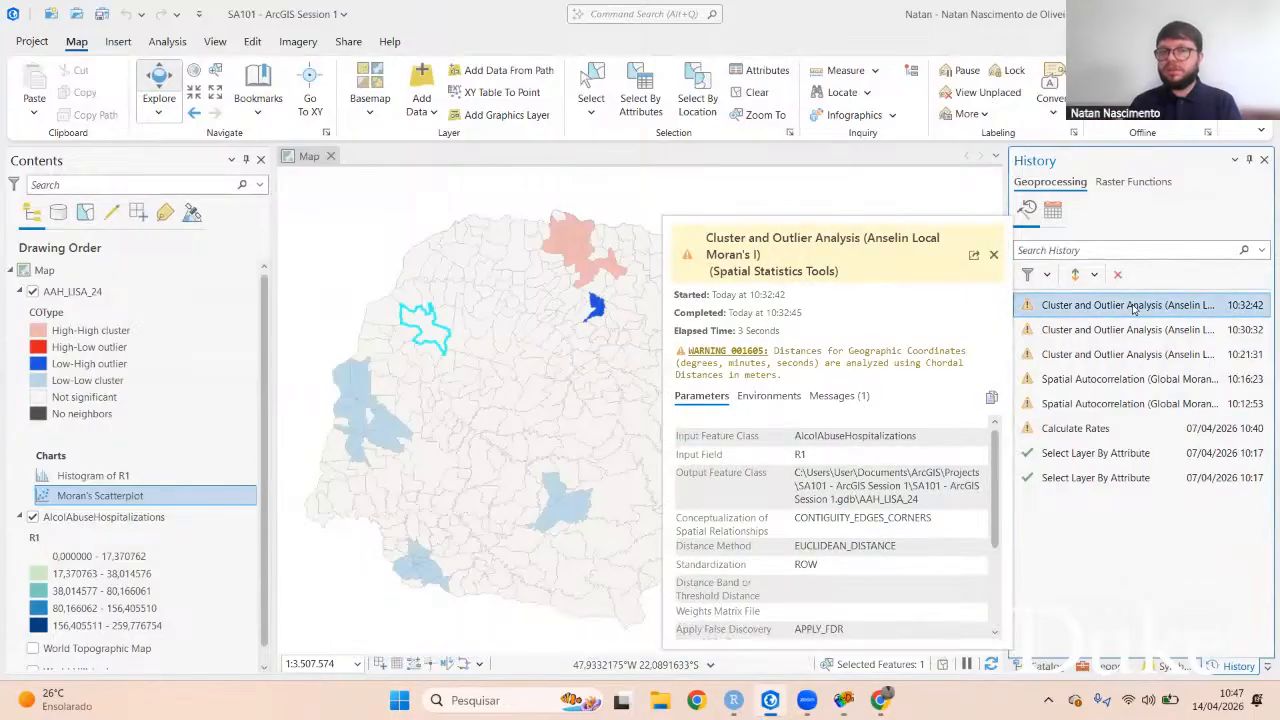
double_click(1134, 306)
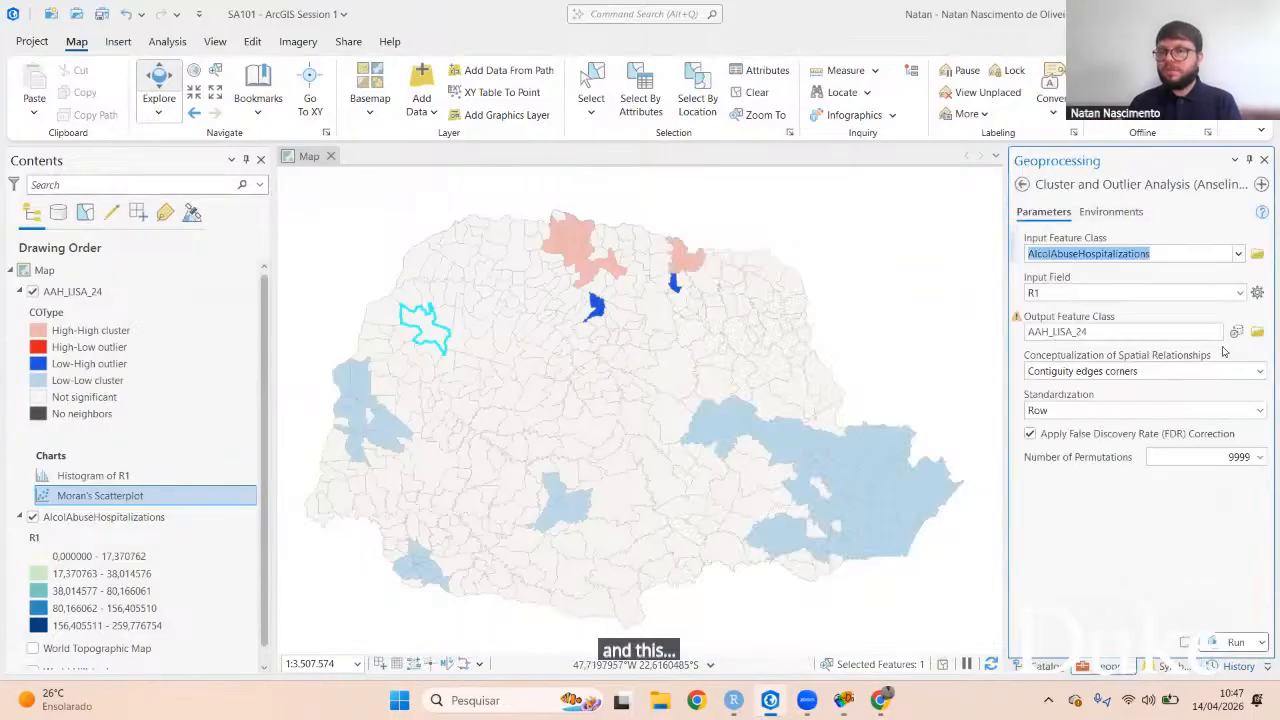
left_click(1030, 433)
left_click(1260, 457)
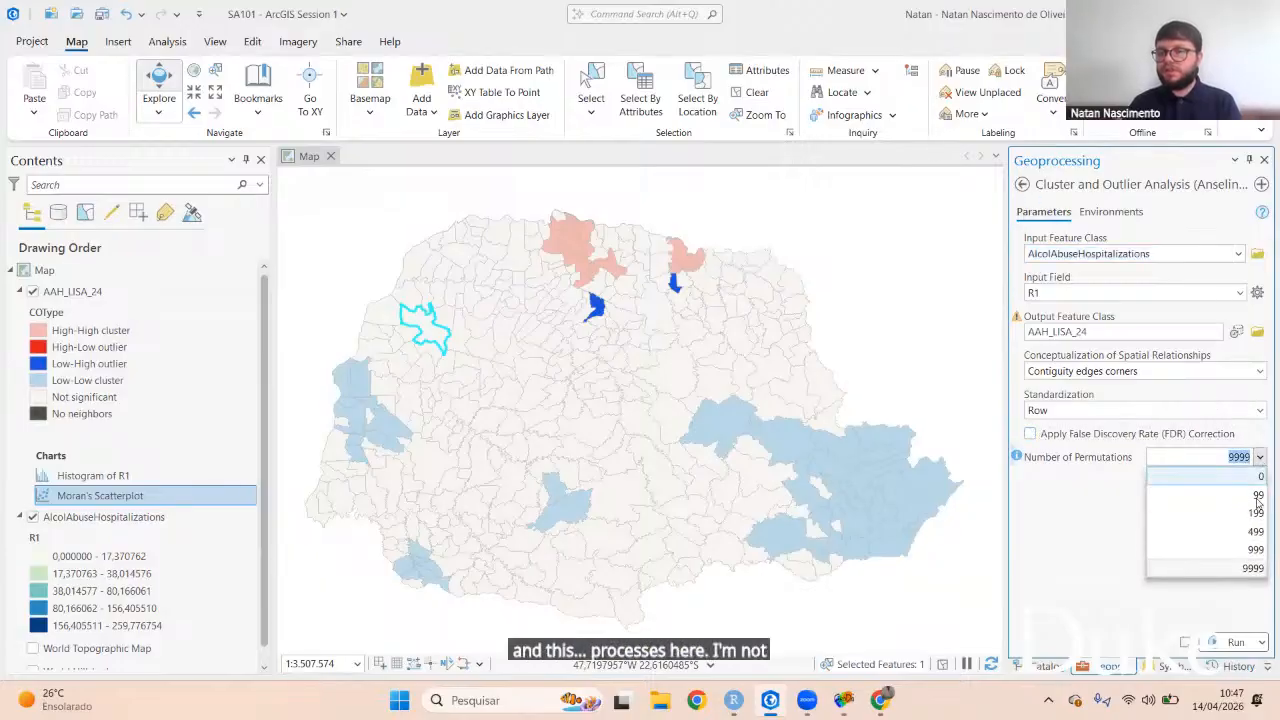
left_click(1255, 549)
left_click(1235, 642)
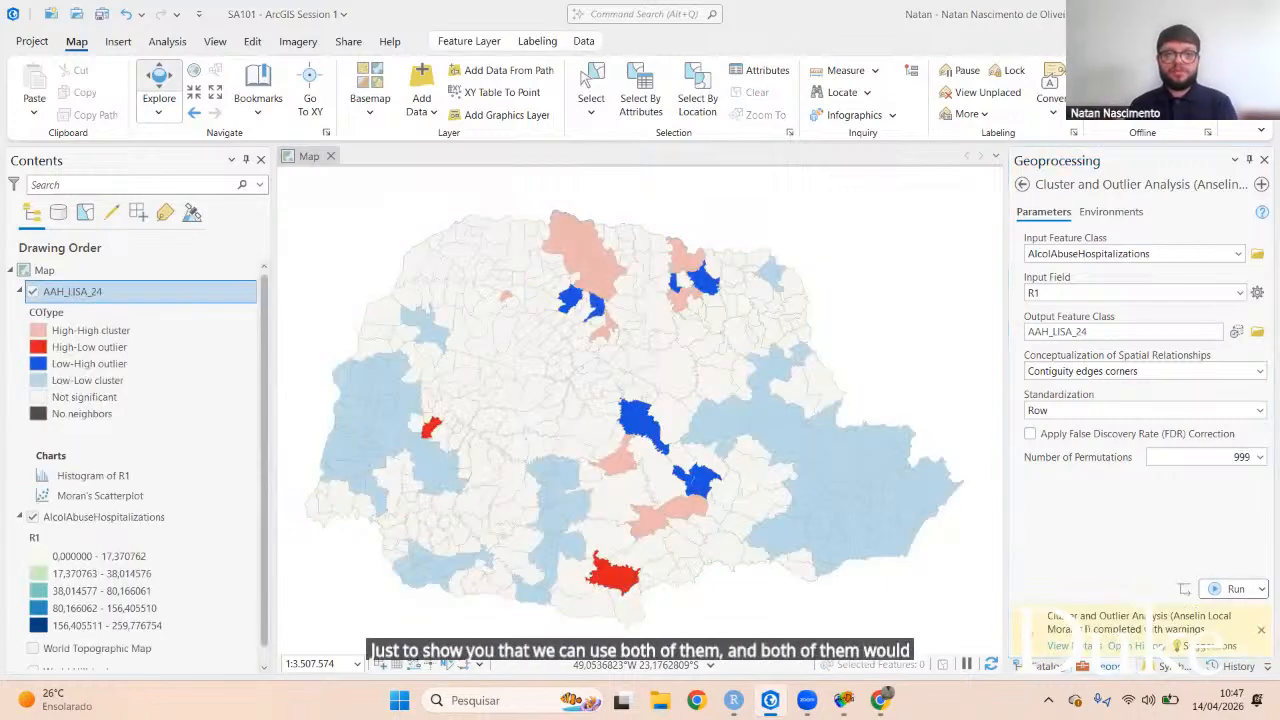
Step: Bring back the GeoDa LISA cluster map, resize it smaller and place it beside the AAH_LISA_24 map for comparison
key("alt+Tab")
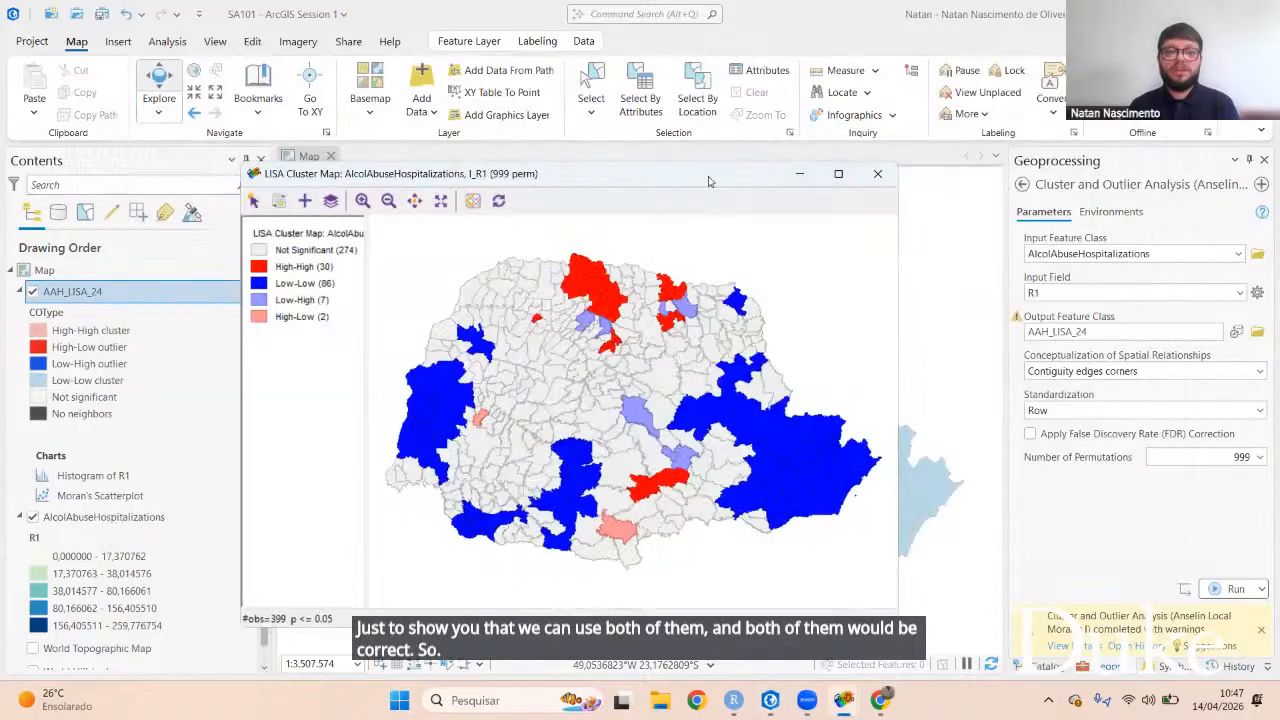
left_click_drag(708, 181, 497, 171)
left_click_drag(681, 607, 448, 408)
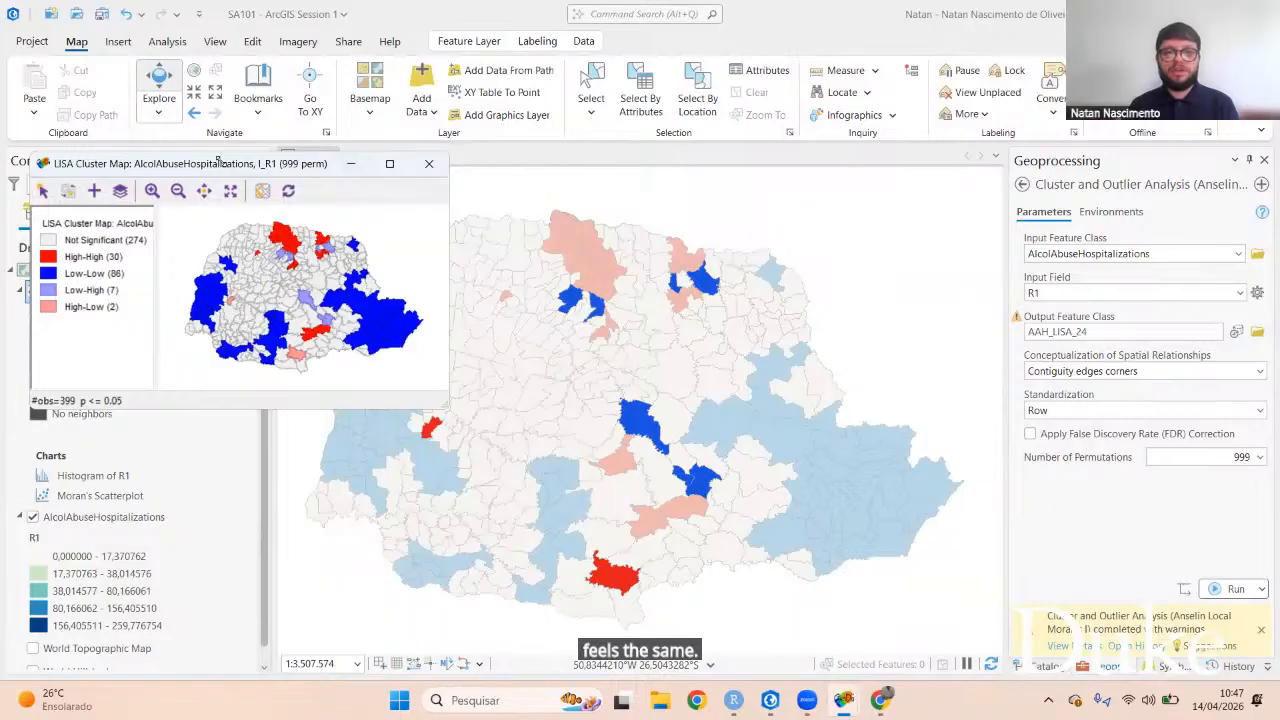
left_click_drag(218, 161, 232, 57)
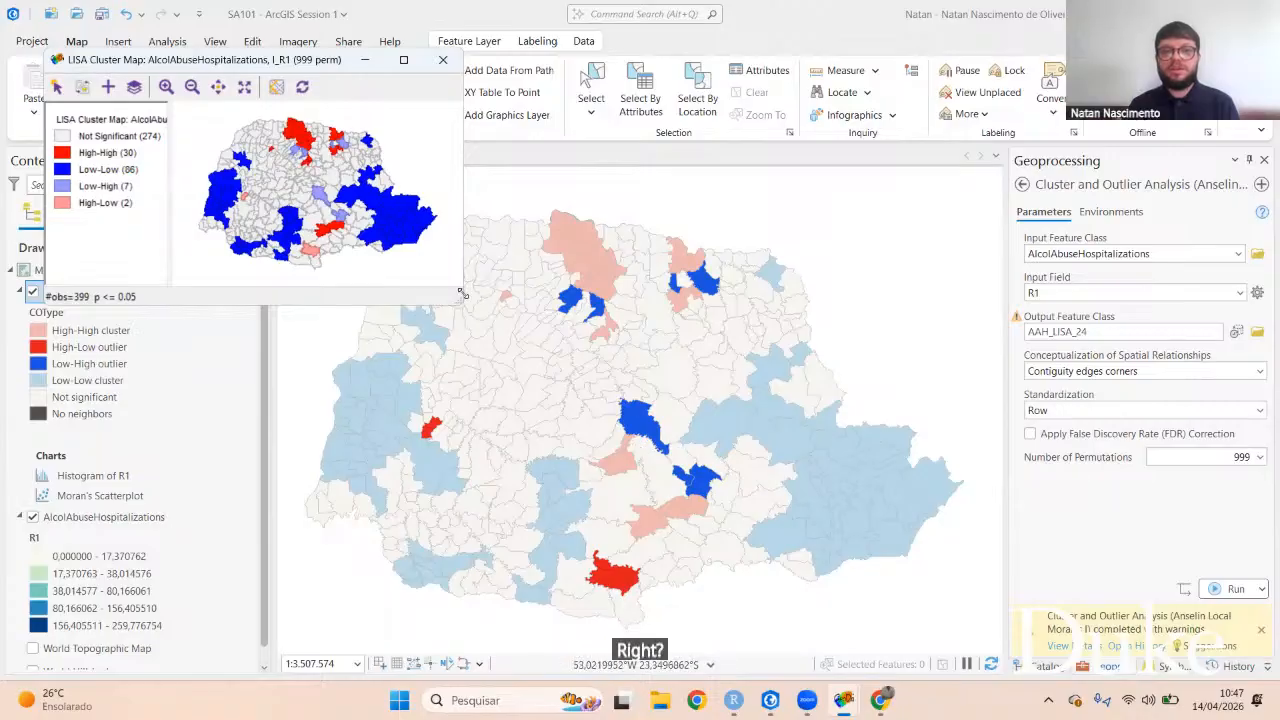
left_click_drag(462, 292, 530, 370)
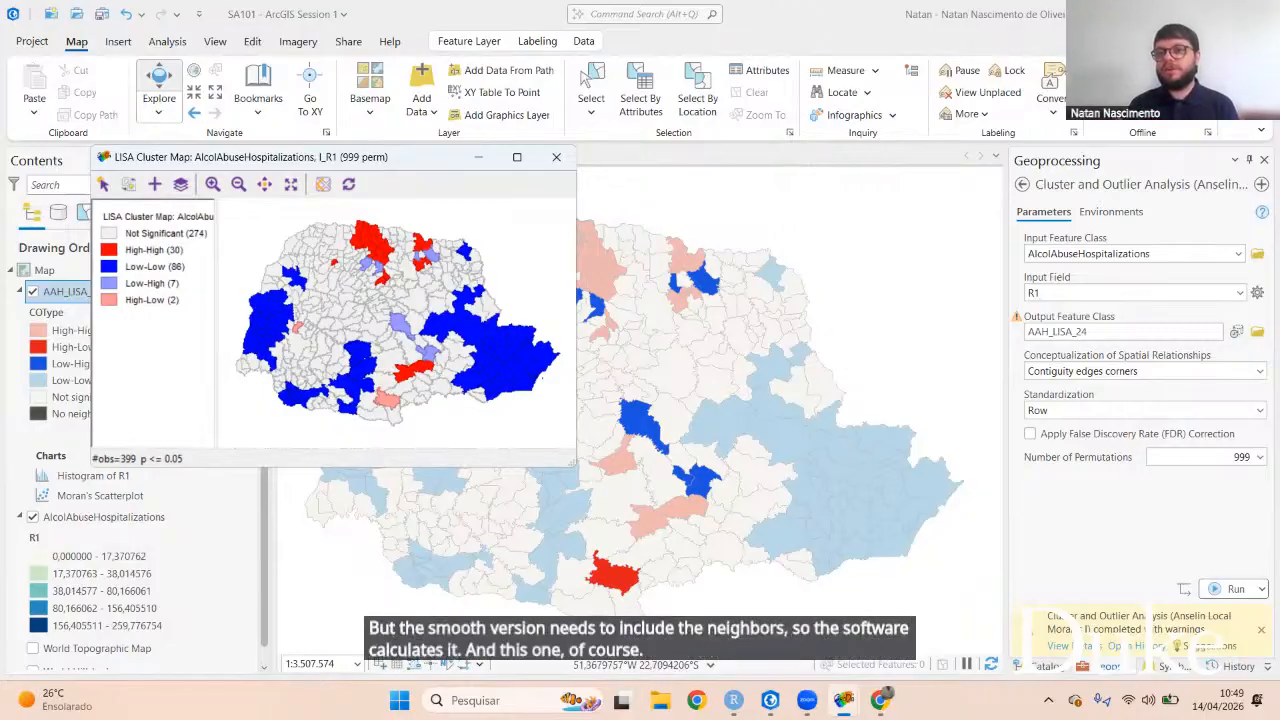
Step: Reopen the earlier Calculate Rates run from the ArcGIS Pro geoprocessing history to review its parameters
left_click(1086, 175)
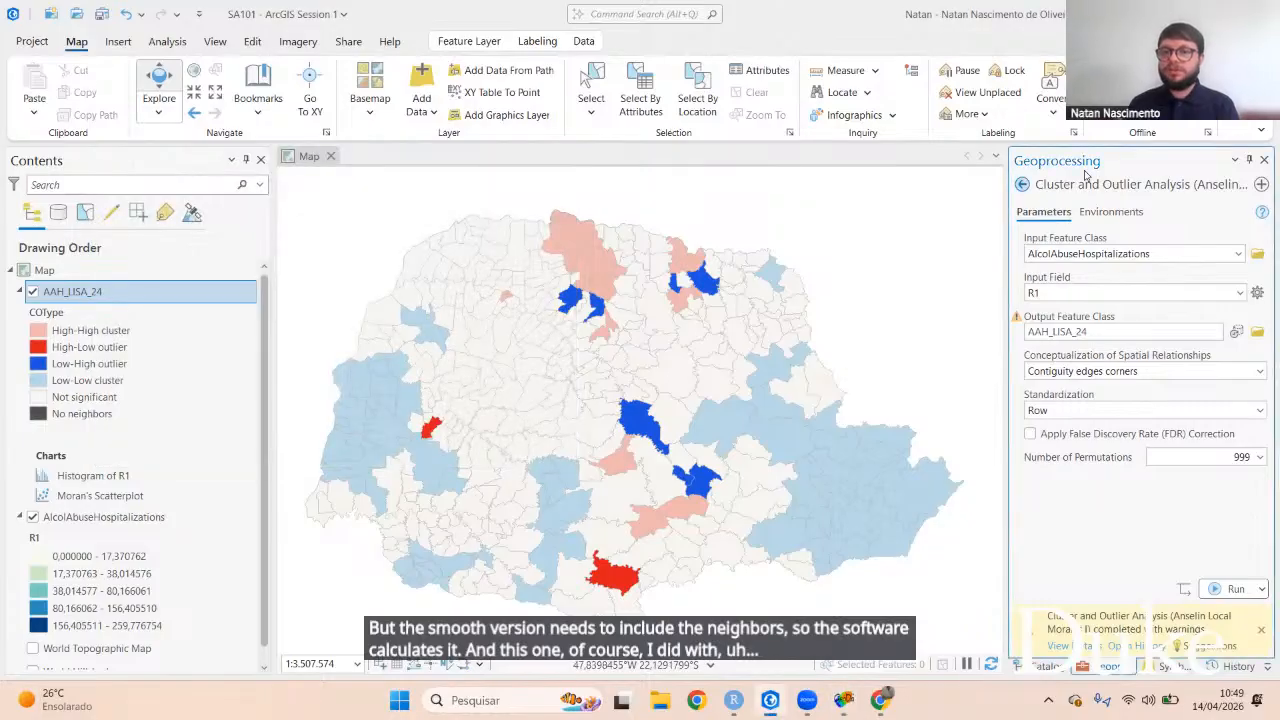
left_click(1237, 666)
left_click(1094, 456)
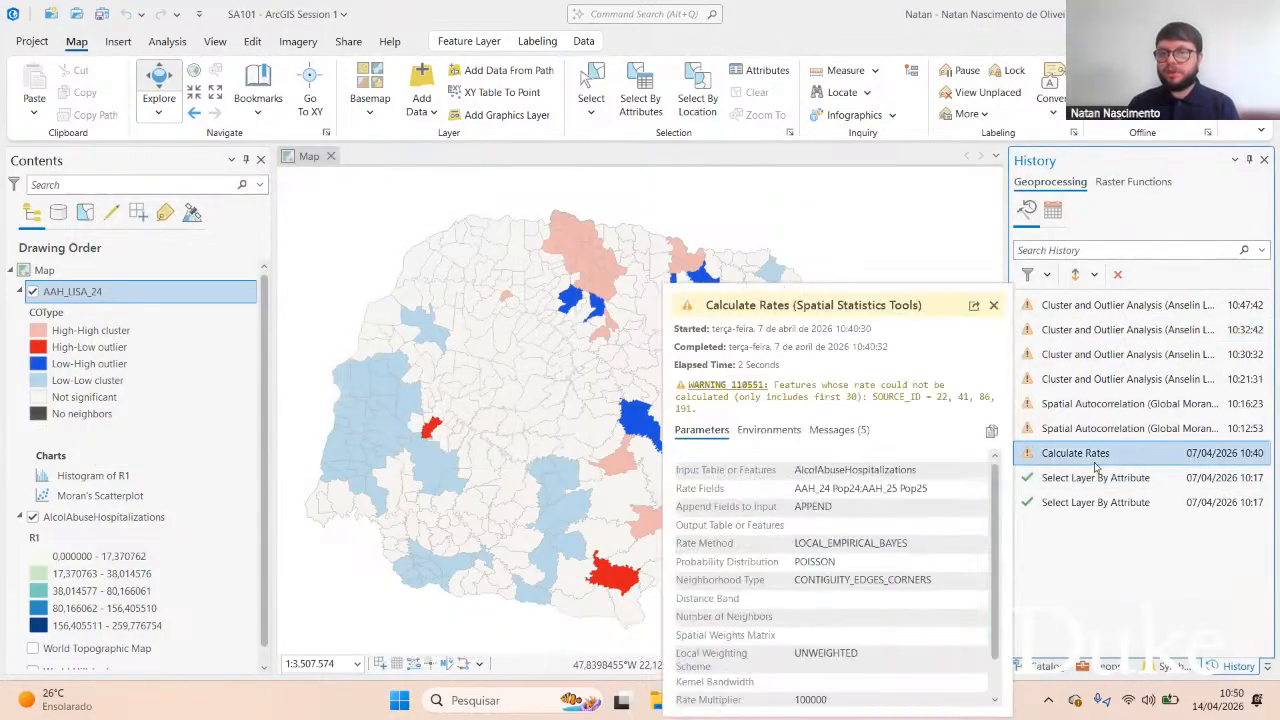
double_click(1098, 454)
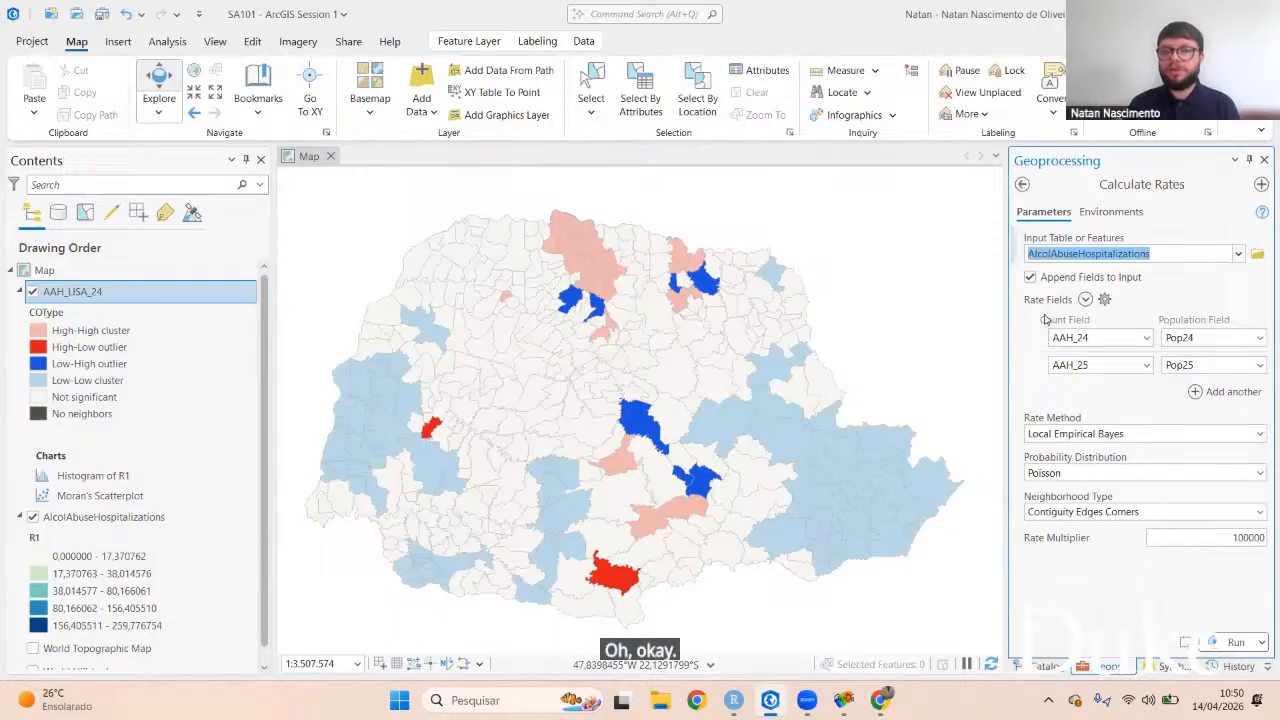
Step: Switch to GeoDa and open the AlcolAbuseHospitalizations table at the AAH counts, populations and R1 rate columns
mouse_move(846, 706)
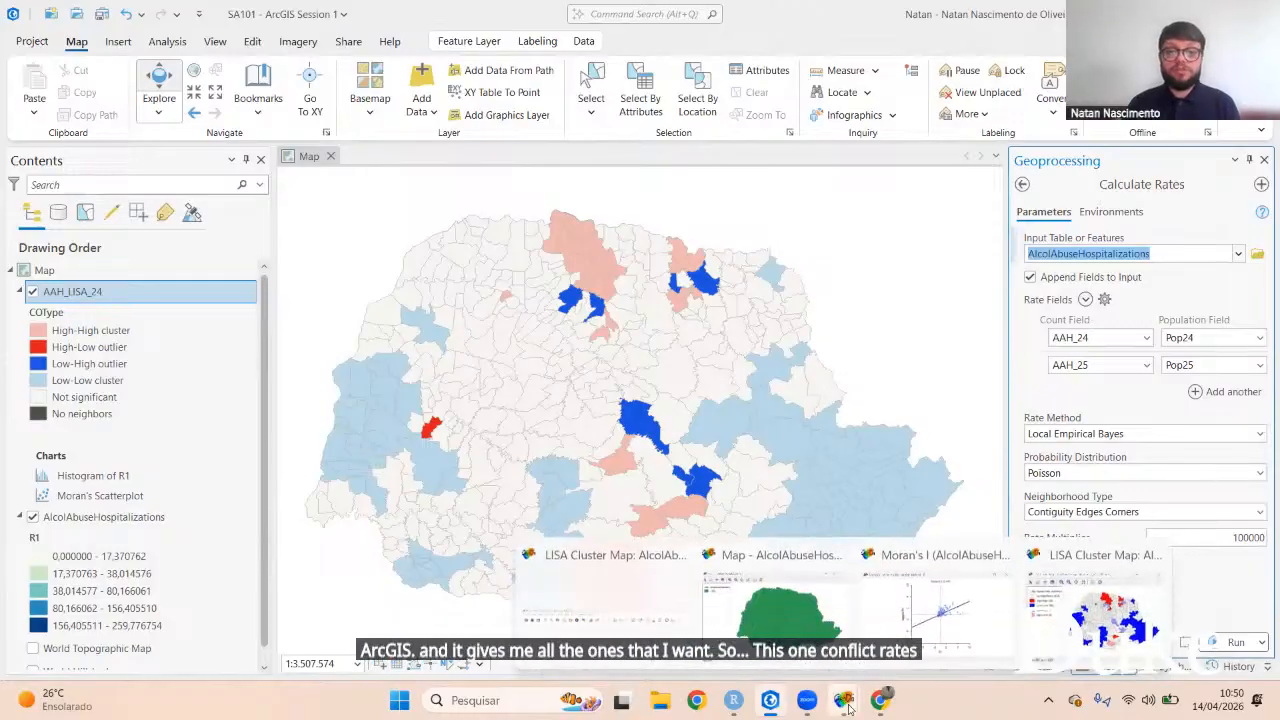
left_click(846, 706)
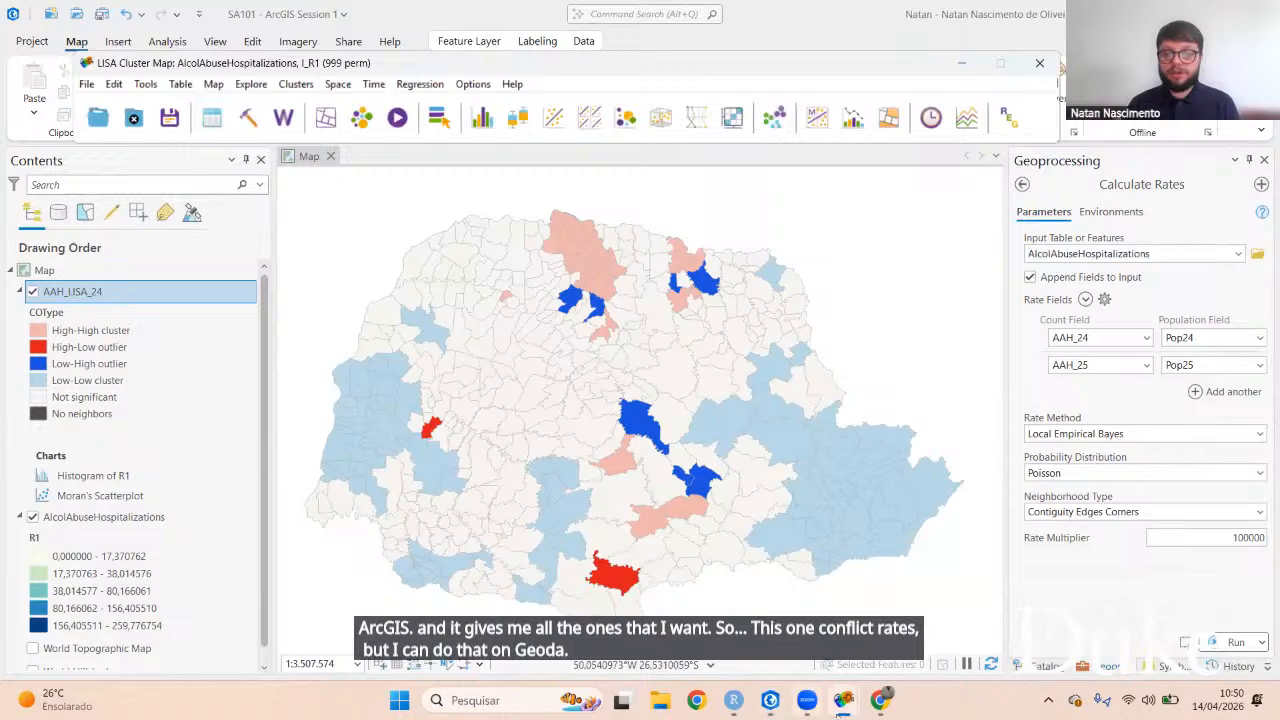
mouse_move(840, 706)
left_click(735, 640)
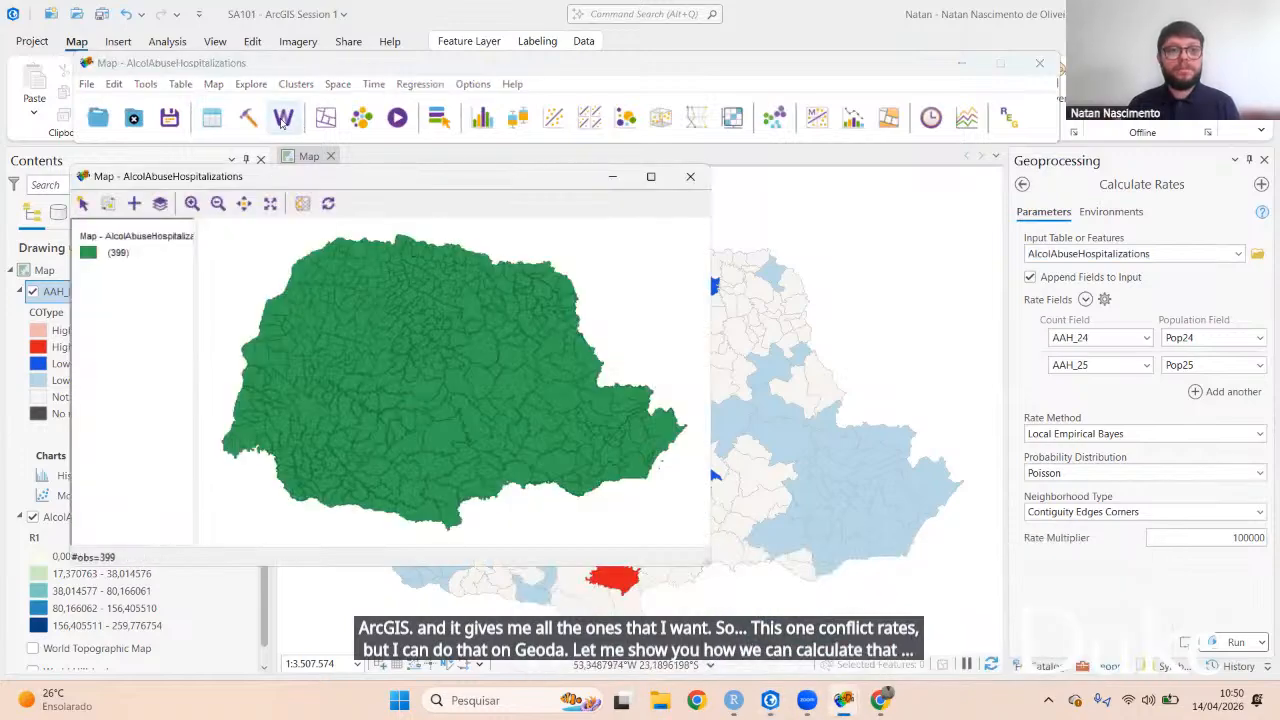
left_click(213, 121)
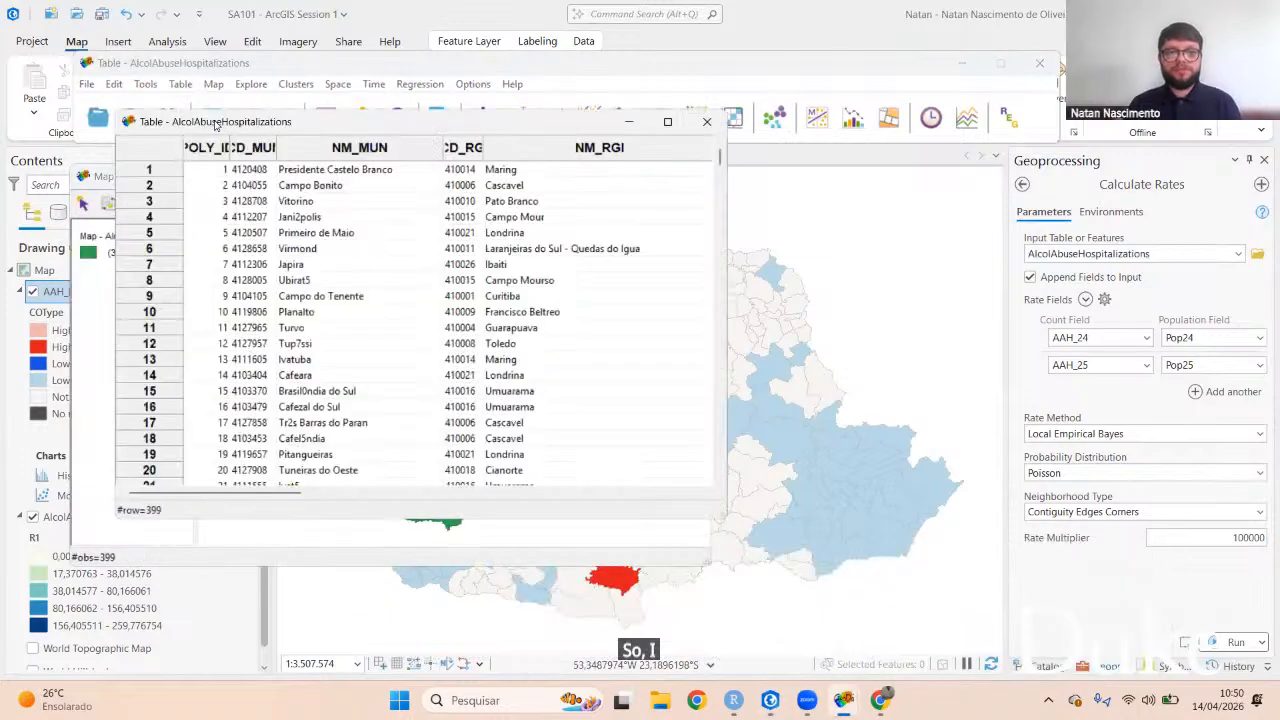
left_click_drag(282, 492, 697, 492)
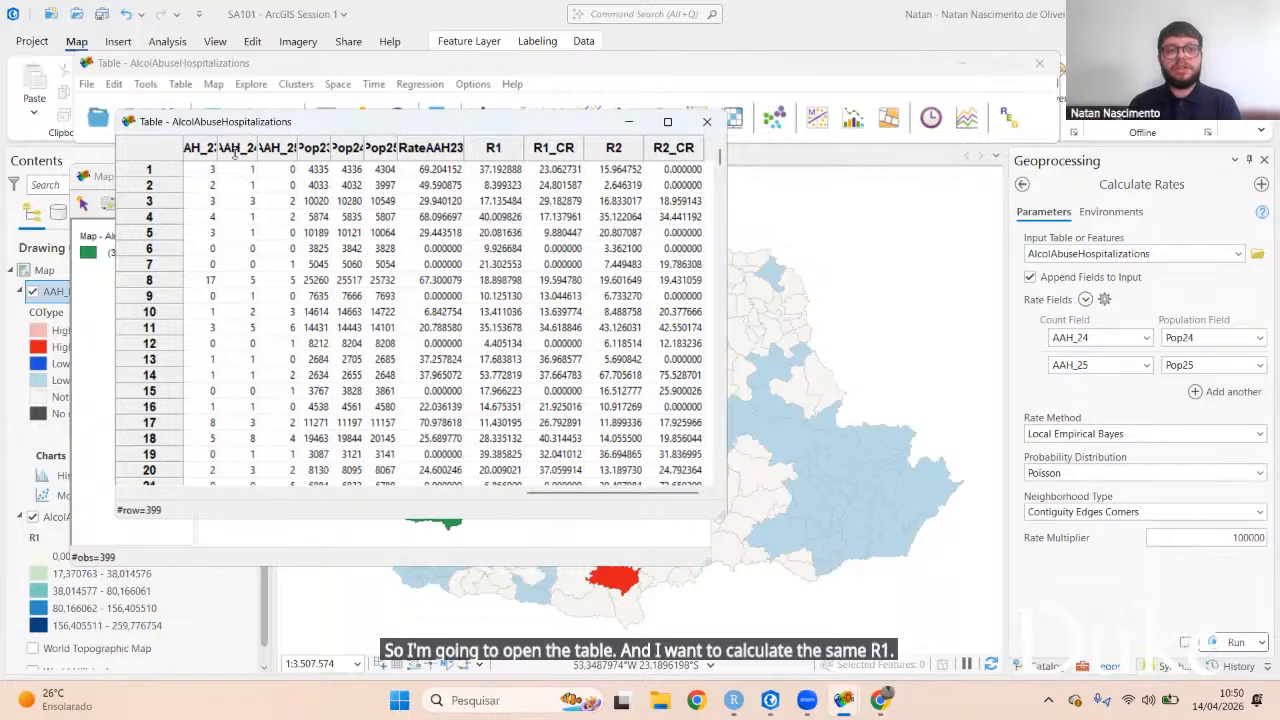
Step: Open the table's Calculator for rates and choose the Spatial Empirical Bayes method with the AlcolAbuseHospitalizations weights
right_click(321, 264)
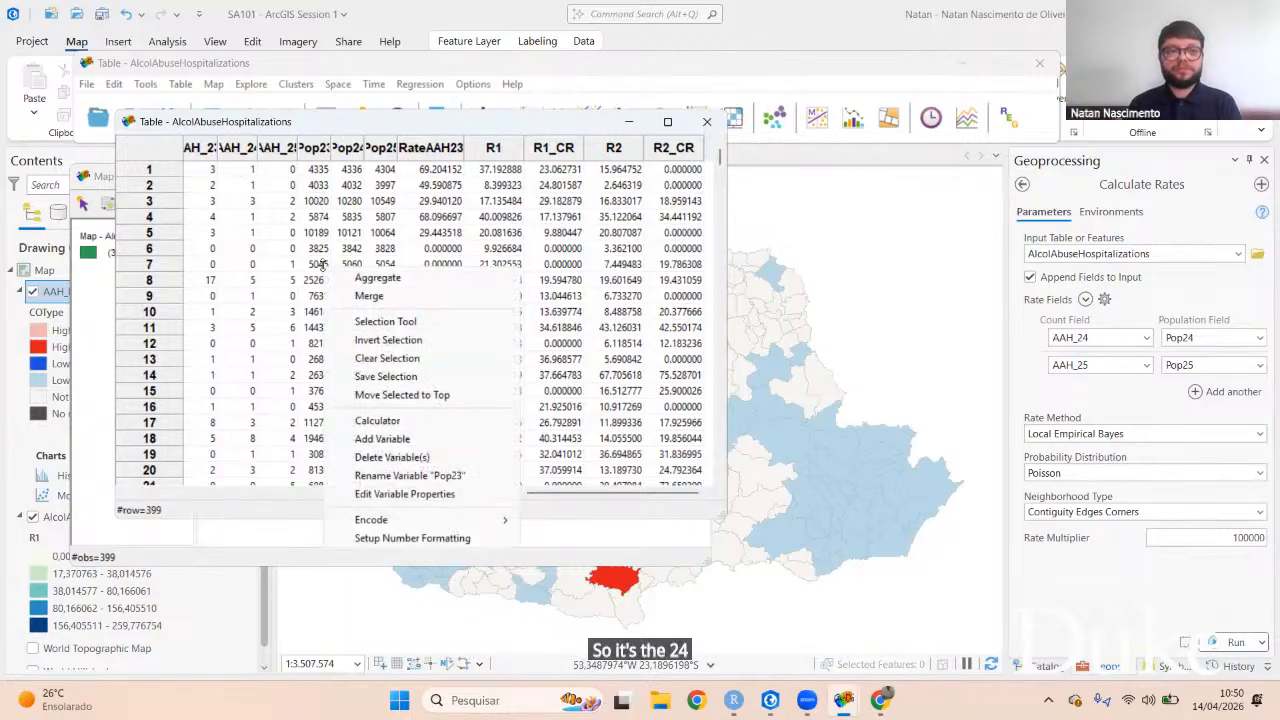
left_click(409, 418)
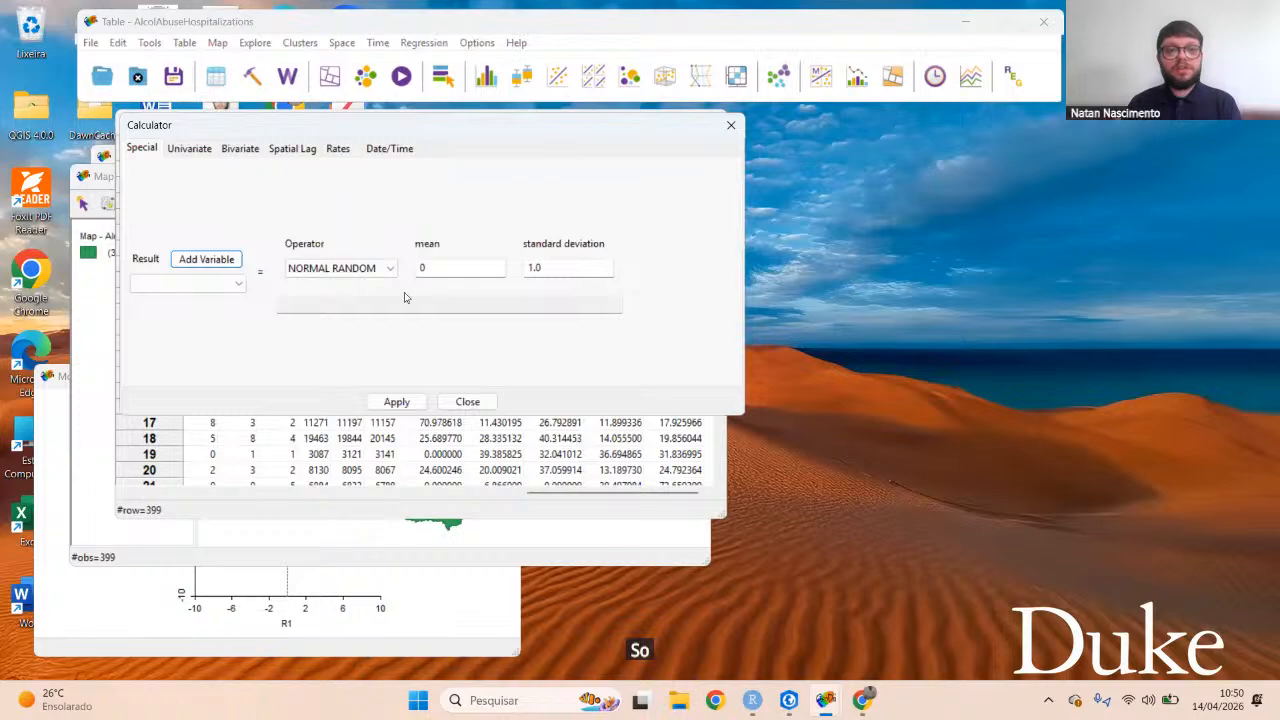
left_click(338, 150)
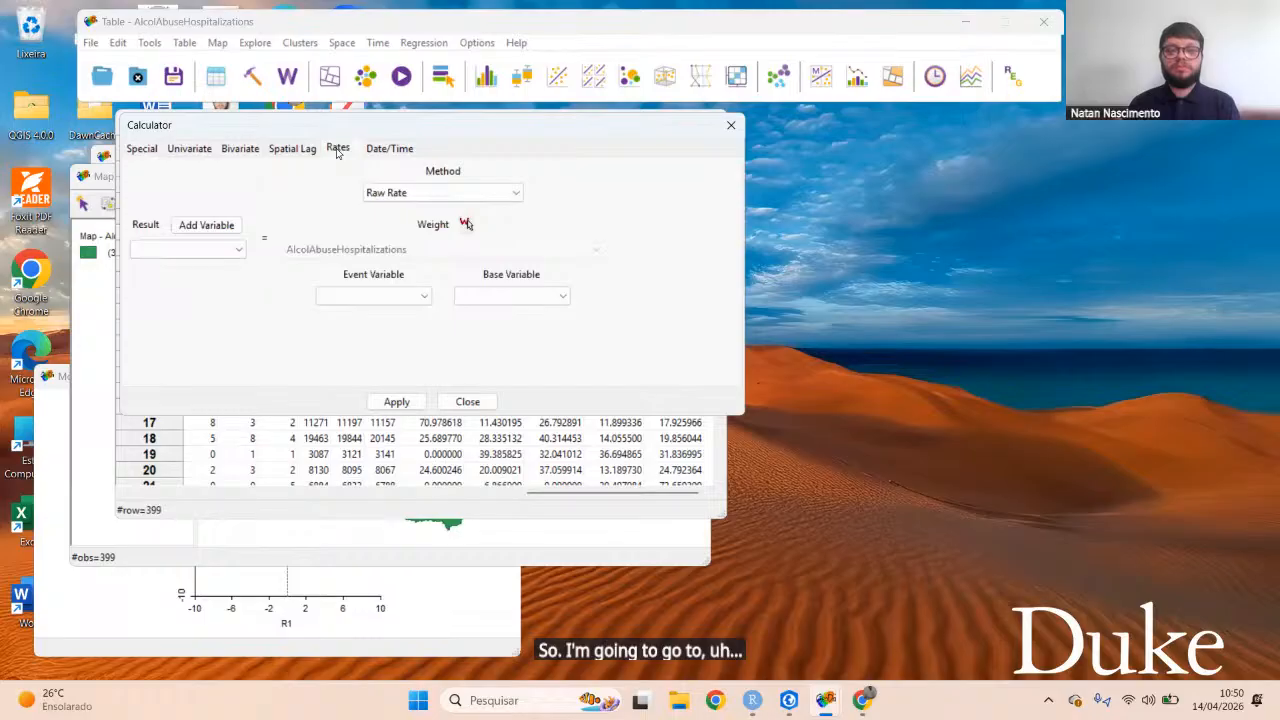
left_click(512, 195)
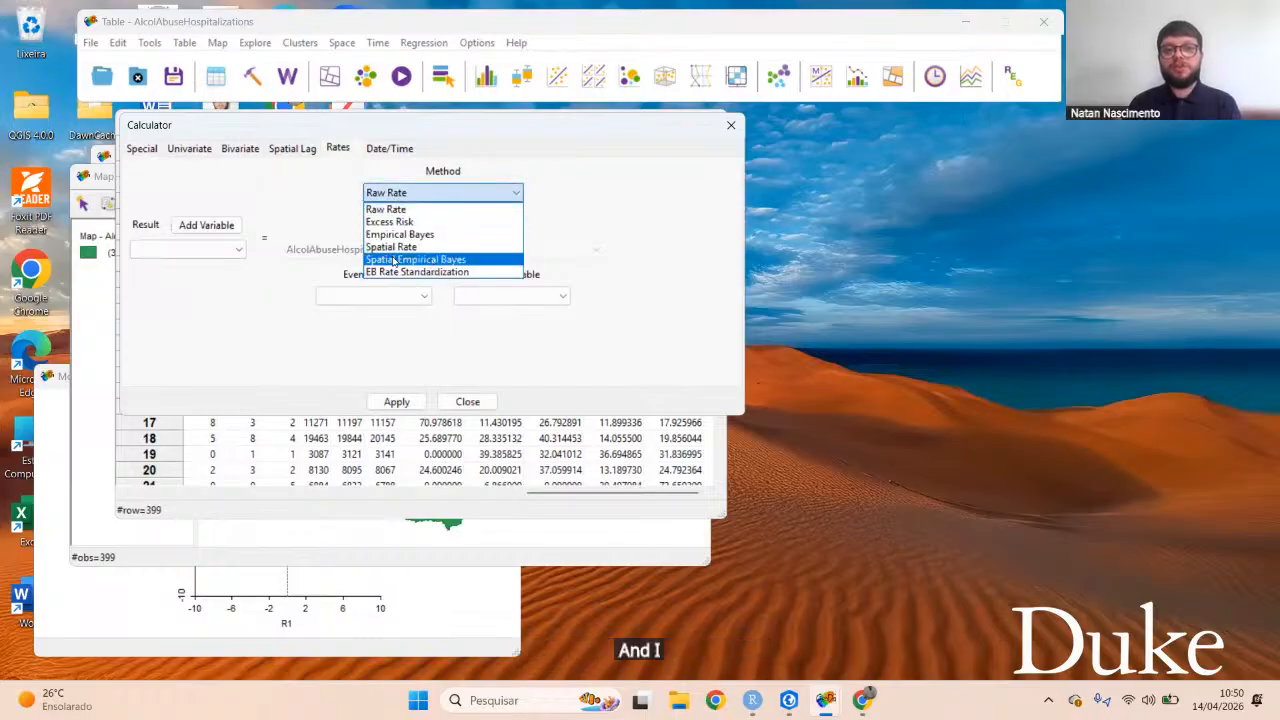
left_click(449, 262)
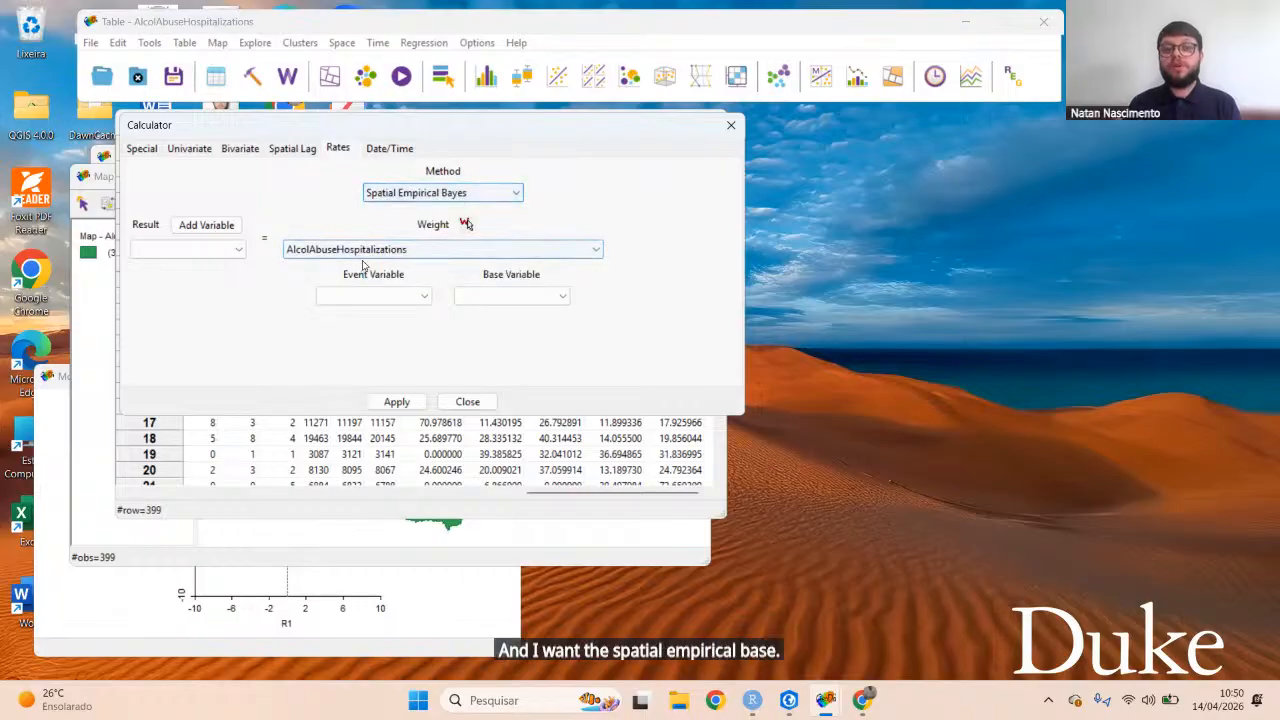
left_click(426, 254)
left_click(429, 252)
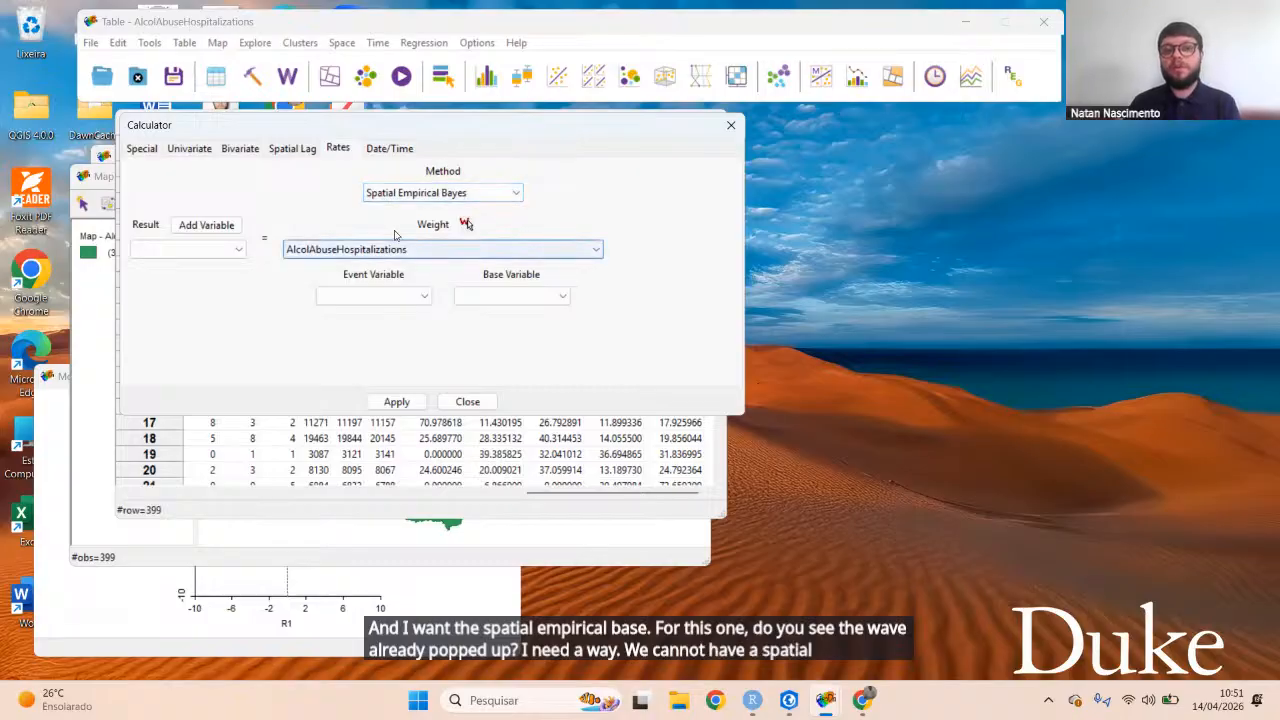
Step: Add a real-type result variable named Q_AAH24, inserted after the last variable
left_click(206, 225)
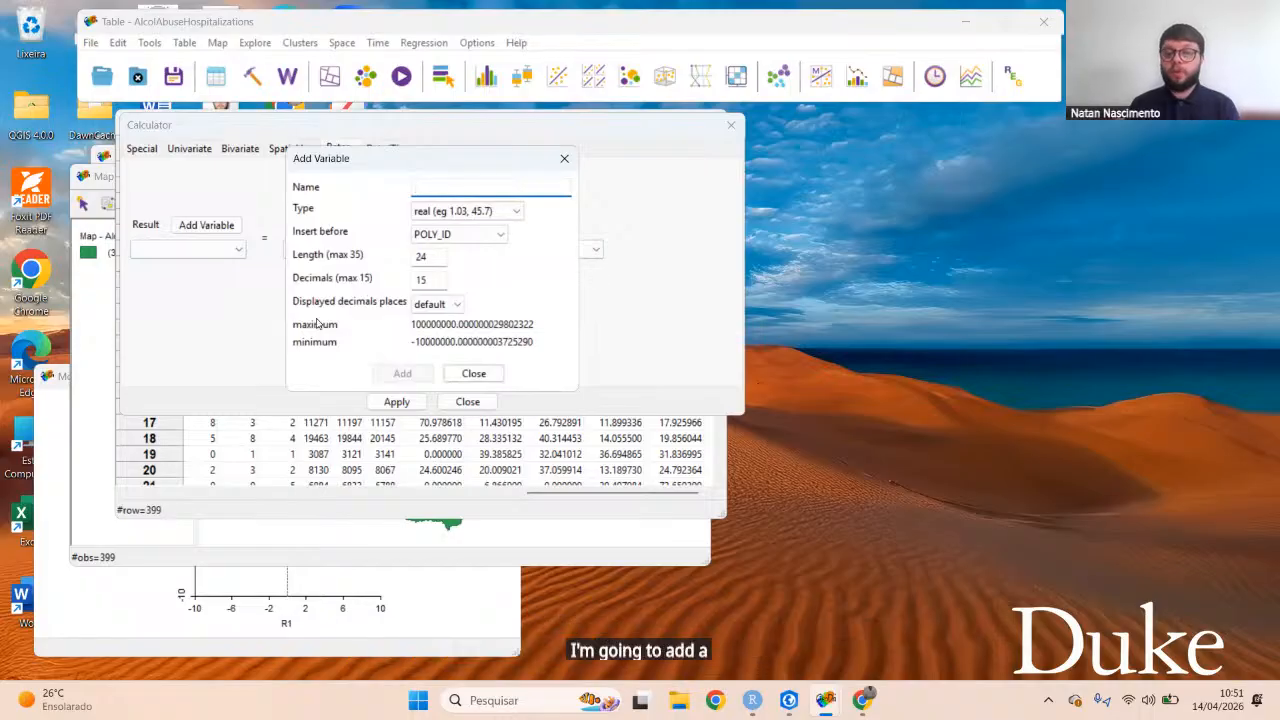
type("Queen_")
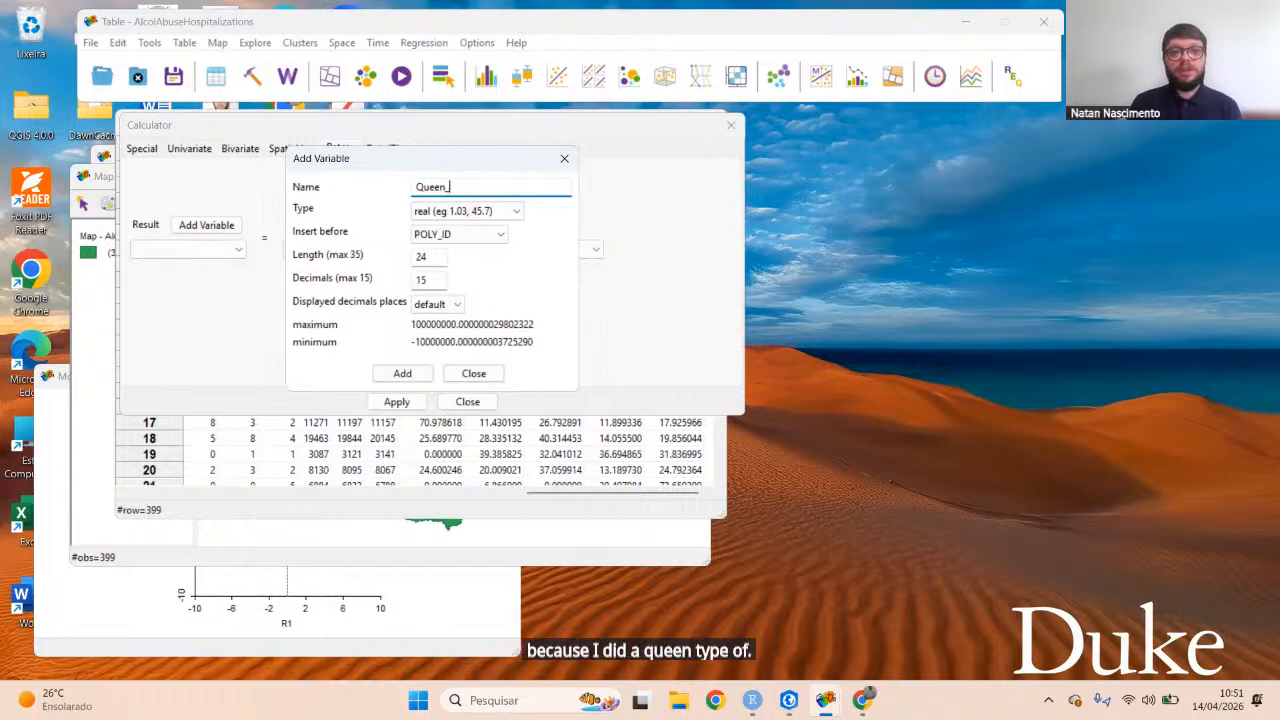
type("AAH24")
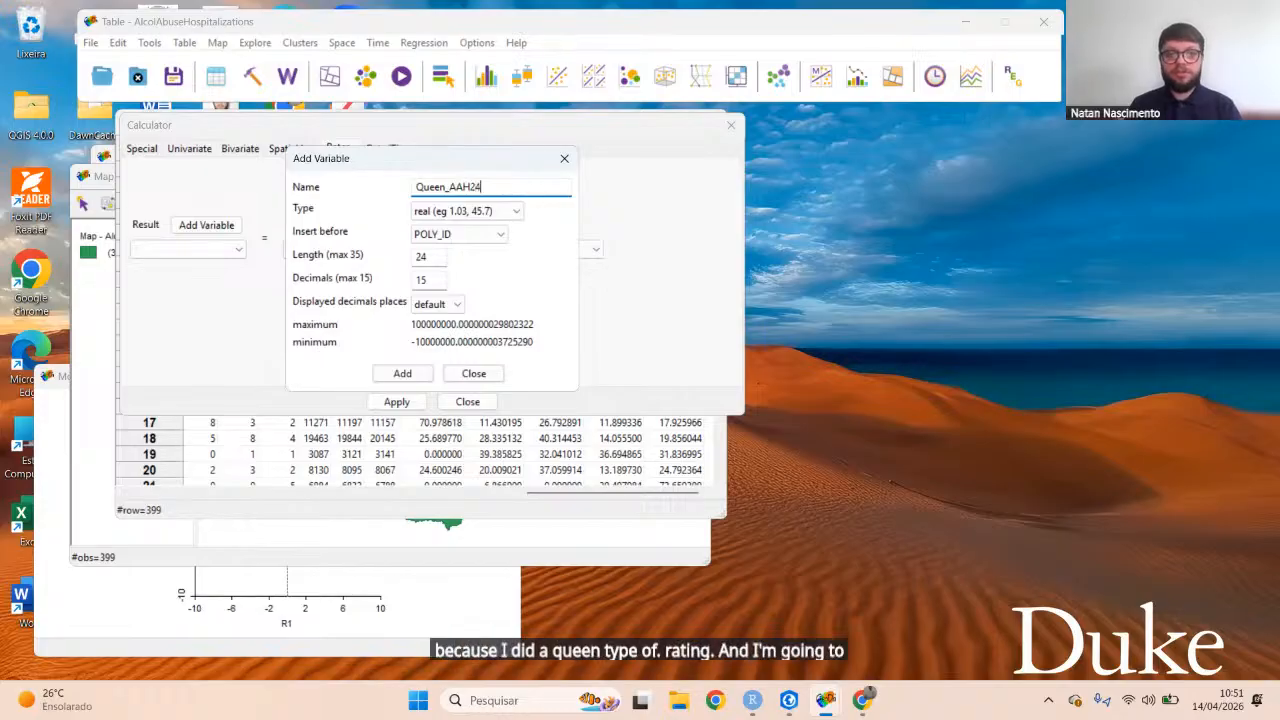
key("Return")
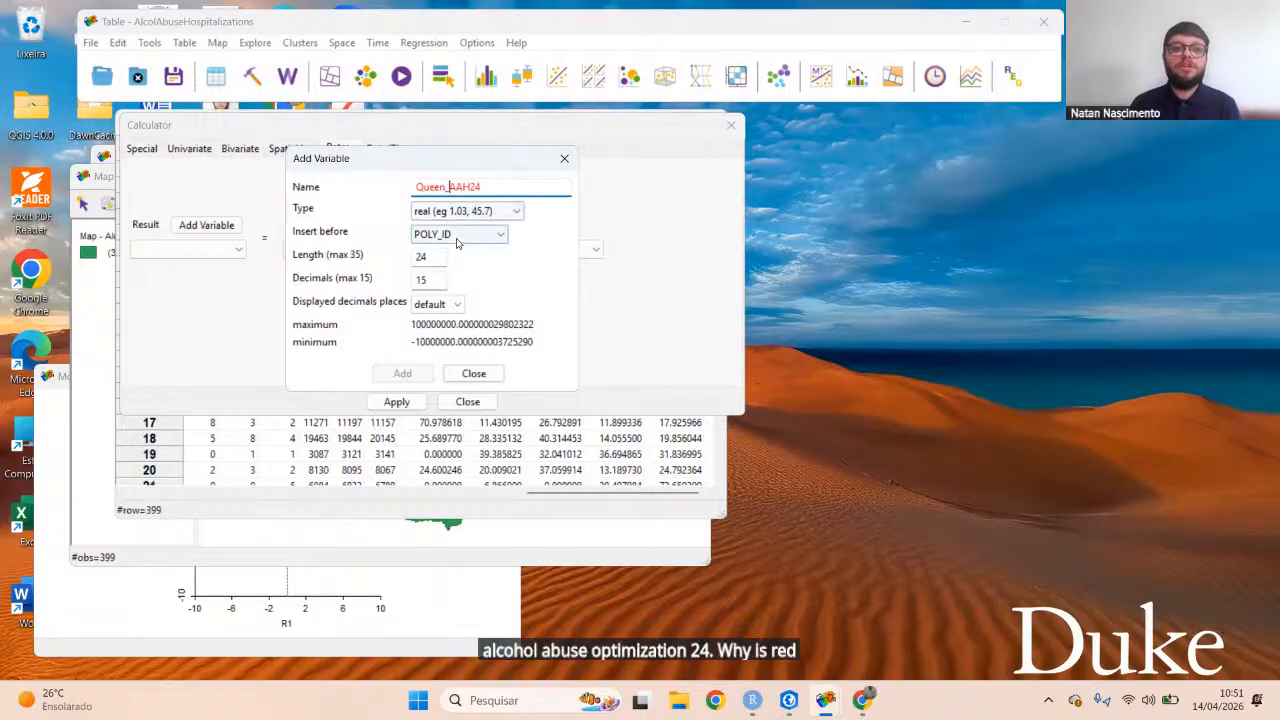
key("BackSpace")
key("BackSpace")
key("BackSpace")
key("BackSpace")
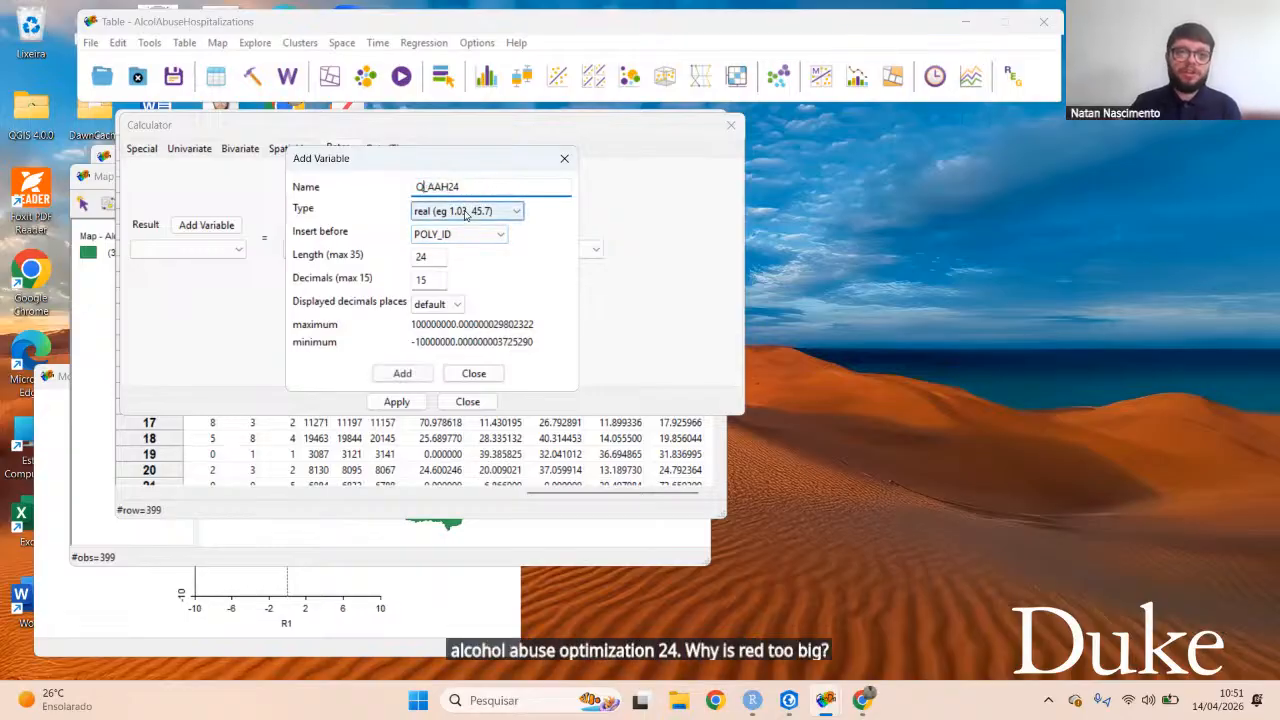
type("_")
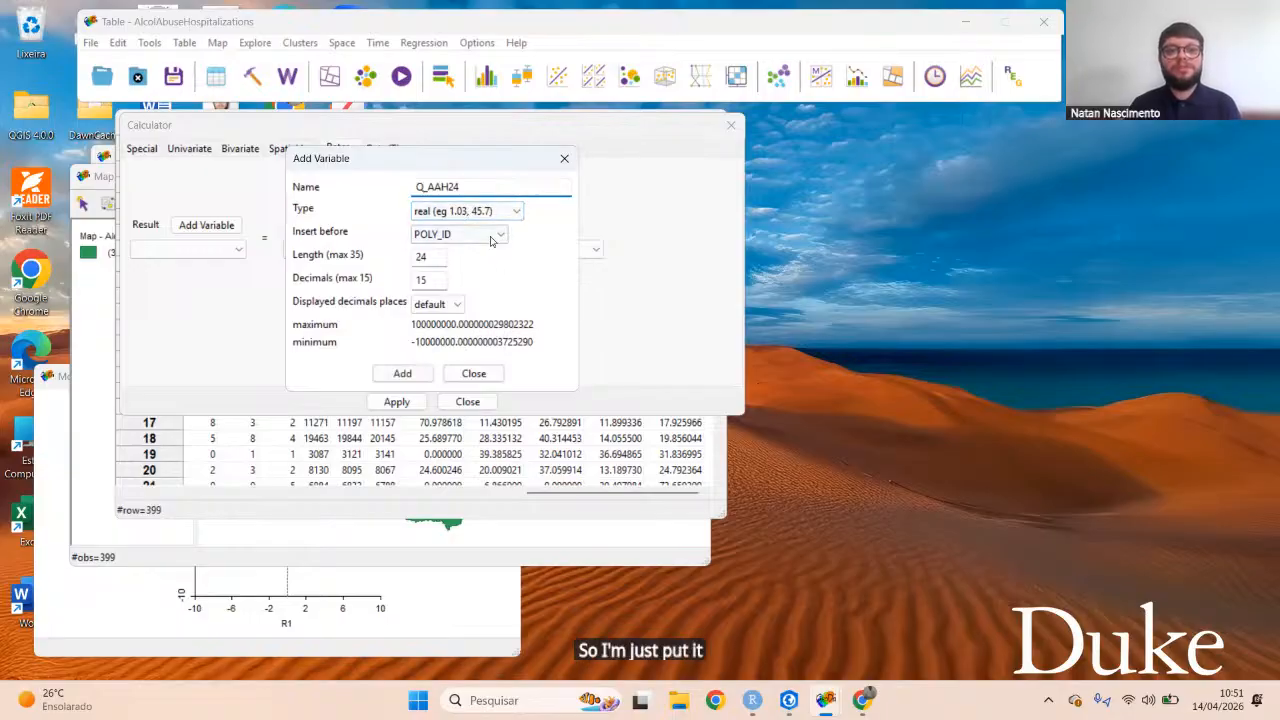
left_click(486, 234)
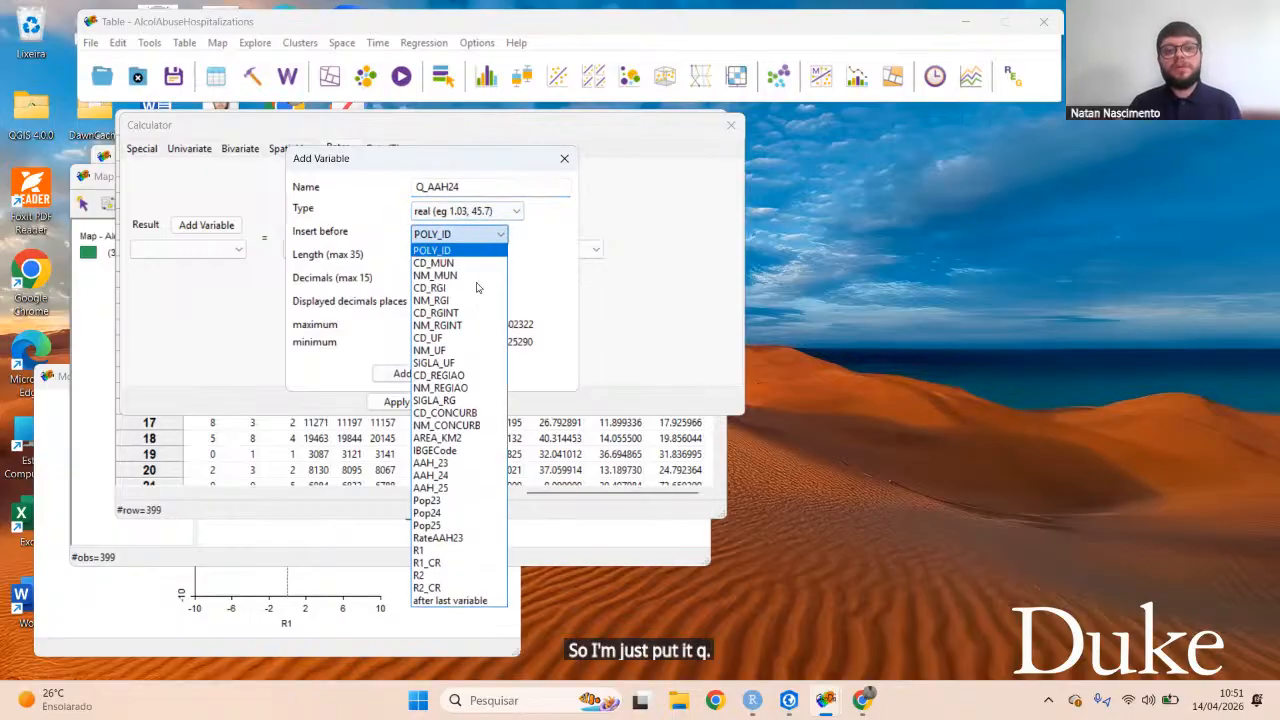
left_click(463, 601)
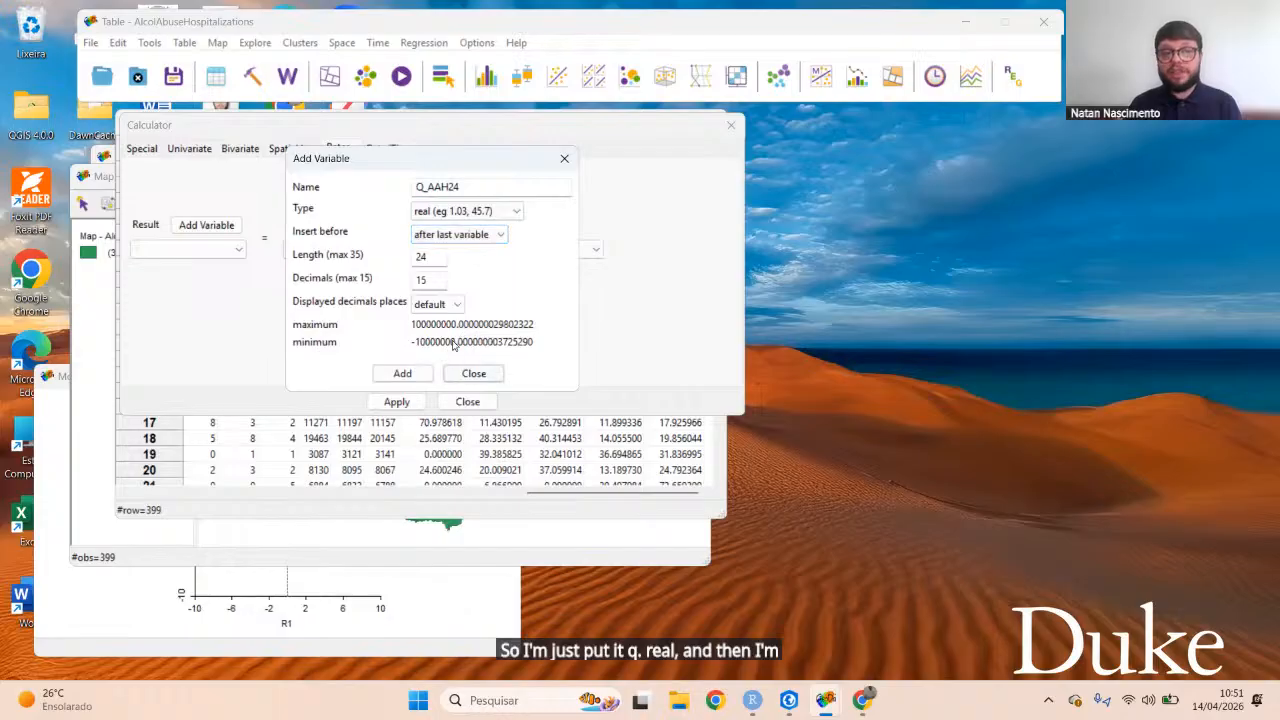
left_click(403, 374)
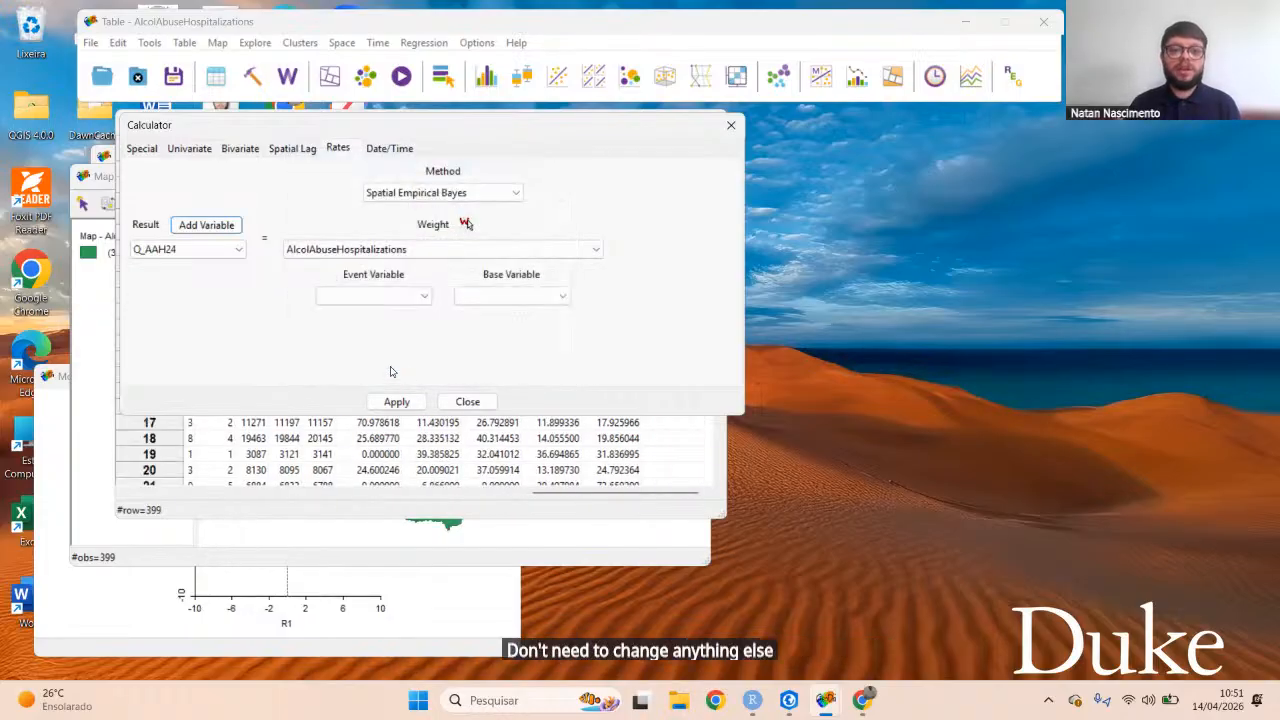
Step: Calculate the Spatial Empirical Bayes rate into Q_AAH24 with AAH_24 as event variable and Pop24 as base variable
left_click(418, 296)
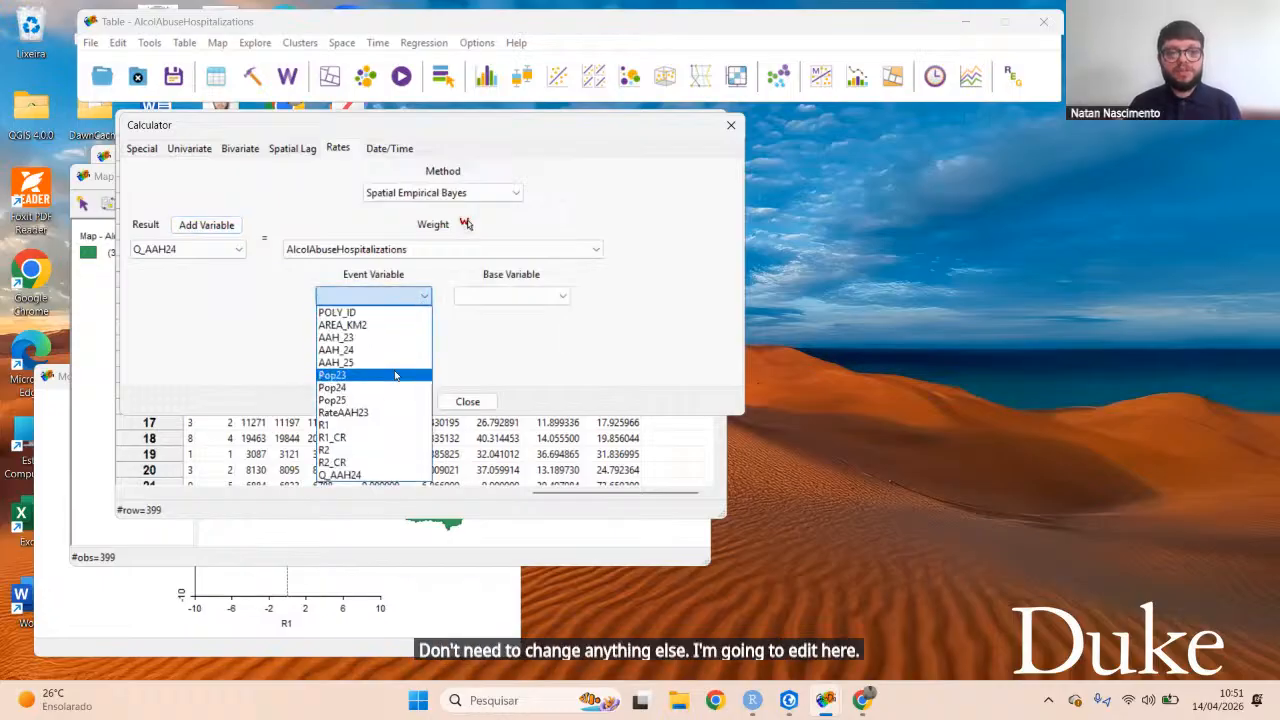
left_click(388, 350)
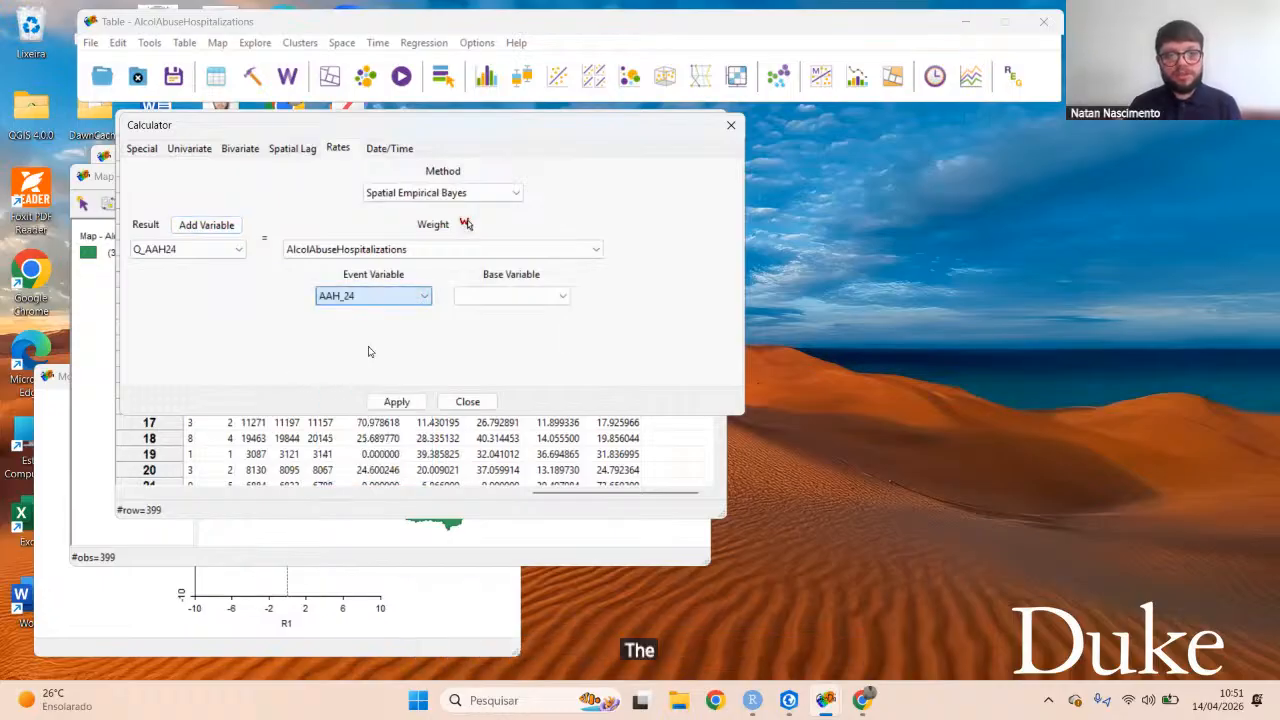
left_click(475, 297)
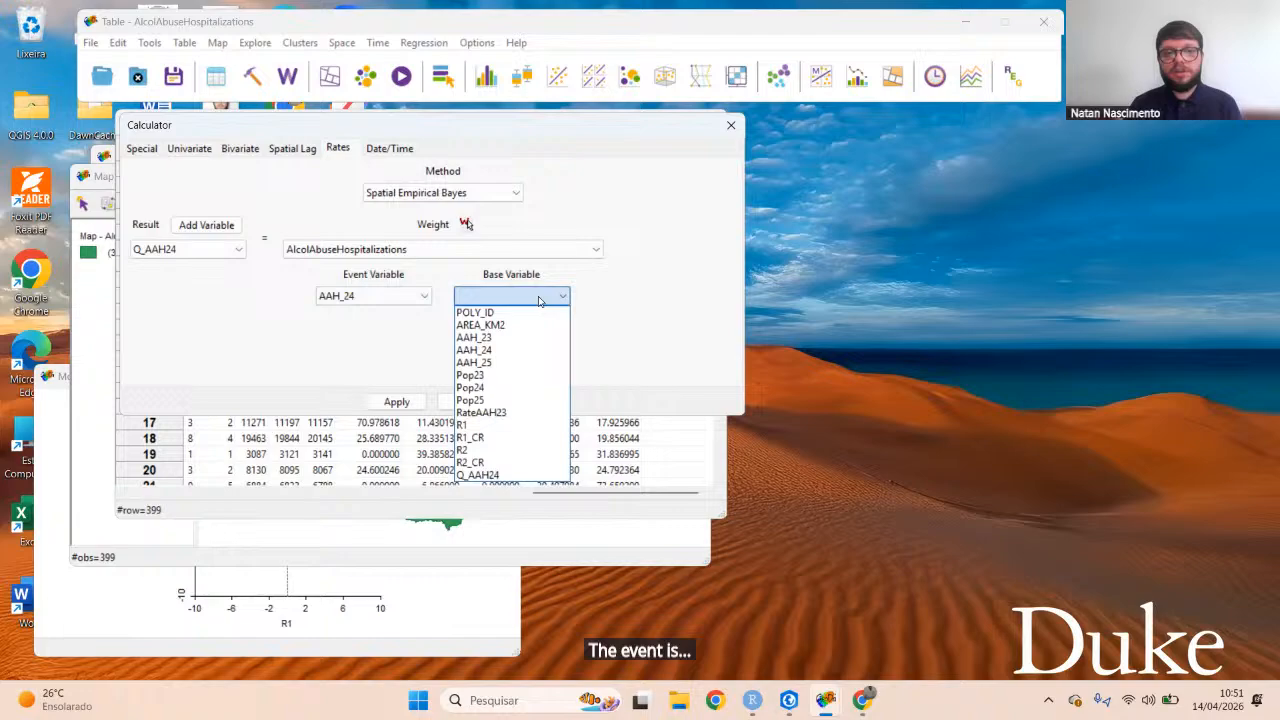
left_click(503, 388)
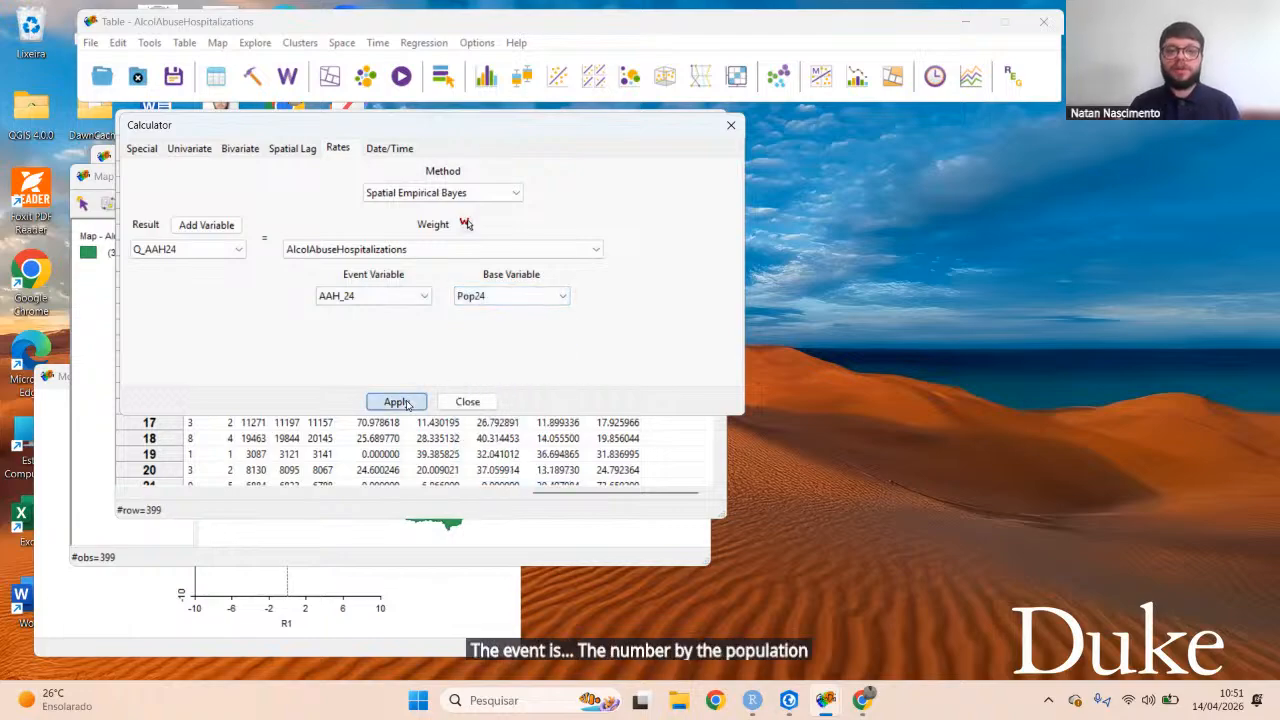
left_click(405, 402)
left_click(528, 273)
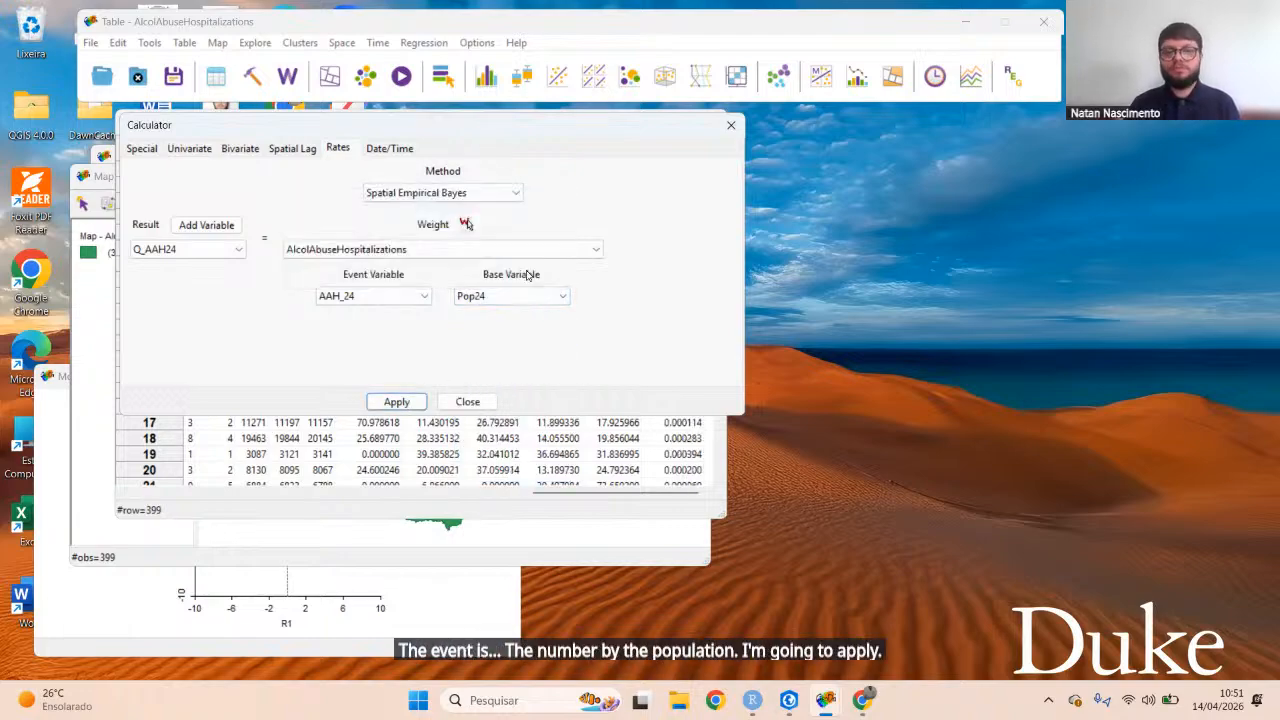
Step: In the bivariate calculator, add a real-type result variable named SR_AAH24, inserted after the last variable
left_click(249, 155)
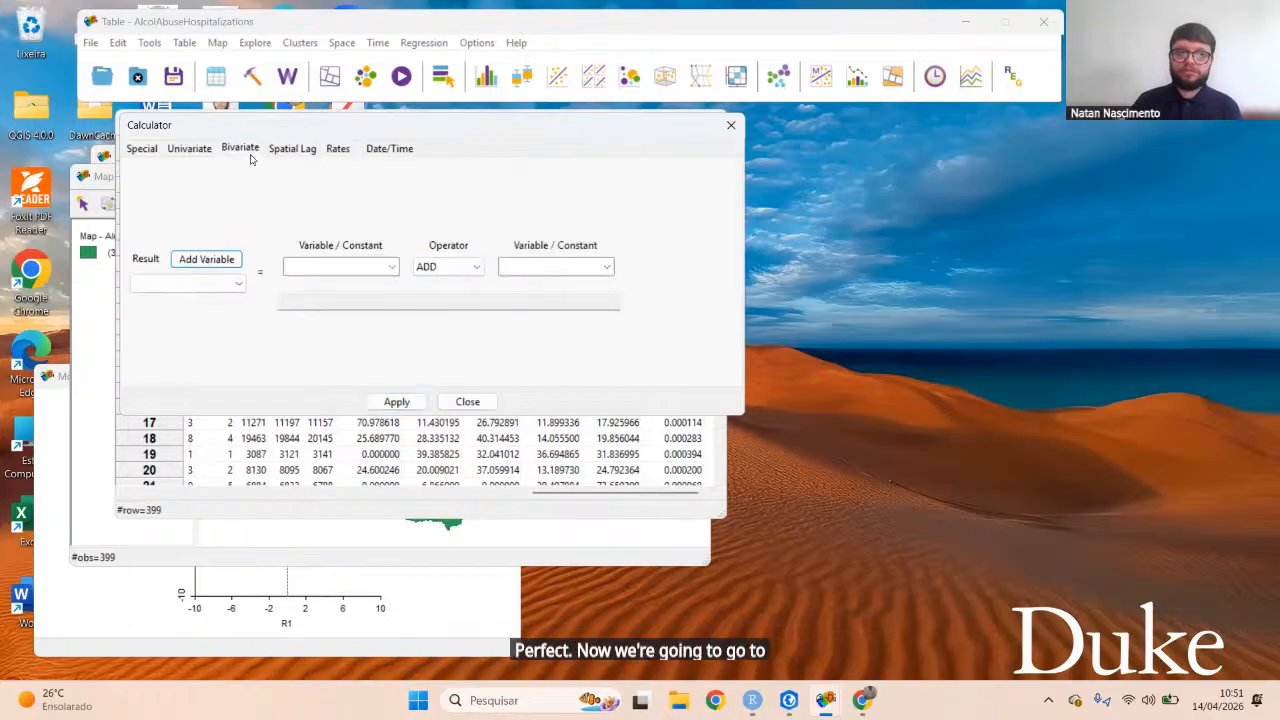
left_click(222, 261)
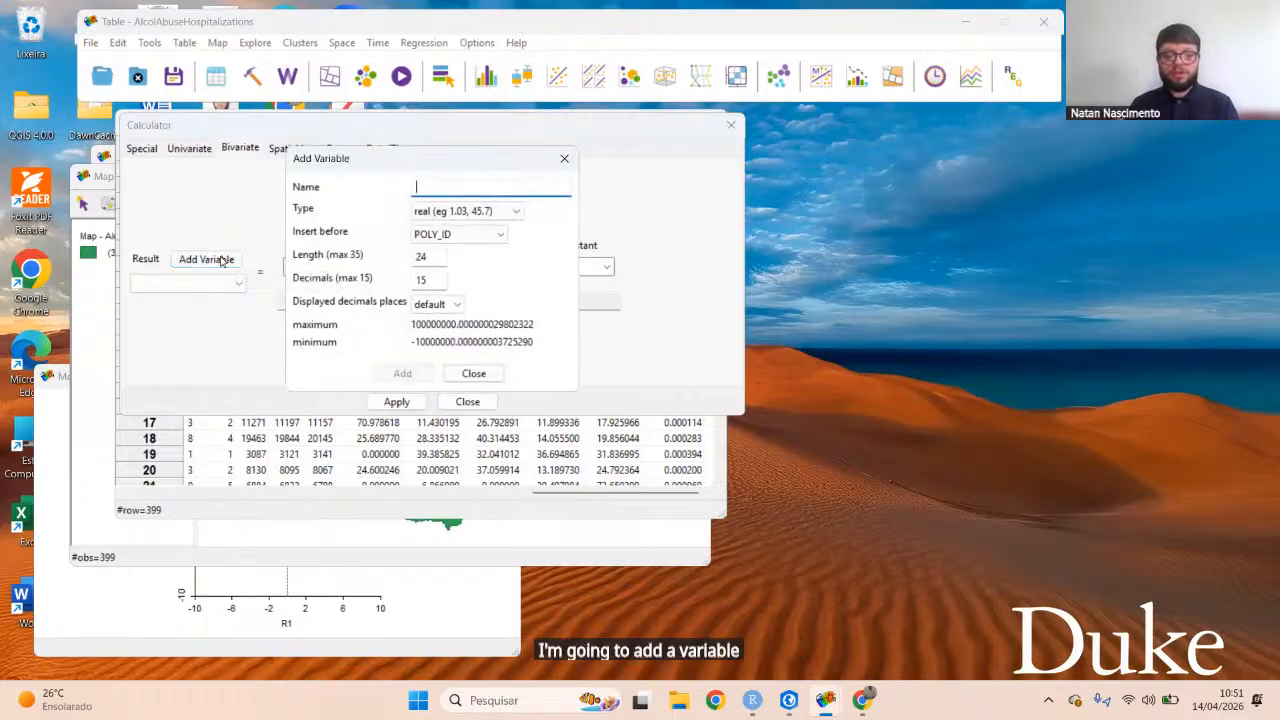
type("SR_AAH24")
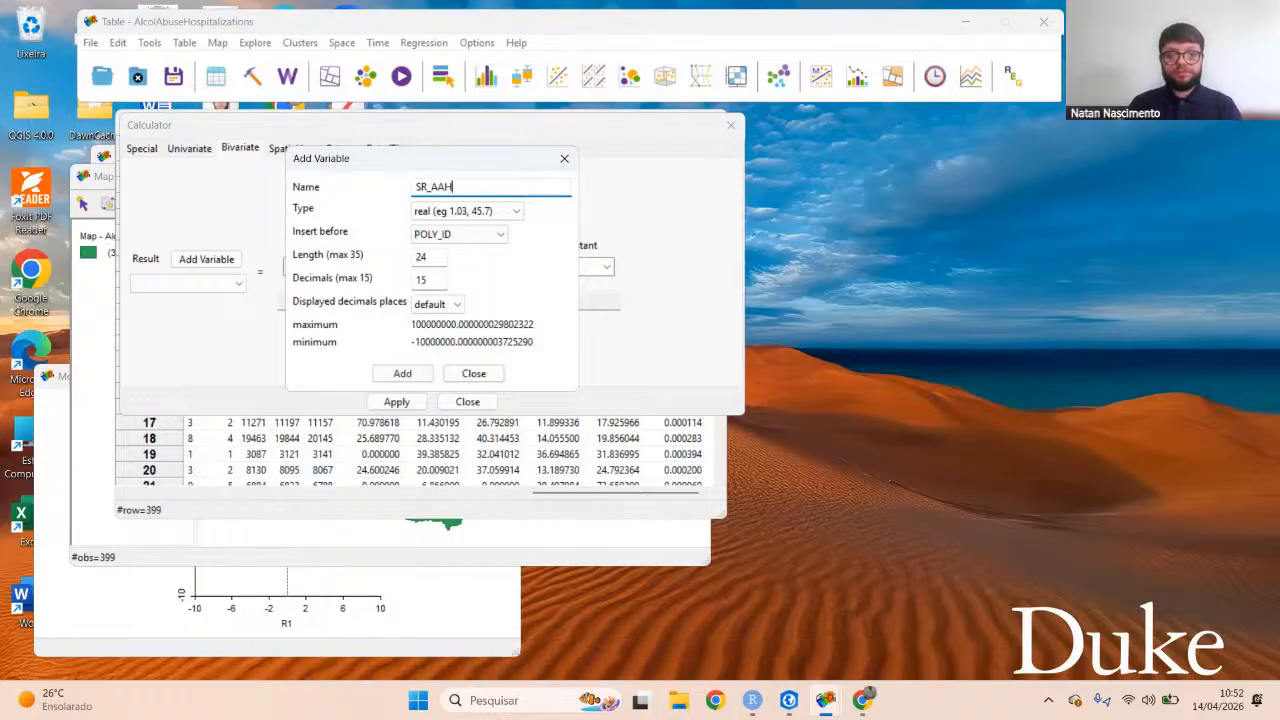
left_click(492, 236)
left_click(451, 614)
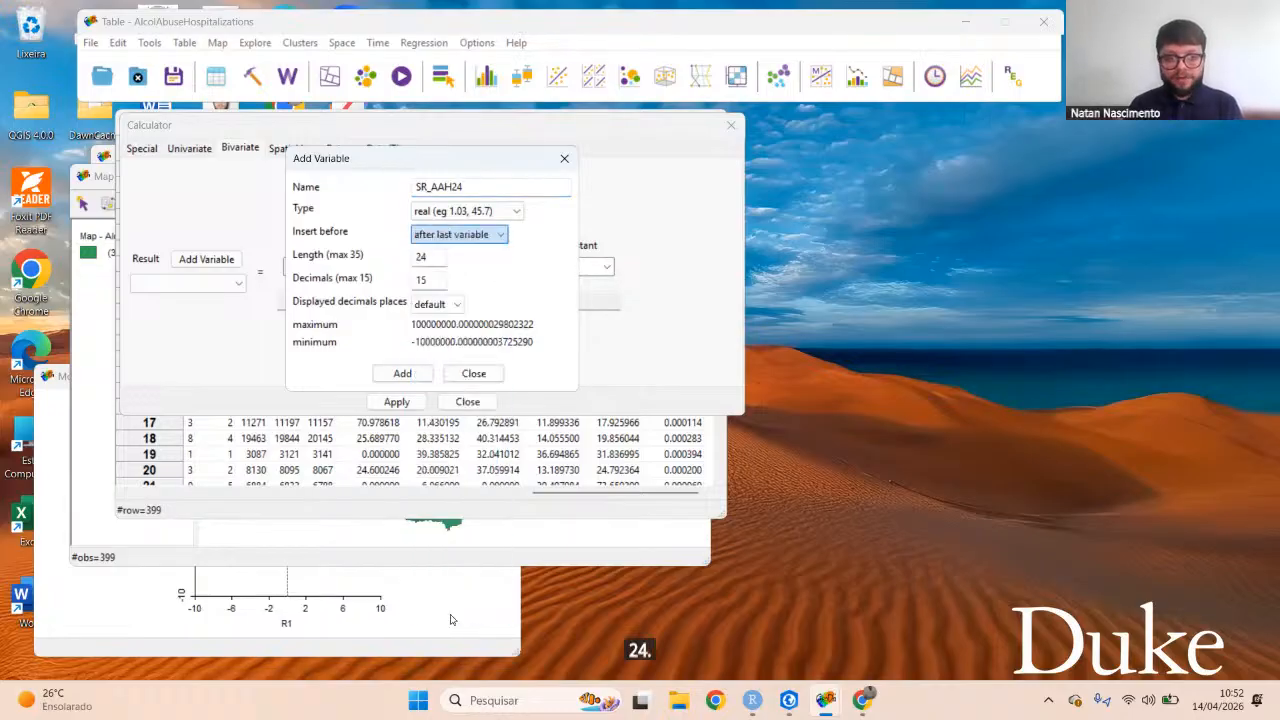
left_click(405, 374)
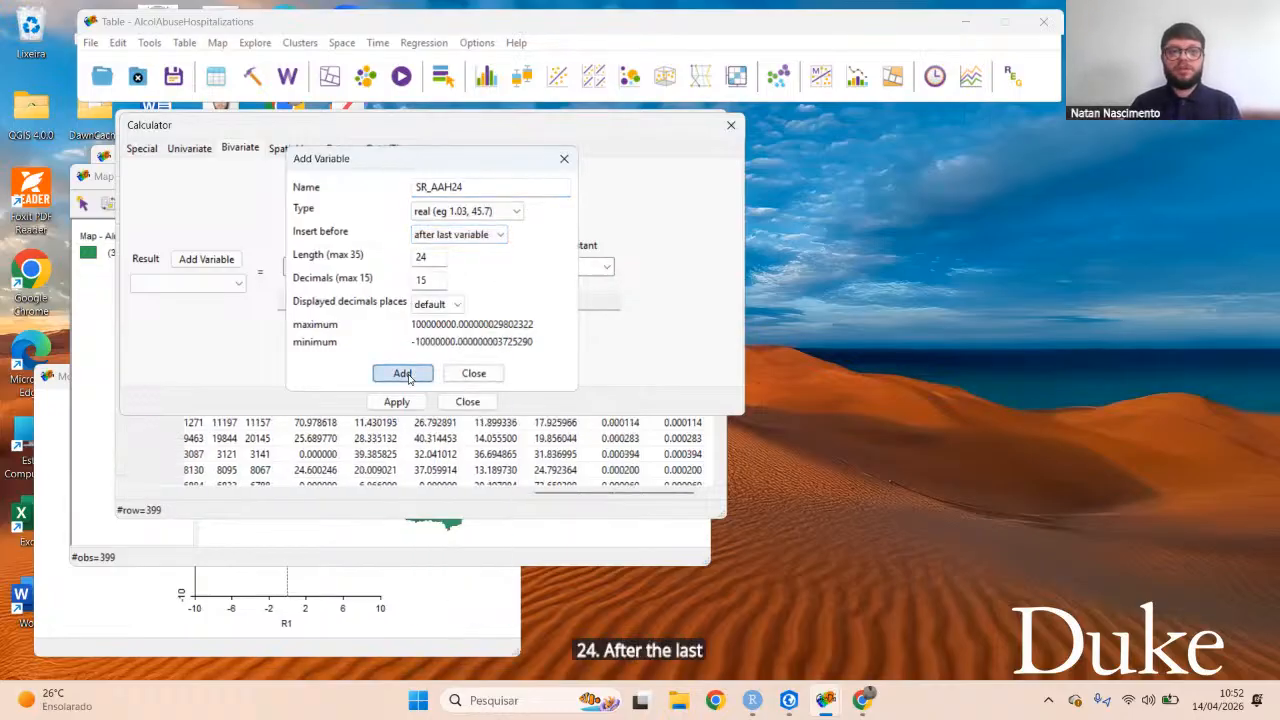
Step: Calculate SR_AAH24 as Q_AAH24 multiplied by 100000, then close the Calculator
left_click(622, 513)
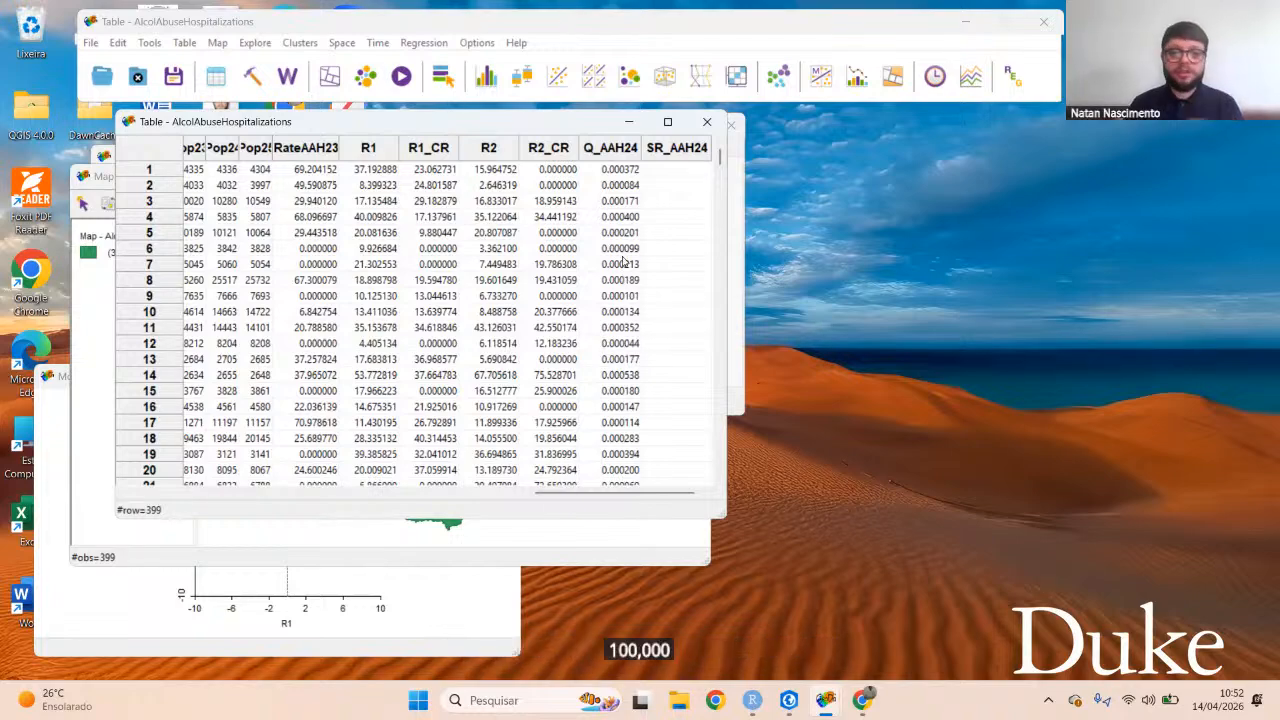
left_click(736, 250)
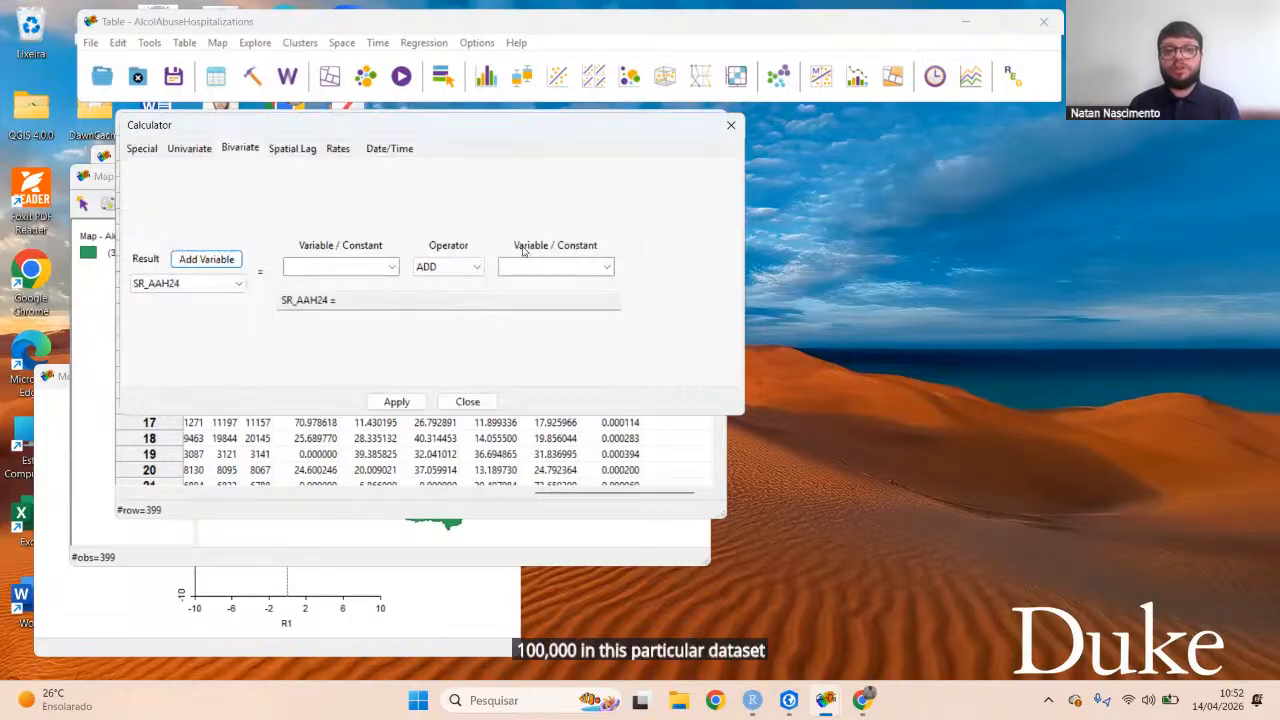
left_click(391, 266)
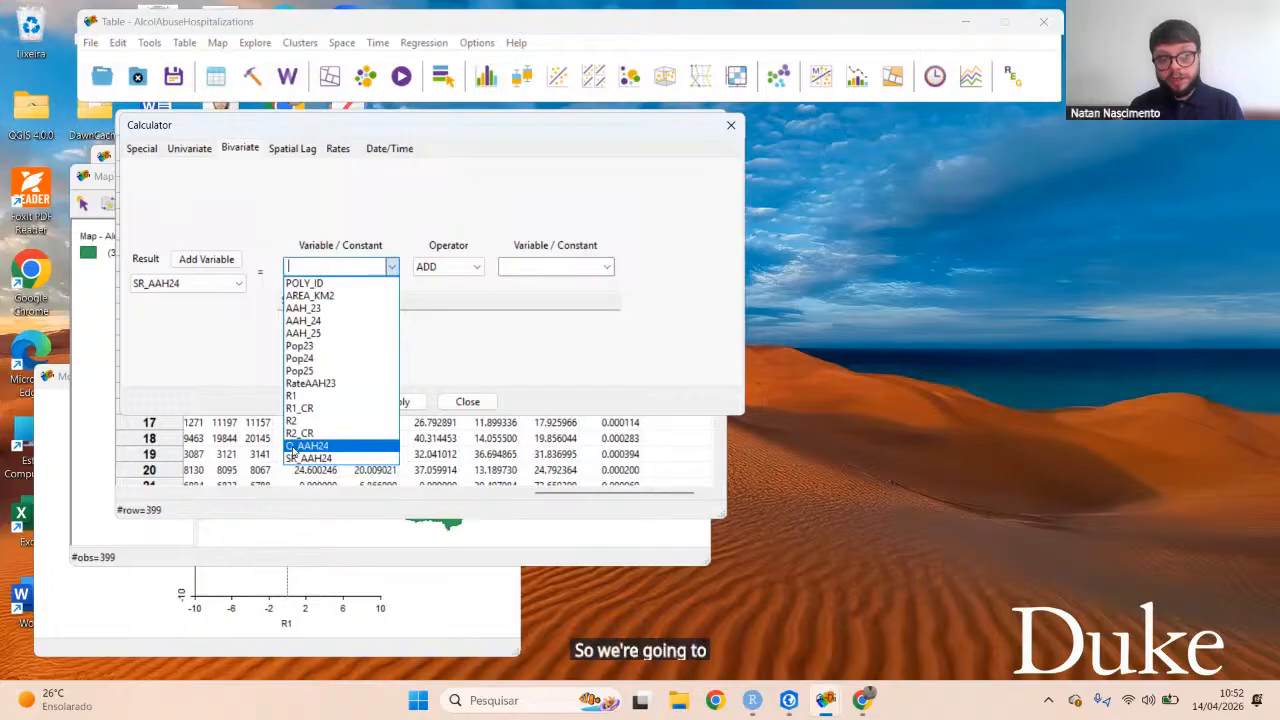
left_click(293, 447)
left_click(474, 267)
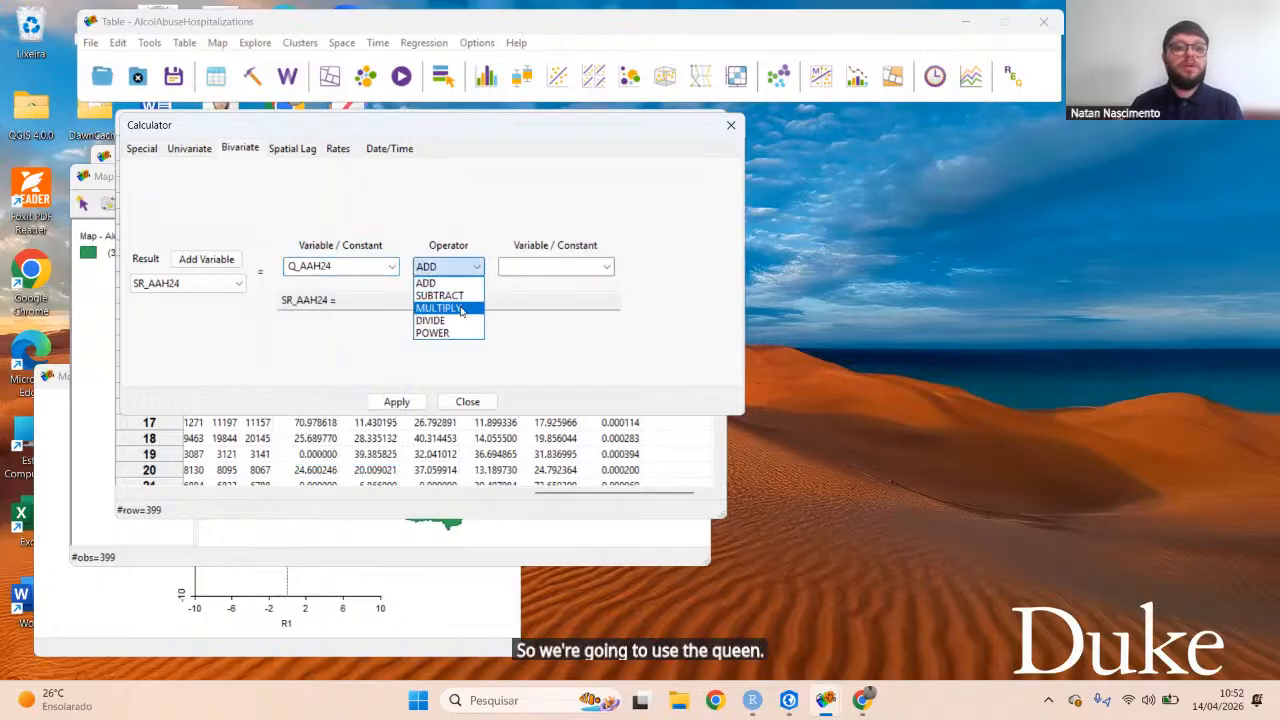
left_click(460, 309)
left_click(535, 267)
type("1")
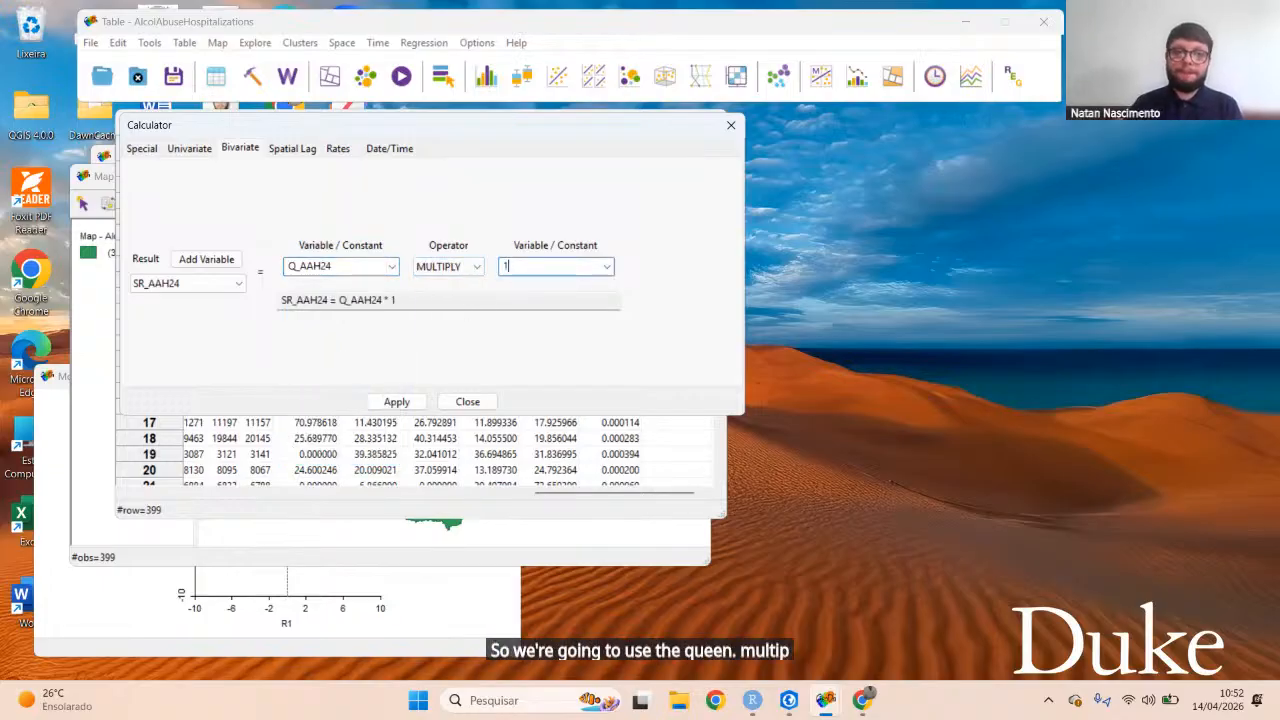
type("00000")
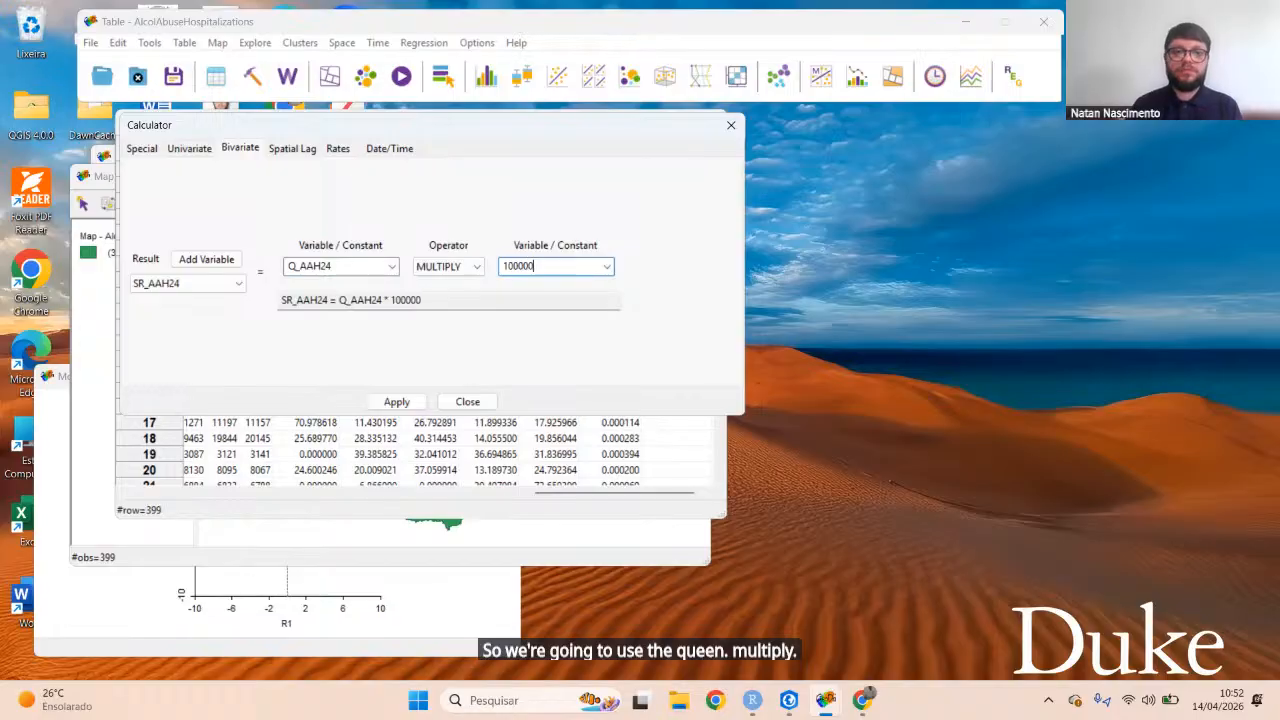
left_click(396, 402)
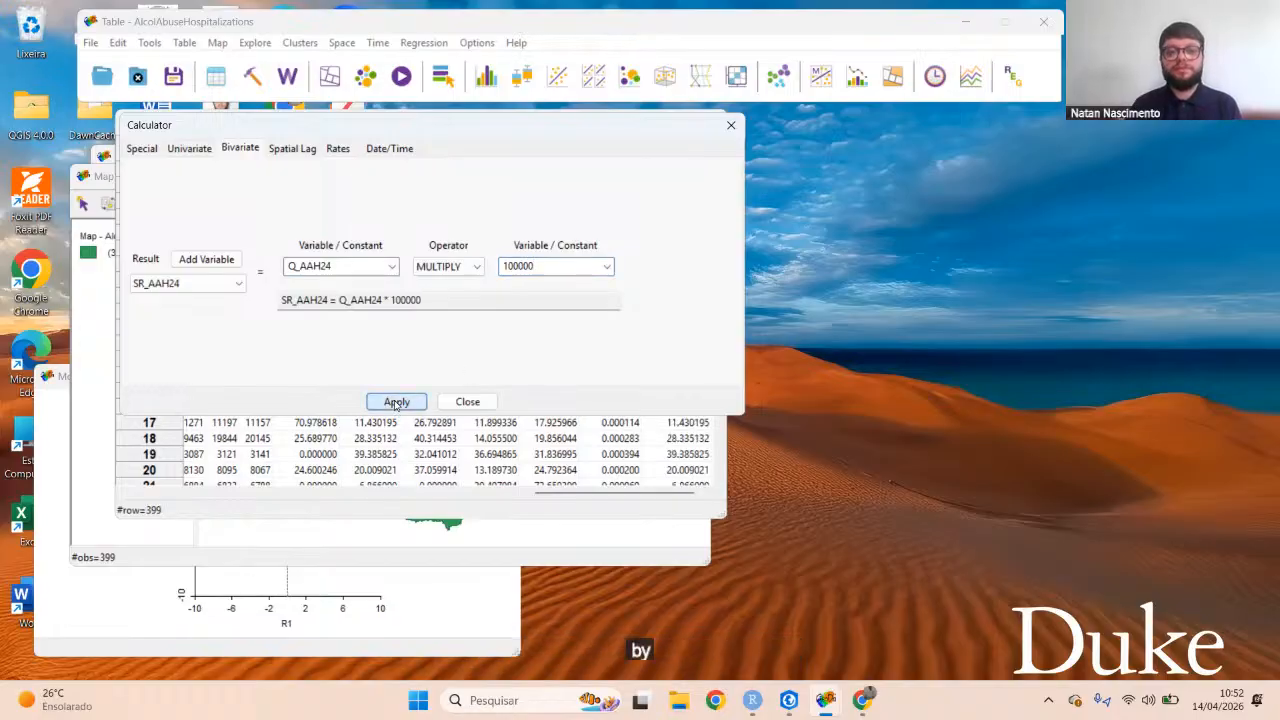
left_click(465, 402)
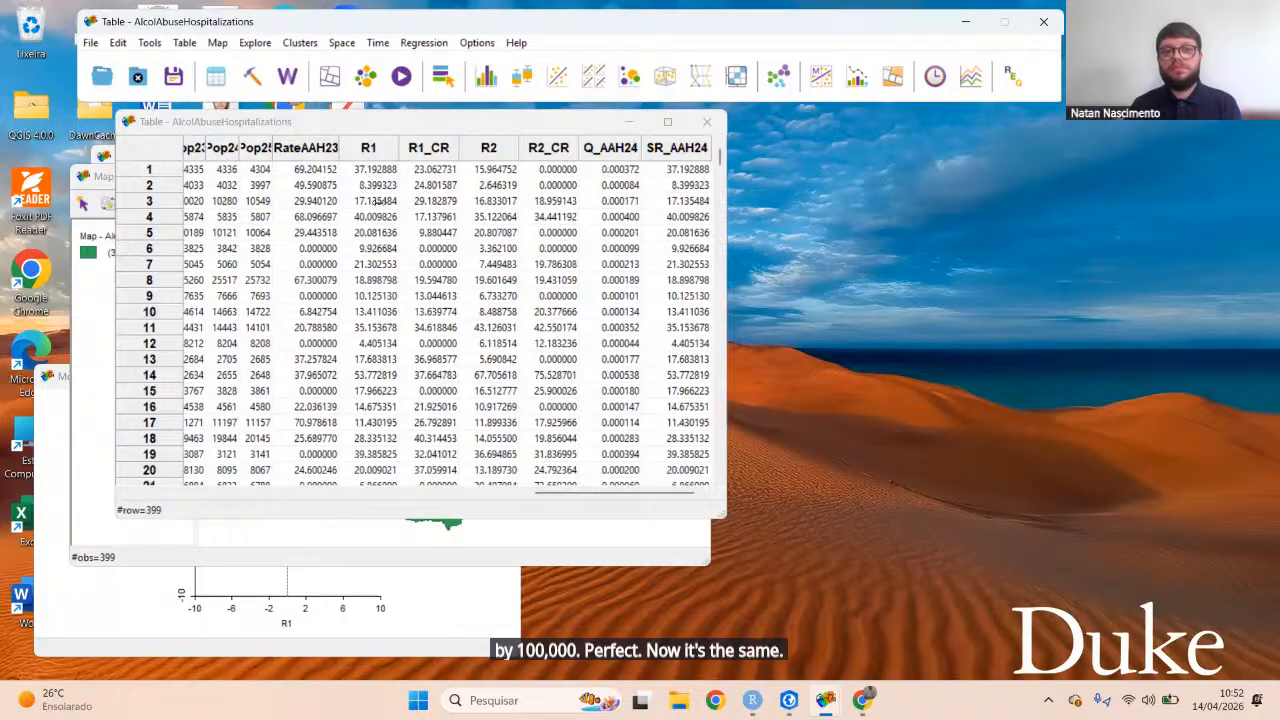
Step: Compare the SR_AAH24 values with the R1 values row by row in the table
left_click(671, 188)
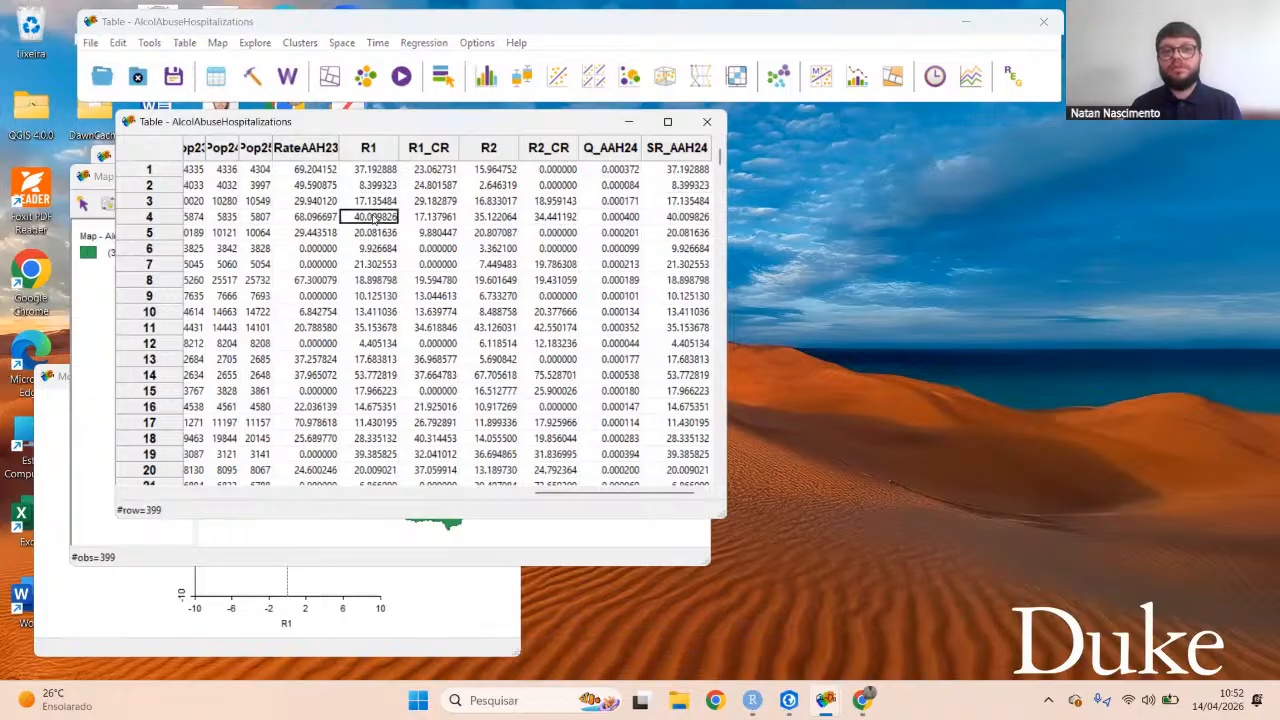
left_click(668, 217)
left_click(369, 232)
left_click(700, 237)
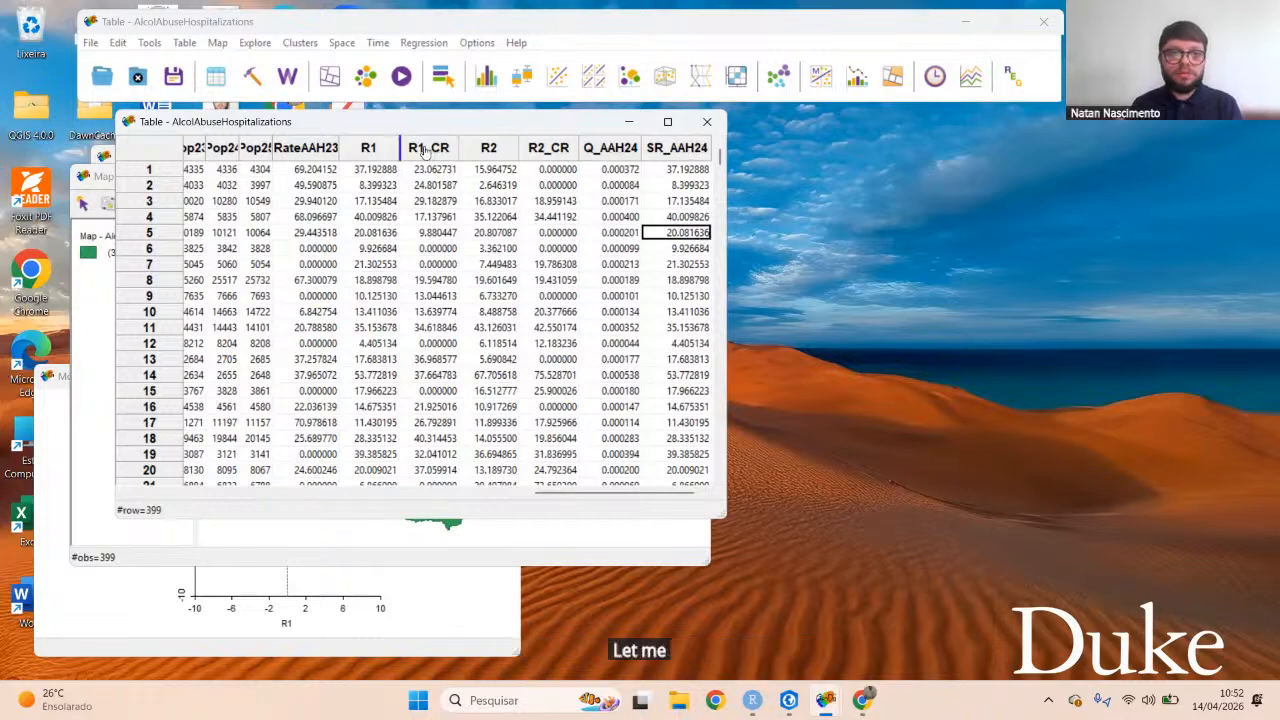
Step: Compare the SR_AAH24 column side by side with R1, return it to the end of the table, and save the data
left_click_drag(407, 153, 405, 153)
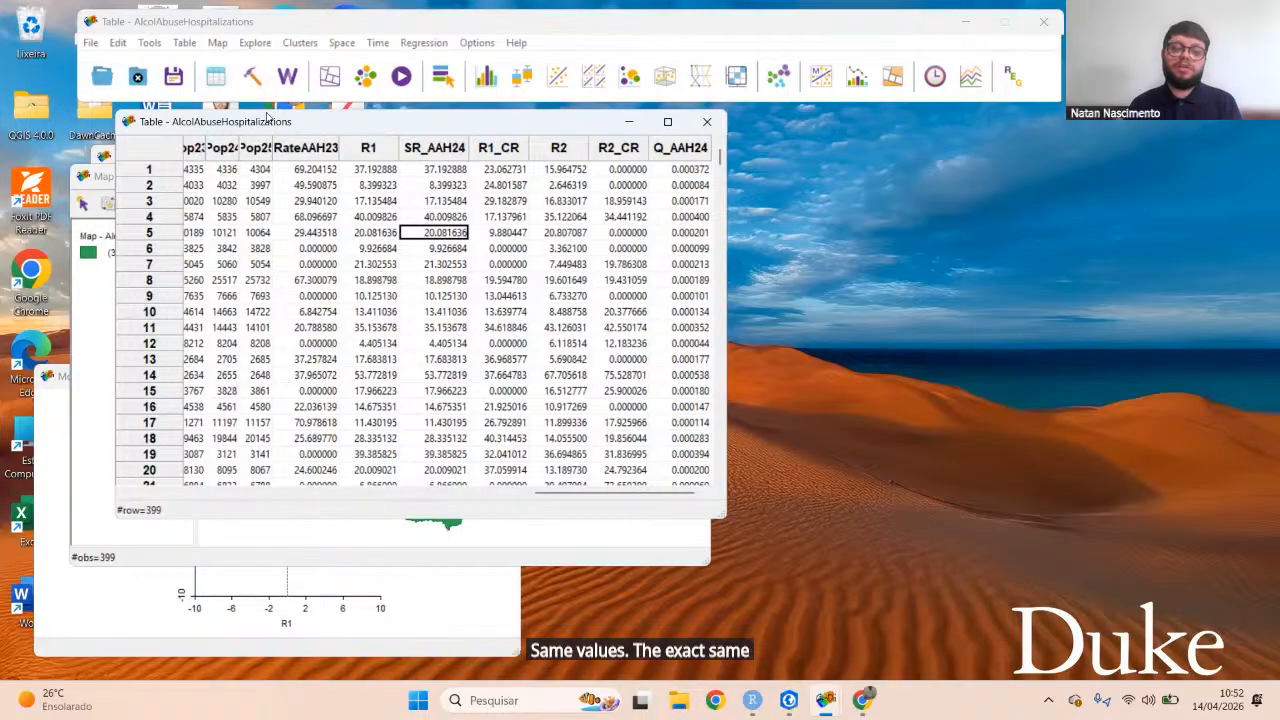
left_click_drag(656, 163, 710, 160)
left_click(173, 76)
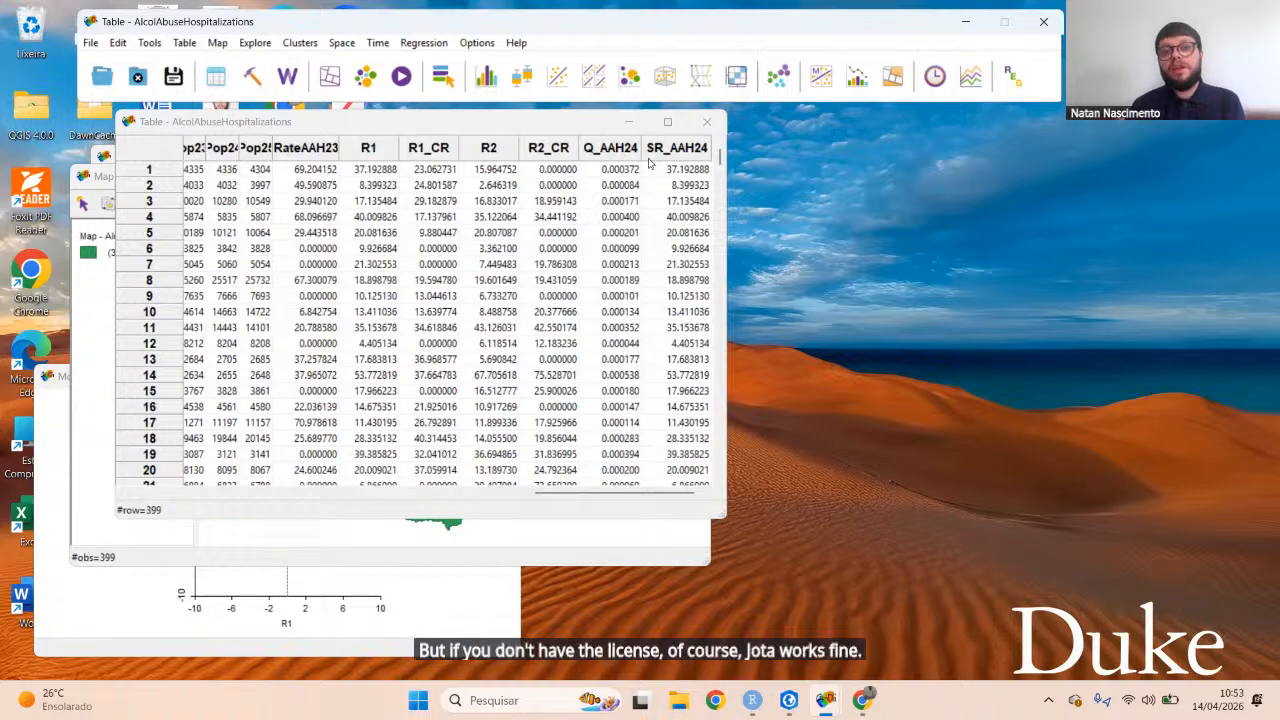
Step: Create a univariate Moran's I plot for SR_AAH24 using the AlcolAbuseHospitalizations weights and place it over the table
left_click(354, 46)
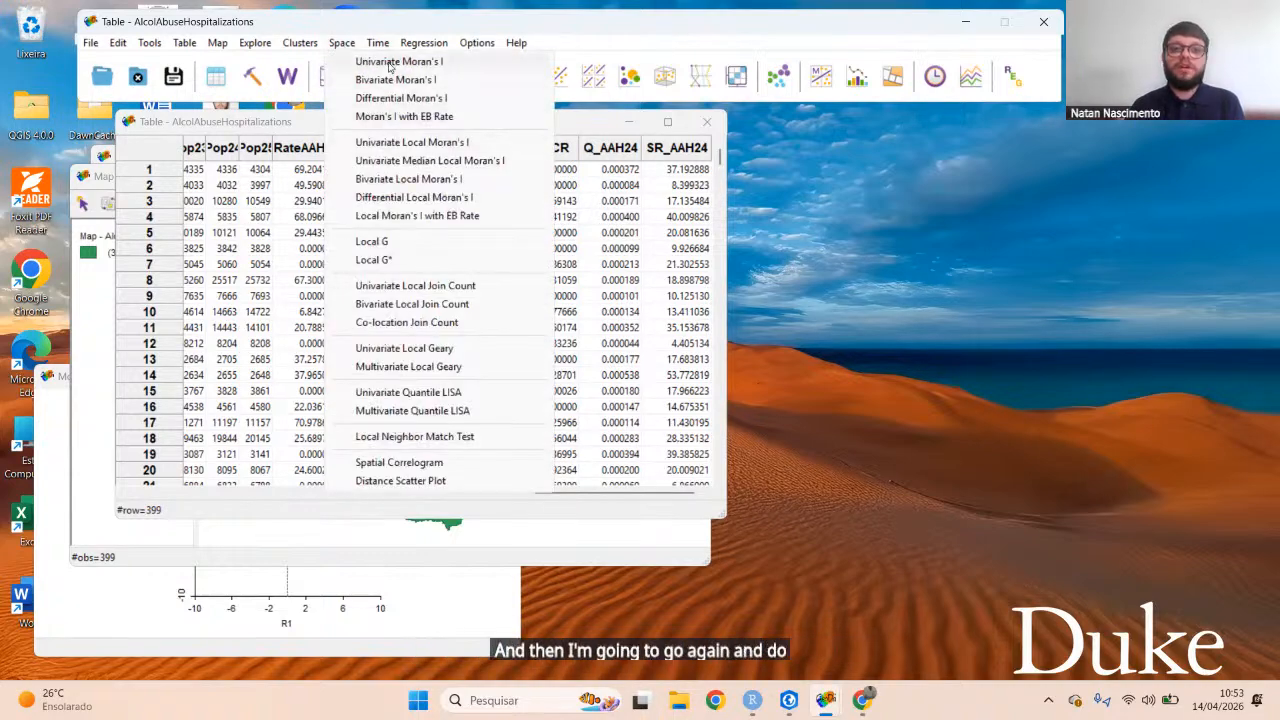
left_click(390, 62)
left_click(565, 403)
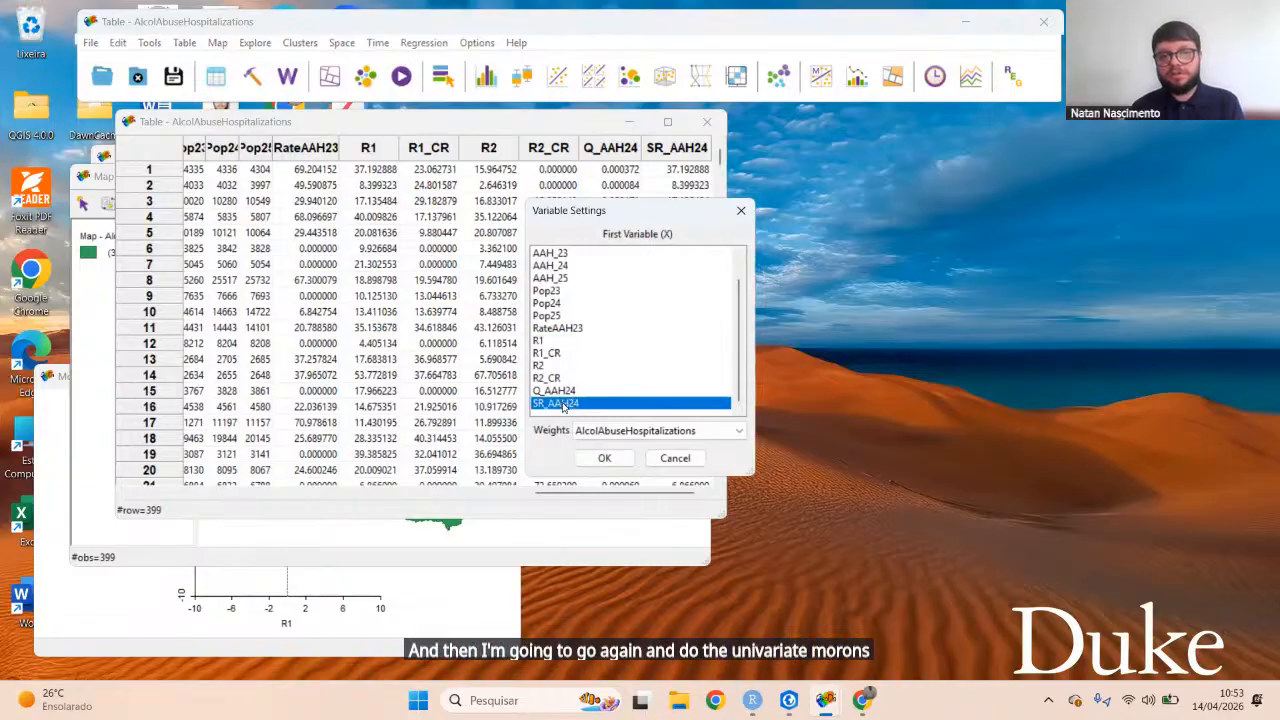
left_click(603, 458)
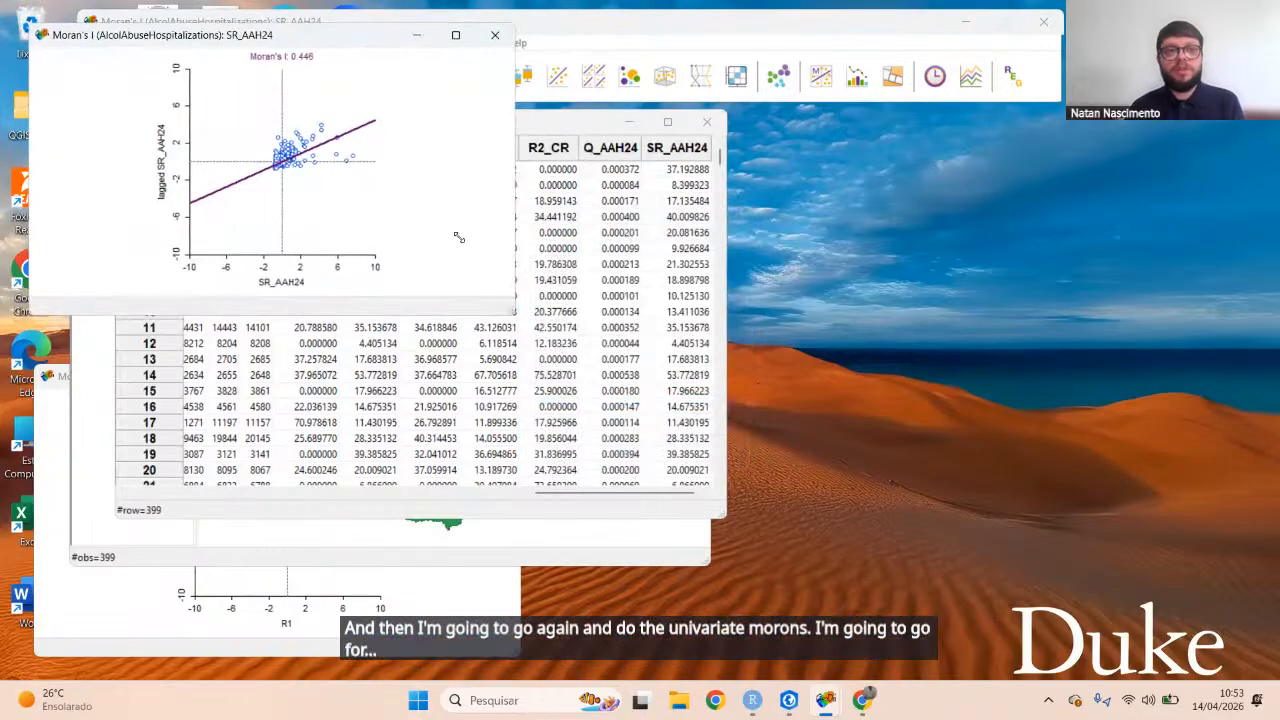
left_click_drag(360, 62, 418, 176)
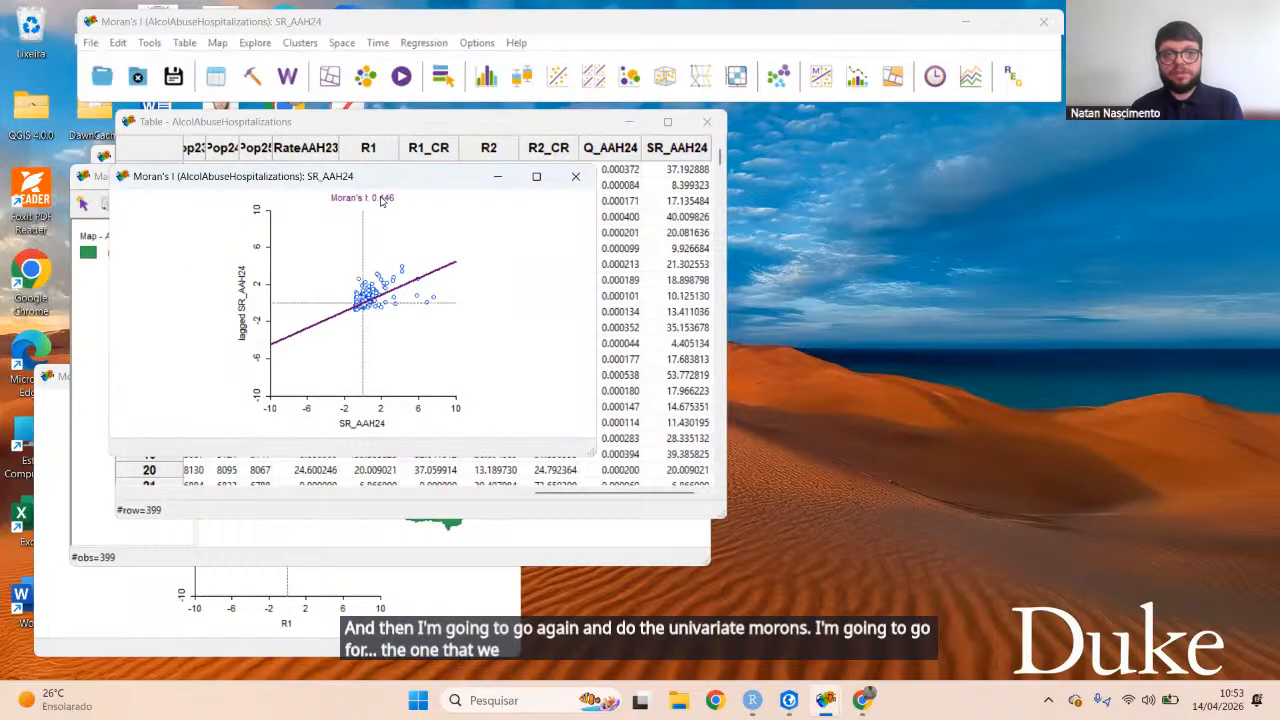
Step: Create a univariate Moran's I plot for R1 with the same weights and place it below the SR_AAH24 plot for comparison
left_click(342, 43)
left_click(414, 57)
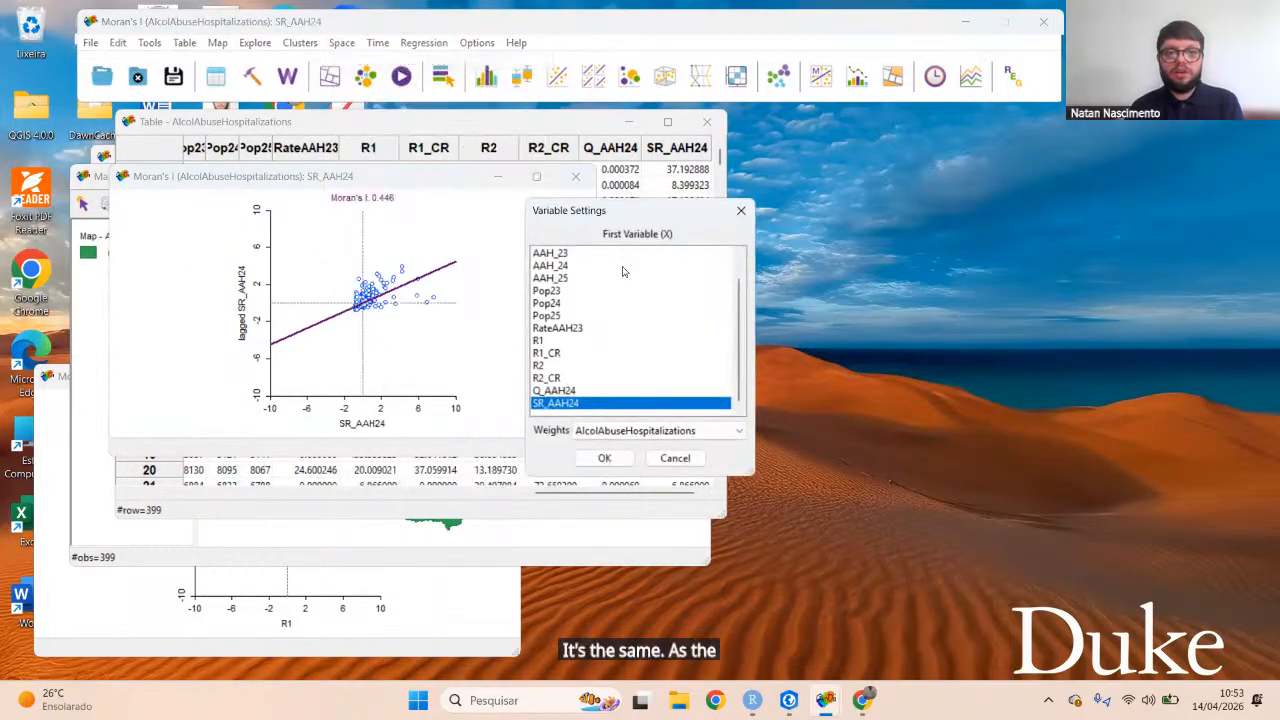
left_click(574, 343)
left_click(604, 457)
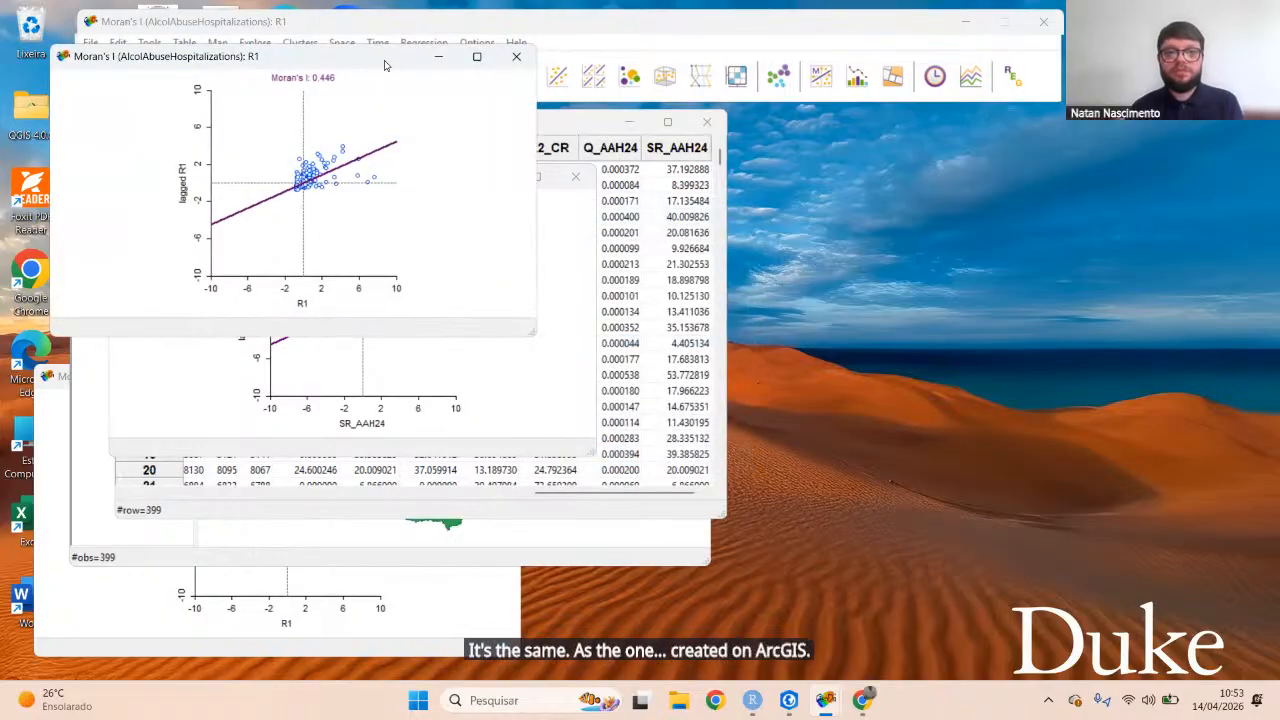
left_click_drag(385, 65, 440, 350)
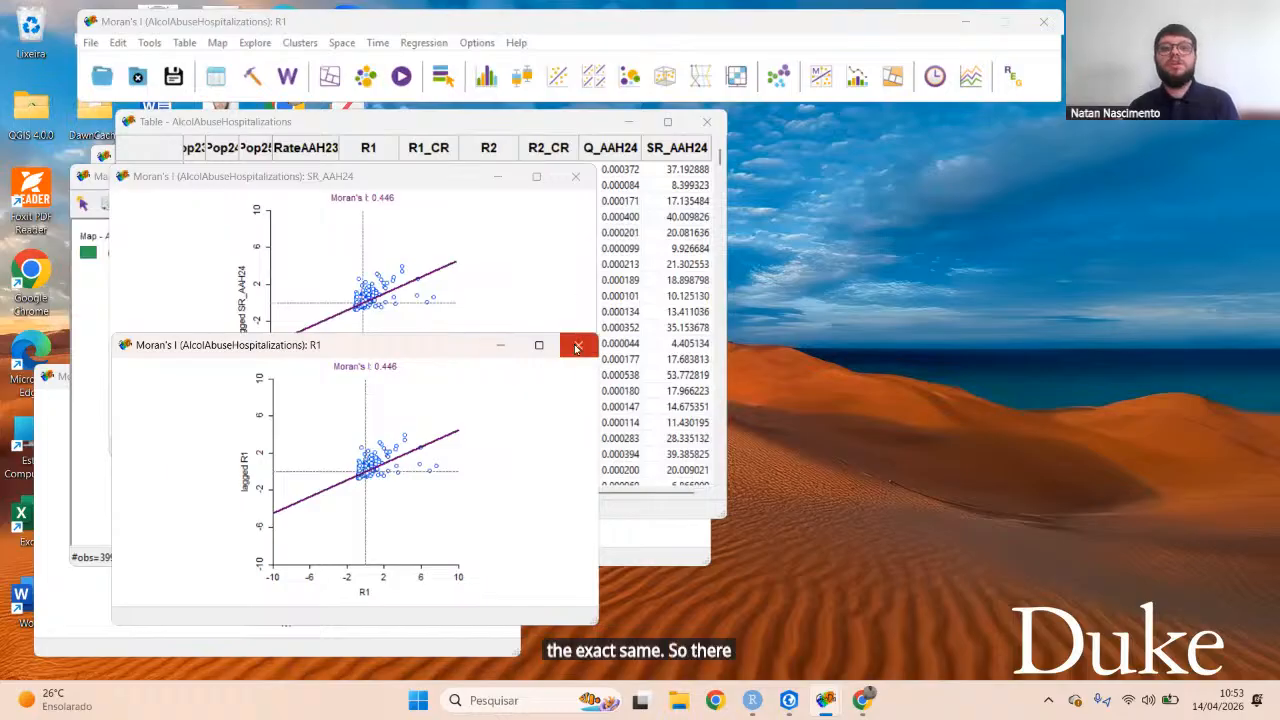
Step: Close the two new Moran's I plots, the attribute table and the LISA cluster map of R1
left_click(571, 343)
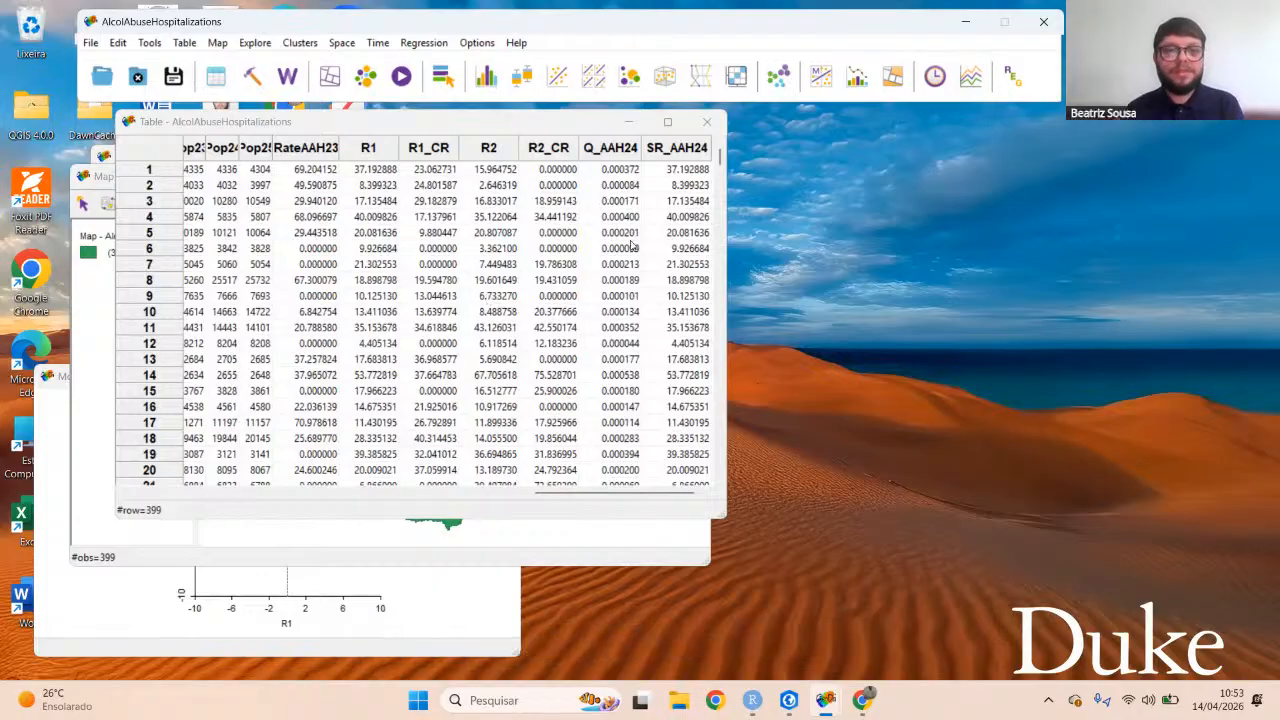
left_click(708, 124)
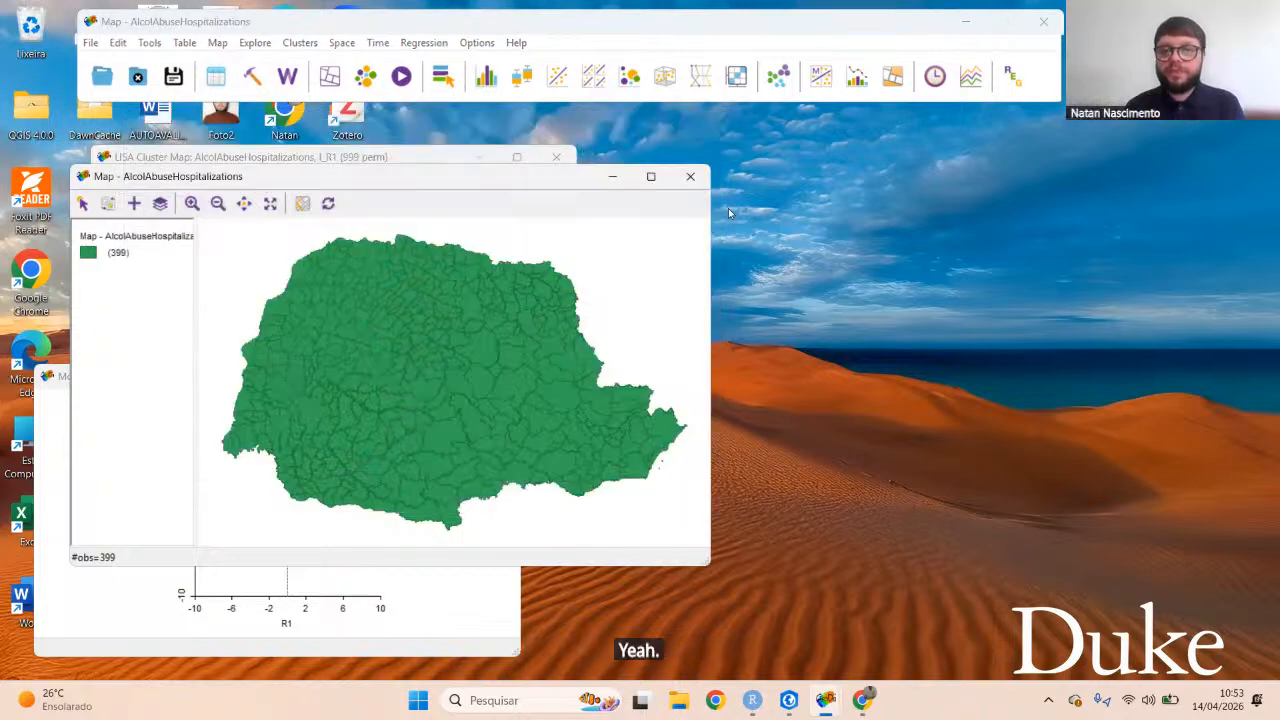
left_click_drag(700, 182, 728, 212)
left_click(436, 163)
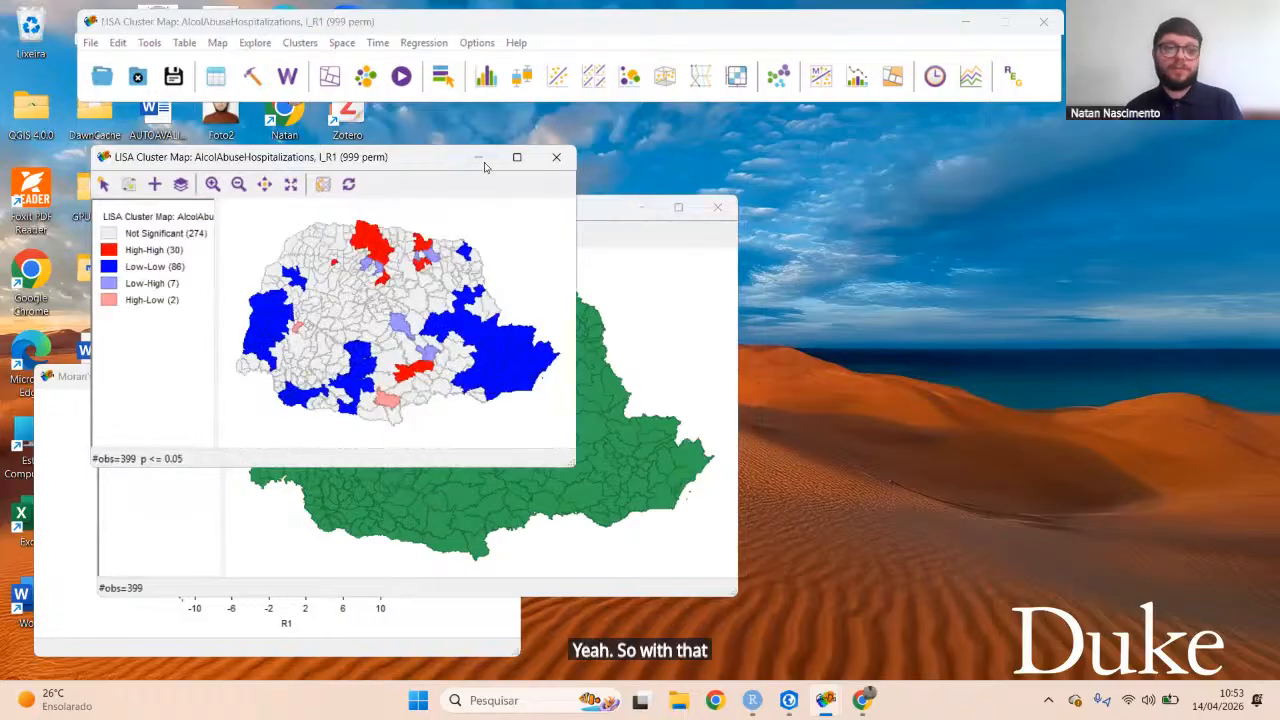
left_click(556, 156)
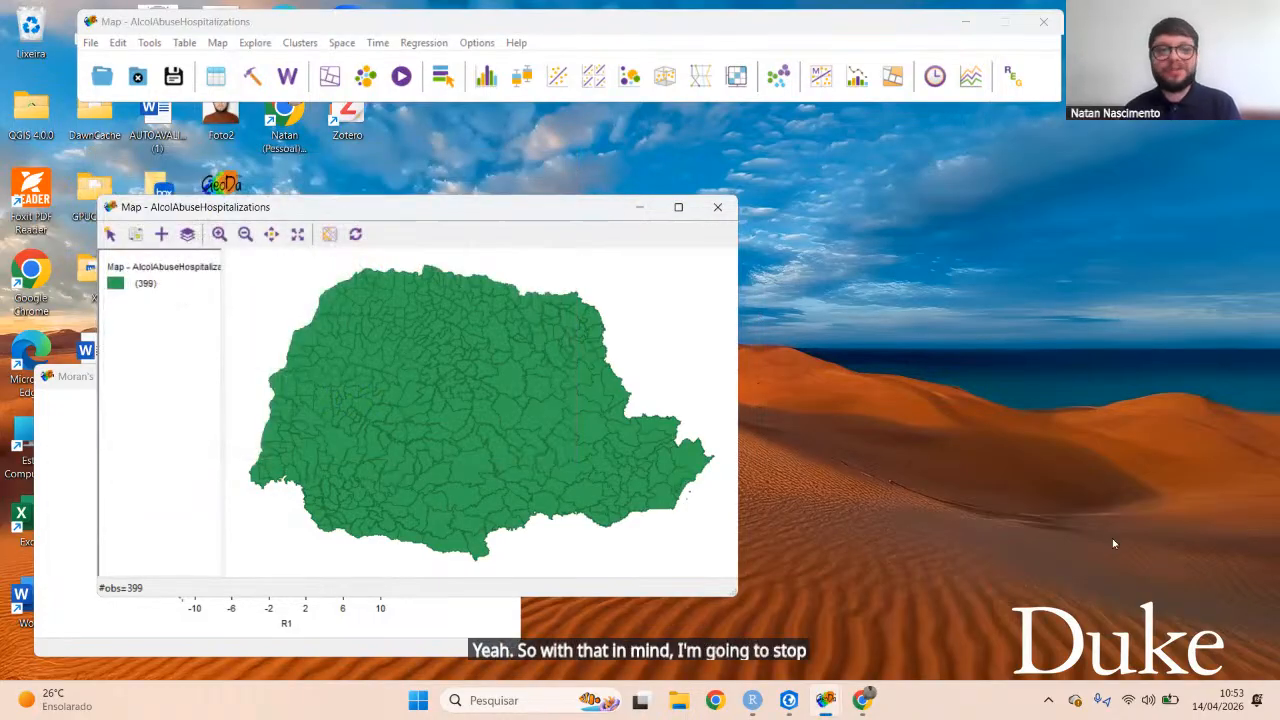
Step: Move the base map off the remaining Moran's I plot of R1 and close that plot
left_click_drag(400, 207, 378, 137)
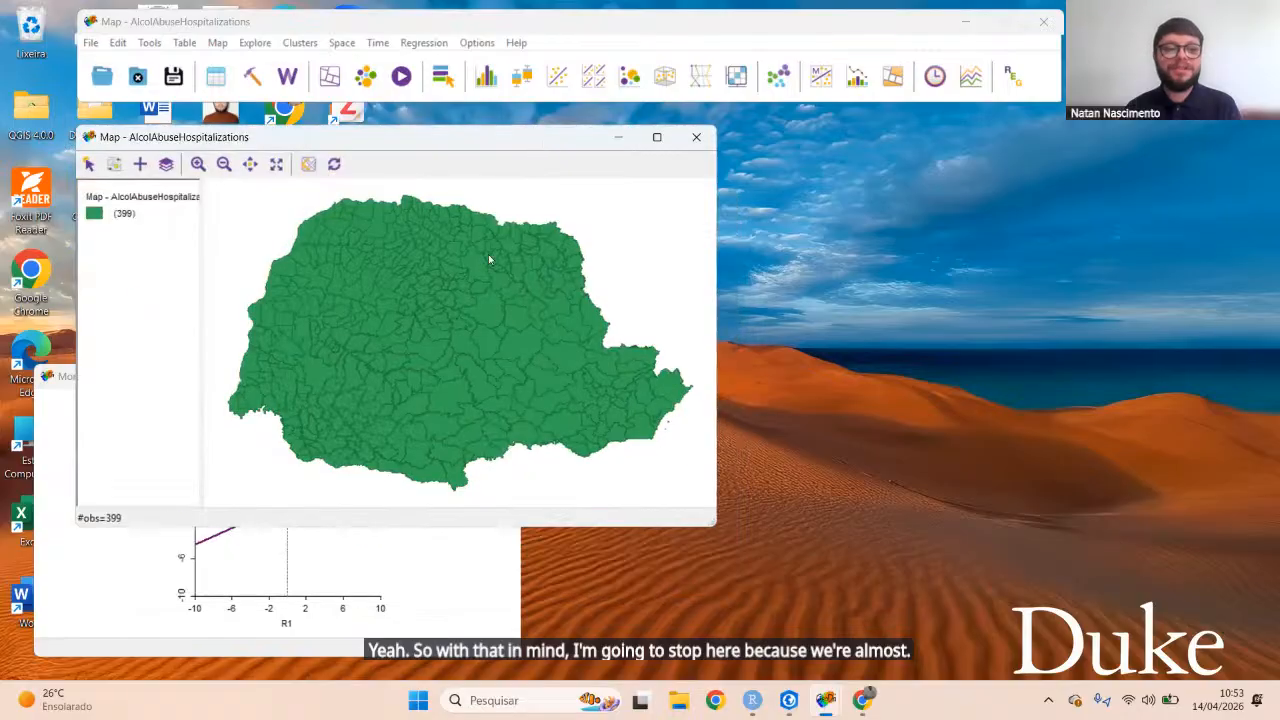
left_click(65, 376)
left_click(502, 377)
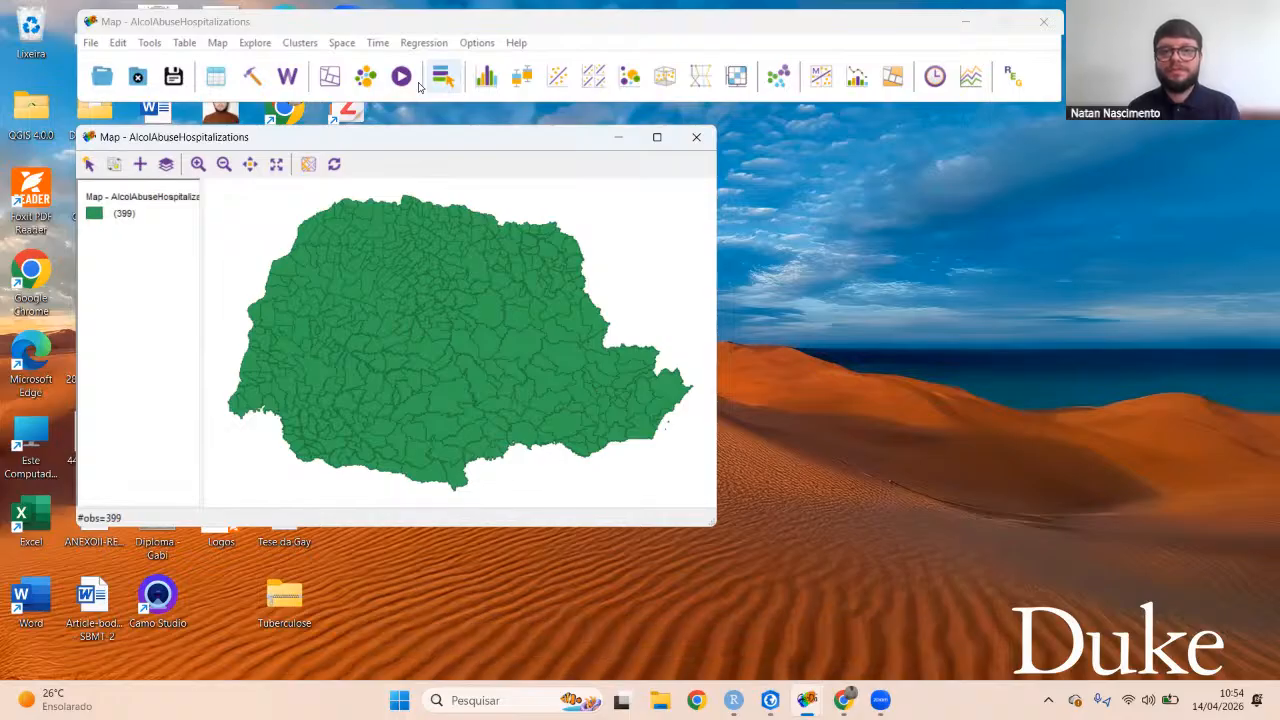
left_click(419, 87)
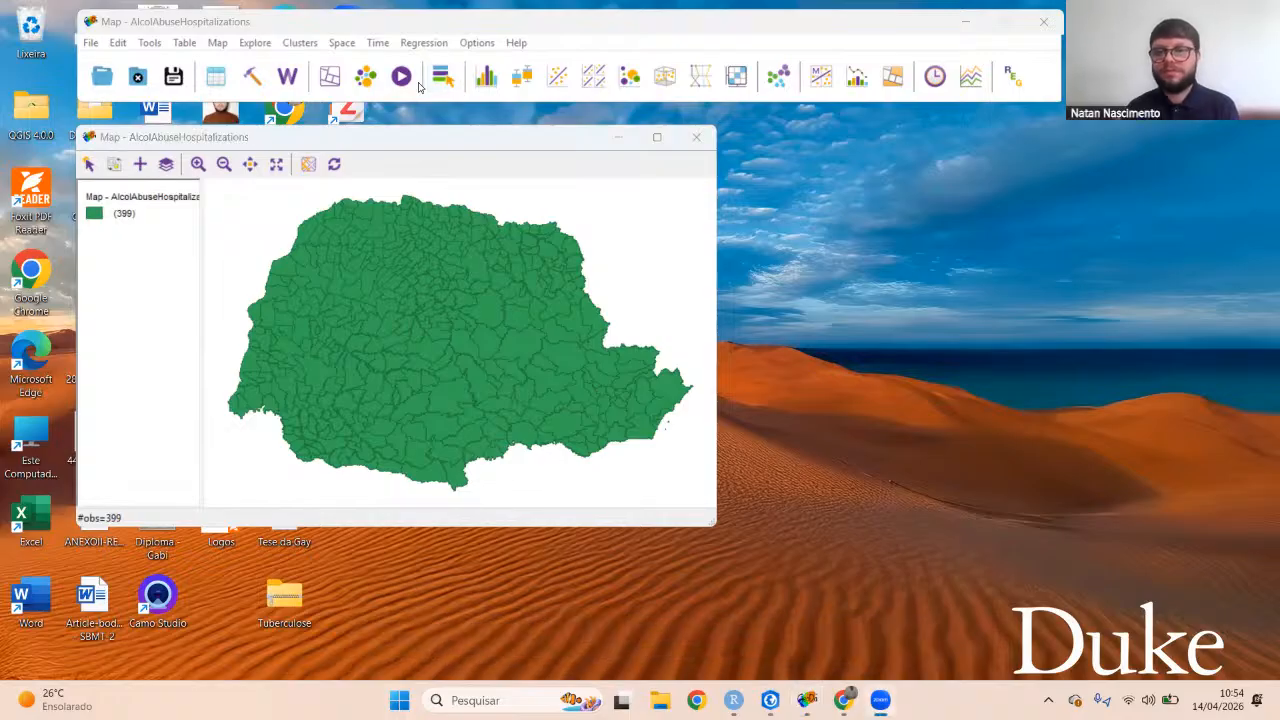